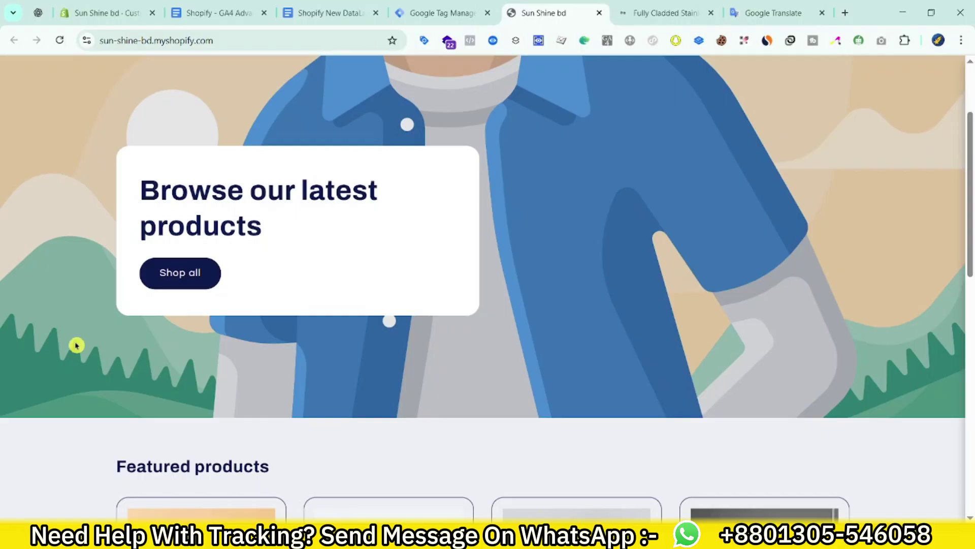
pyautogui.scroll(-5, 390, 240)
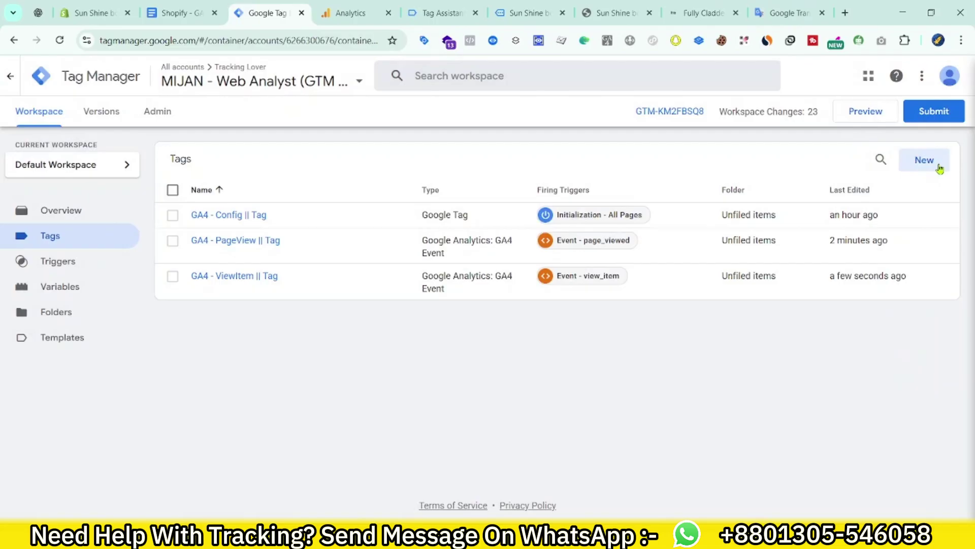
pyautogui.click(198, 4)
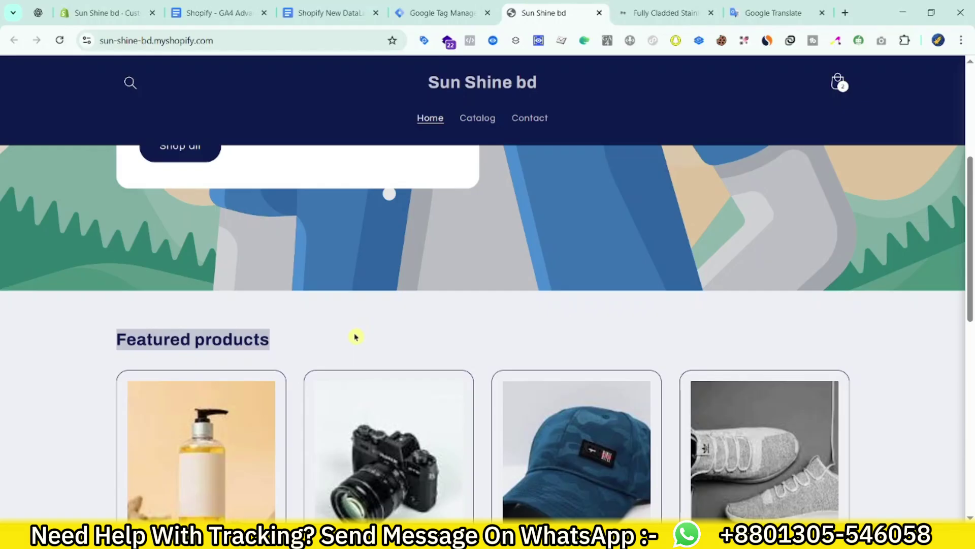
pyautogui.scroll(5, 356, 337)
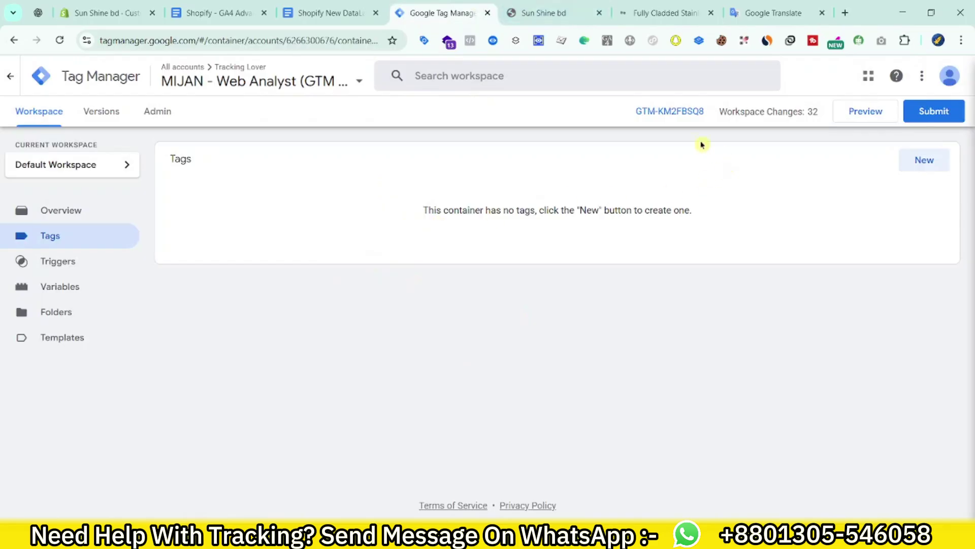
# - Open the Google Tag Manager installation code for the container and return to the Sun Shine bd storefront
pyautogui.click(669, 111)
pyautogui.click(543, 12)
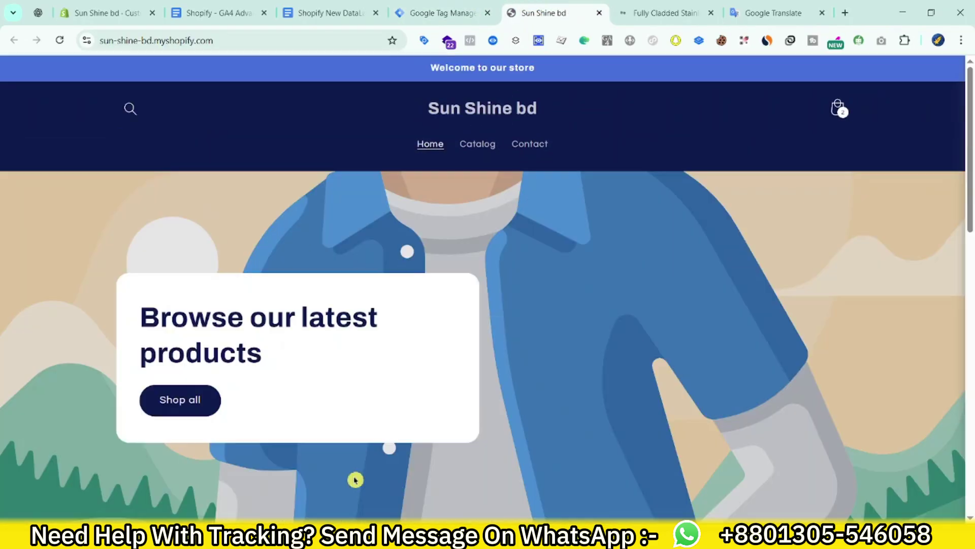
pyautogui.scroll(-5, 354, 477)
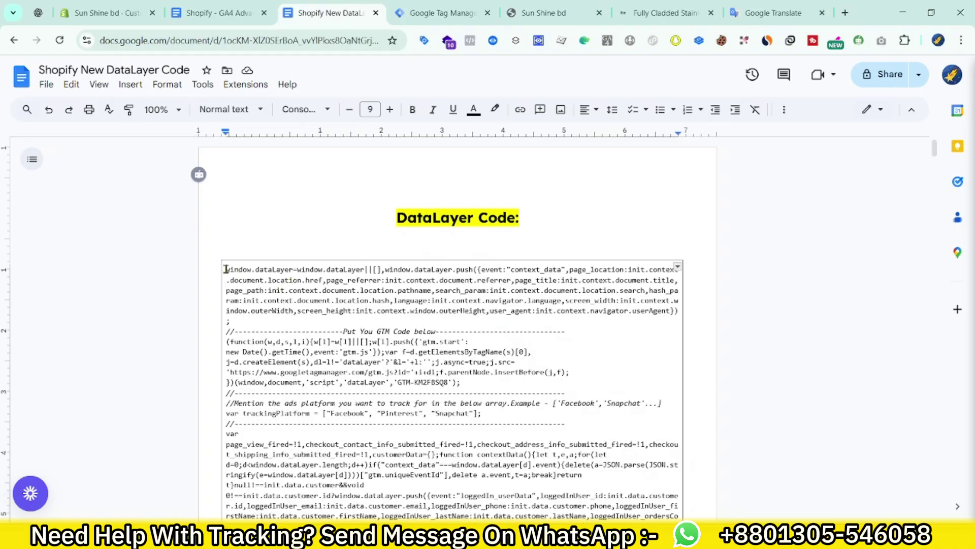
# - Copy the complete DataLayer code from the Shopify New DataLayer Code document
pyautogui.moveTo(226, 269); pyautogui.dragTo(679, 291)
pyautogui.scroll(-15, 630, 442)
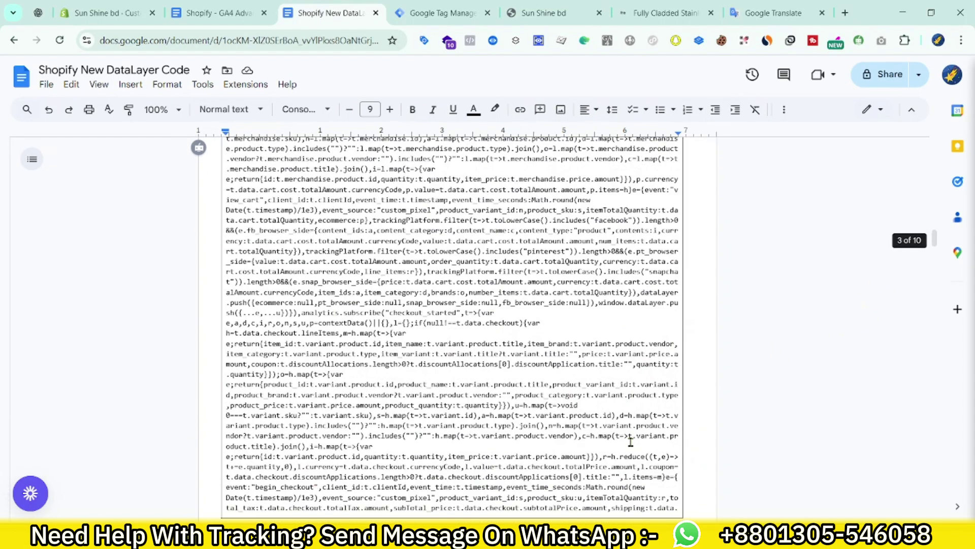
pyautogui.scroll(-20, 631, 441)
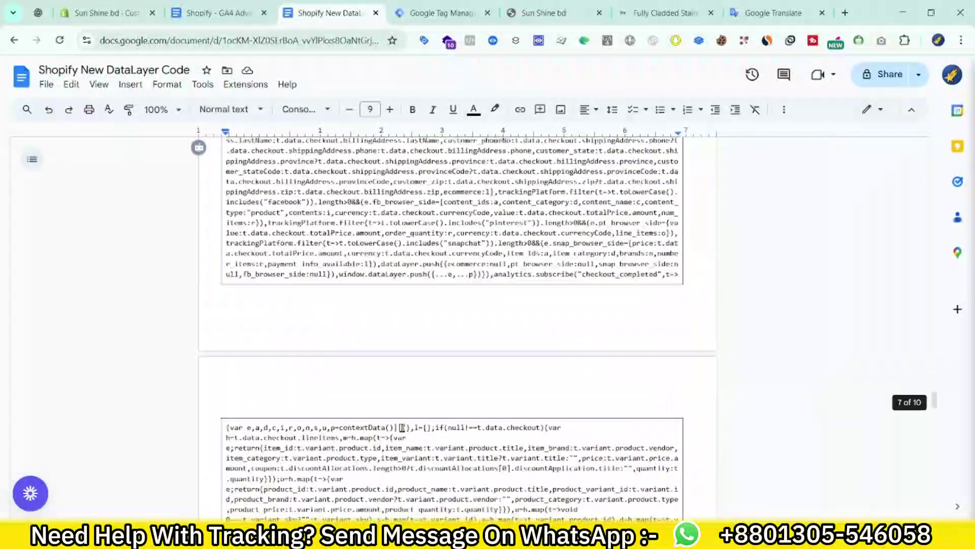
pyautogui.scroll(-20, 401, 428)
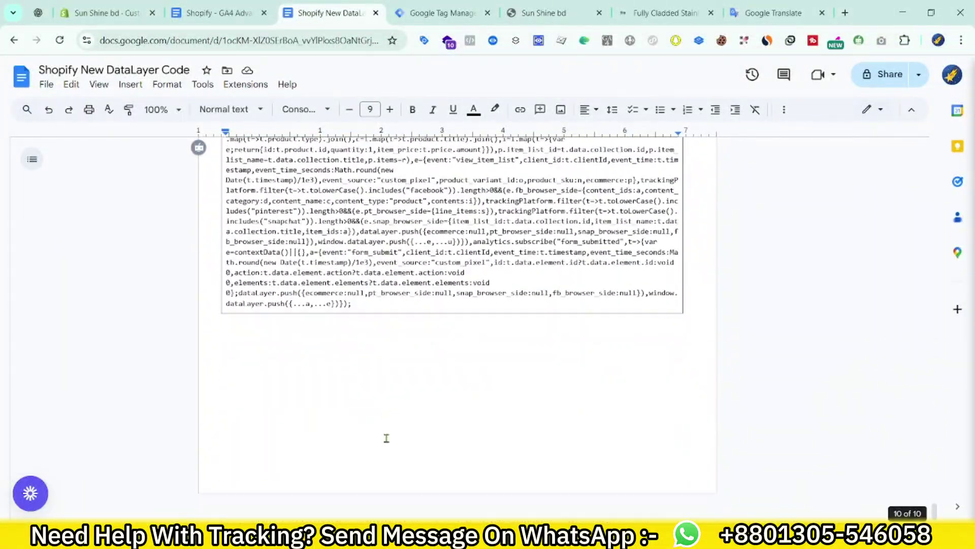
pyautogui.scroll(2, 381, 411)
pyautogui.hotkey('ctrl', 'a')
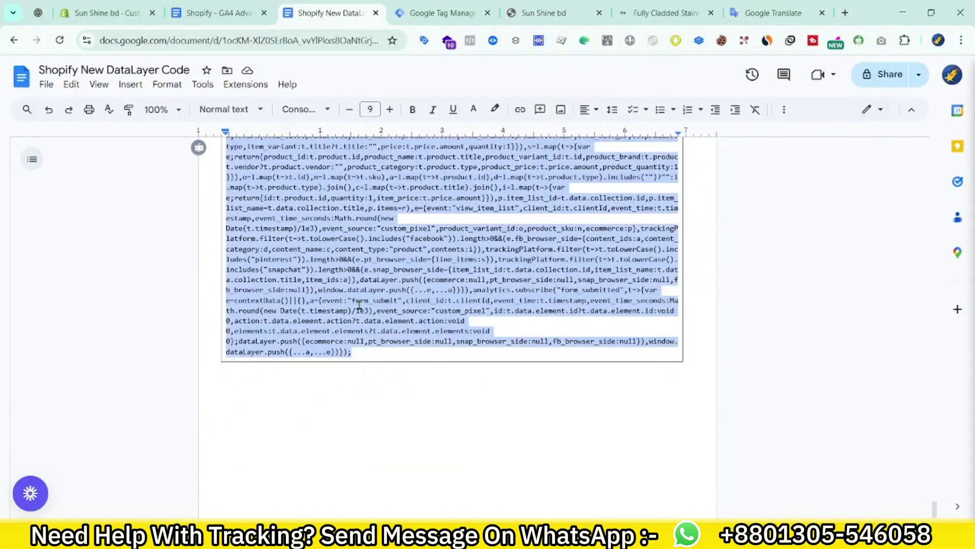
pyautogui.rightClick(359, 305)
pyautogui.click(394, 140)
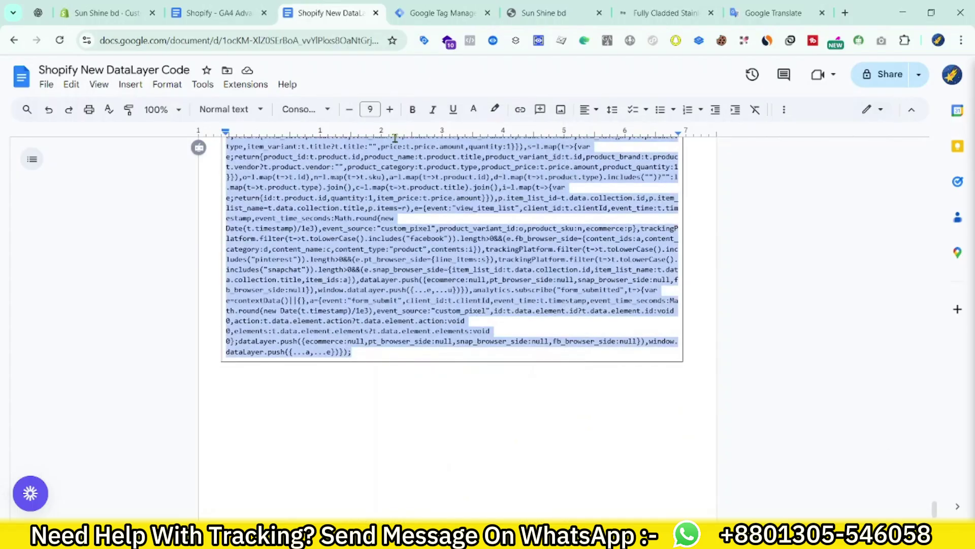
# - Switch to the Shopify admin and open the Customer events page in the store settings
pyautogui.click(98, 23)
pyautogui.scroll(-3, 198, 387)
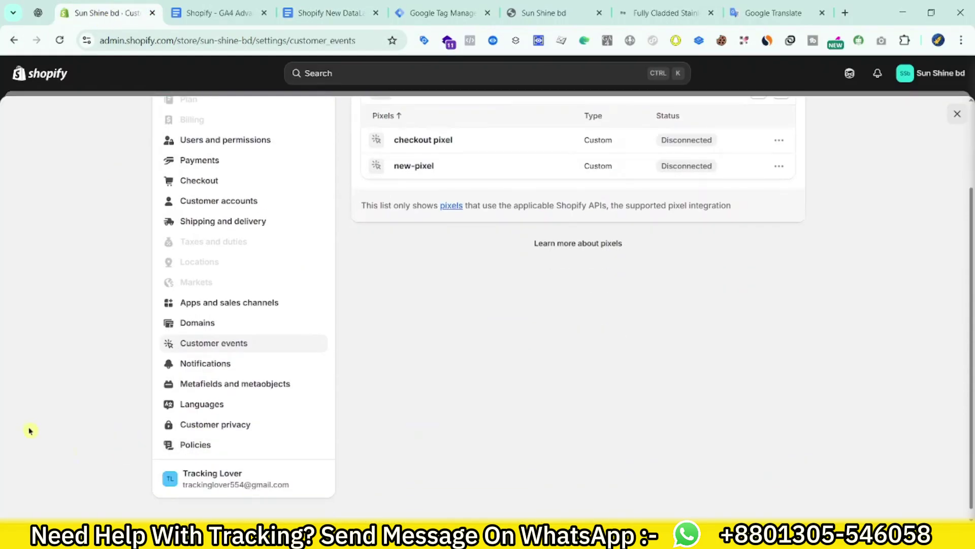
pyautogui.scroll(3, 29, 431)
pyautogui.click(958, 114)
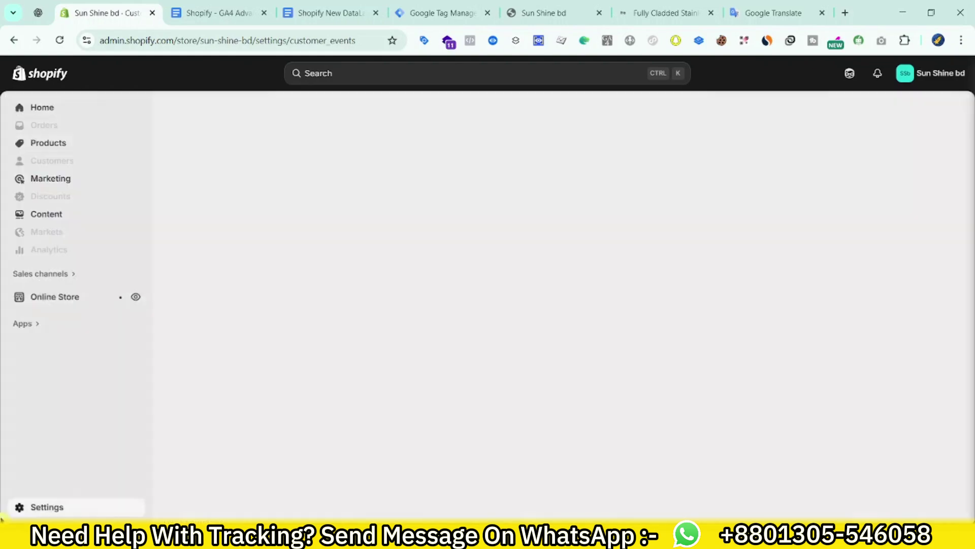
pyautogui.click(36, 508)
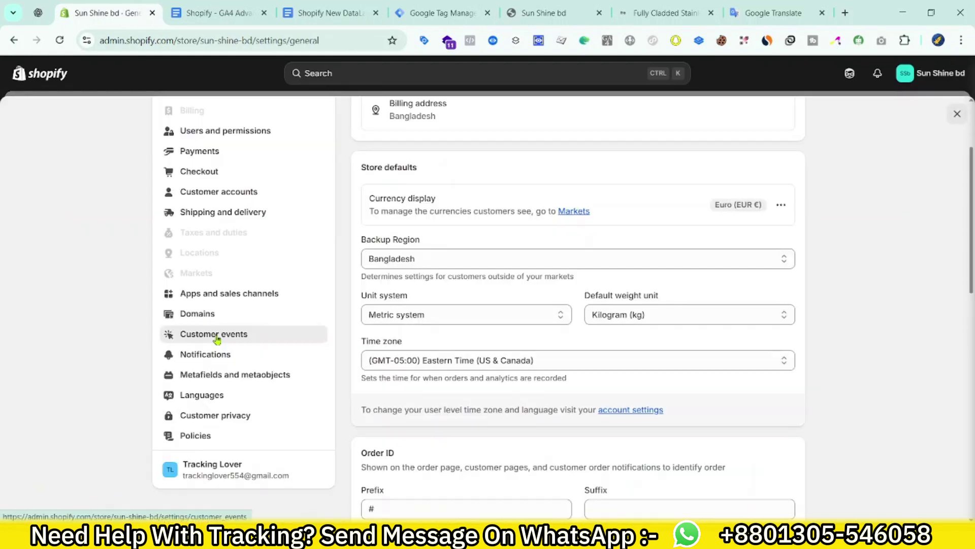
pyautogui.click(218, 337)
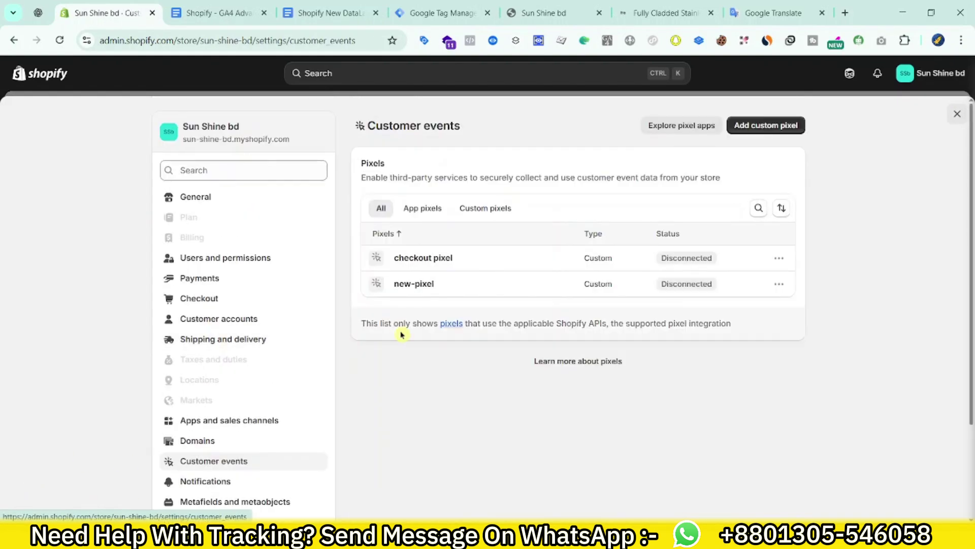
# - Add a custom pixel named DataLayer
pyautogui.scroll(-1, 750, 187)
pyautogui.scroll(1, 751, 187)
pyautogui.click(766, 126)
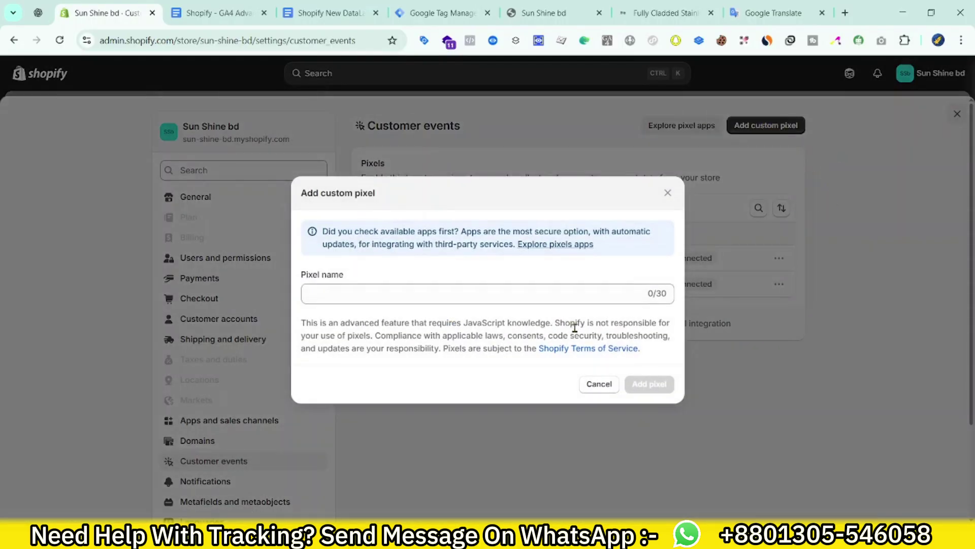
pyautogui.click(447, 295)
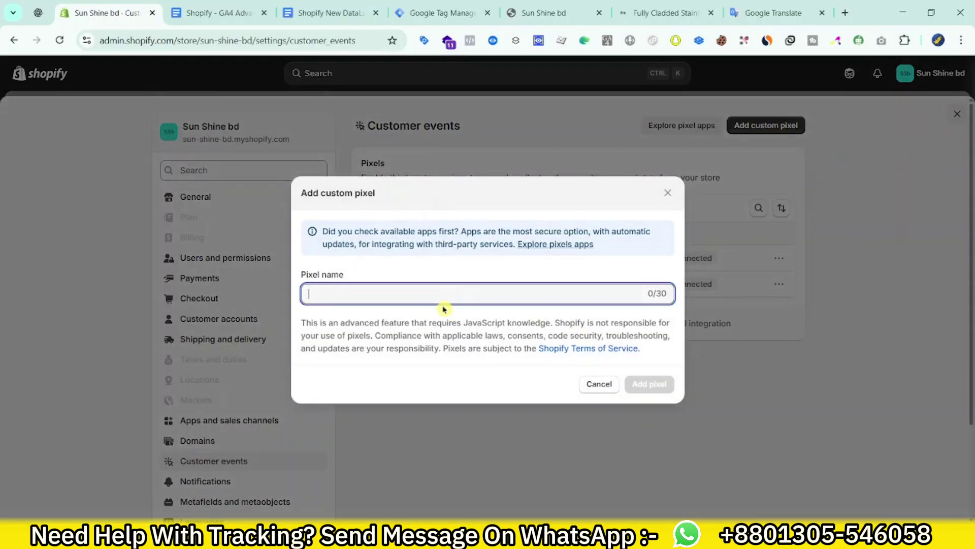
pyautogui.write('DataLayer')
pyautogui.click(639, 389)
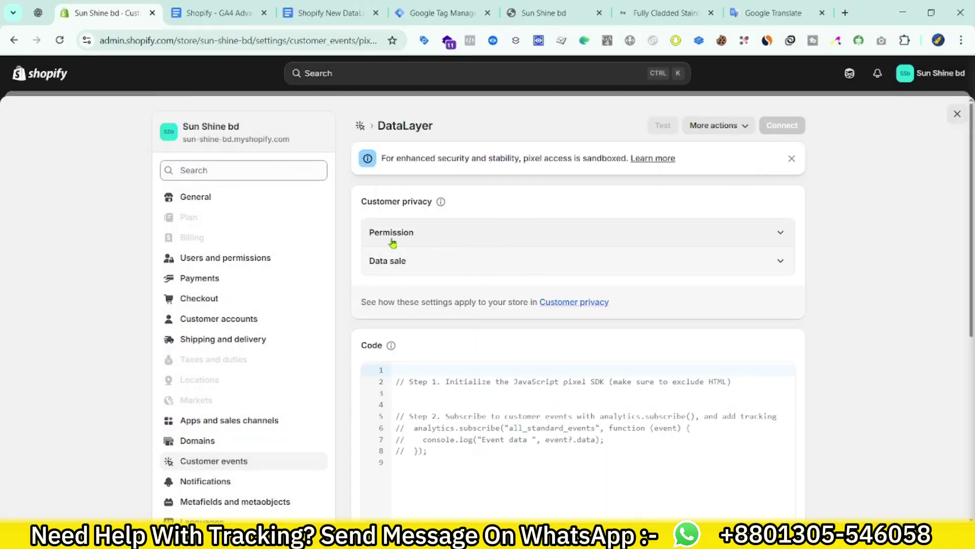
# - Set the pixel's permission to Not required and its data sale option to Data collected does not qualify as data sale
pyautogui.click(549, 230)
pyautogui.scroll(-1, 503, 283)
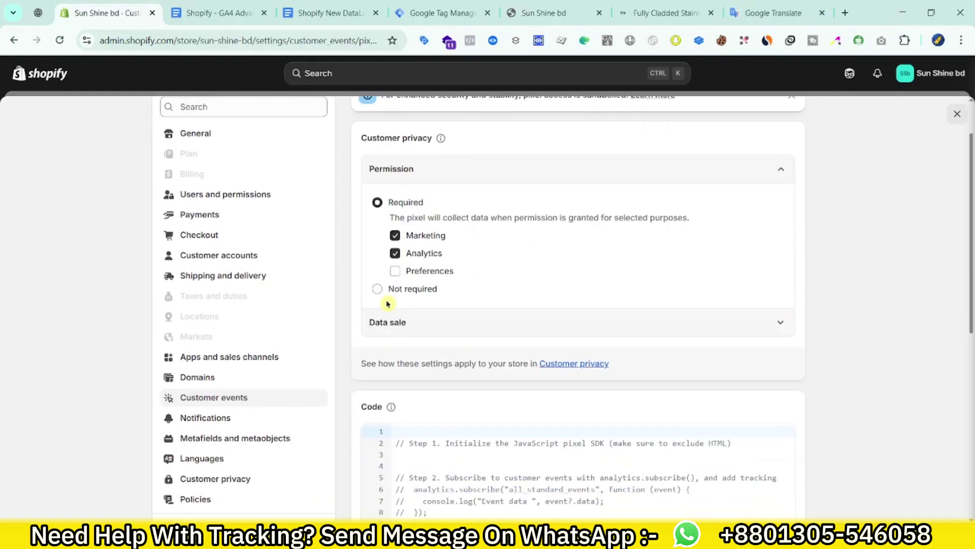
pyautogui.click(378, 294)
pyautogui.scroll(-1, 508, 275)
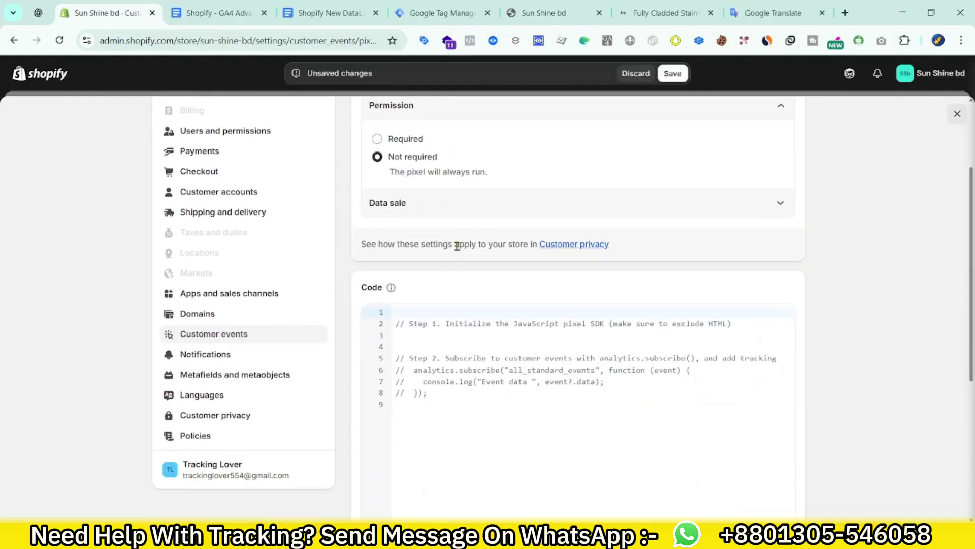
pyautogui.click(478, 204)
pyautogui.click(378, 285)
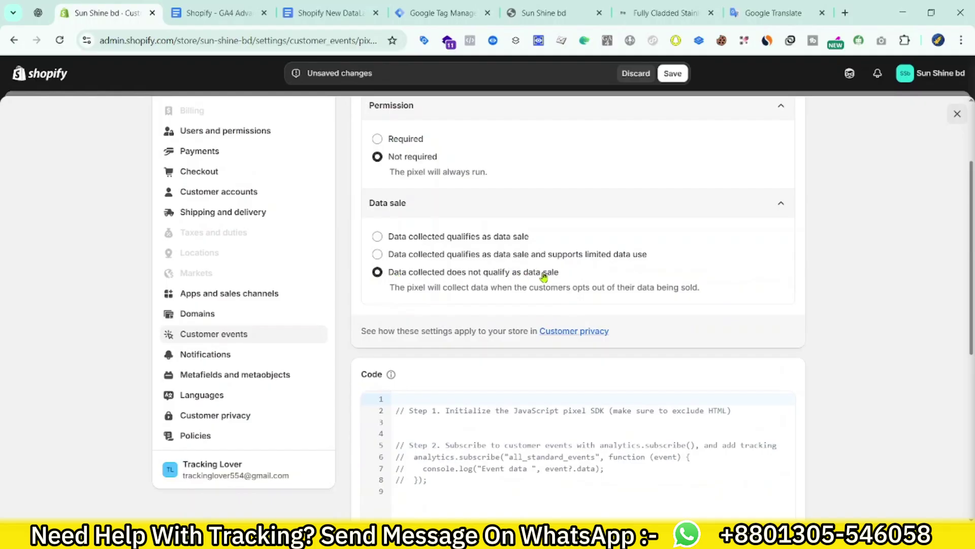
# - Replace the pixel's default code with the copied DataLayer code
pyautogui.scroll(-5, 517, 328)
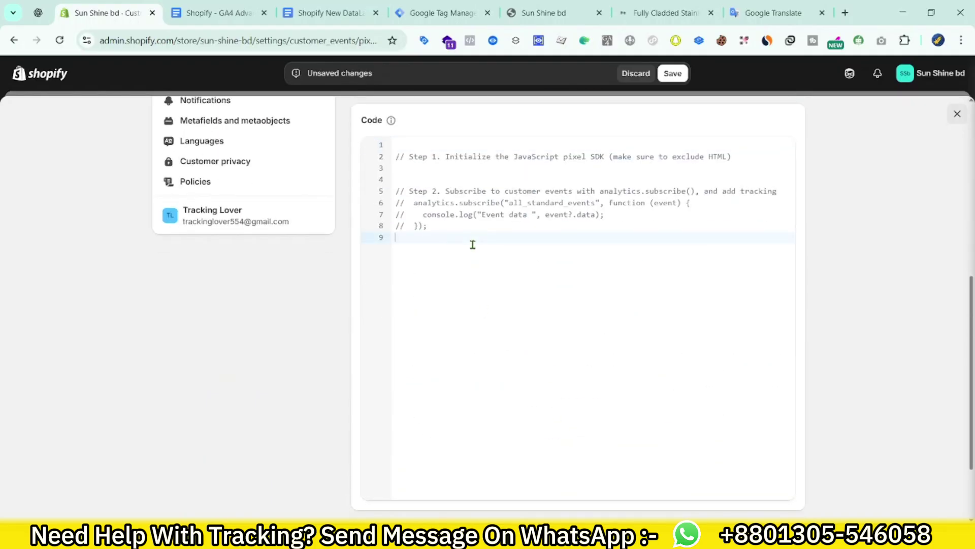
pyautogui.hotkey('ctrl', 'a')
pyautogui.press('Delete')
pyautogui.scroll(3, 473, 244)
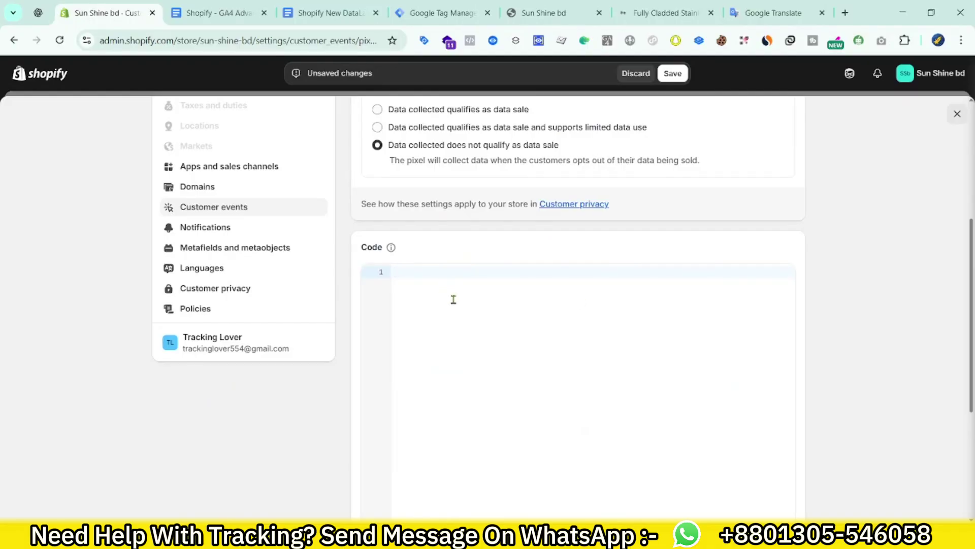
pyautogui.press('super+v')
pyautogui.click(142, 115)
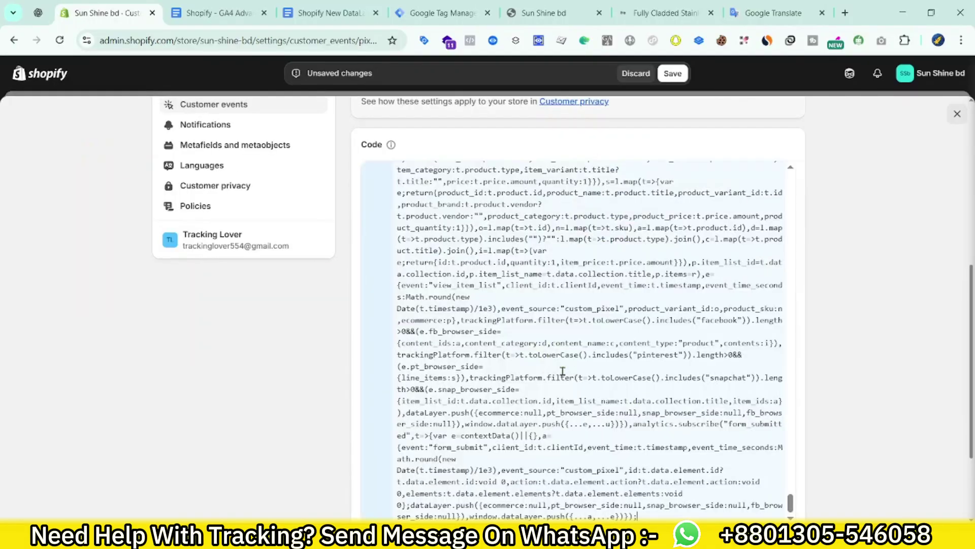
# - Save the DataLayer pixel, connect it to the Sun Shine bd store, and close the settings
pyautogui.scroll(8, 754, 275)
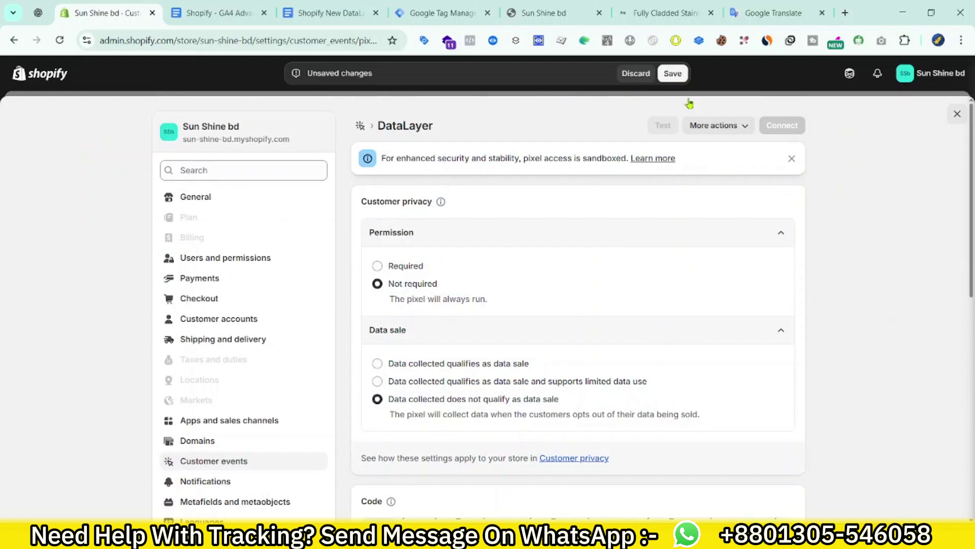
pyautogui.hotkey('ctrl', 's')
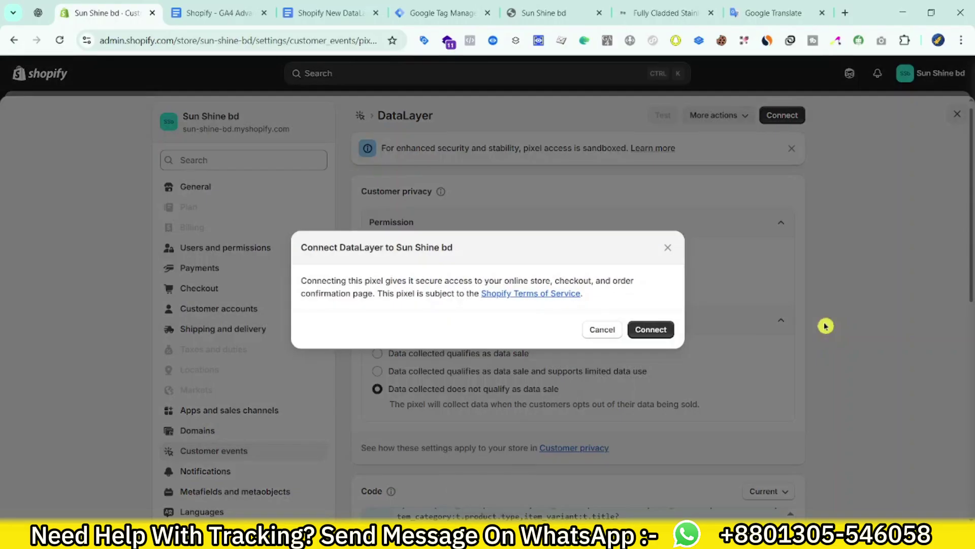
pyautogui.click(663, 330)
pyautogui.scroll(-1, 479, 509)
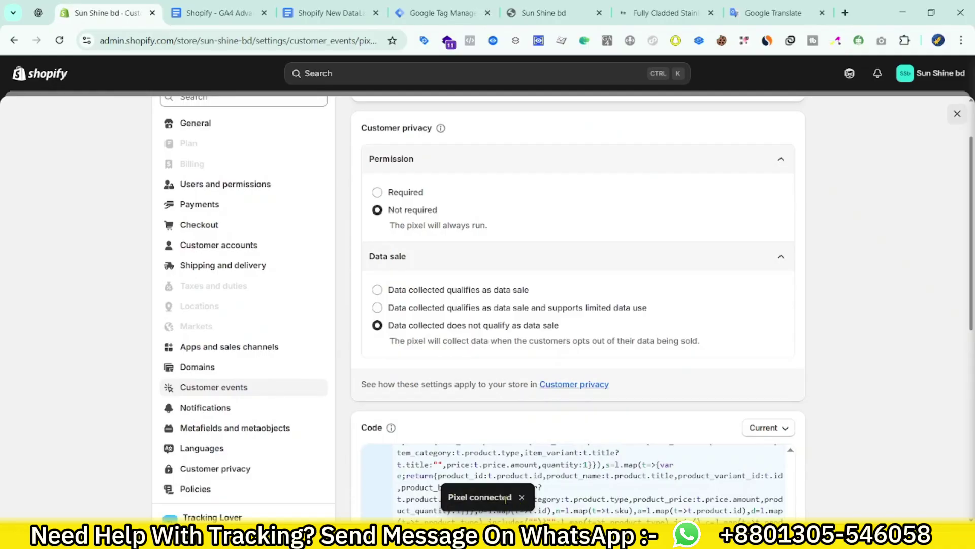
pyautogui.scroll(2, 506, 498)
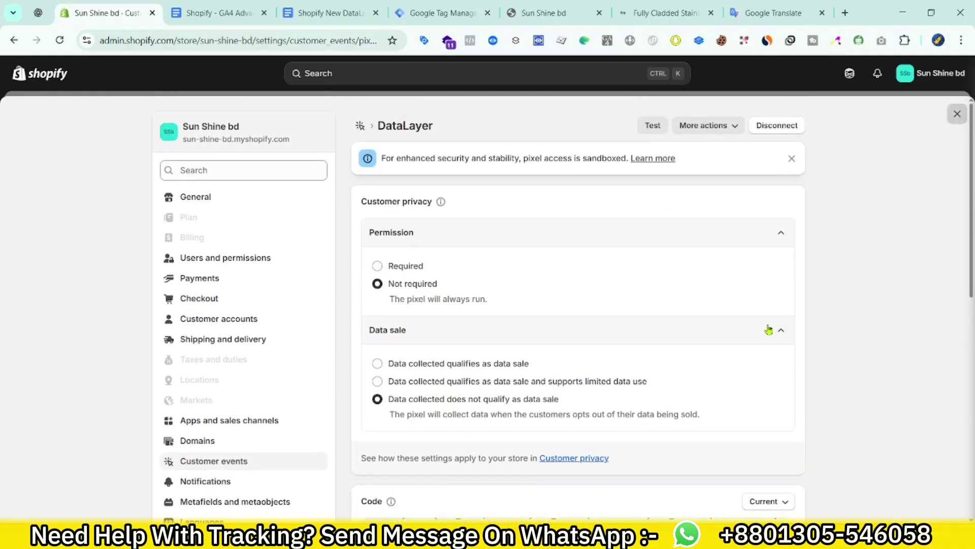
pyautogui.press('Escape')
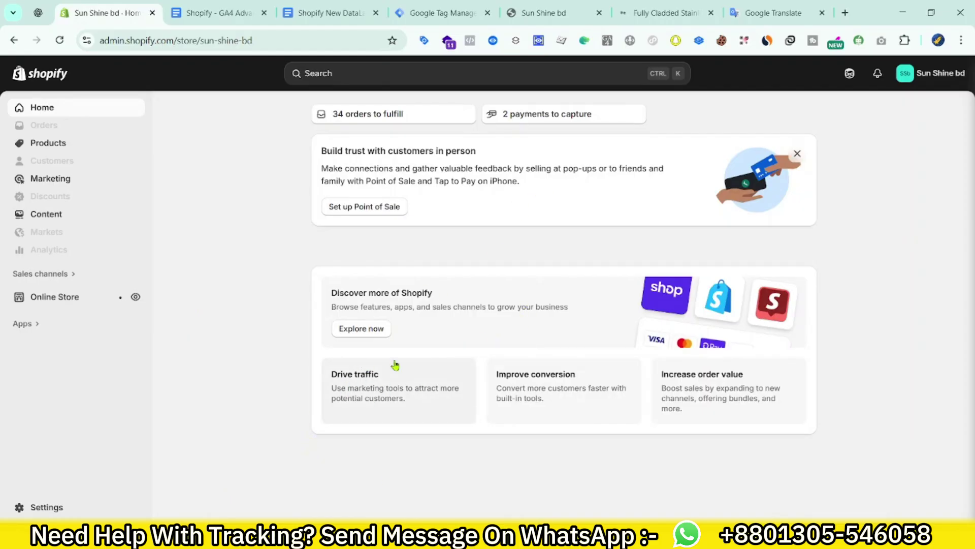
pyautogui.click(450, 12)
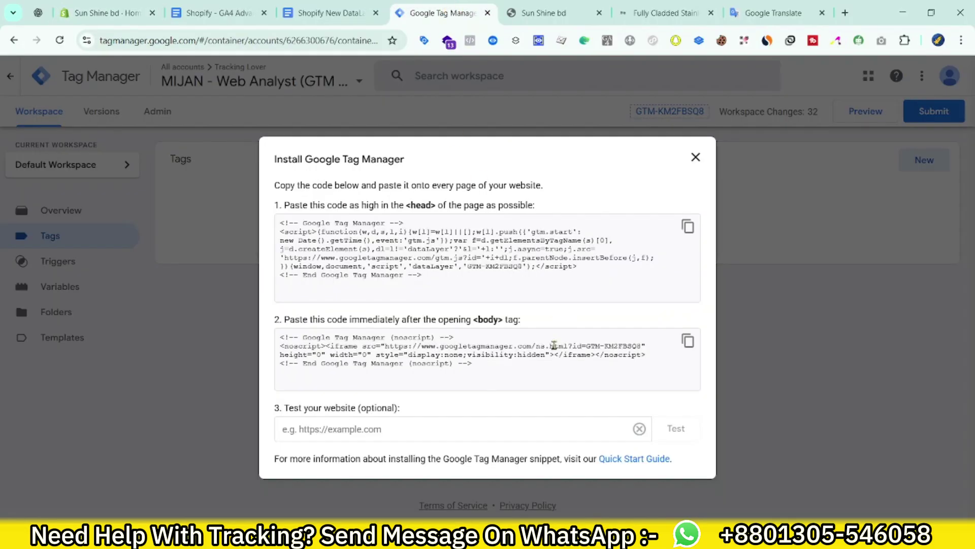
pyautogui.click(694, 156)
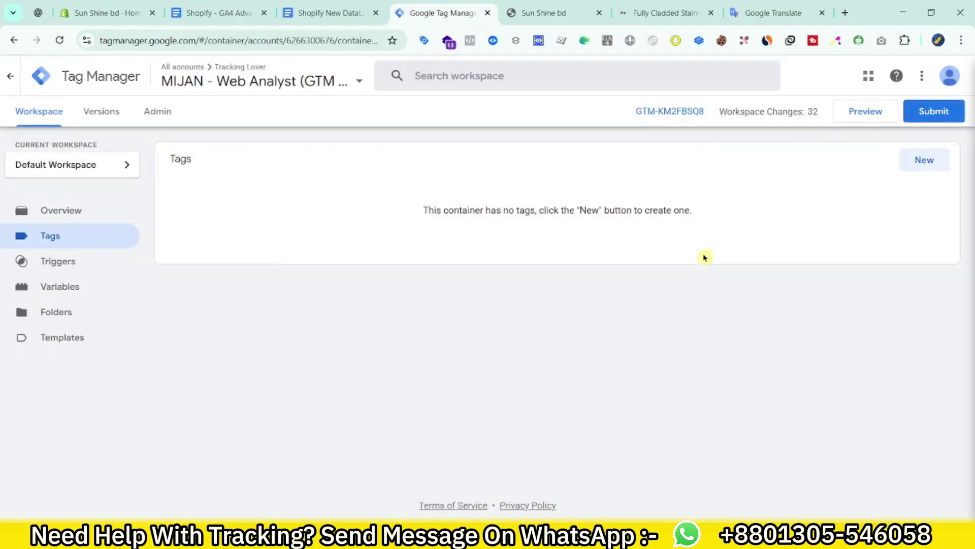
pyautogui.click(865, 113)
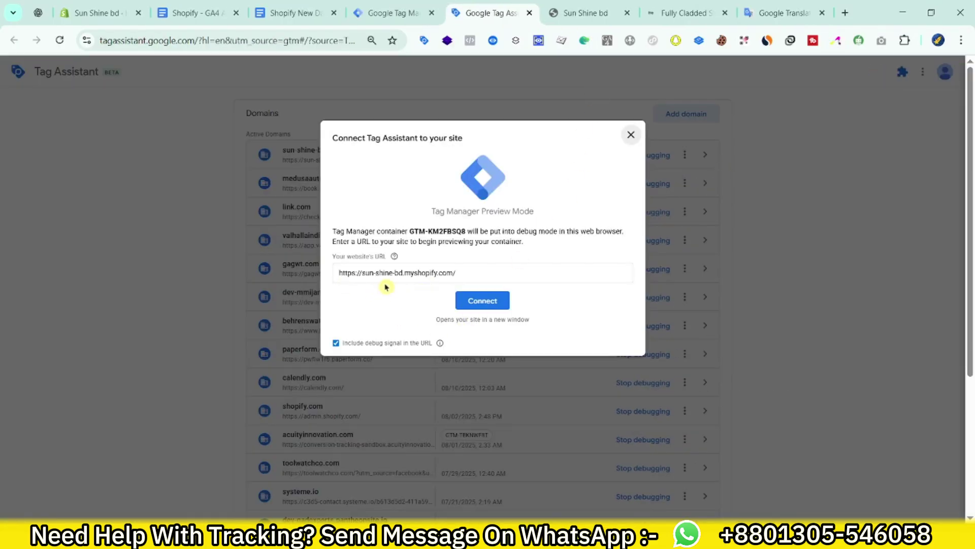
pyautogui.click(470, 302)
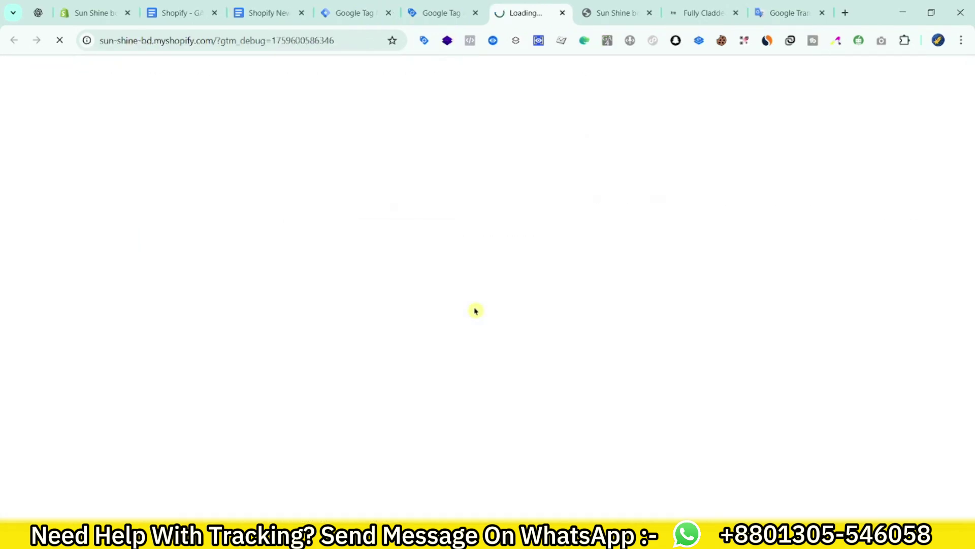
pyautogui.scroll(-3, 529, 259)
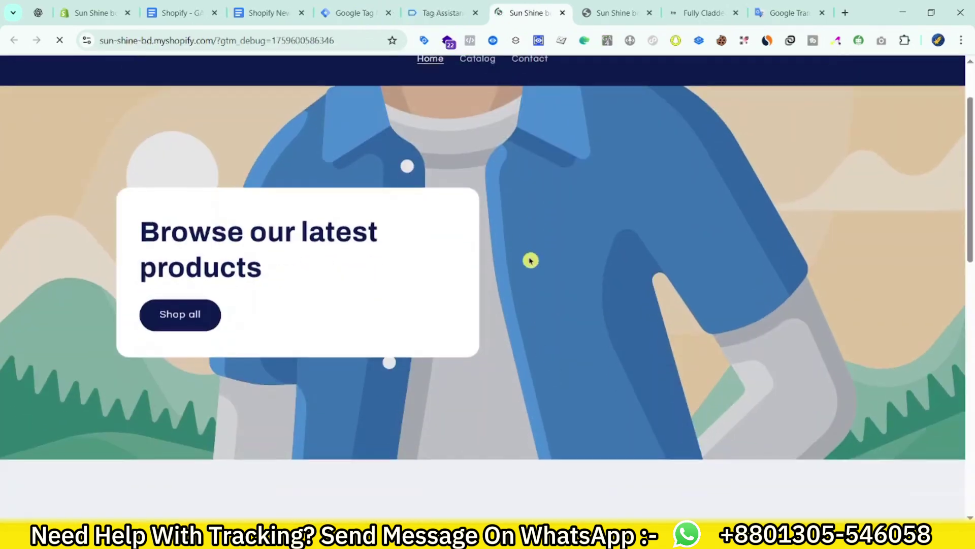
pyautogui.scroll(2, 533, 269)
pyautogui.scroll(-10, 538, 274)
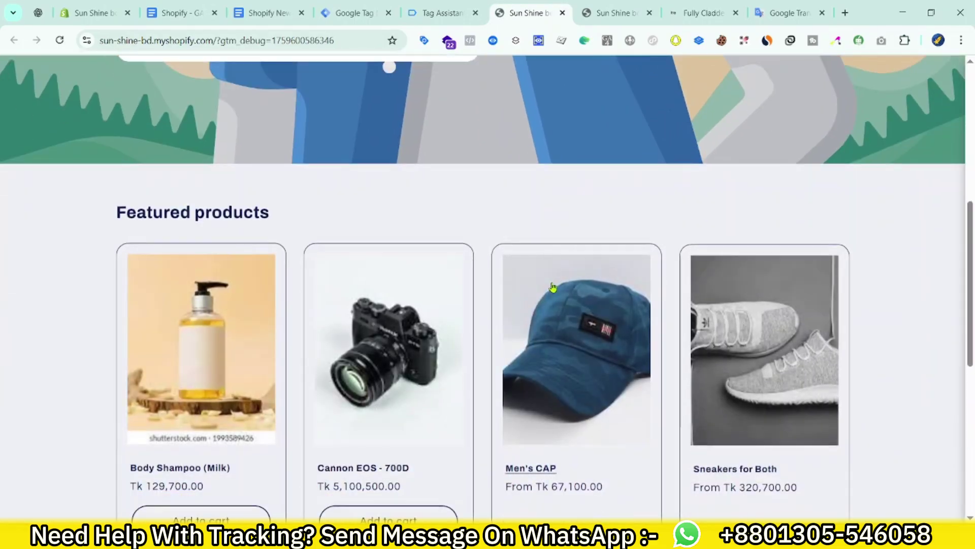
pyautogui.scroll(8, 552, 281)
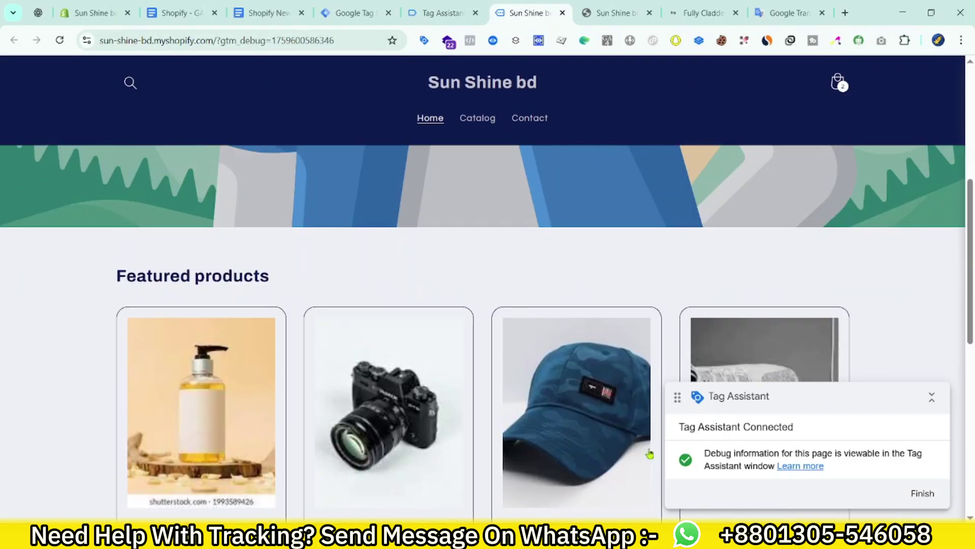
# - Move the Tag Assistant badge off the products, switch to the Tag Assistant window, dismiss the connection notice, and inspect the page_viewed event
pyautogui.moveTo(839, 396); pyautogui.dragTo(822, 282)
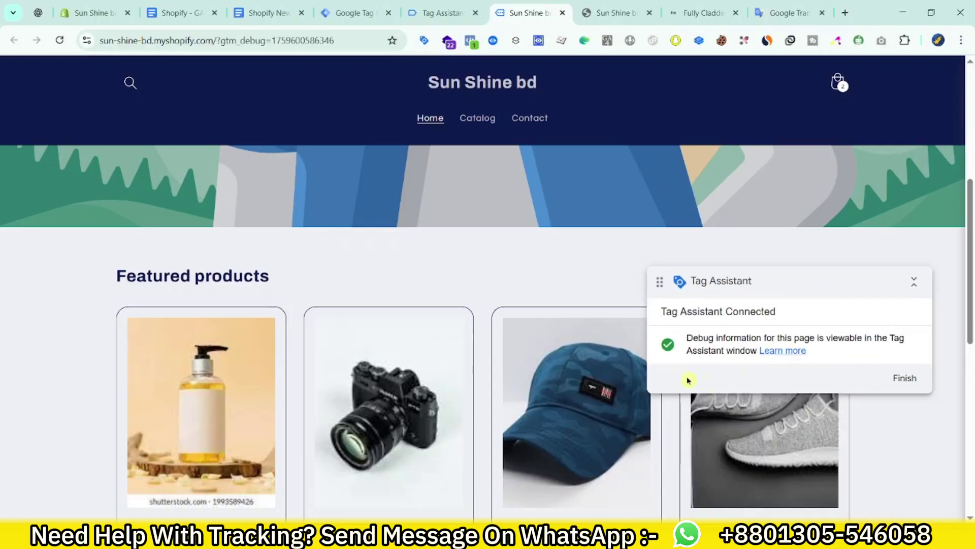
pyautogui.click(443, 12)
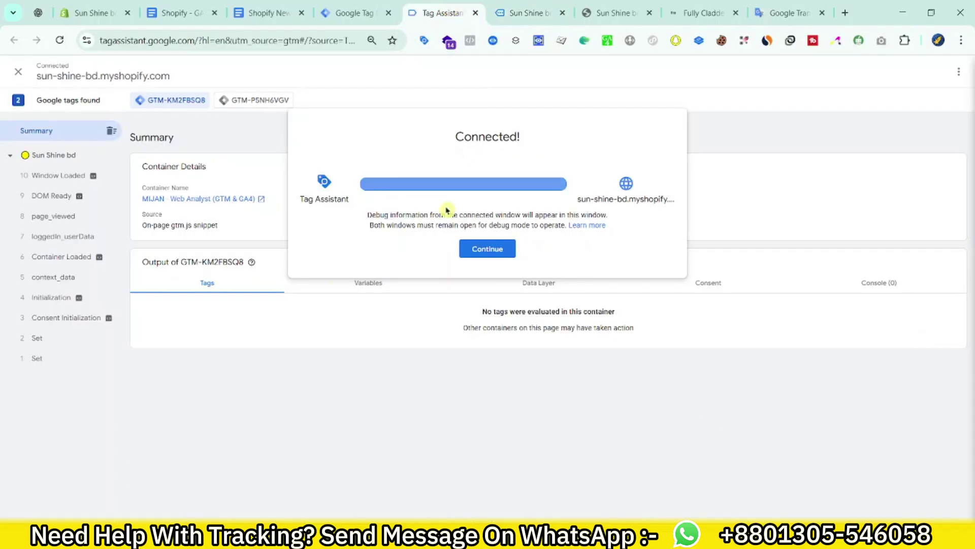
pyautogui.click(487, 249)
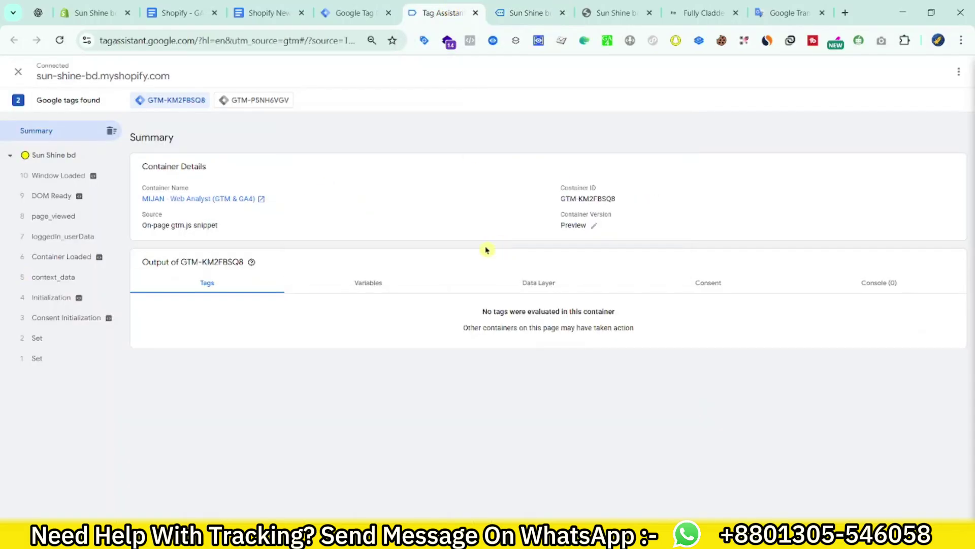
pyautogui.click(56, 219)
# - Return to the connected store and open the Men's CAP product page to trigger product-view events
pyautogui.click(528, 12)
pyautogui.scroll(-5, 508, 229)
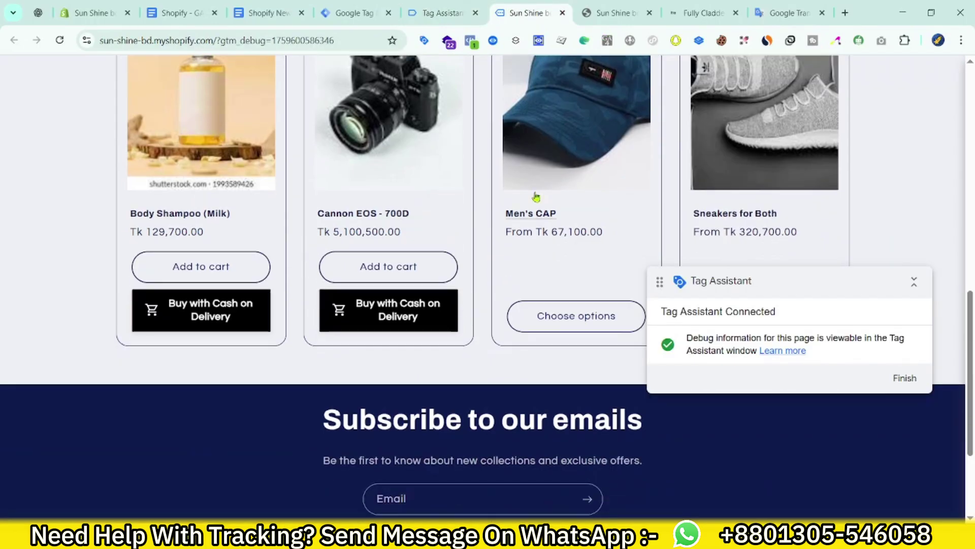
pyautogui.click(542, 320)
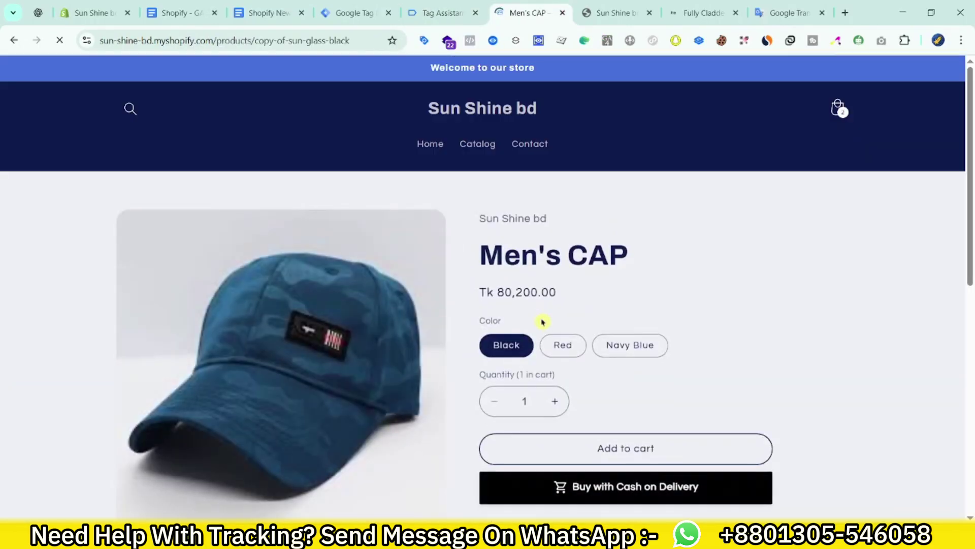
pyautogui.scroll(-5, 542, 321)
pyautogui.scroll(4, 561, 508)
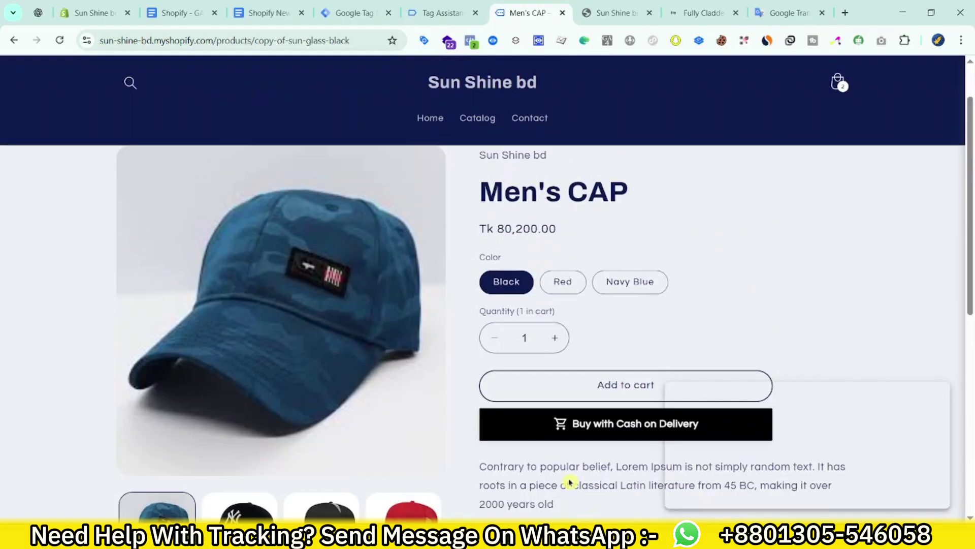
pyautogui.scroll(2, 570, 481)
# - In Tag Assistant, inspect the view_item event's expanded API call and its data layer values for the Men's CAP page
pyautogui.click(443, 5)
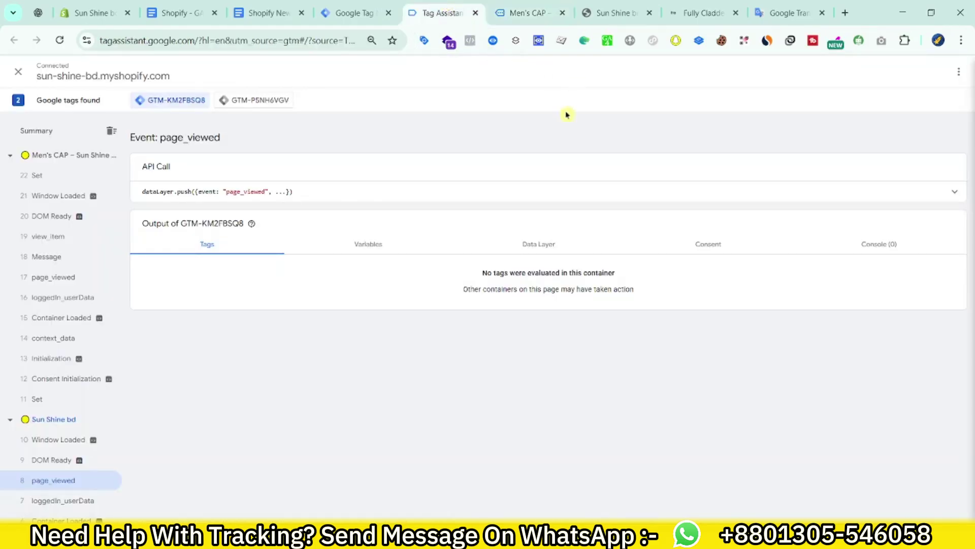
pyautogui.click(112, 238)
pyautogui.click(471, 189)
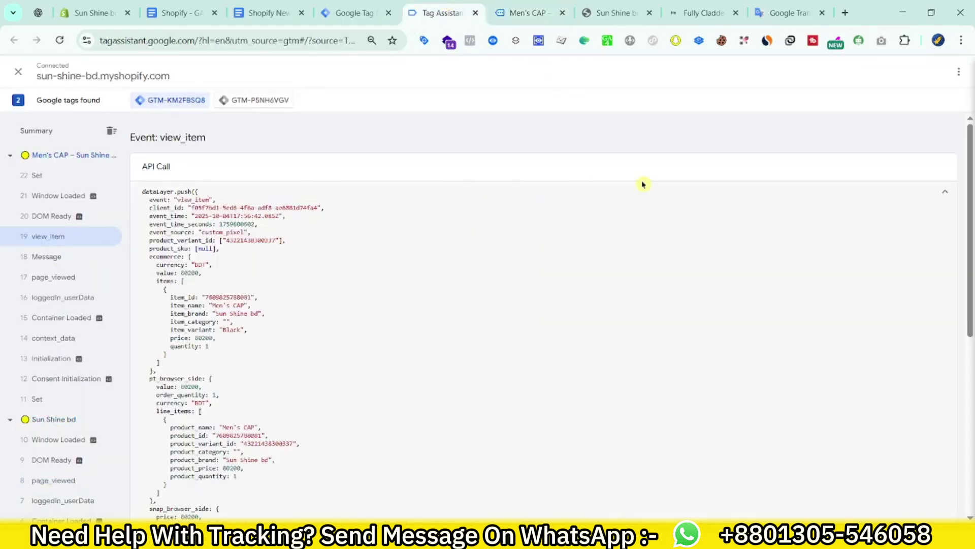
pyautogui.click(768, 243)
pyautogui.scroll(-10, 470, 309)
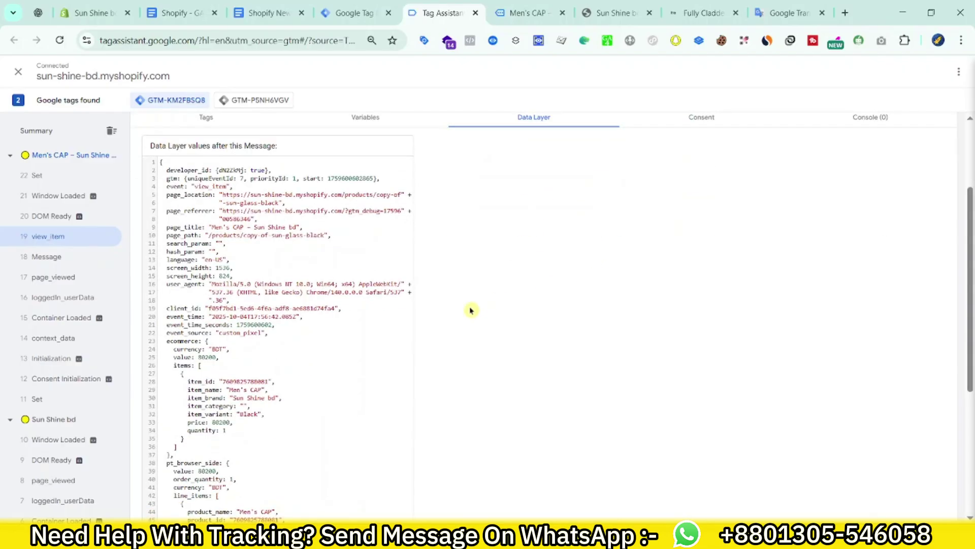
pyautogui.scroll(-3, 293, 371)
pyautogui.scroll(10, 284, 371)
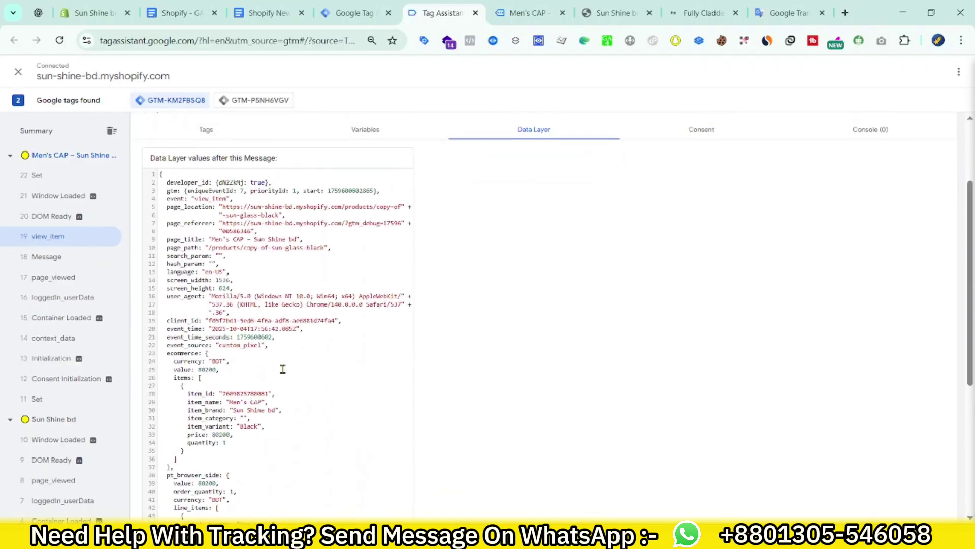
pyautogui.hotkey('ctrl', 'Tab')
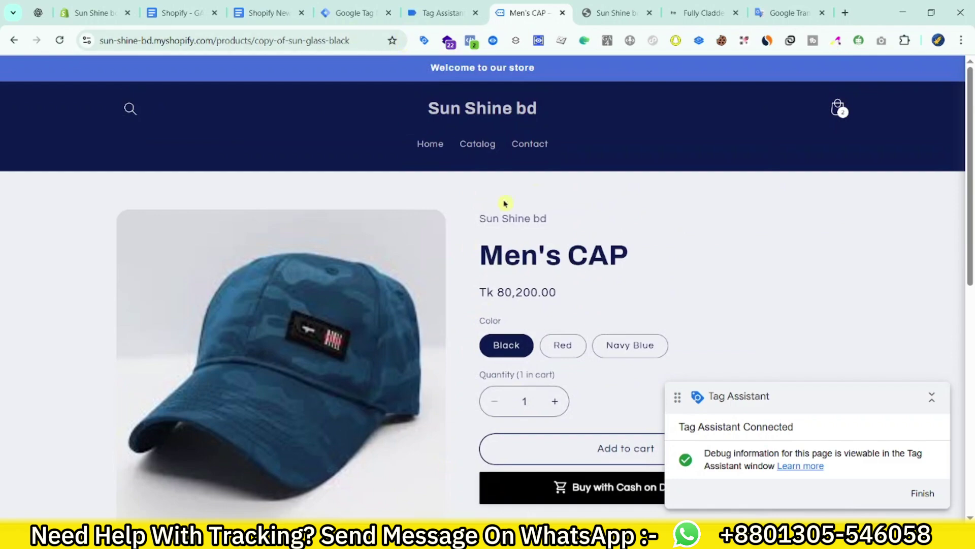
pyautogui.click(442, 12)
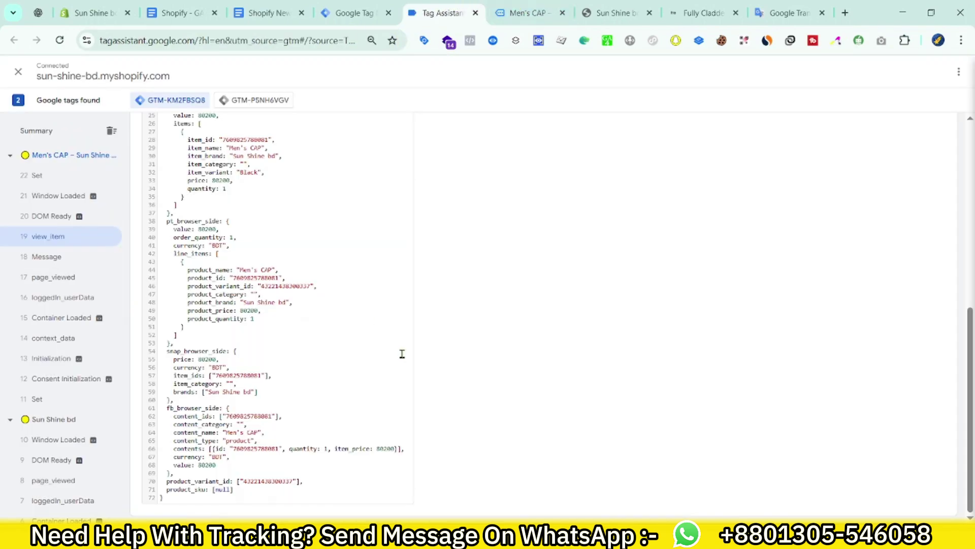
# - Close the Shopify New document and review the variables table in the Shopify - GA4 Advanced Ecommerce Tracking document
pyautogui.click(373, 4)
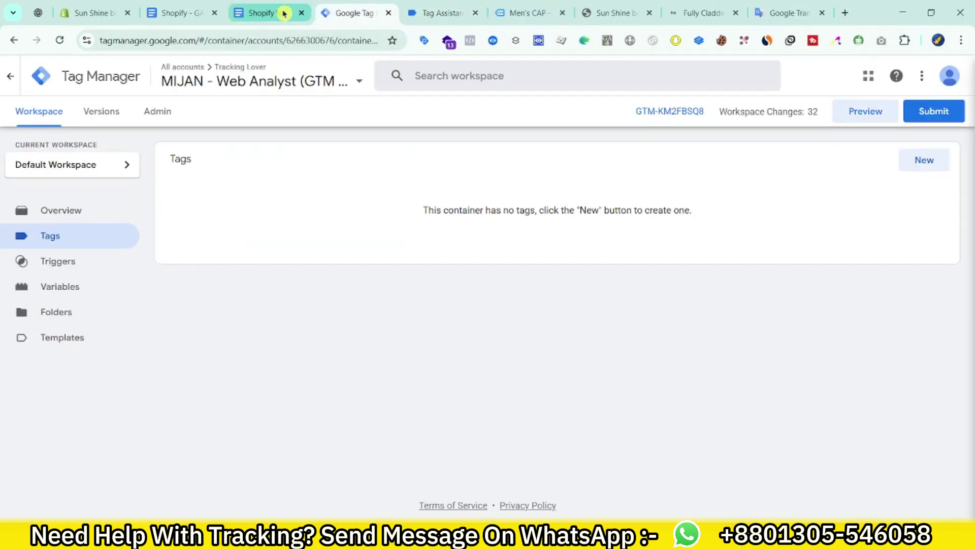
pyautogui.click(301, 15)
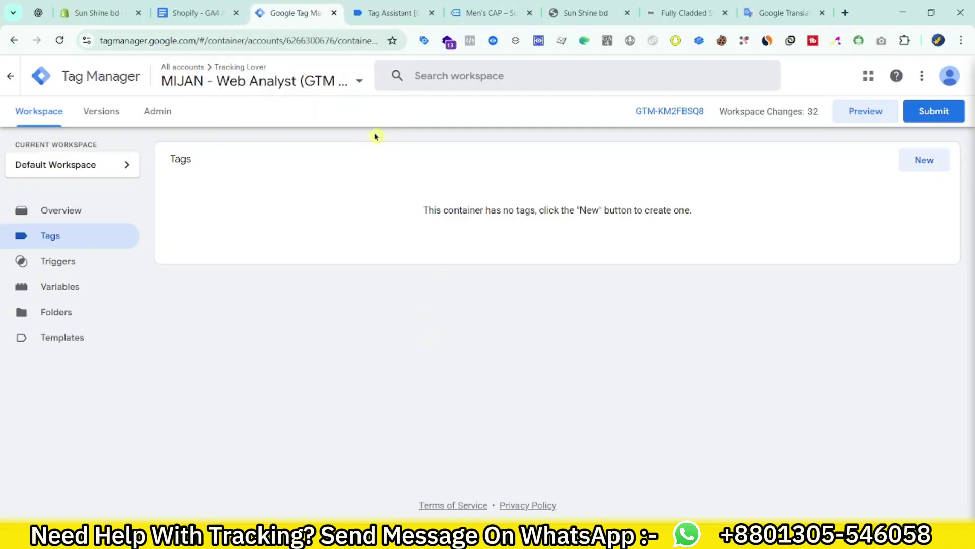
pyautogui.click(189, 15)
pyautogui.hotkey('ctrl', 'Home')
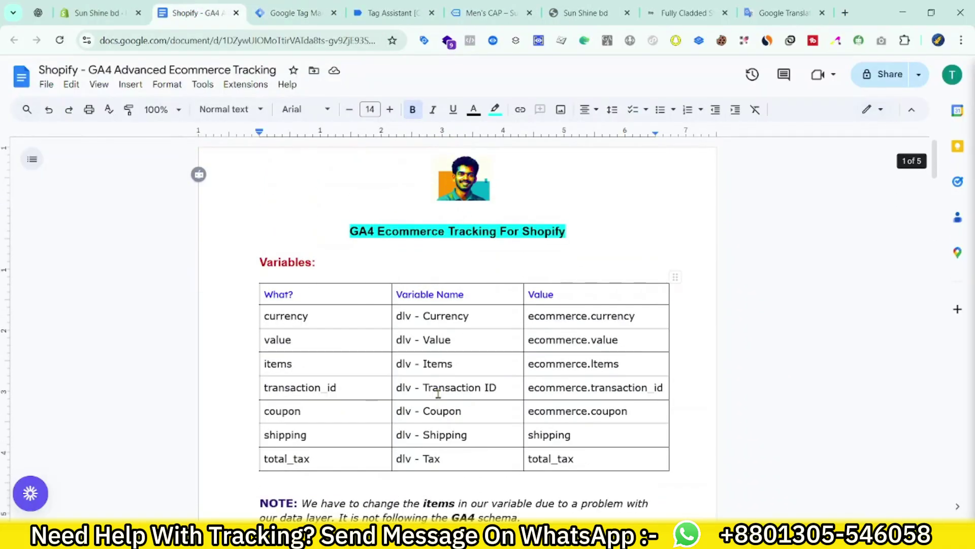
pyautogui.scroll(-4, 478, 395)
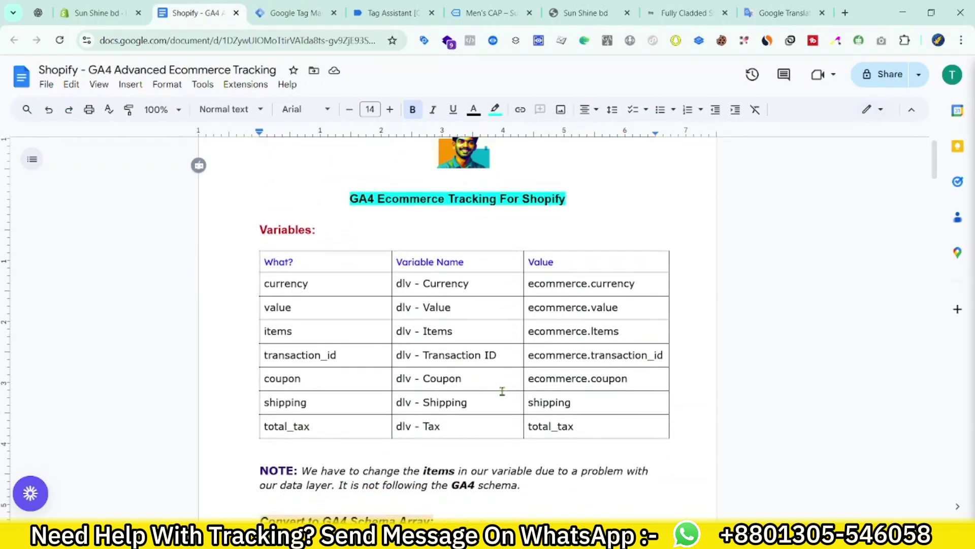
pyautogui.scroll(4, 453, 396)
# - Open the container's variables in Google Tag Manager, and copy ecommerce.currency from the tracking document's variables table
pyautogui.click(286, 6)
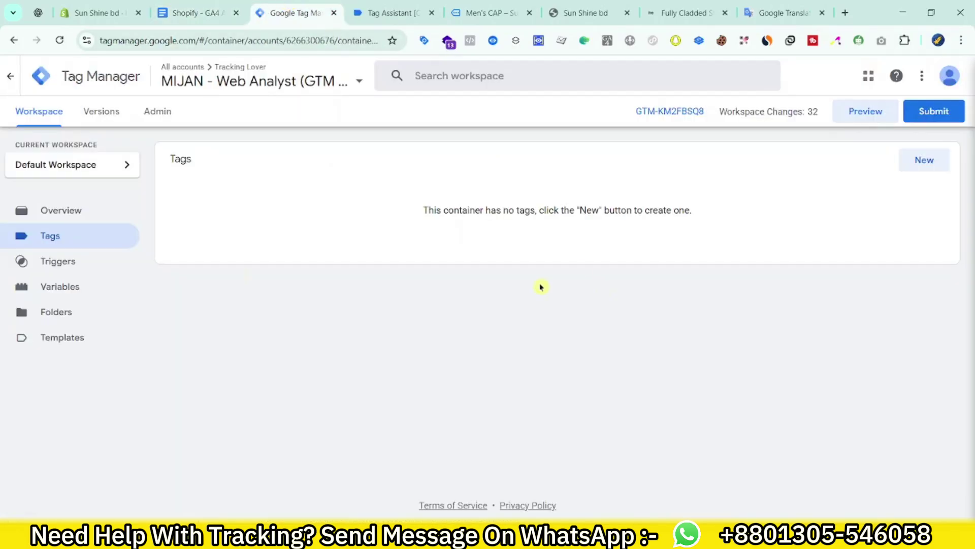
pyautogui.click(91, 298)
pyautogui.hotkey('ctrl', 'shift', 'Tab')
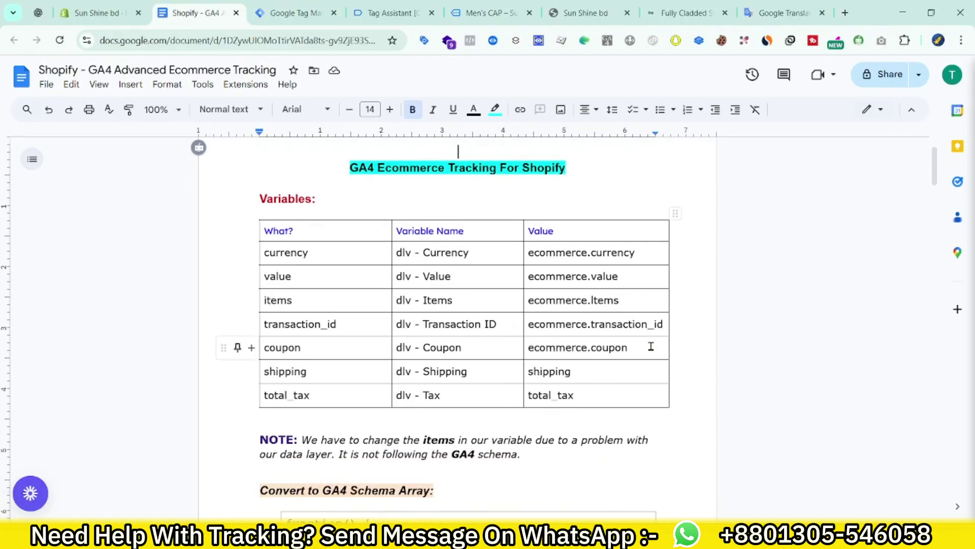
pyautogui.doubleClick(631, 252)
pyautogui.hotkey('ctrl', 'c')
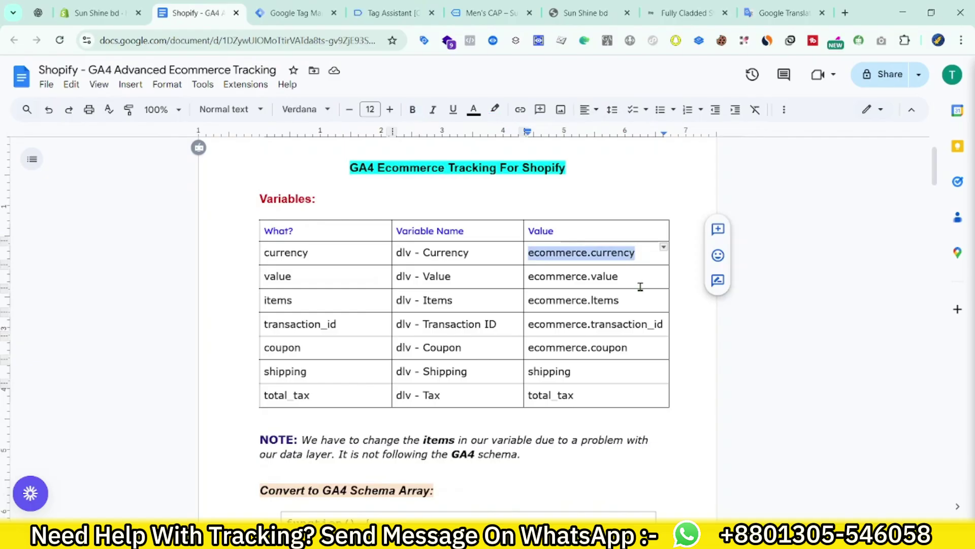
# - Create a user-defined Data Layer Variable in Google Tag Manager with the data layer variable name ecommerce.currency
pyautogui.click(301, 14)
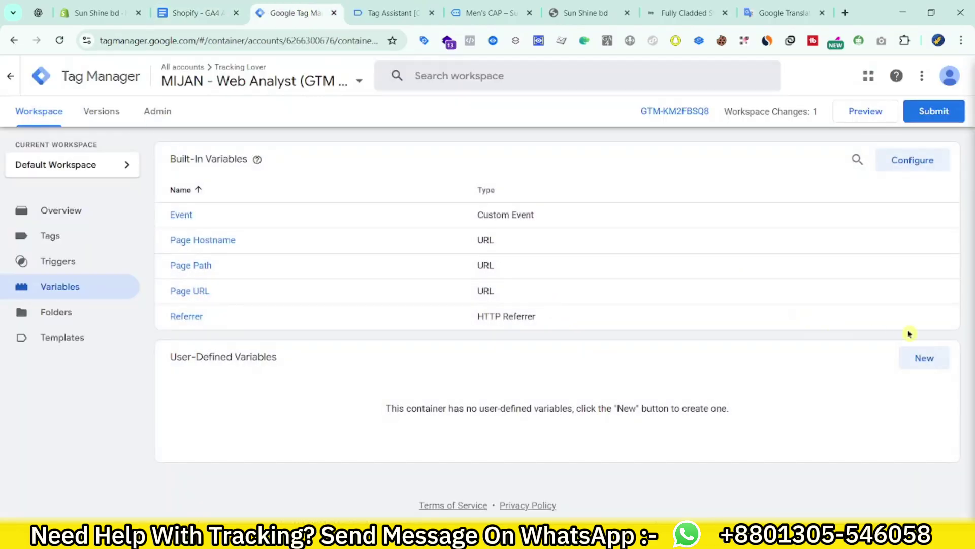
pyautogui.click(925, 358)
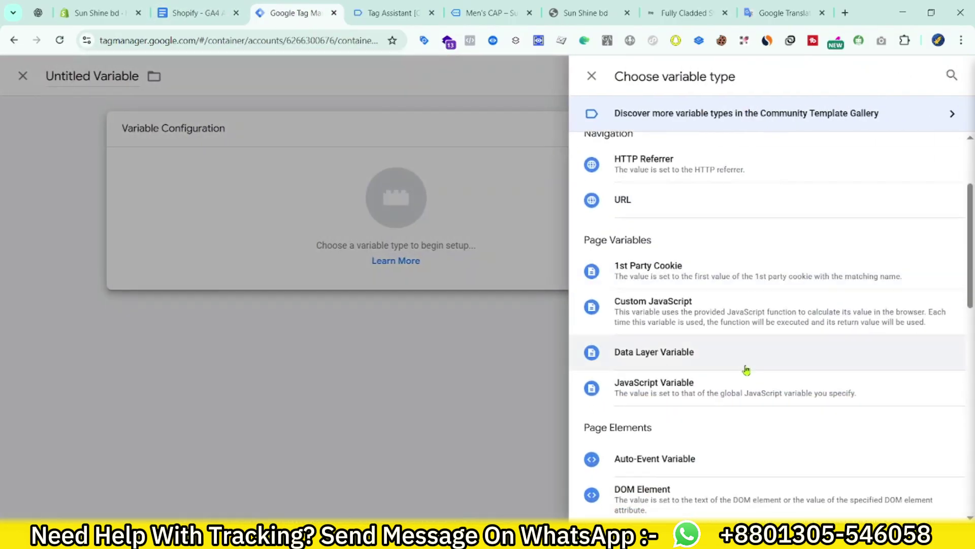
pyautogui.click(680, 353)
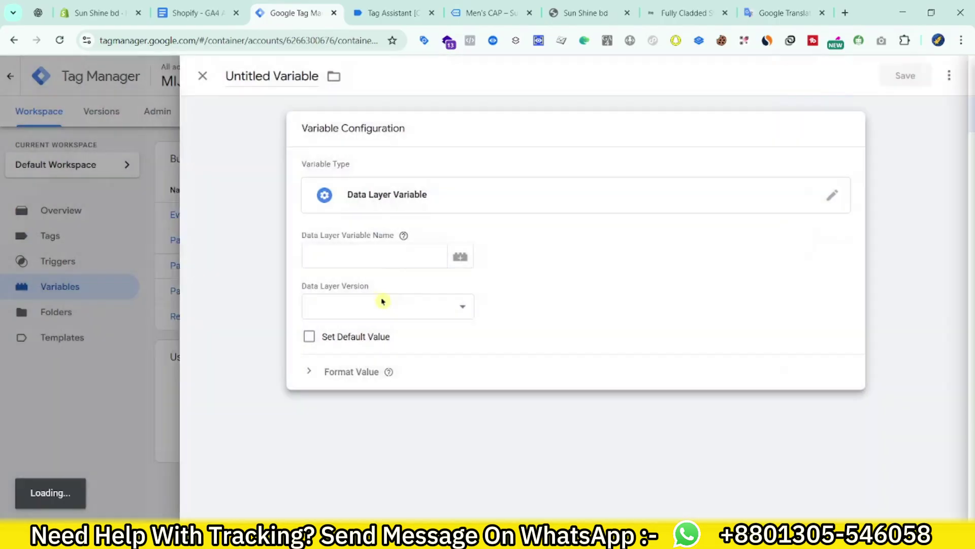
pyautogui.click(356, 251)
pyautogui.hotkey('ctrl', 'v')
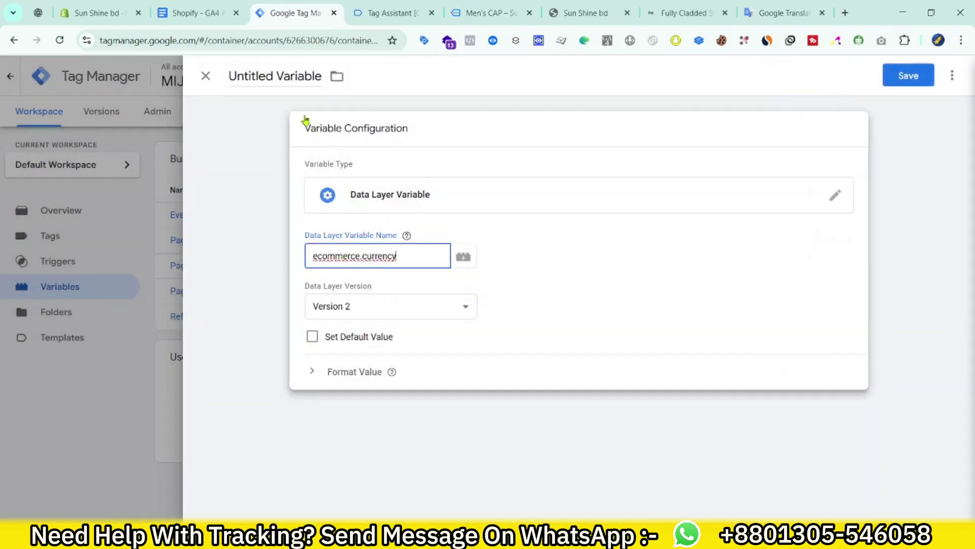
# - Copy the name dlv - Currency from the tracking document, rename the untitled variable with it, and save the variable
pyautogui.click(193, 12)
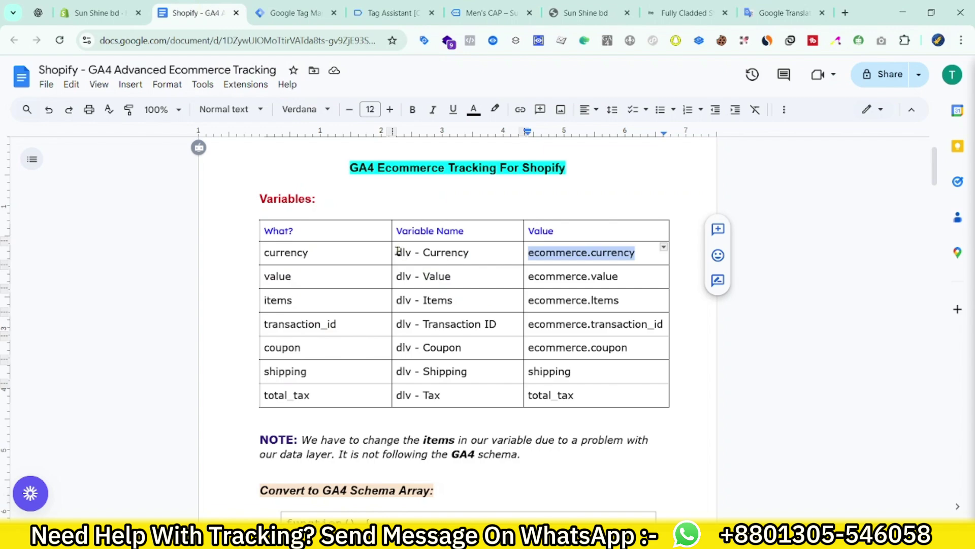
pyautogui.moveTo(397, 251); pyautogui.dragTo(472, 257)
pyautogui.hotkey('ctrl', 'c')
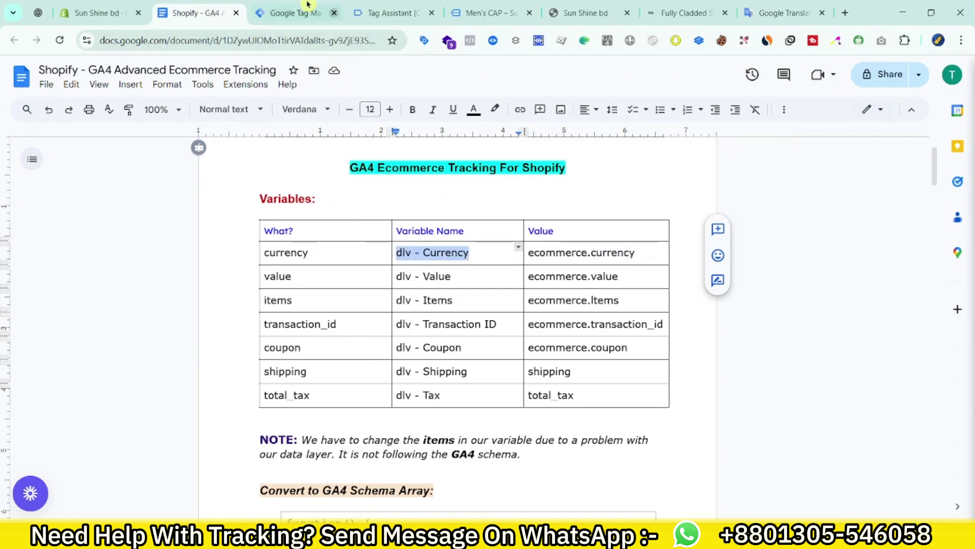
pyautogui.click(299, 13)
pyautogui.click(256, 68)
pyautogui.hotkey('ctrl', 'shift', 'Right')
pyautogui.hotkey('ctrl', 'shift', 'Right')
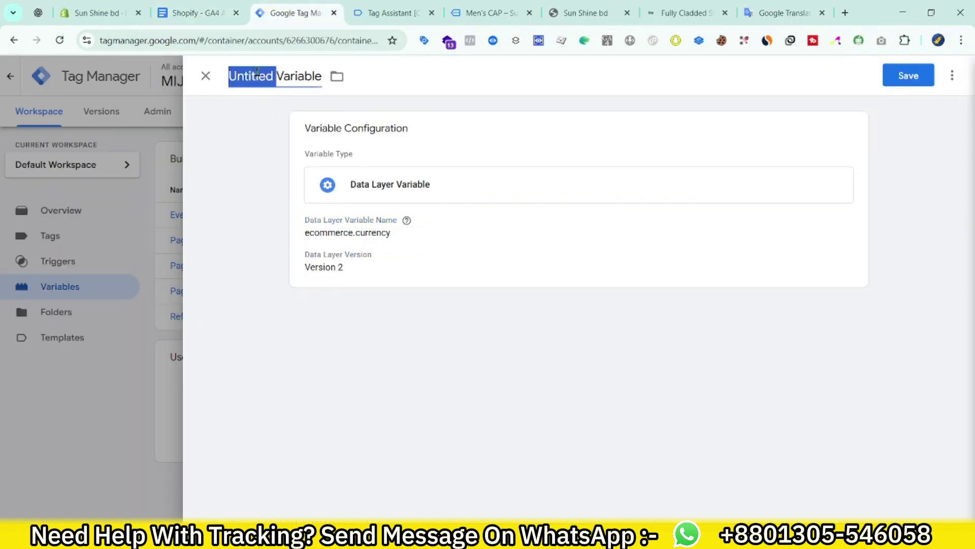
pyautogui.hotkey('ctrl', 'v')
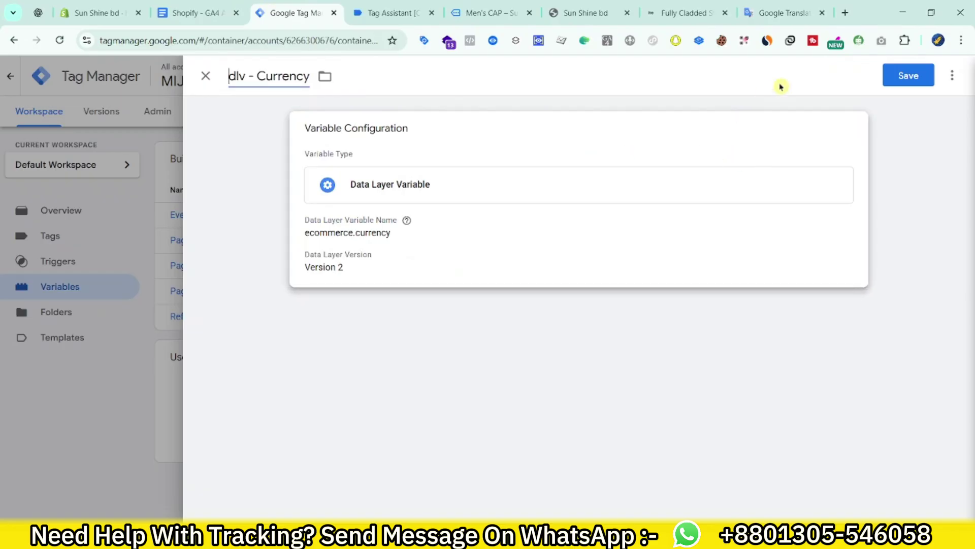
pyautogui.click(900, 77)
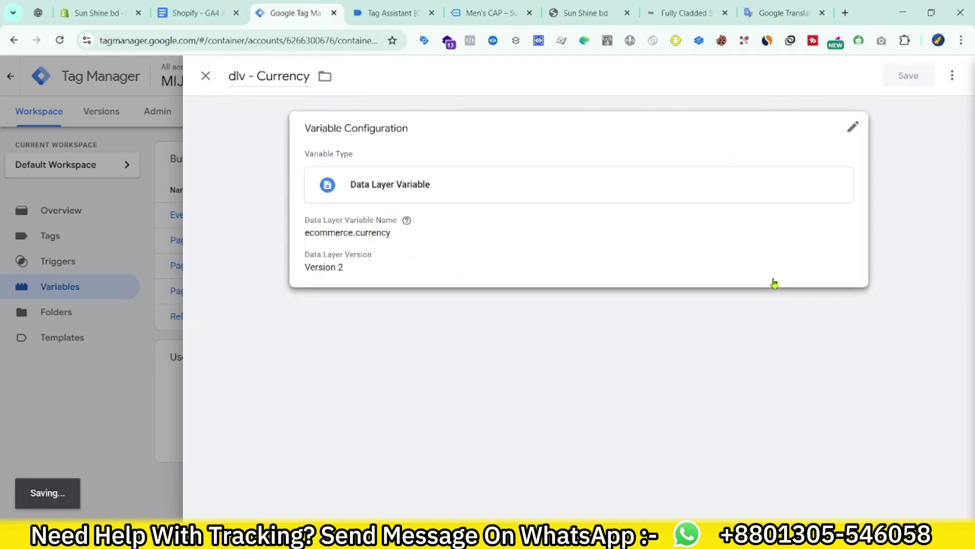
# - Copy ecommerce.value from the tracking document and create another Data Layer Variable with it as the data layer variable name
pyautogui.click(200, 12)
pyautogui.moveTo(528, 277); pyautogui.dragTo(613, 279)
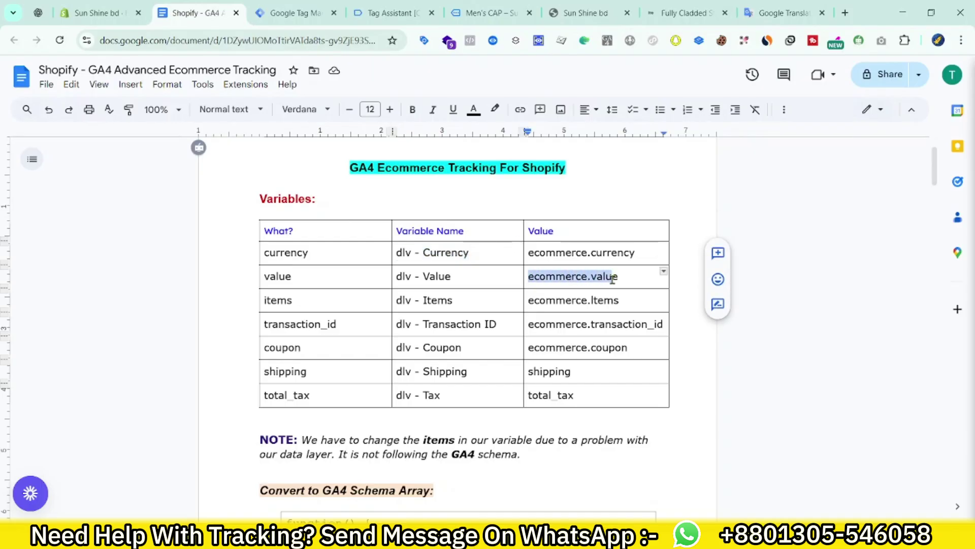
pyautogui.click(295, 13)
pyautogui.click(923, 357)
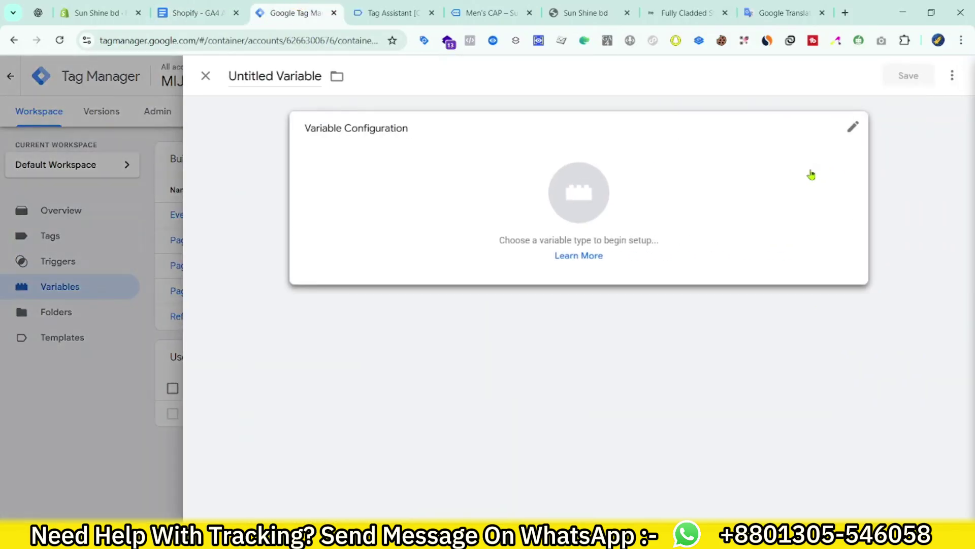
pyautogui.click(810, 174)
pyautogui.scroll(-1, 696, 447)
pyautogui.click(688, 425)
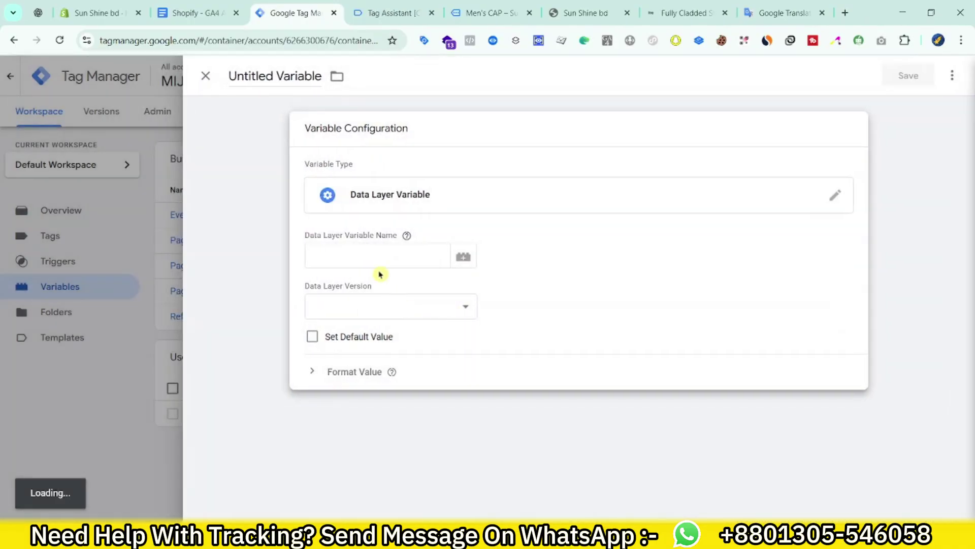
pyautogui.click(419, 255)
pyautogui.write('ecommerce.value')
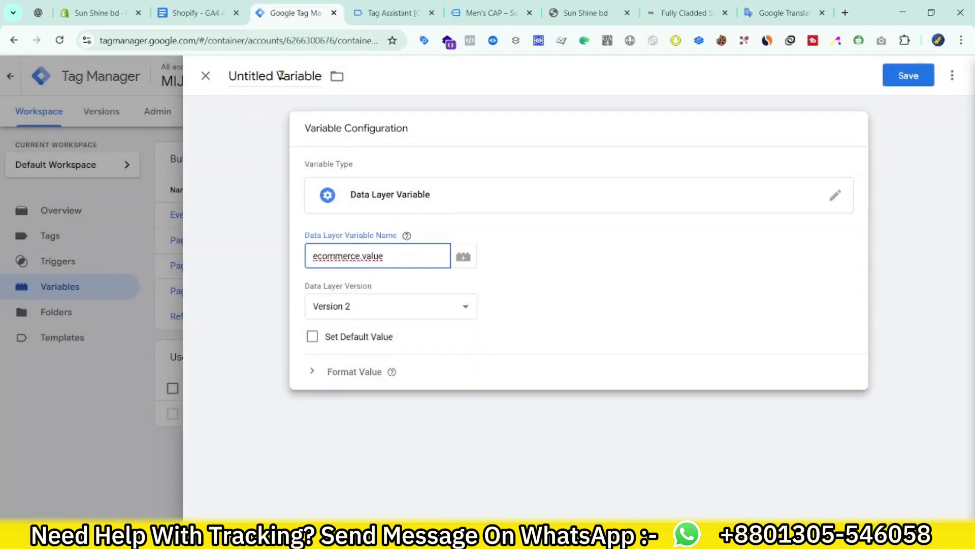
# - Copy the name dlv - Value from the tracking document, rename the ecommerce.value variable with it, and save the variable
pyautogui.click(212, 11)
pyautogui.moveTo(472, 274); pyautogui.dragTo(397, 276)
pyautogui.rightClick(438, 276)
pyautogui.click(469, 142)
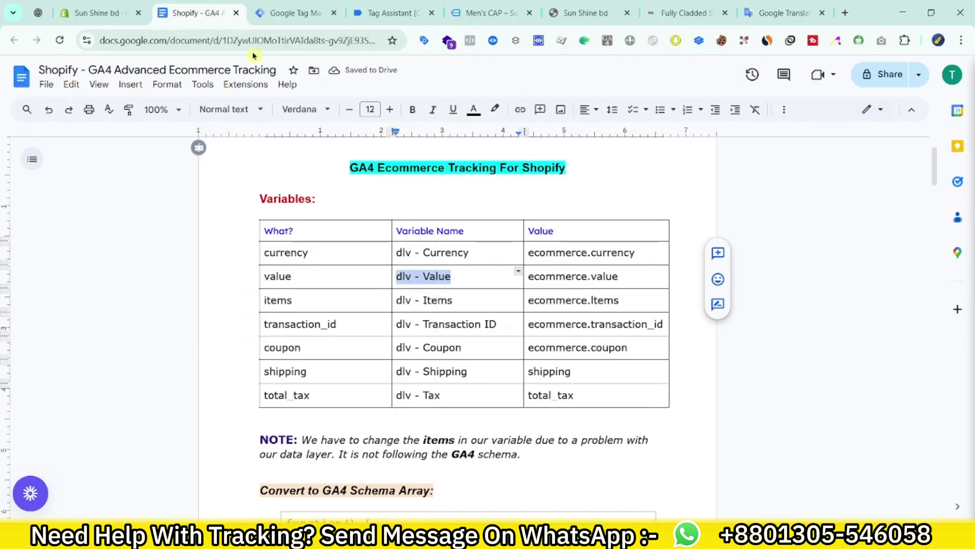
pyautogui.click(295, 13)
pyautogui.click(279, 76)
pyautogui.hotkey('ctrl', 'a')
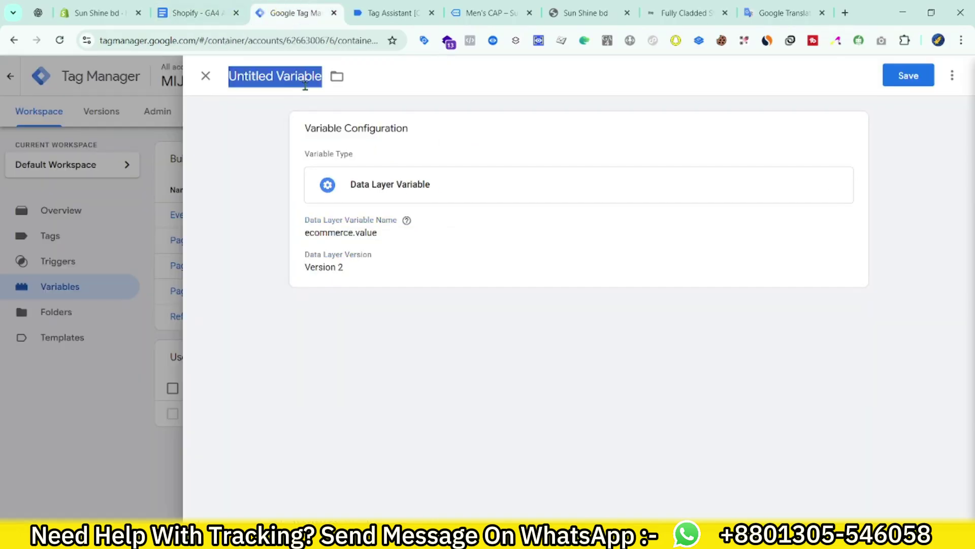
pyautogui.hotkey('ctrl', 'v')
pyautogui.click(896, 80)
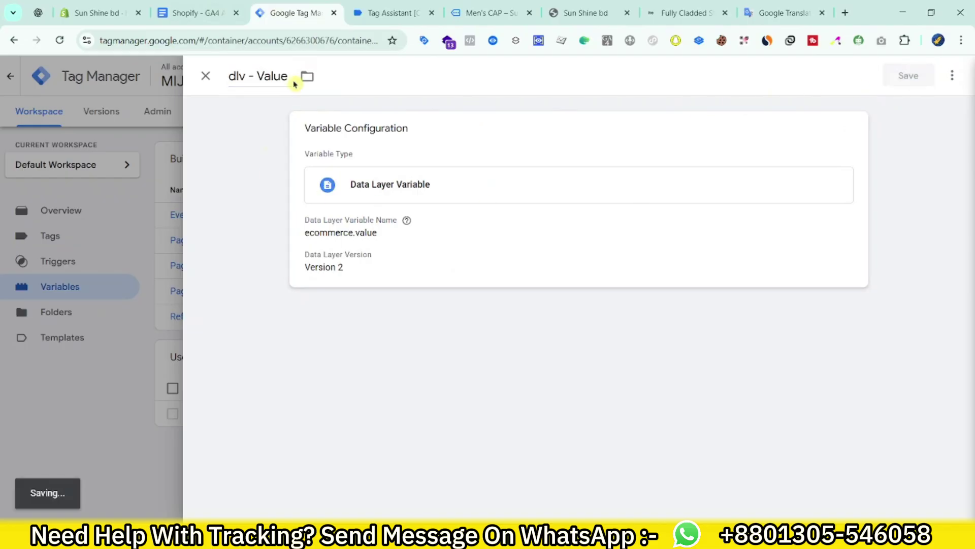
# - Copy ecommerce.Items from the tracking document and create a Data Layer Variable in Google Tag Manager with it as the data layer variable name
pyautogui.click(214, 7)
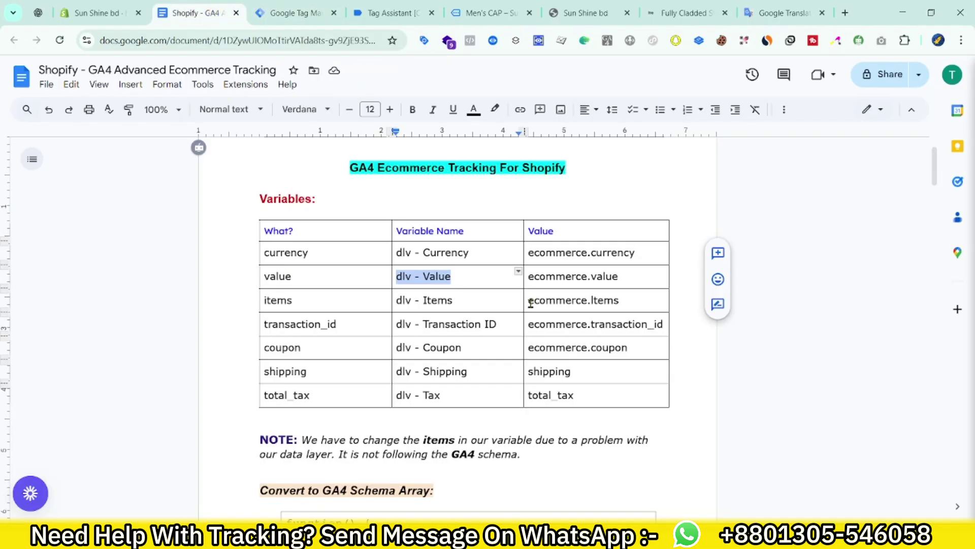
pyautogui.moveTo(531, 303); pyautogui.dragTo(621, 306)
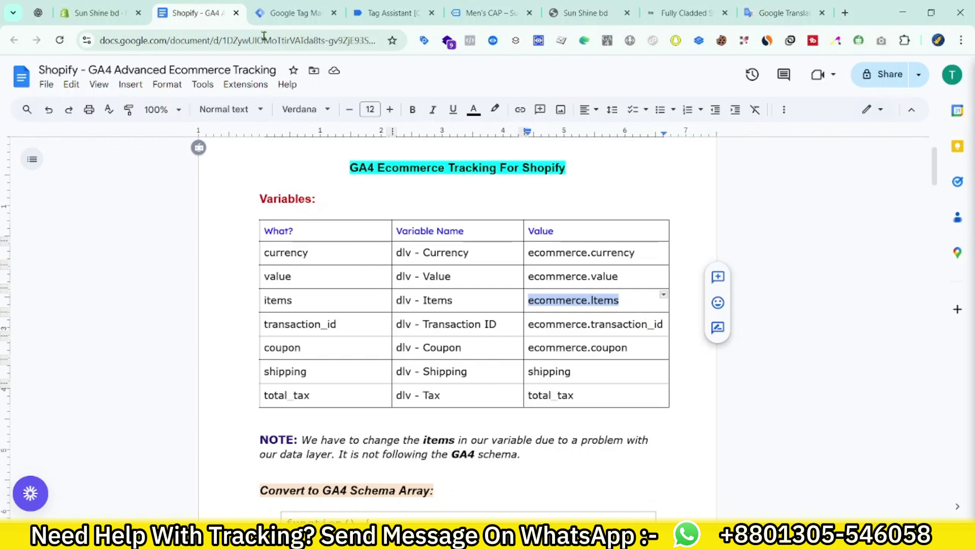
pyautogui.click(292, 13)
pyautogui.click(923, 359)
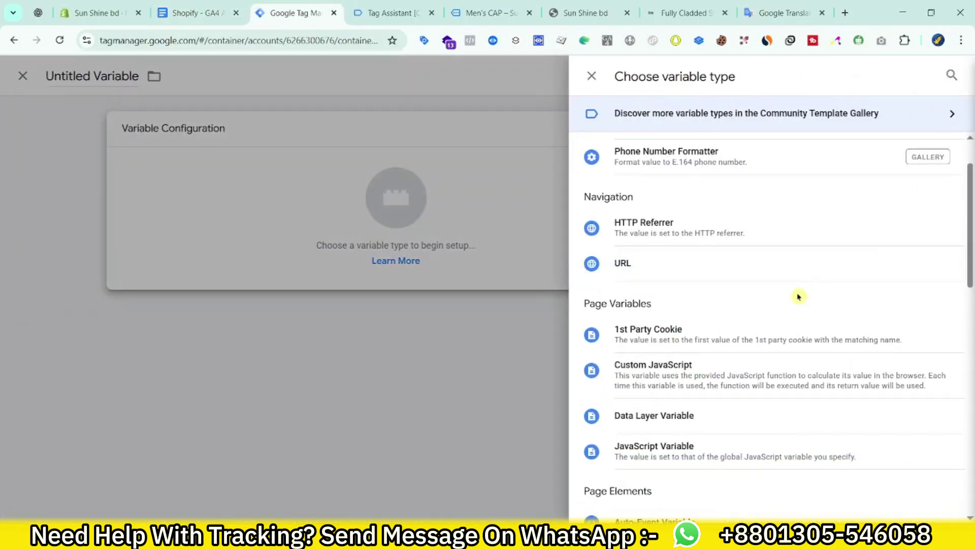
pyautogui.scroll(-1, 797, 296)
pyautogui.click(684, 353)
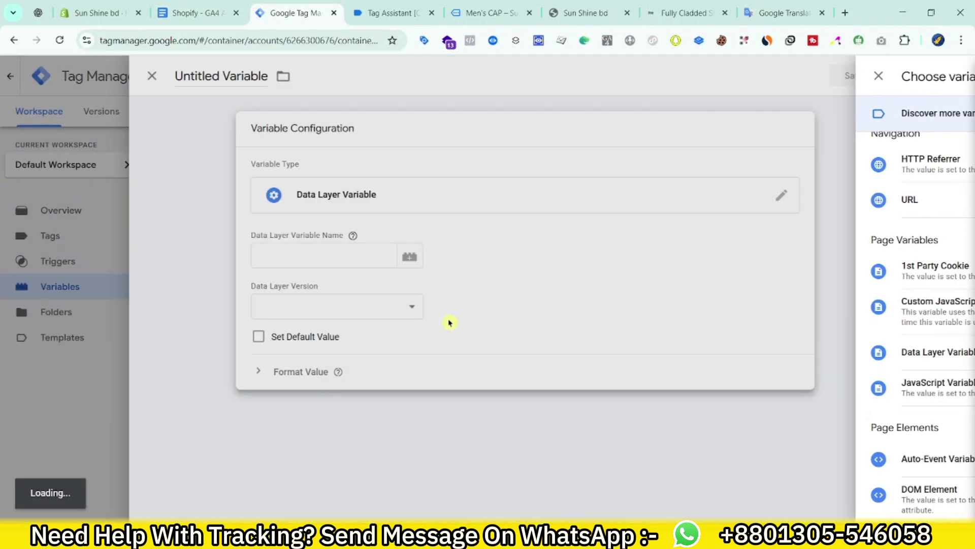
pyautogui.click(389, 259)
pyautogui.hotkey('ctrl', 'v')
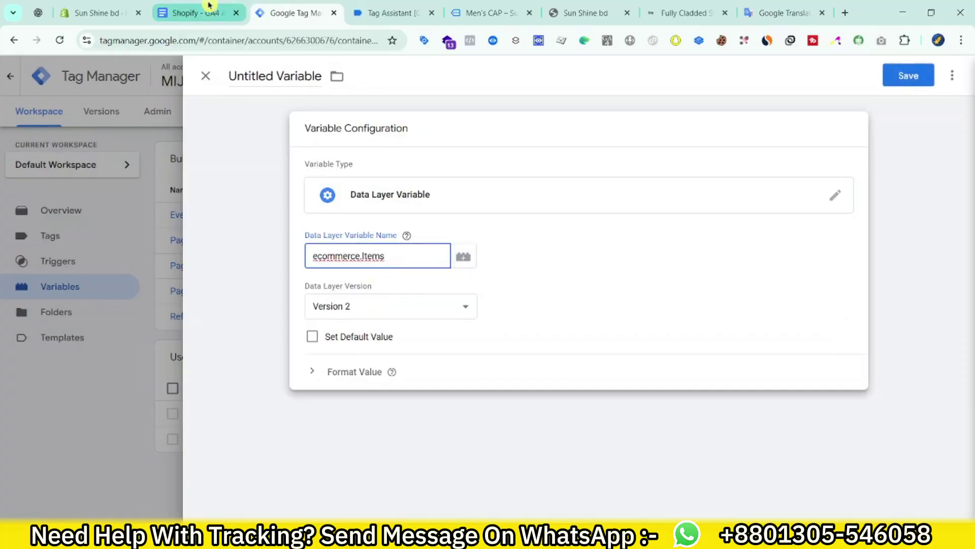
# - Copy the name dlv - Items from the tracking document, rename the untitled ecommerce.Items variable with it, and save the variable
pyautogui.click(209, 12)
pyautogui.click(475, 299)
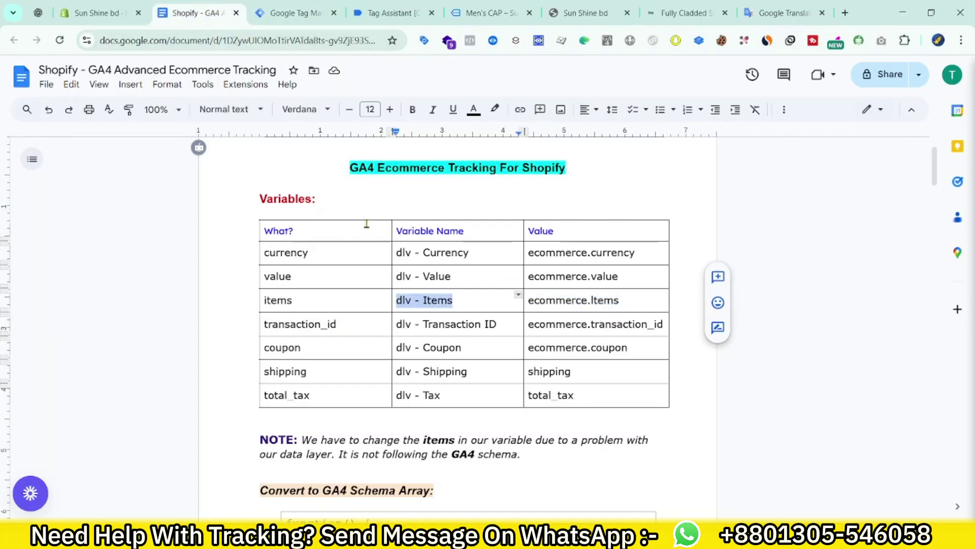
pyautogui.click(259, 11)
pyautogui.click(291, 76)
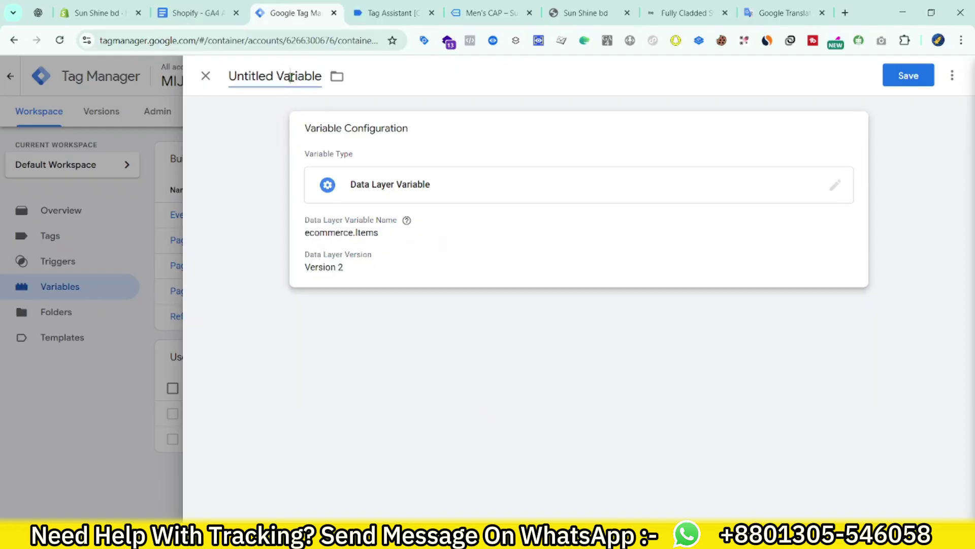
pyautogui.hotkey('ctrl', 'v')
pyautogui.click(908, 75)
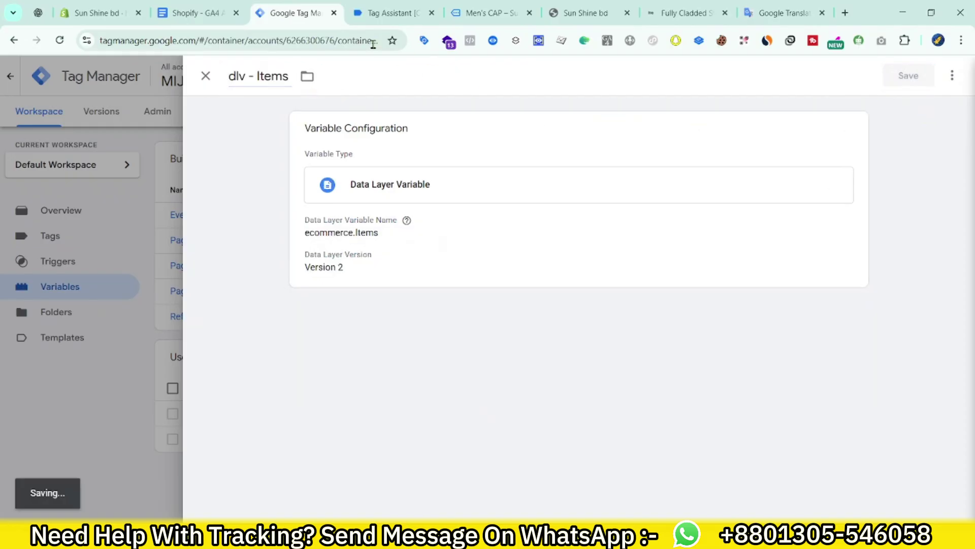
# - Copy ecommerce.transaction_id from the tracking document and create another Data Layer Variable with it as the data layer variable name
pyautogui.click(215, 20)
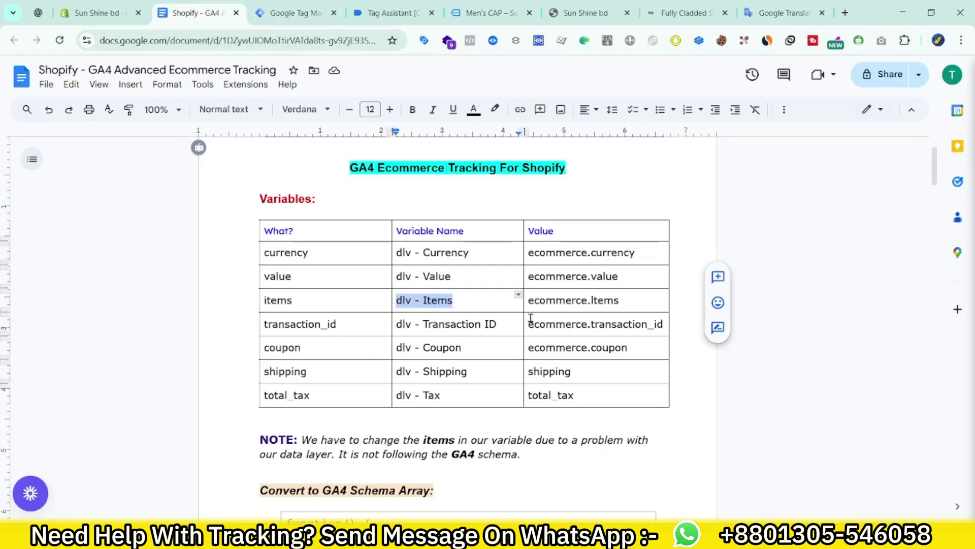
pyautogui.moveTo(529, 326); pyautogui.dragTo(642, 327)
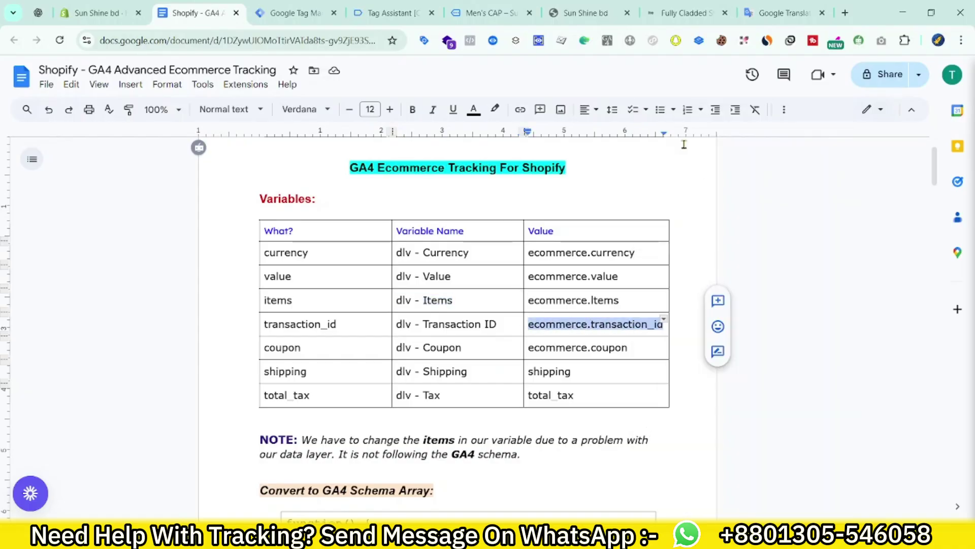
pyautogui.click(297, 14)
pyautogui.click(913, 357)
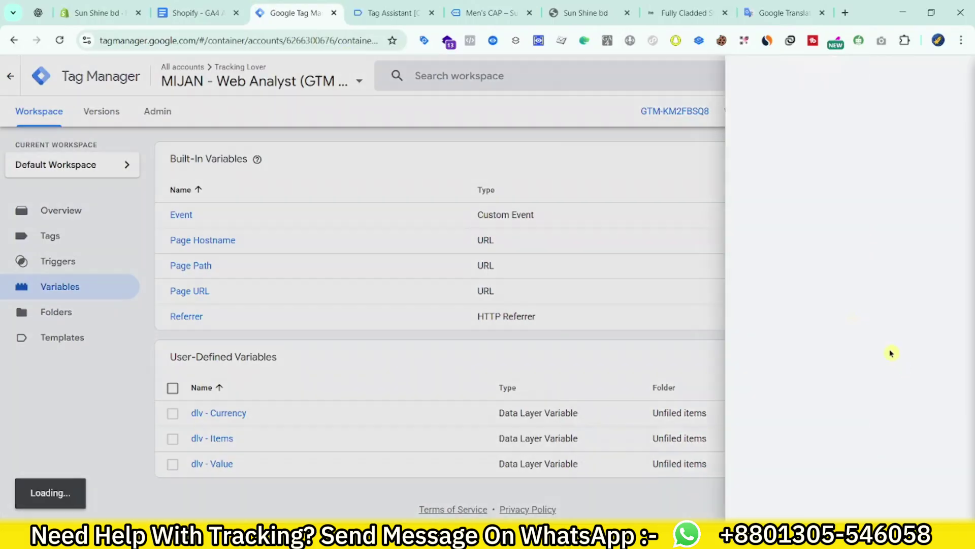
pyautogui.click(638, 235)
pyautogui.scroll(-1, 813, 366)
pyautogui.click(661, 412)
pyautogui.click(366, 265)
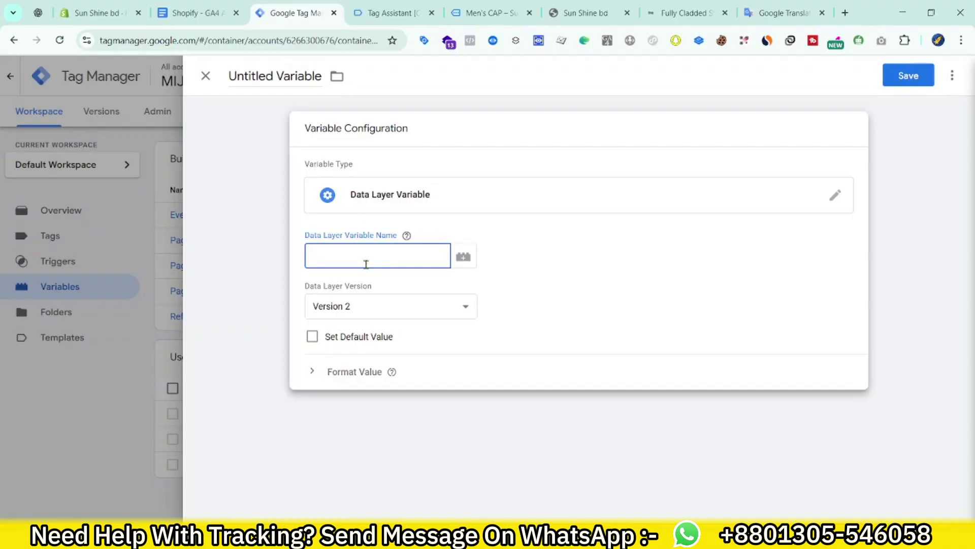
# - Copy the name dlv - Transaction ID from the tracking document, rename the ecommerce.transaction_id variable with it, and save the variable
pyautogui.click(185, 3)
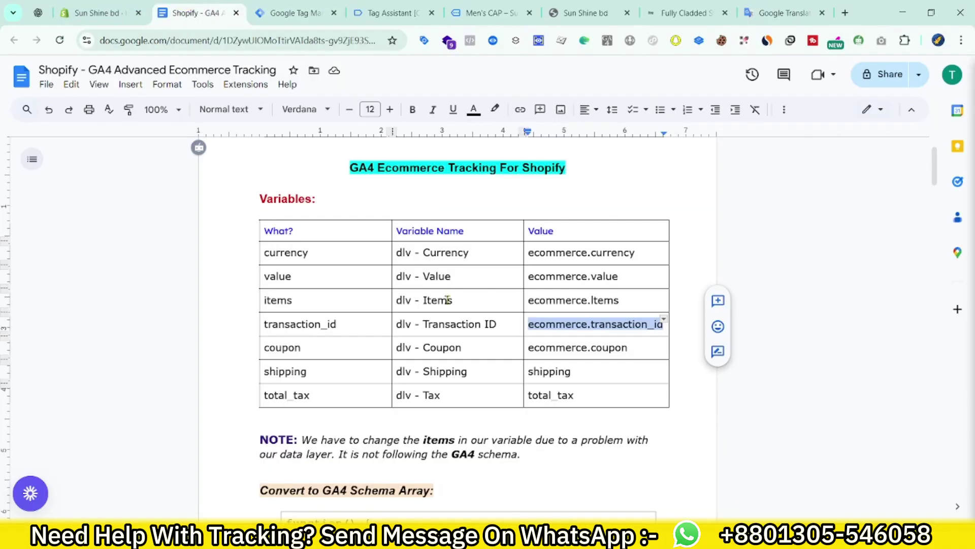
pyautogui.moveTo(495, 326); pyautogui.dragTo(407, 320)
pyautogui.hotkey('ctrl', 'c')
pyautogui.click(294, 13)
pyautogui.click(290, 76)
pyautogui.hotkey('ctrl', 'v')
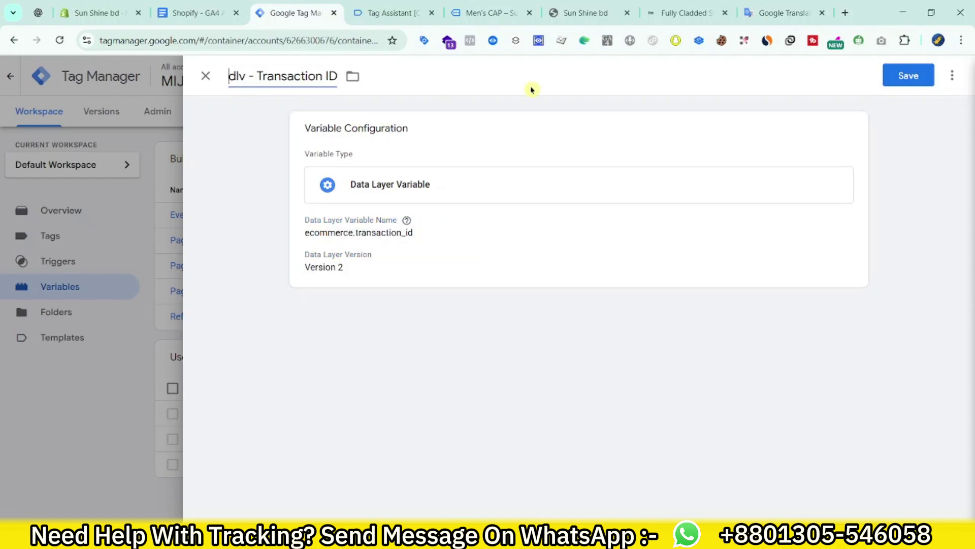
pyautogui.click(904, 76)
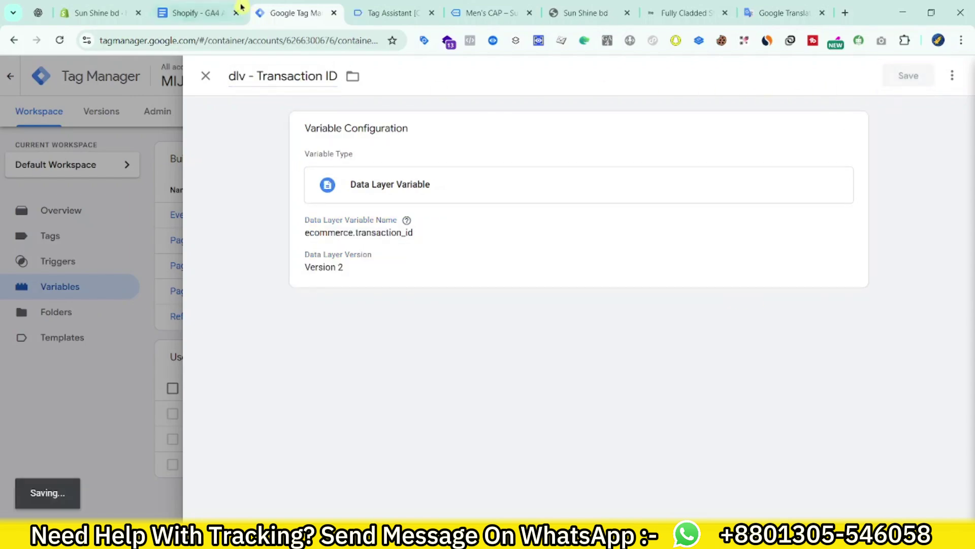
# - Copy ecommerce.coupon from the tracking document and create a new Data Layer Variable with it as the data layer variable name
pyautogui.click(198, 13)
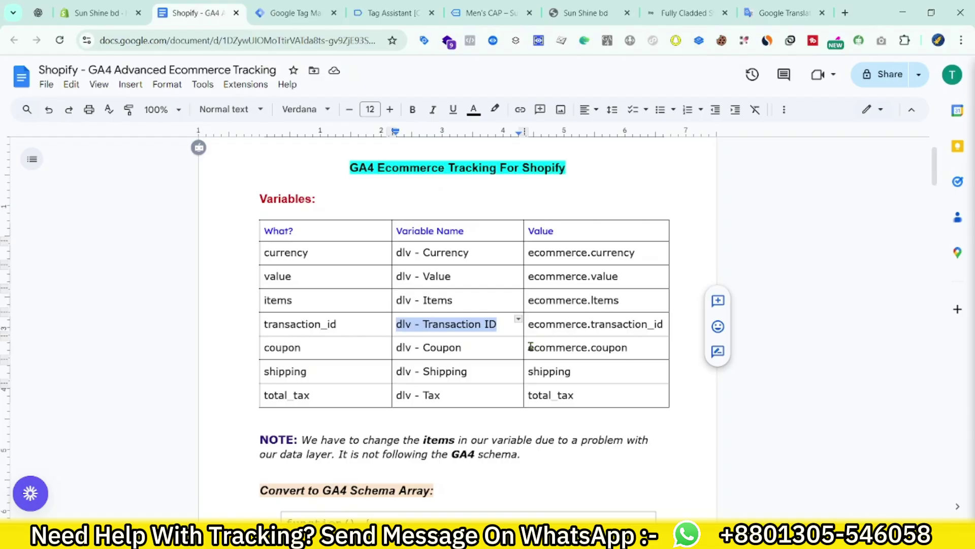
pyautogui.moveTo(531, 346); pyautogui.dragTo(568, 353)
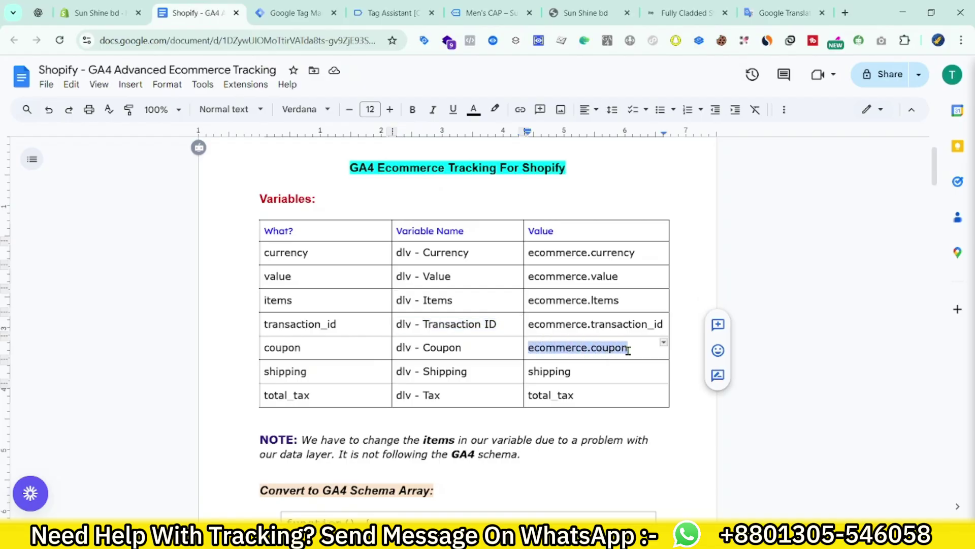
pyautogui.rightClick(611, 348)
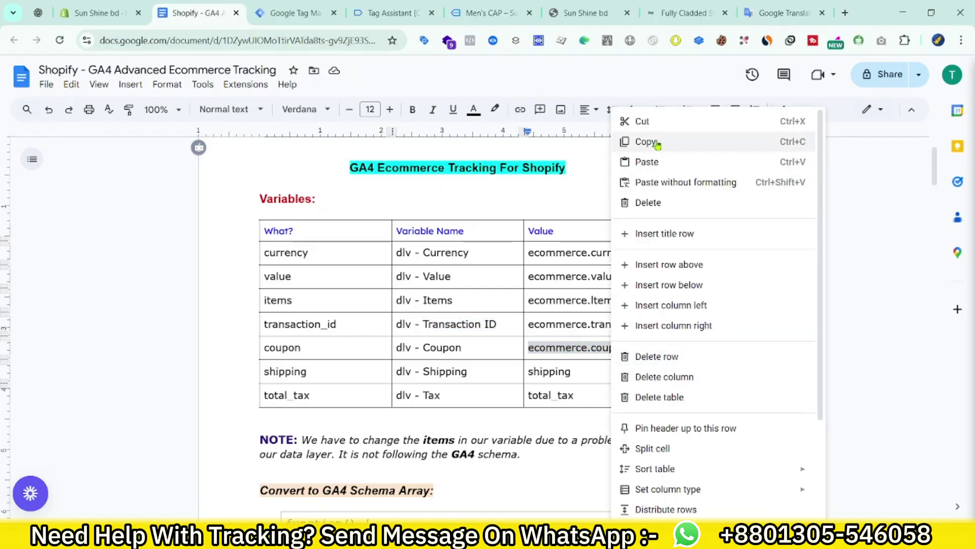
pyautogui.click(646, 79)
pyautogui.click(295, 13)
pyautogui.click(911, 358)
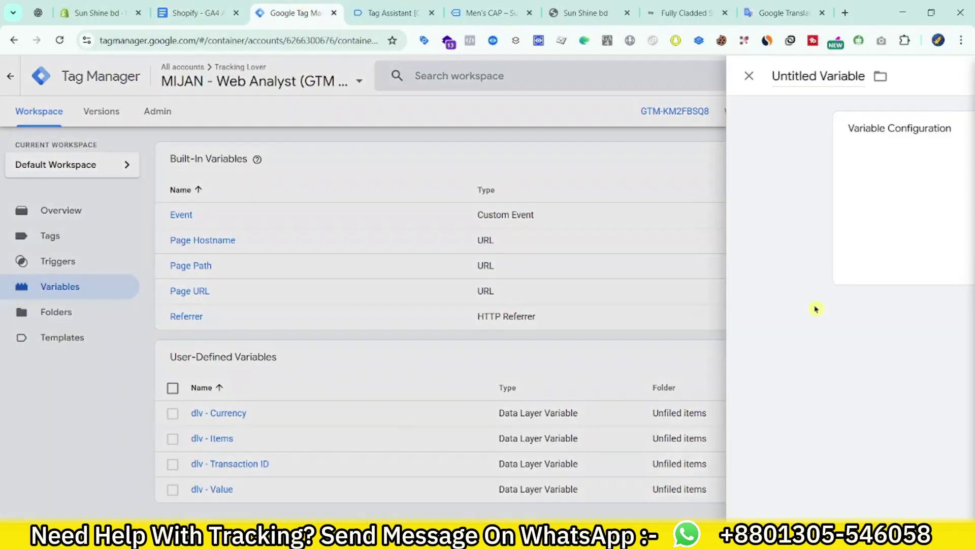
pyautogui.click(763, 236)
pyautogui.scroll(-1, 830, 425)
pyautogui.moveTo(666, 315); pyautogui.dragTo(671, 346)
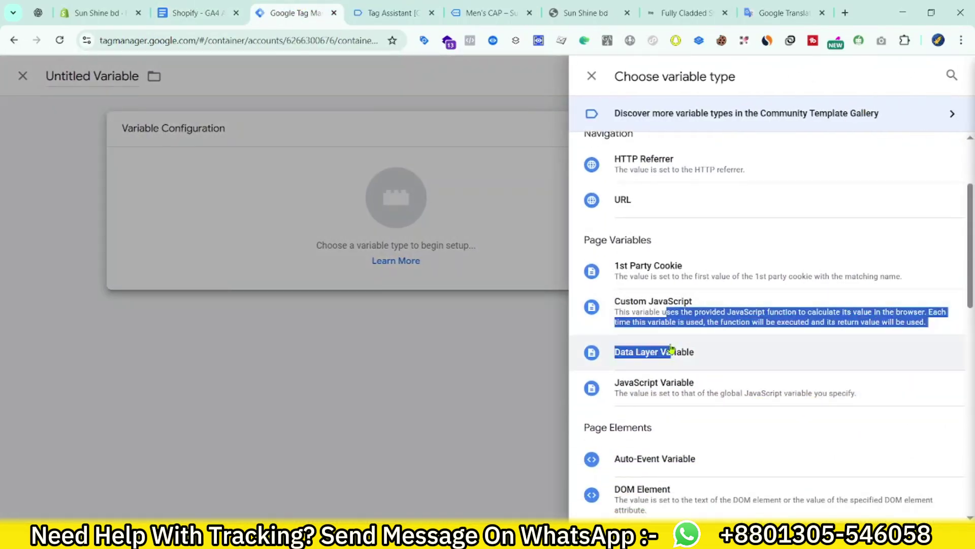
pyautogui.click(730, 361)
pyautogui.click(370, 255)
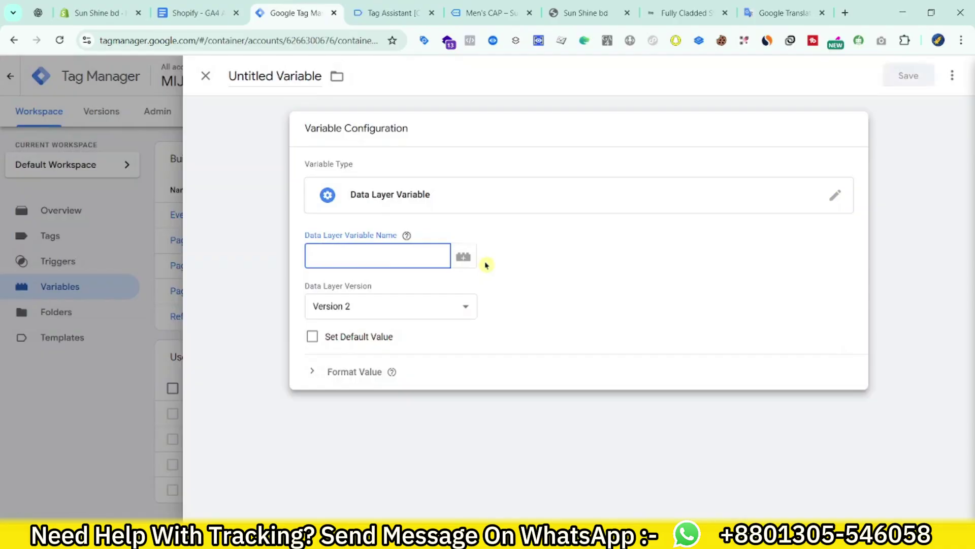
pyautogui.hotkey('ctrl', 'v')
# - Copy the name dlv - Coupon from the tracking document, rename the ecommerce.coupon variable with it, and save the variable
pyautogui.click(200, 13)
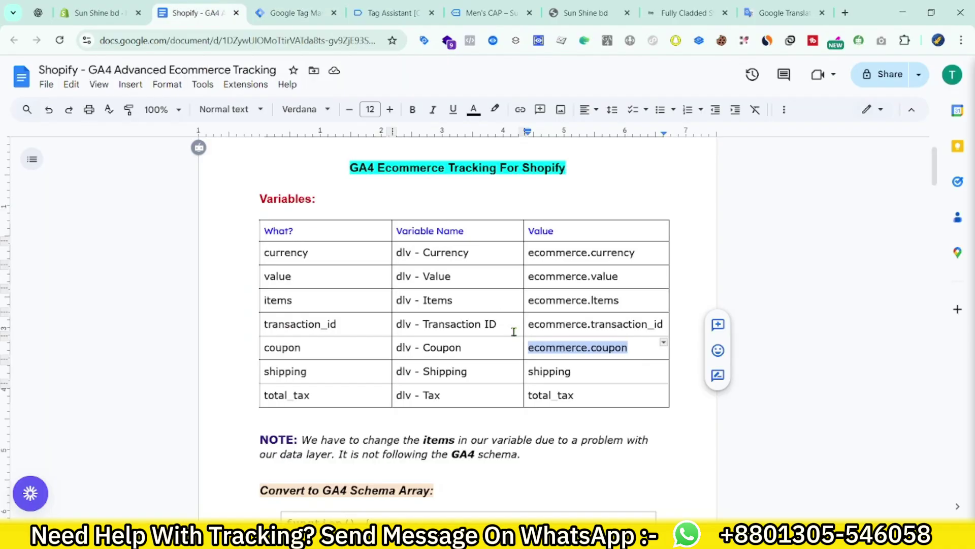
pyautogui.moveTo(469, 345); pyautogui.dragTo(414, 346)
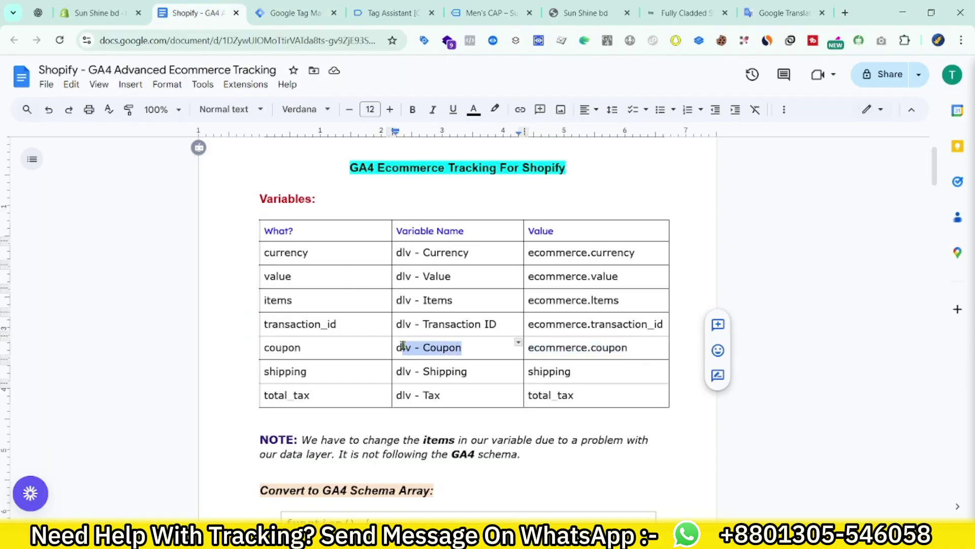
pyautogui.click(278, 15)
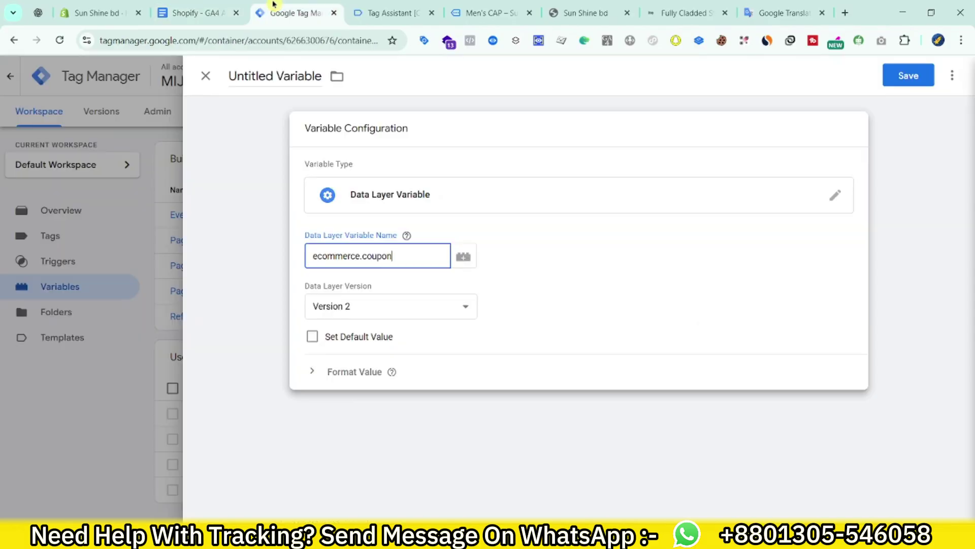
pyautogui.click(293, 83)
pyautogui.hotkey('ctrl', 'v')
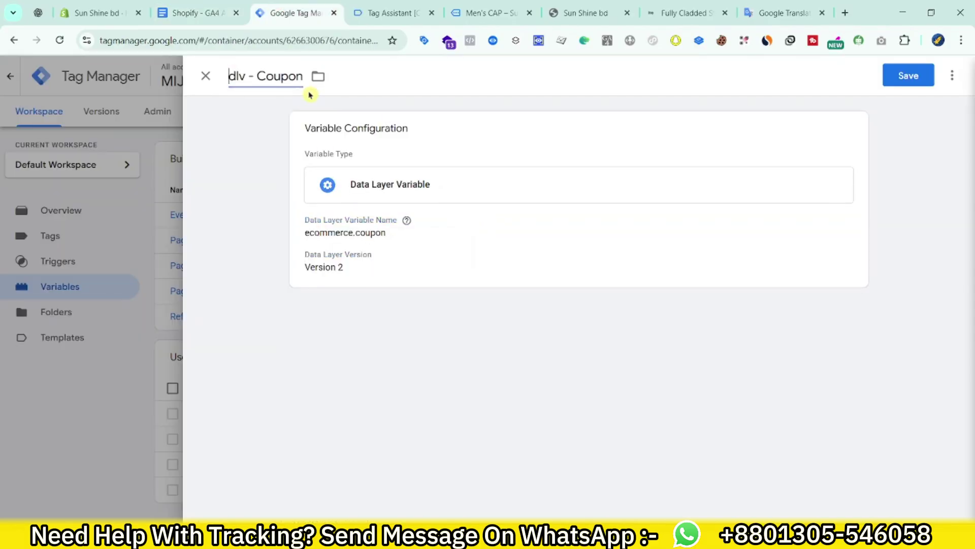
pyautogui.click(907, 75)
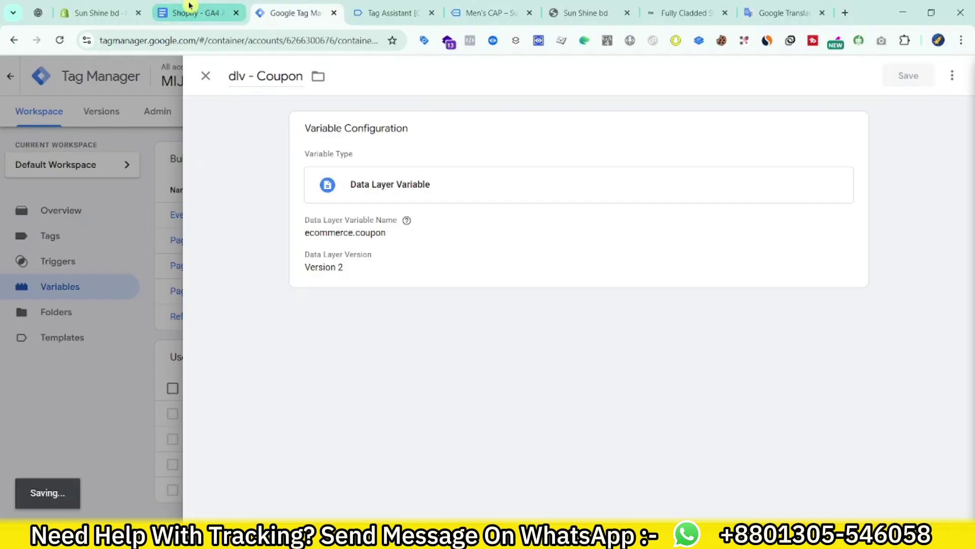
# - Copy the value shipping from the tracking document and create a Data Layer Variable with it as the data layer variable name
pyautogui.click(190, 7)
pyautogui.scroll(-1, 539, 398)
pyautogui.click(544, 311)
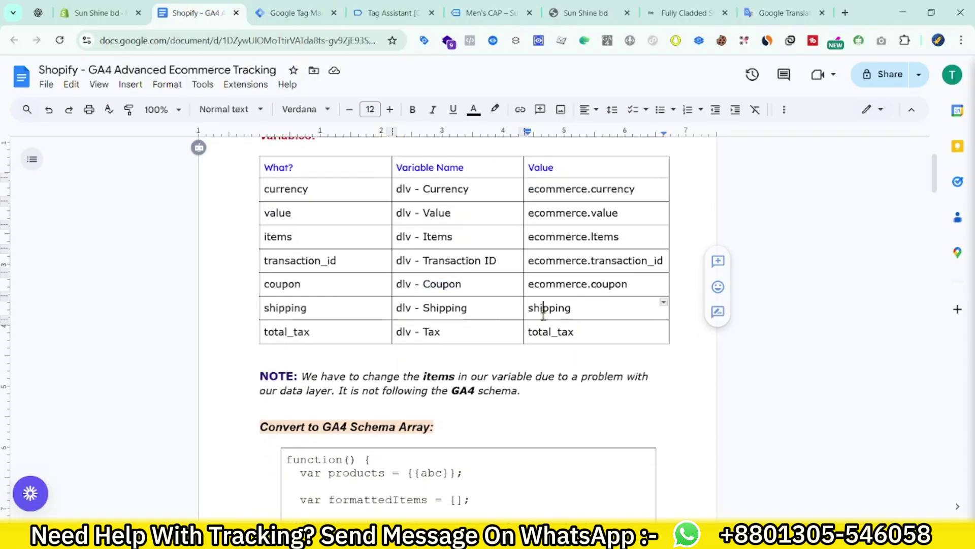
pyautogui.doubleClick(544, 311)
pyautogui.click(286, 6)
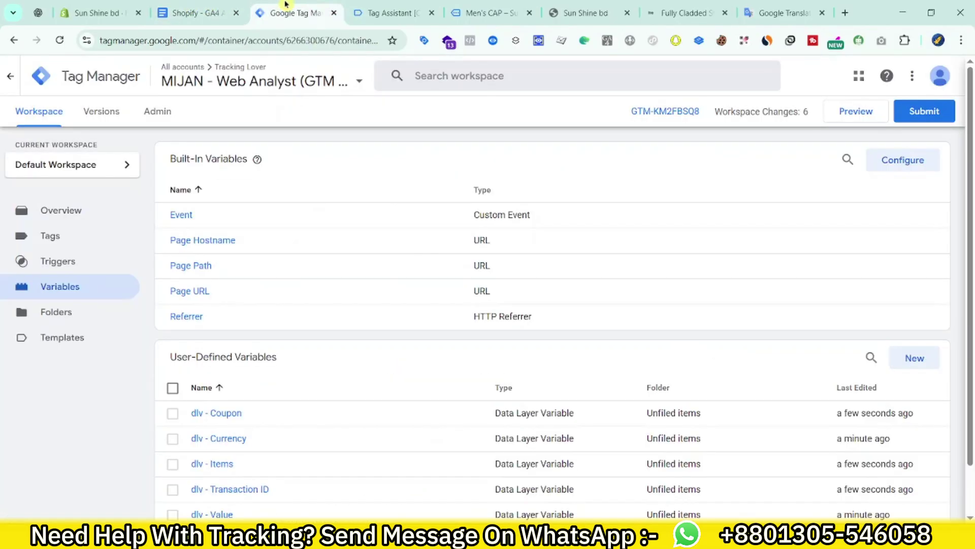
pyautogui.click(915, 358)
pyautogui.click(688, 183)
pyautogui.scroll(-2, 834, 365)
pyautogui.click(856, 350)
pyautogui.click(376, 257)
pyautogui.hotkey('ctrl', 'v')
# - Copy the name dlv - Shipping from the tracking document, rename the untitled shipping variable with it, and save the variable
pyautogui.click(198, 13)
pyautogui.moveTo(467, 308); pyautogui.dragTo(402, 305)
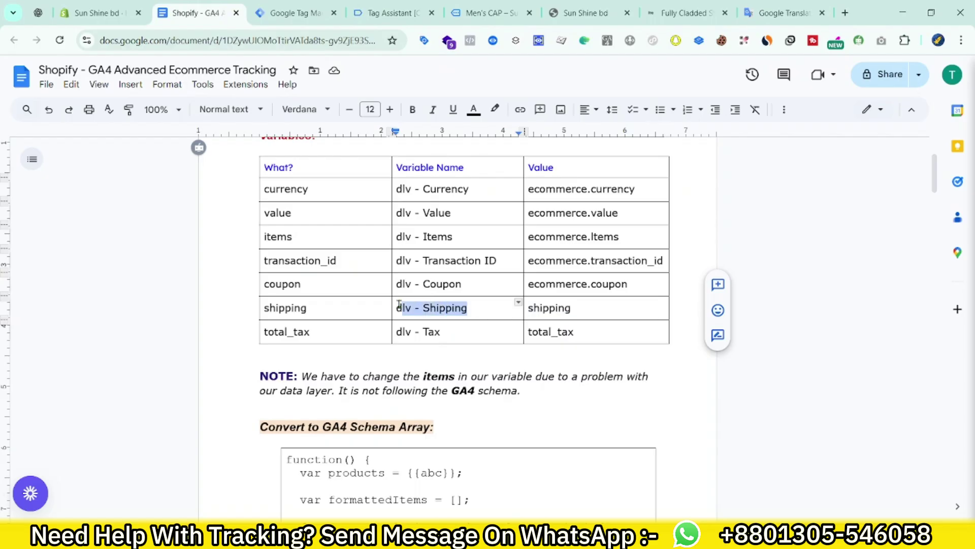
pyautogui.click(295, 13)
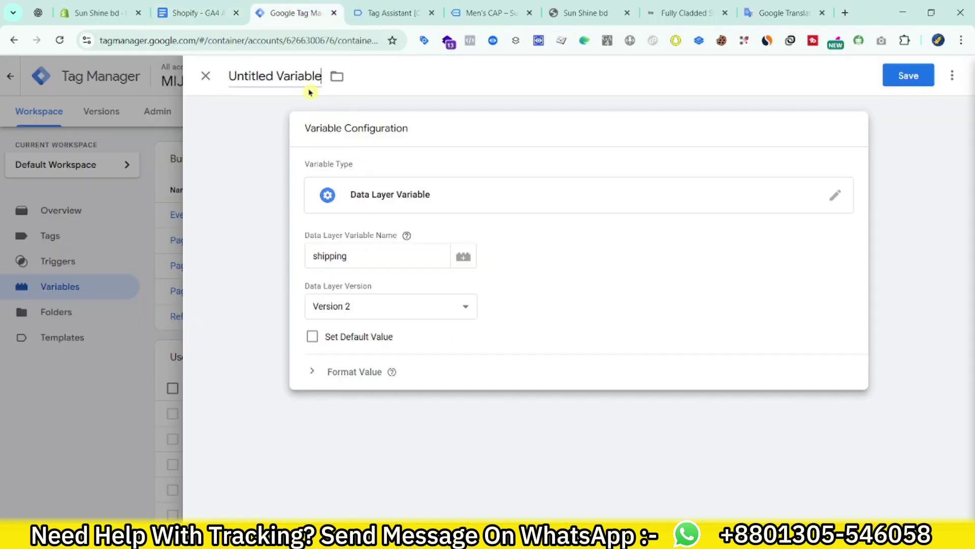
pyautogui.click(299, 77)
pyautogui.hotkey('ctrl', 'v')
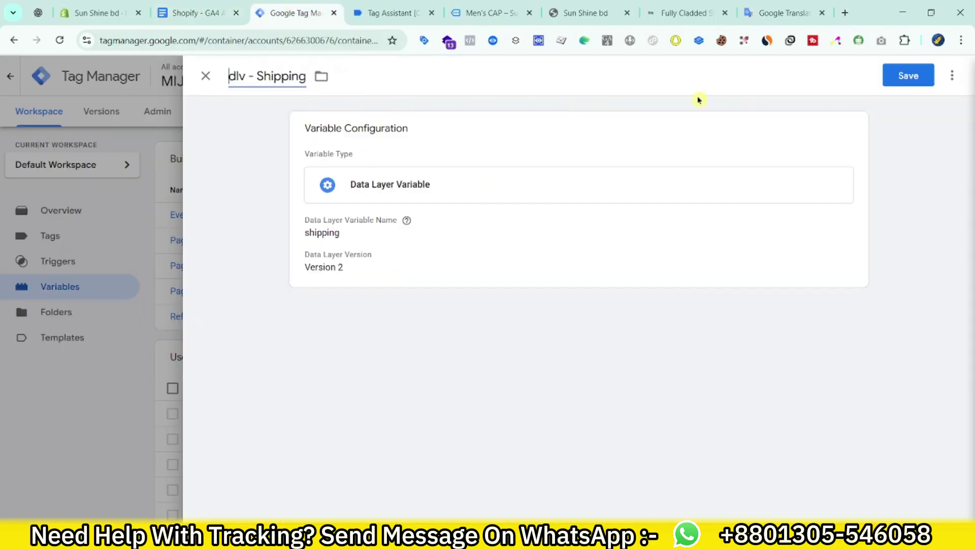
pyautogui.click(909, 76)
# - Copy total_tax from the tracking document and create a Data Layer Variable with it as the data layer variable name
pyautogui.click(209, 12)
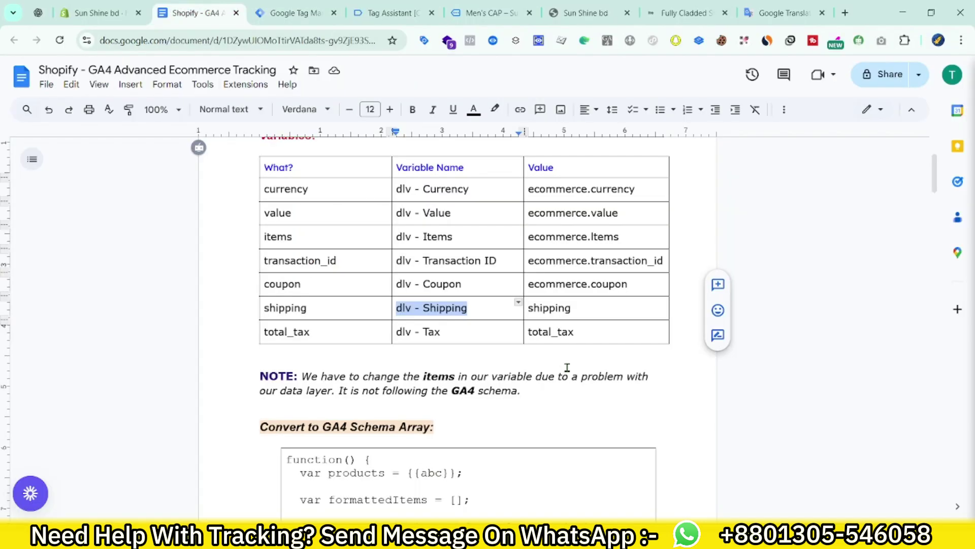
pyautogui.moveTo(574, 332); pyautogui.dragTo(529, 332)
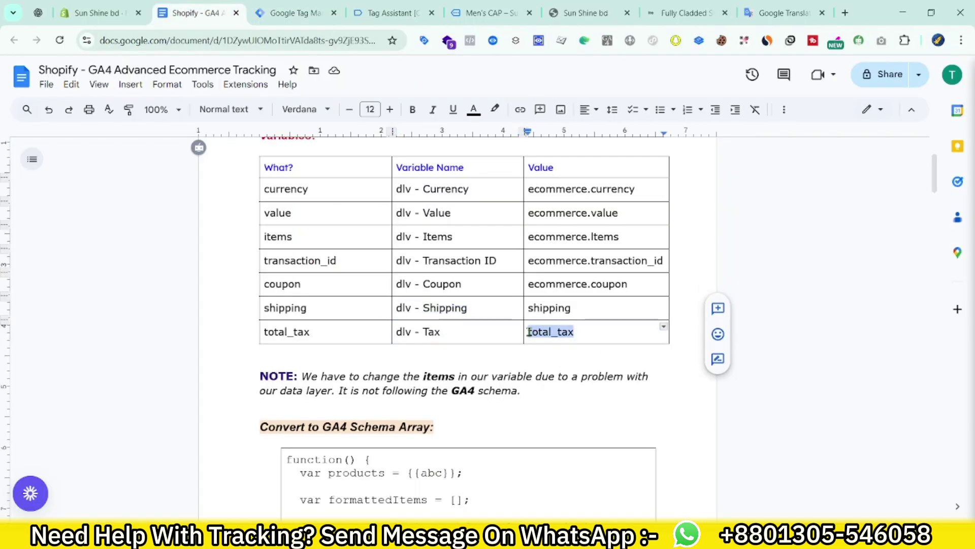
pyautogui.hotkey('ctrl', 'Tab')
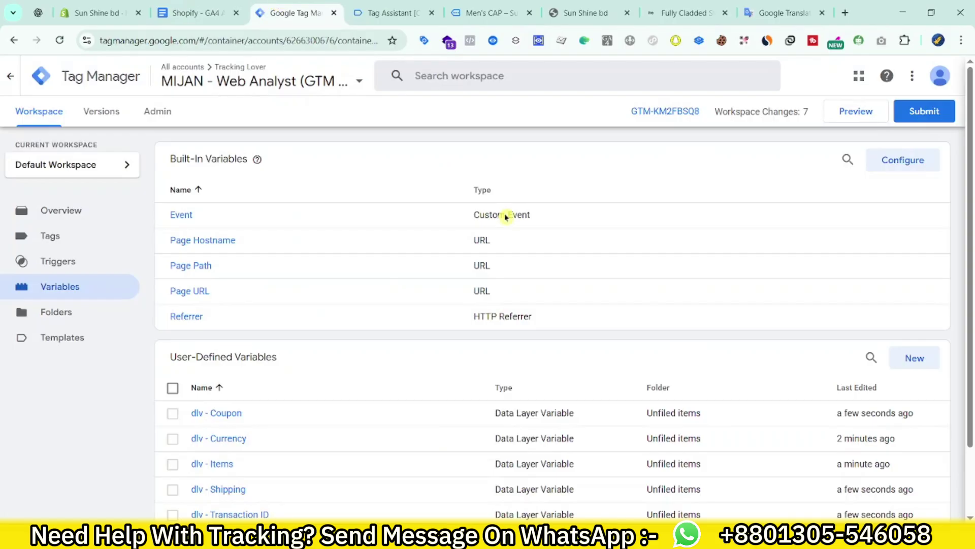
pyautogui.click(902, 361)
pyautogui.click(669, 241)
pyautogui.scroll(-4, 804, 299)
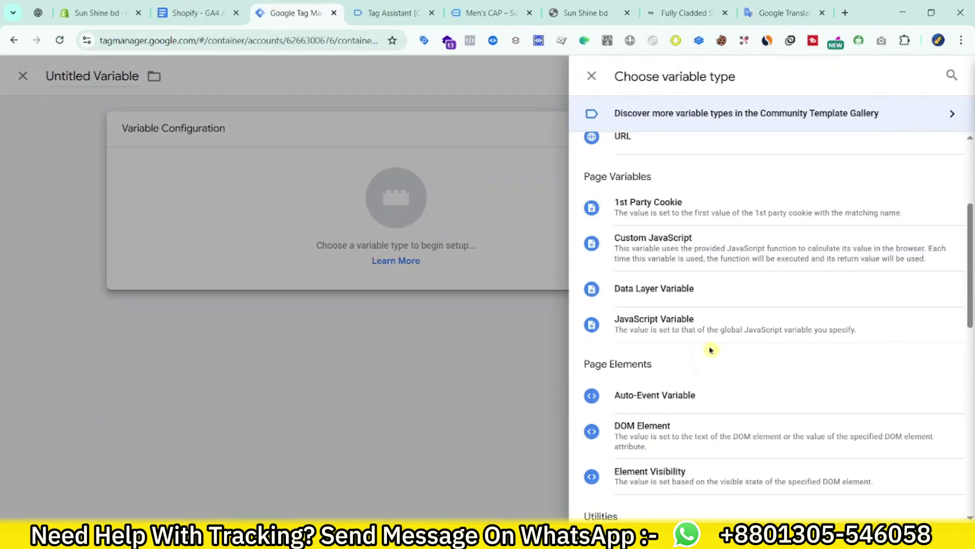
pyautogui.click(715, 311)
pyautogui.click(664, 190)
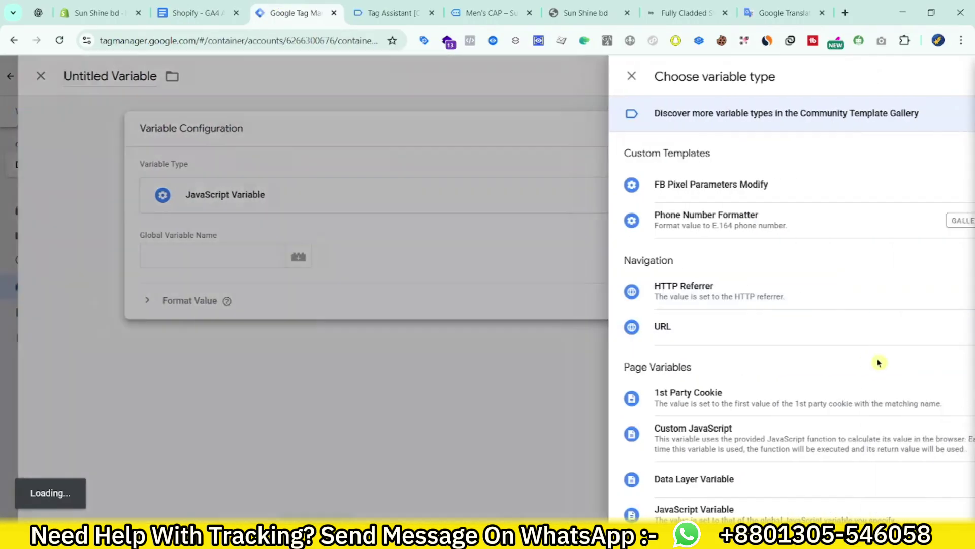
pyautogui.click(693, 480)
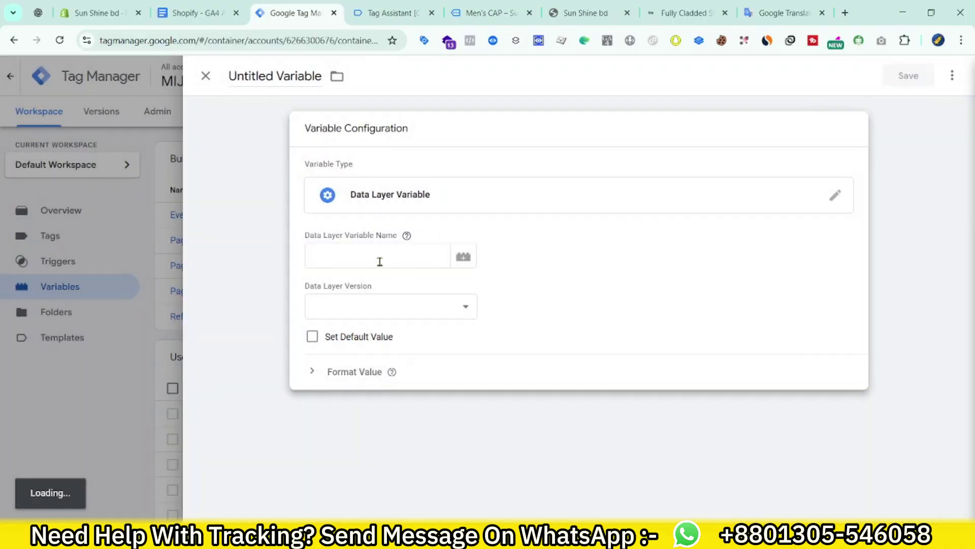
pyautogui.hotkey('ctrl', 'v')
# - Copy the name dlv - Tax from the tracking document, rename the untitled total_tax variable with it, and save the variable
pyautogui.click(196, 13)
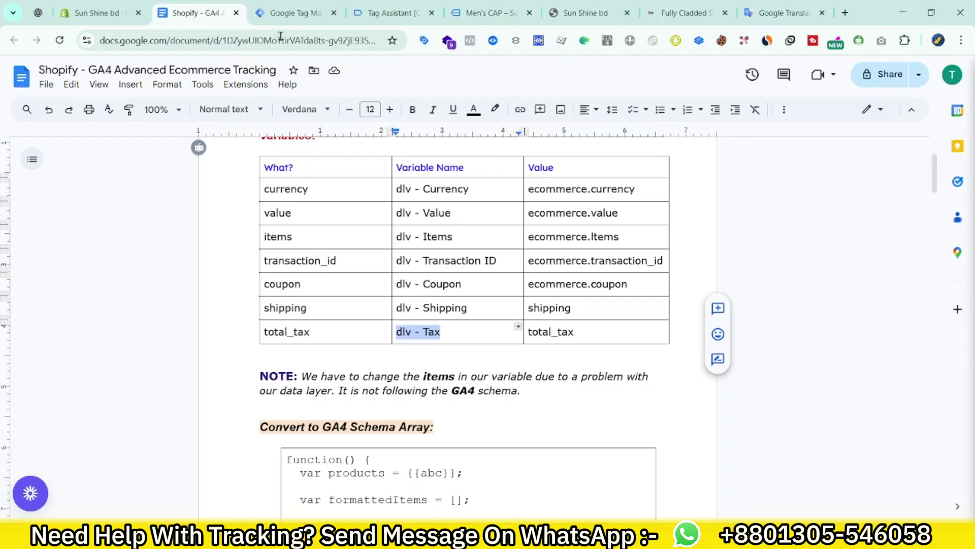
pyautogui.click(295, 13)
pyautogui.tripleClick(260, 77)
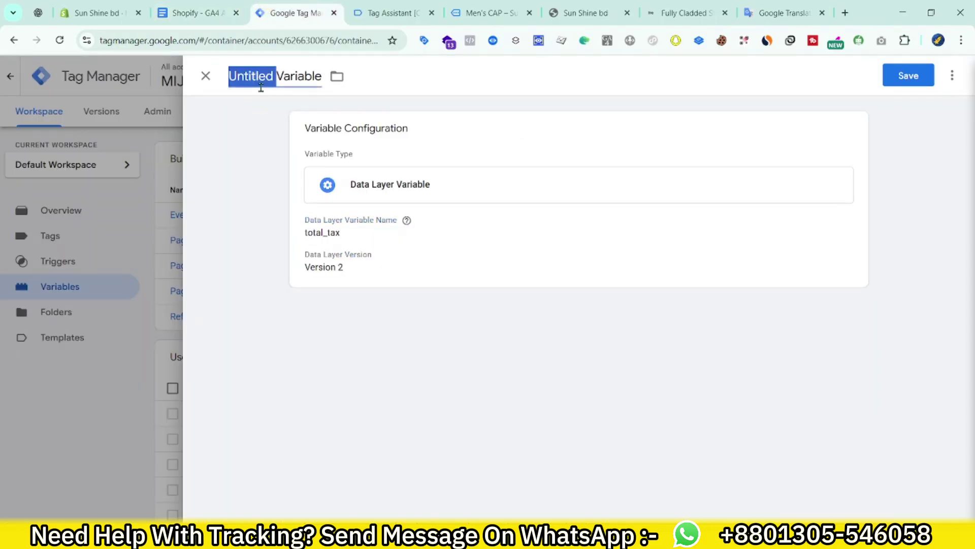
pyautogui.write('dlv - Tax')
pyautogui.click(908, 75)
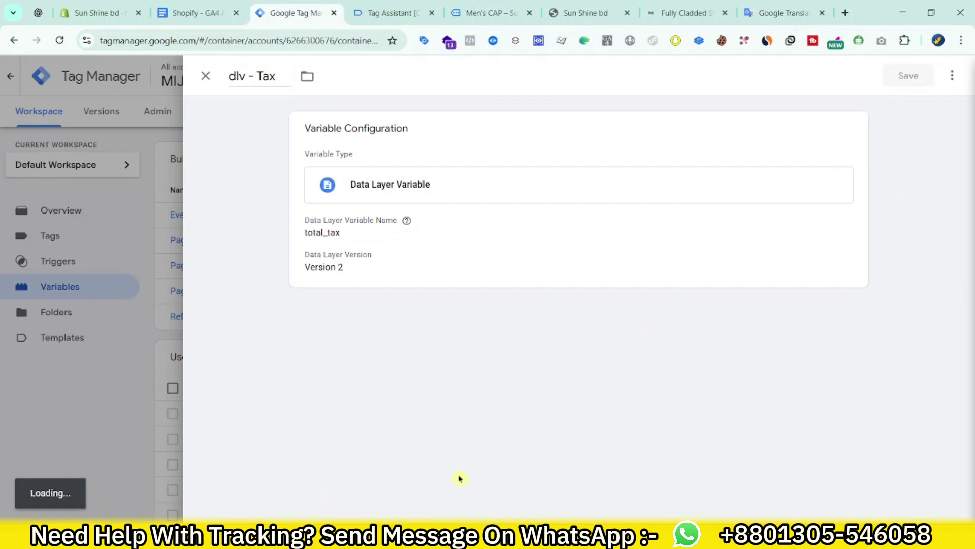
# - Compare the user-defined variables in the container with the variable table in the tracking document
pyautogui.scroll(-2, 398, 420)
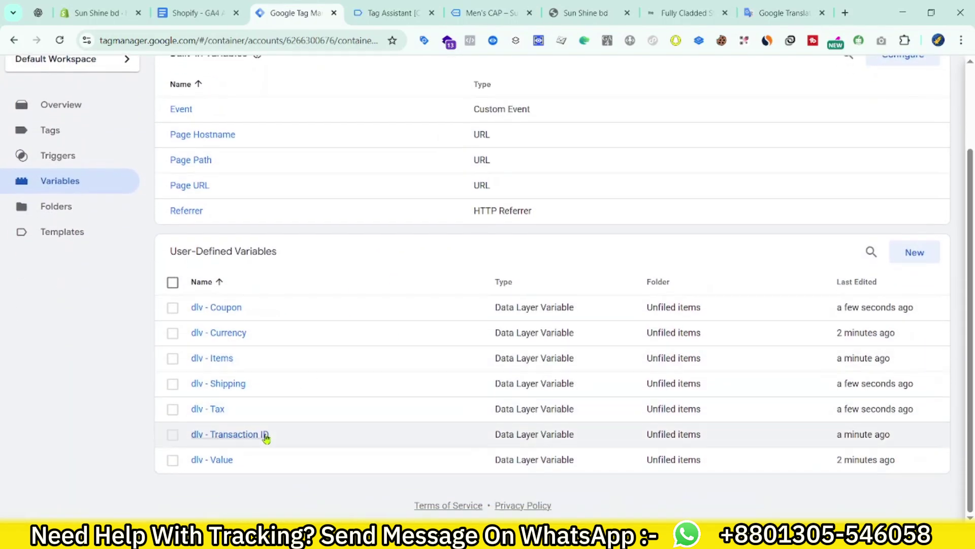
pyautogui.hotkey('ctrl', 'Tab')
pyautogui.moveTo(167, 181); pyautogui.dragTo(287, 474)
pyautogui.scroll(-3, 282, 420)
pyautogui.scroll(1, 340, 450)
pyautogui.scroll(-1, 305, 457)
pyautogui.moveTo(233, 489); pyautogui.dragTo(168, 392)
pyautogui.click(295, 13)
pyautogui.scroll(-2, 488, 407)
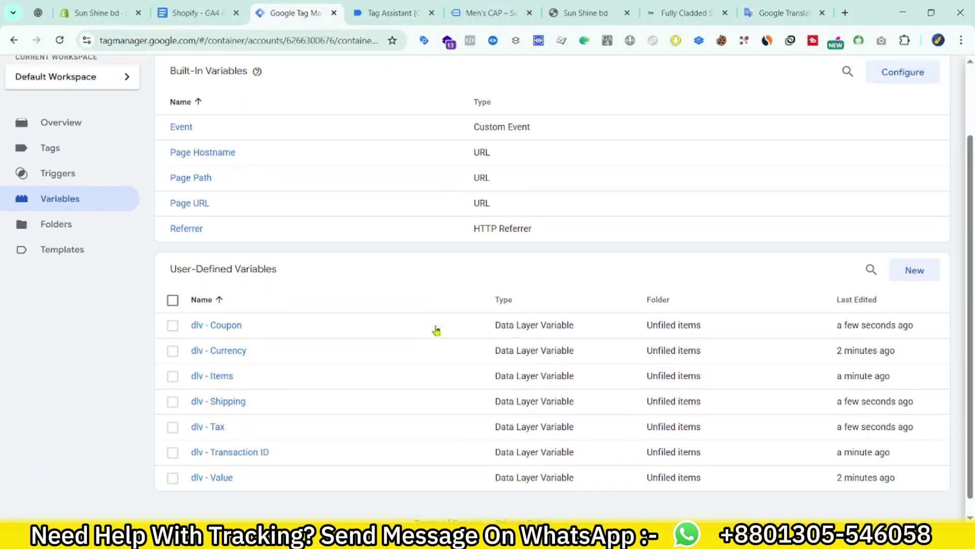
pyautogui.click(394, 13)
pyautogui.click(213, 13)
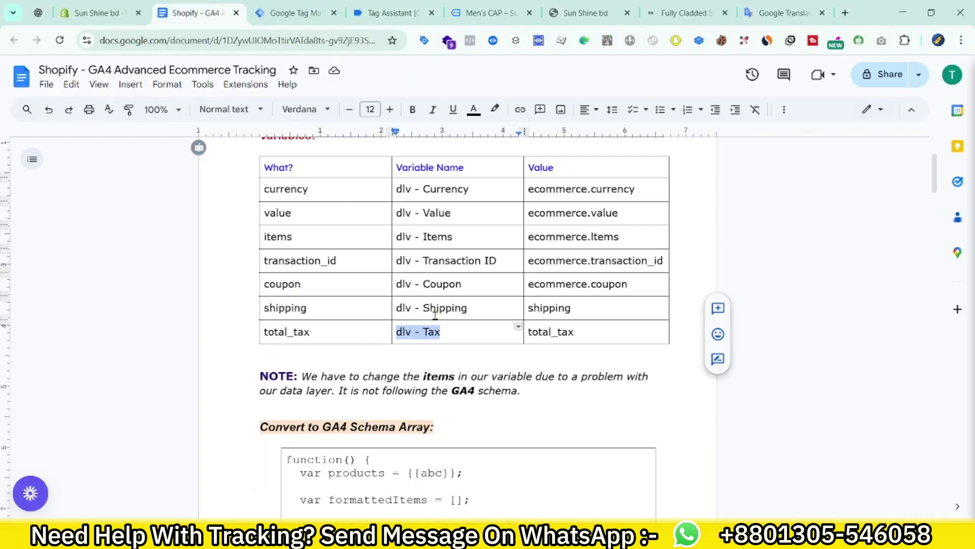
# - Read the note about the items variable and examine the Convert to GA4 Schema Array code in the tracking document
pyautogui.scroll(-1, 500, 444)
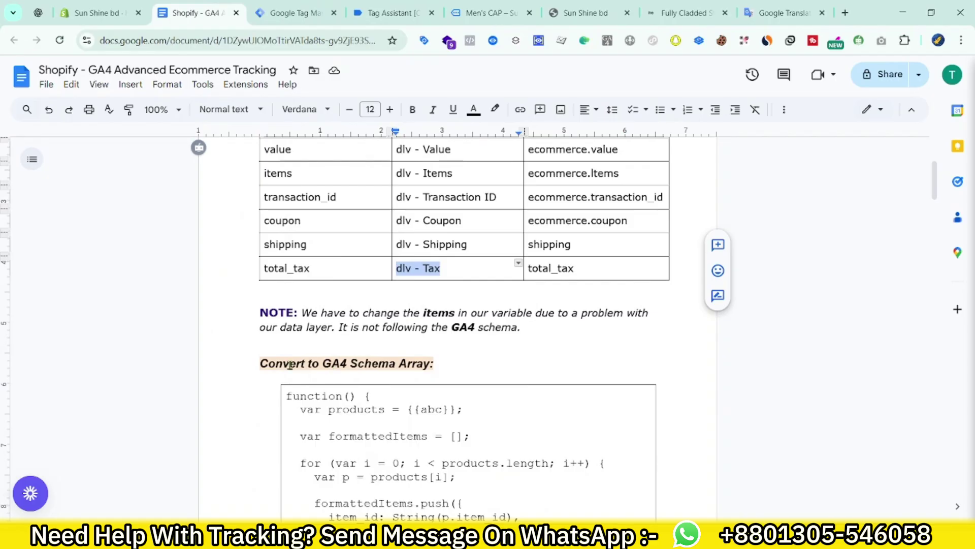
pyautogui.scroll(-1, 501, 415)
pyautogui.scroll(2, 522, 440)
pyautogui.tripleClick(459, 237)
pyautogui.click(462, 237)
pyautogui.moveTo(461, 237); pyautogui.dragTo(395, 235)
pyautogui.scroll(-1, 442, 412)
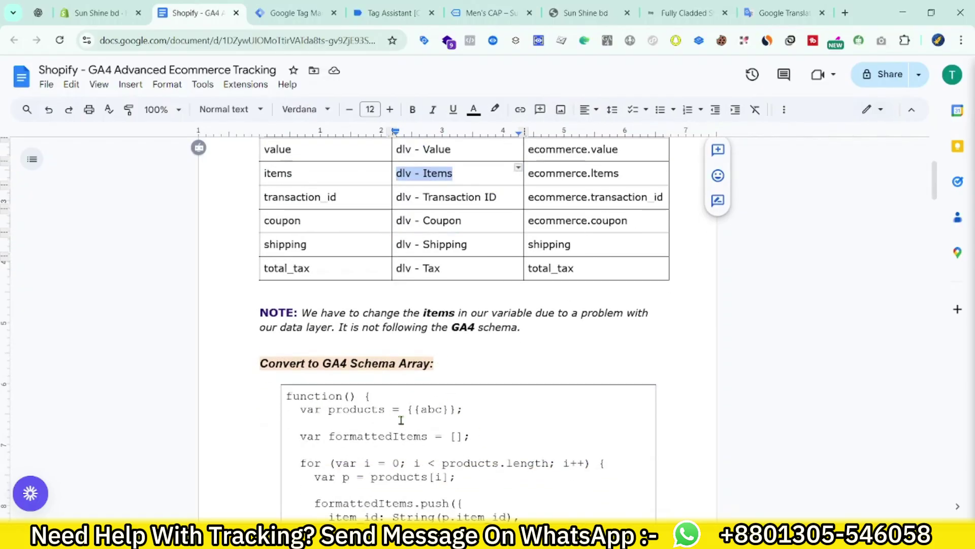
pyautogui.scroll(-4, 442, 429)
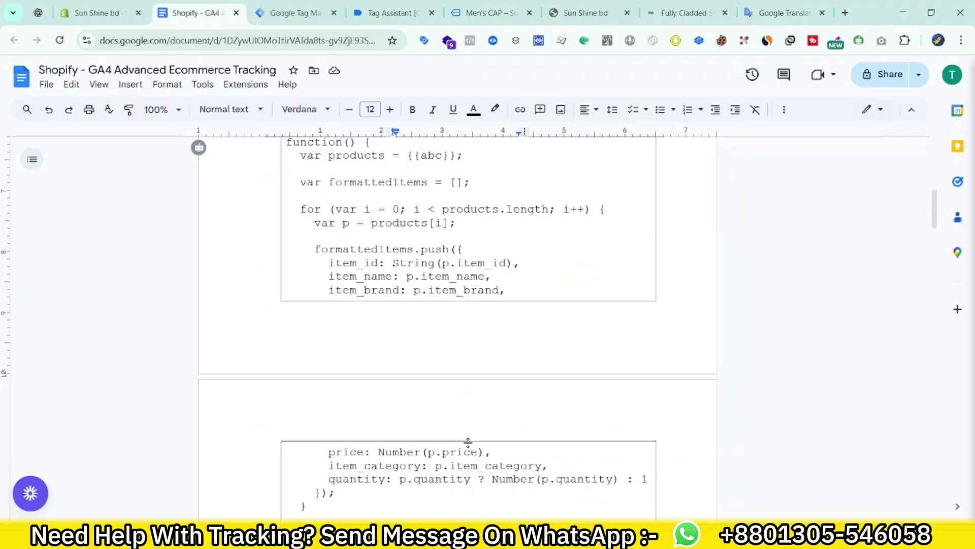
pyautogui.scroll(3, 463, 444)
pyautogui.scroll(1, 493, 457)
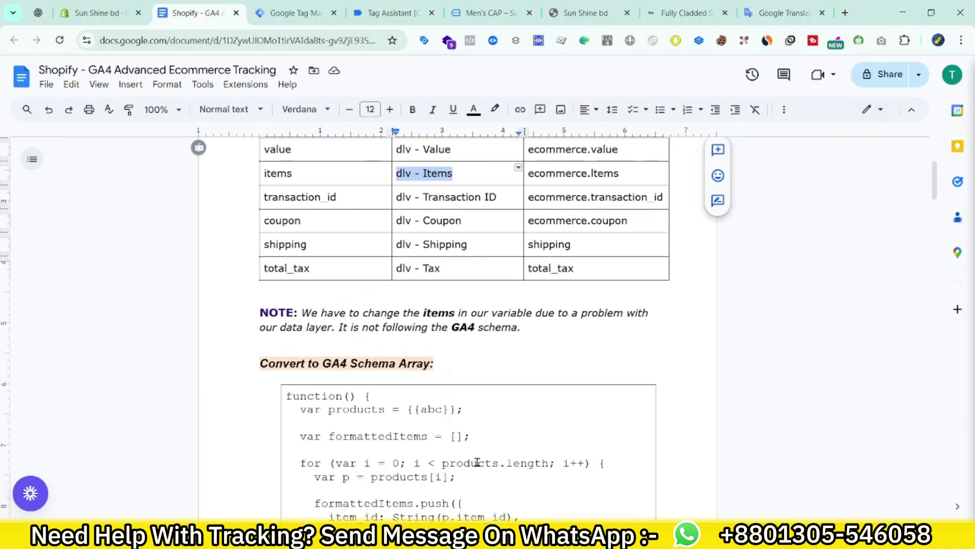
pyautogui.scroll(-1, 472, 459)
pyautogui.scroll(1, 452, 404)
# - Copy the complete Convert to GA4 Schema Array function from the tracking document
pyautogui.moveTo(284, 401); pyautogui.dragTo(463, 409)
pyautogui.scroll(-8, 459, 299)
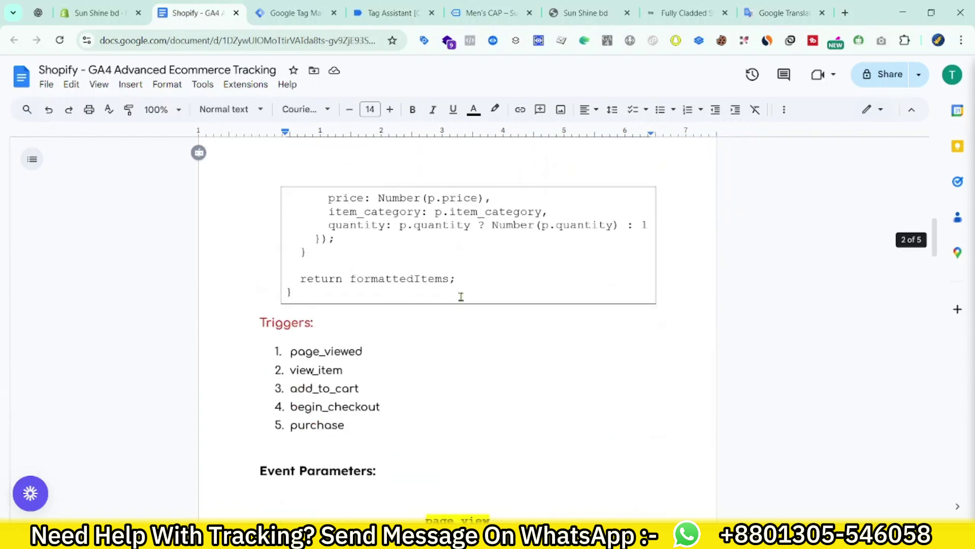
pyautogui.keyDown('shift'); pyautogui.click(344, 295); pyautogui.keyUp('shift')
pyautogui.rightClick(351, 219)
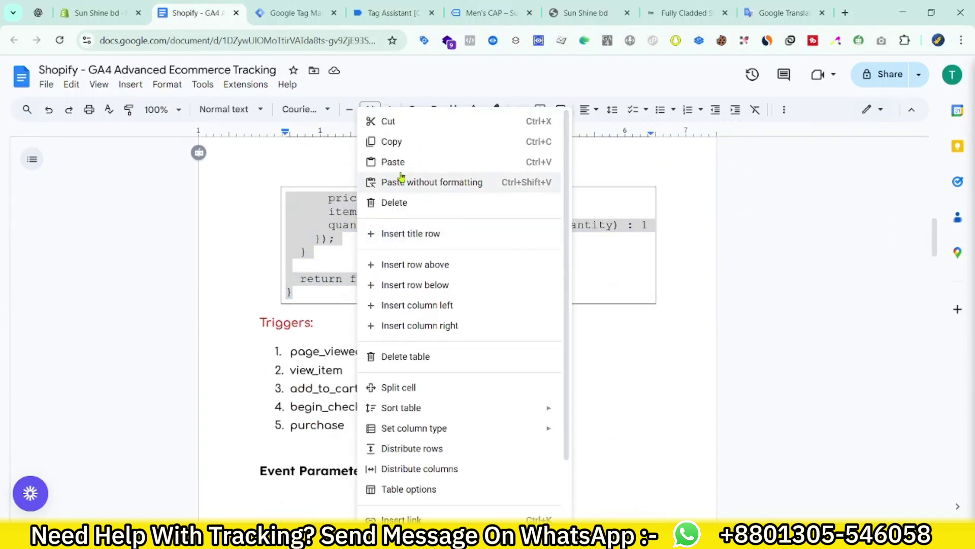
pyautogui.click(401, 142)
# - Create a new Custom JavaScript variable in Tag Manager and paste the copied function as its code
pyautogui.click(264, 10)
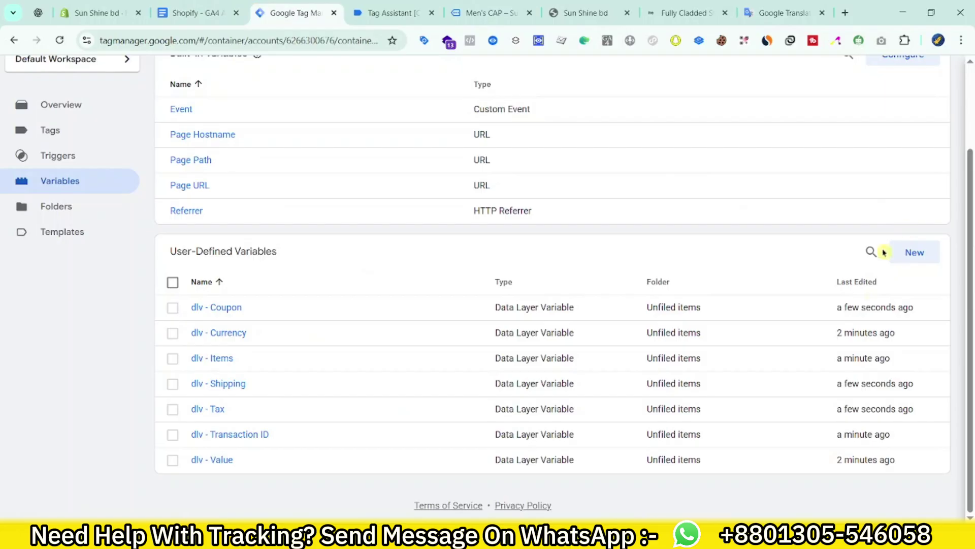
pyautogui.click(901, 257)
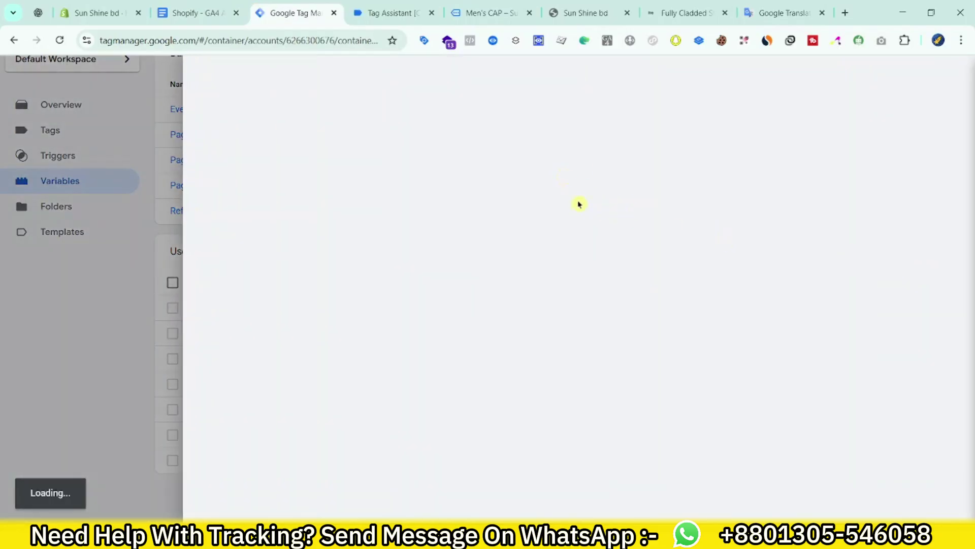
pyautogui.click(577, 198)
pyautogui.scroll(-2, 654, 436)
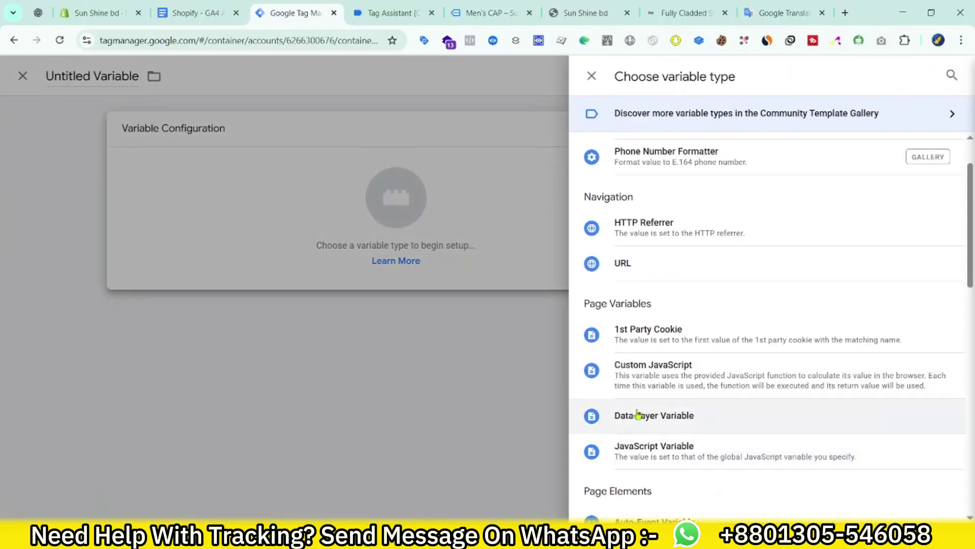
pyautogui.click(708, 367)
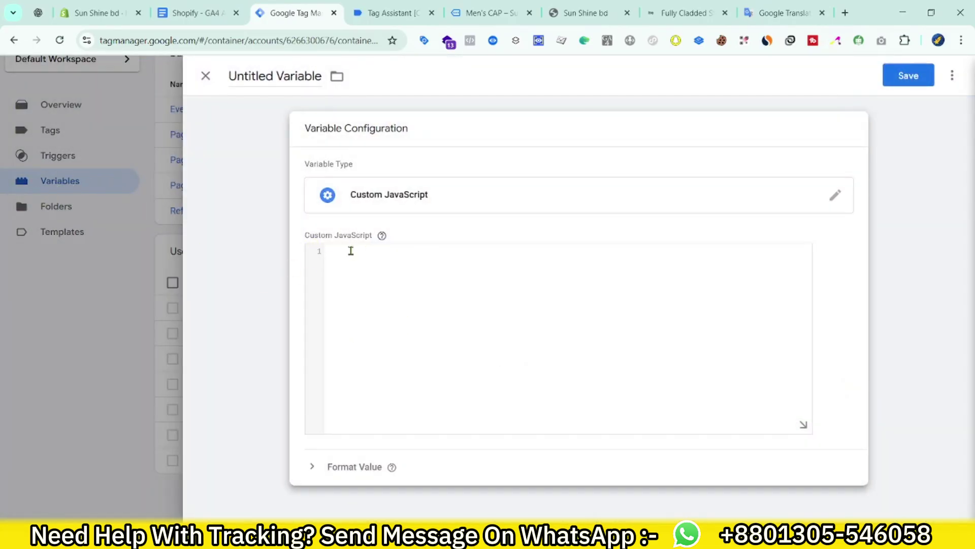
pyautogui.hotkey('ctrl', 'v')
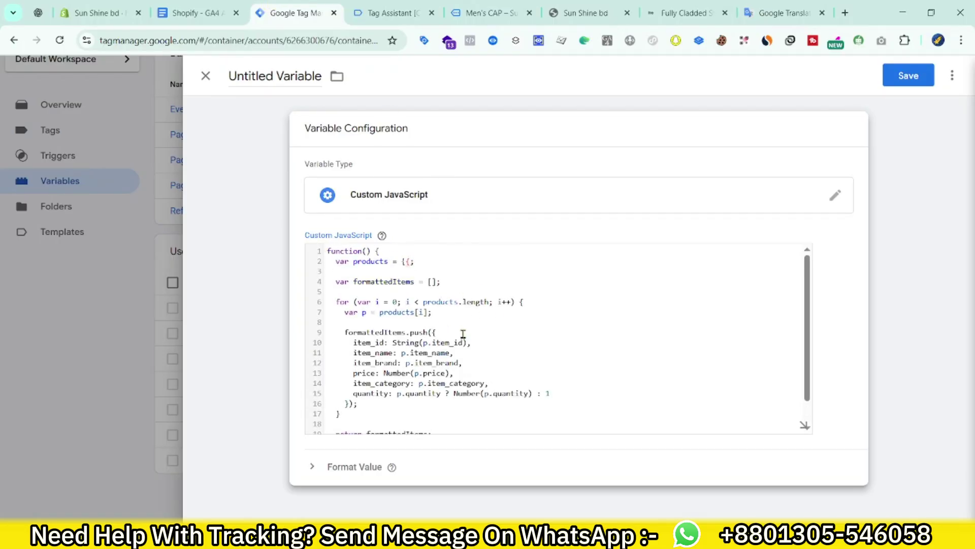
# - Look up the items variable's name in the tracking document and set var products to {{dlv - Items}} in the custom JavaScript
pyautogui.click(199, 13)
pyautogui.scroll(3, 540, 403)
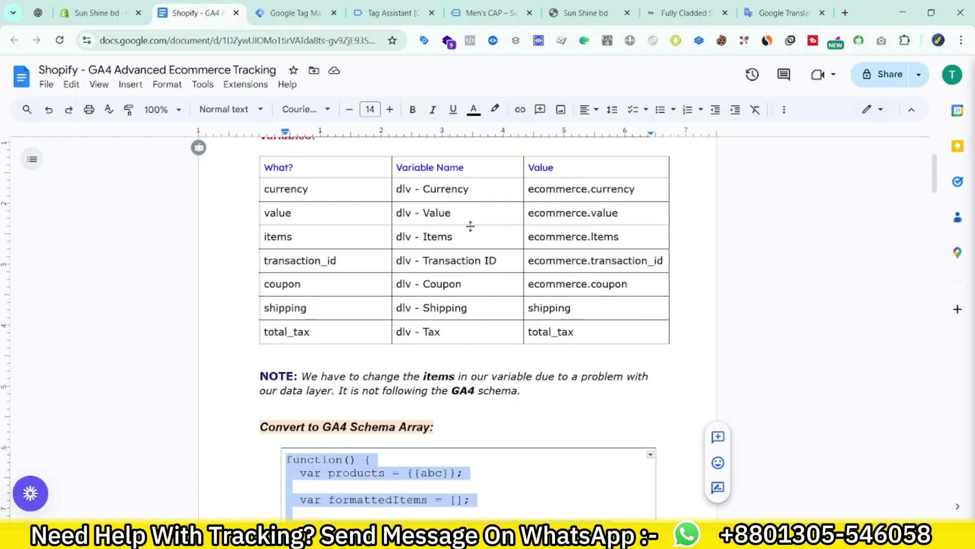
pyautogui.tripleClick(463, 235)
pyautogui.moveTo(460, 236); pyautogui.dragTo(438, 235)
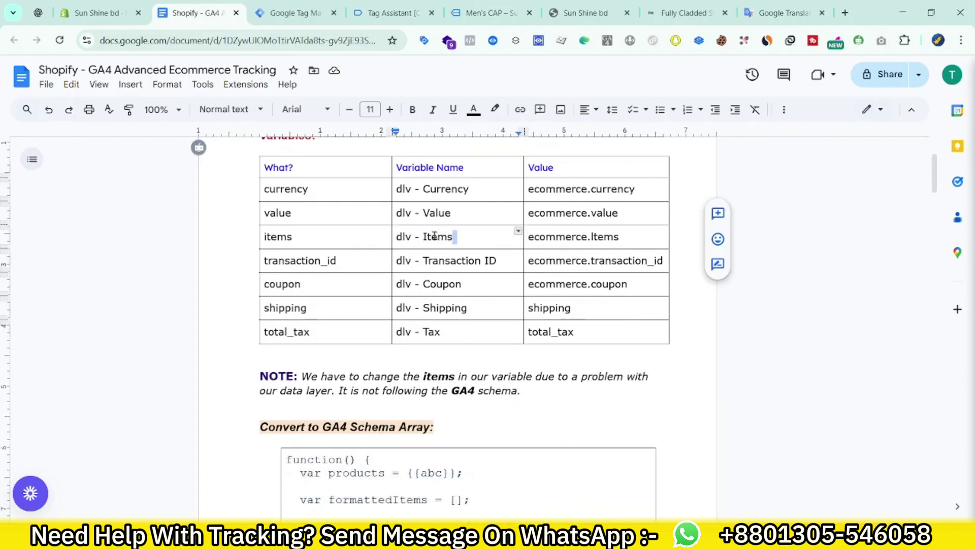
pyautogui.click(295, 13)
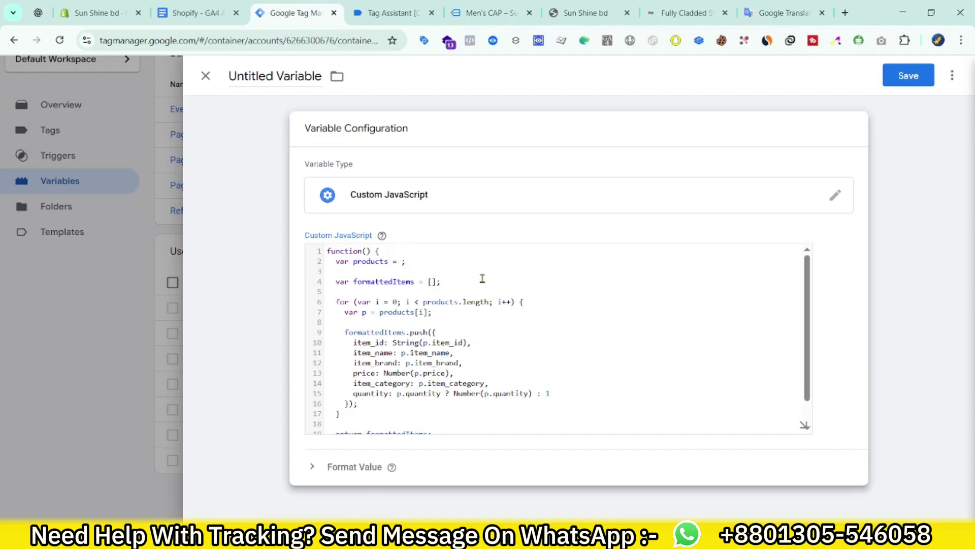
pyautogui.write('{{it')
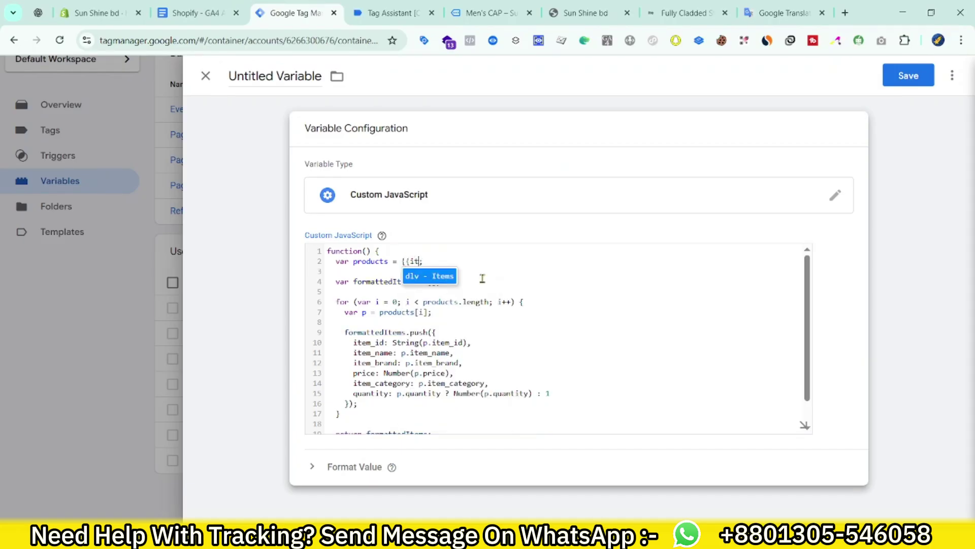
pyautogui.click(427, 277)
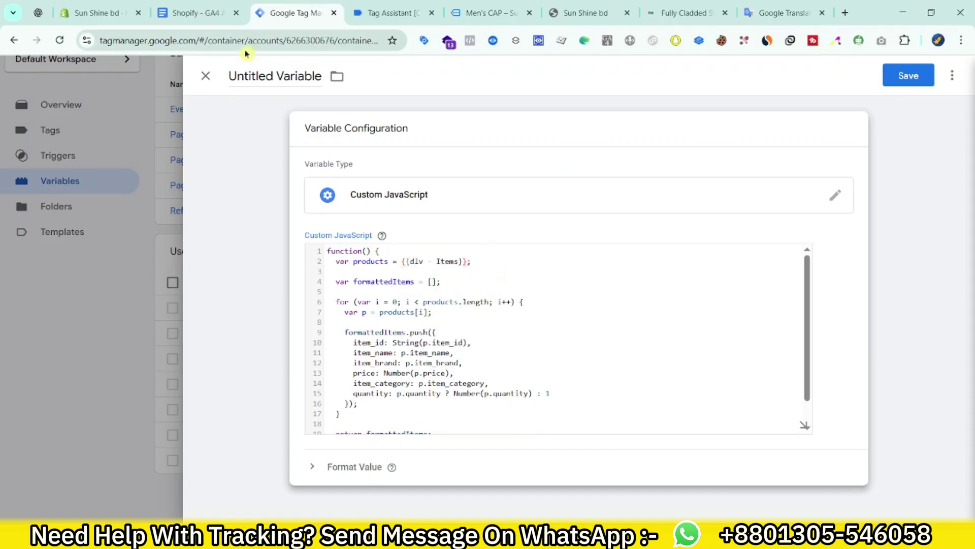
# - Name the Custom JavaScript variable GA4 Schema - Items and save it
pyautogui.click(265, 77)
pyautogui.write('Modi')
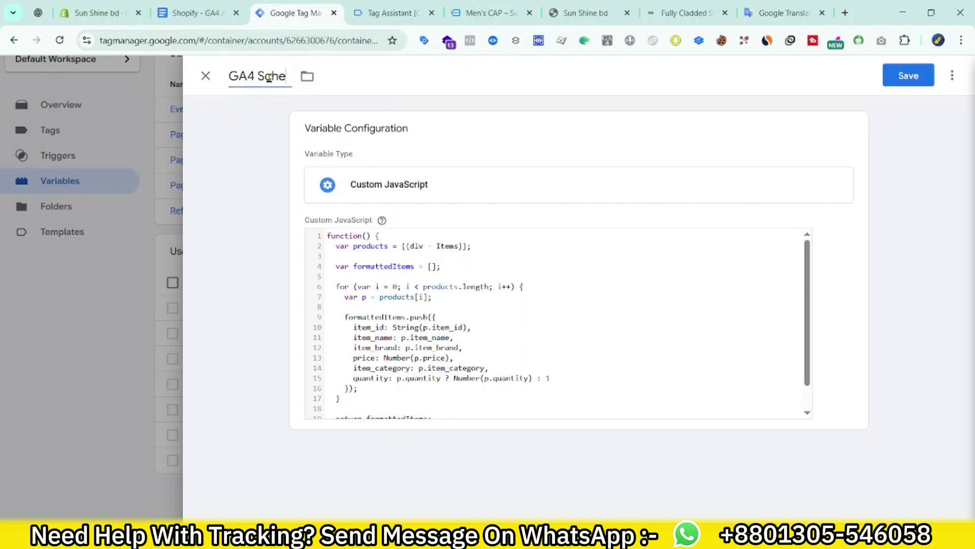
pyautogui.click(909, 75)
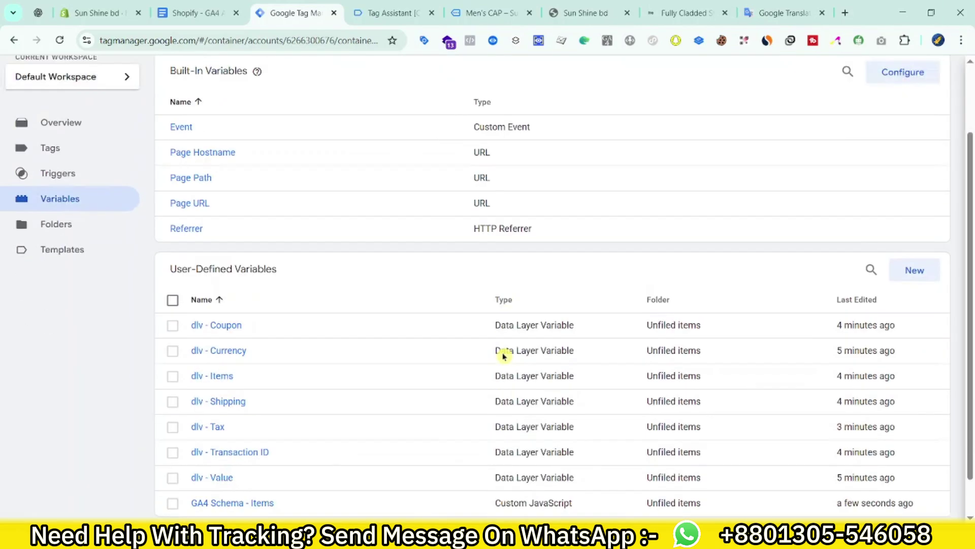
pyautogui.scroll(-2, 508, 356)
pyautogui.scroll(3, 191, 427)
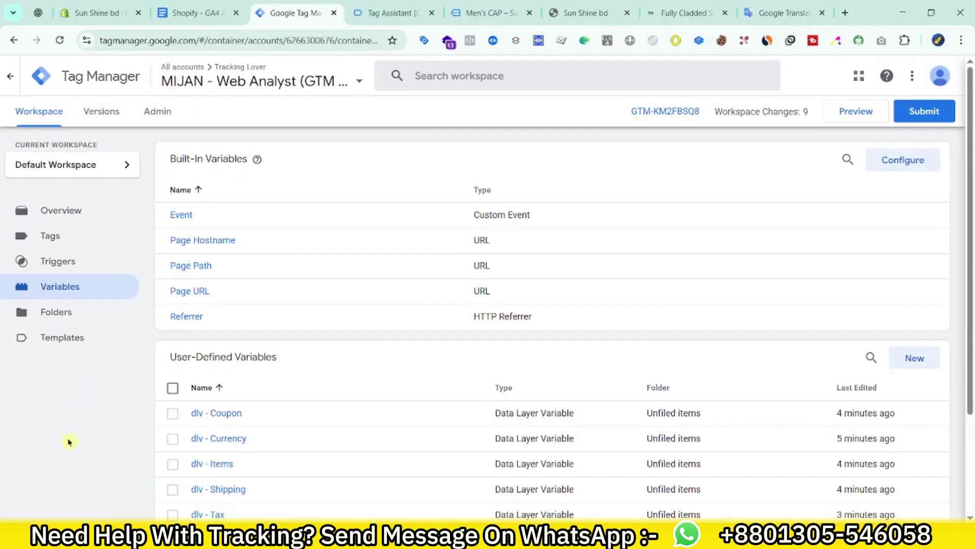
# - Check the trigger list in the tracking document and start a new Custom Event trigger in Tag Manager
pyautogui.click(182, 5)
pyautogui.scroll(-15, 611, 352)
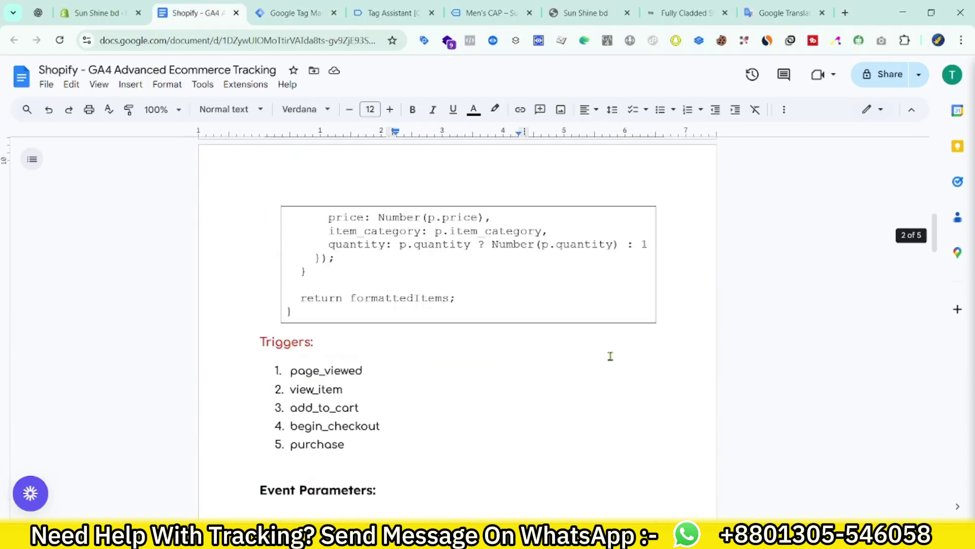
pyautogui.scroll(3, 610, 352)
pyautogui.click(301, 10)
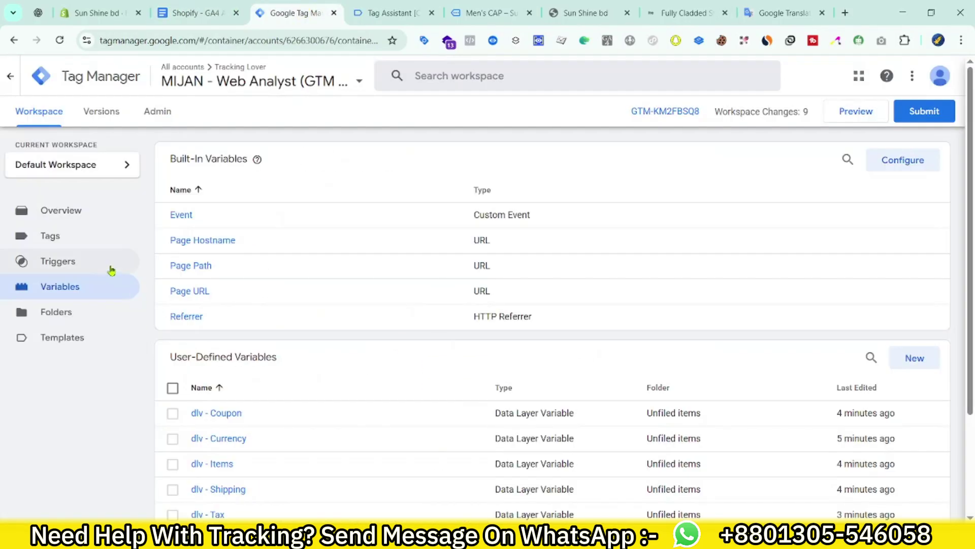
pyautogui.click(50, 261)
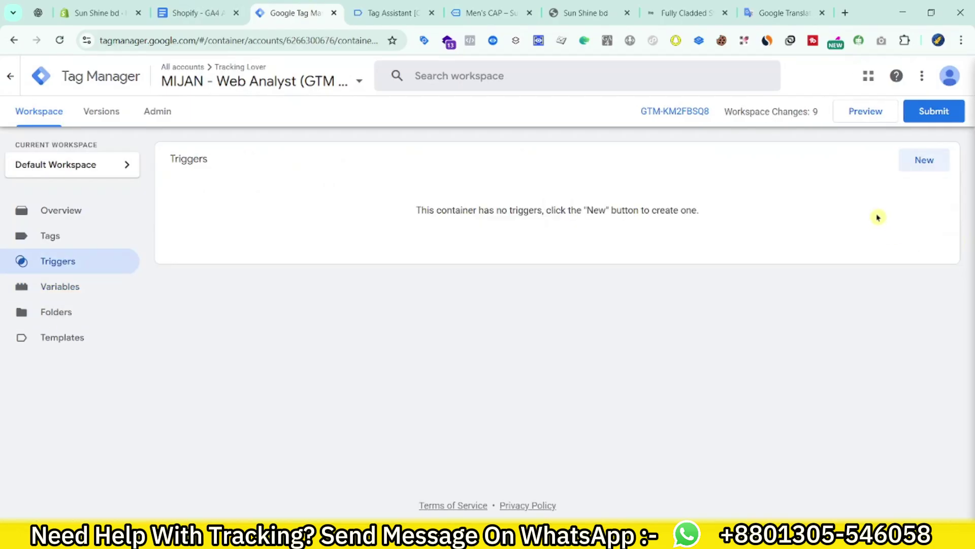
pyautogui.click(924, 161)
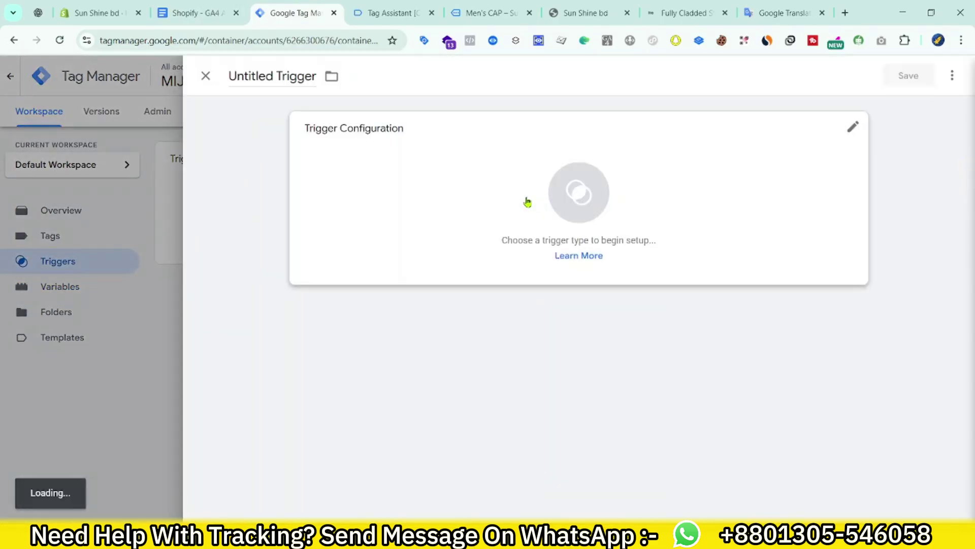
pyautogui.click(666, 200)
pyautogui.scroll(-5, 863, 366)
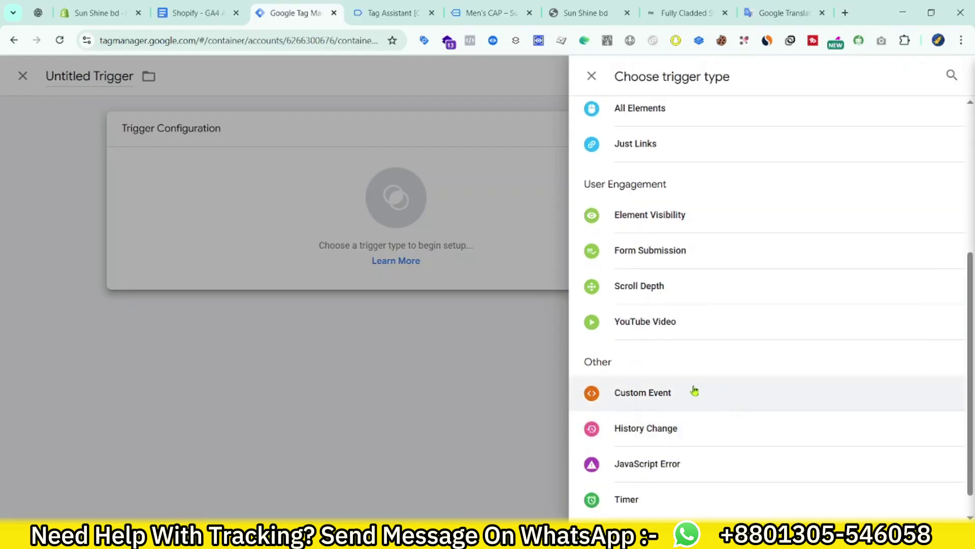
pyautogui.click(694, 390)
# - Copy page_viewed from the tracking document as the trigger's event name, name the trigger Event - page_viewed, and save it
pyautogui.click(199, 13)
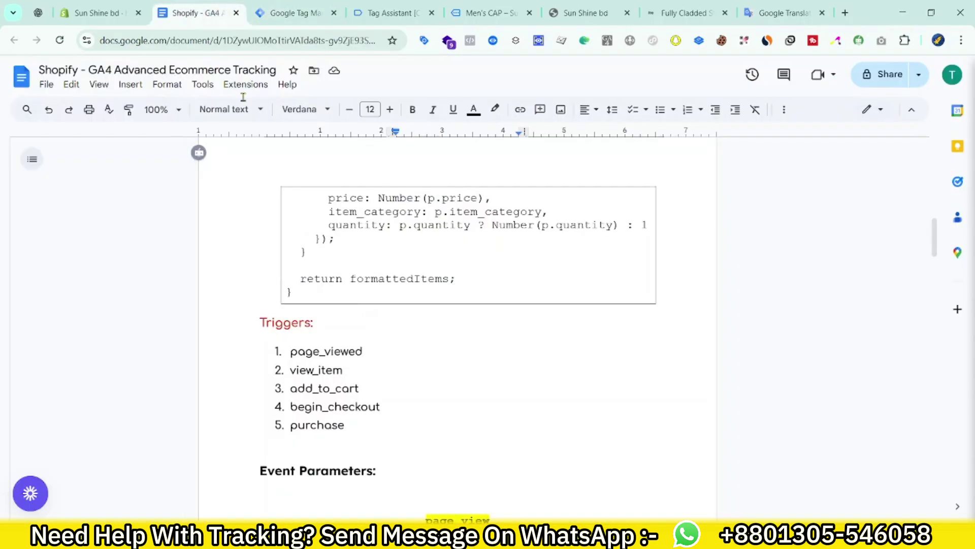
pyautogui.doubleClick(305, 352)
pyautogui.rightClick(307, 352)
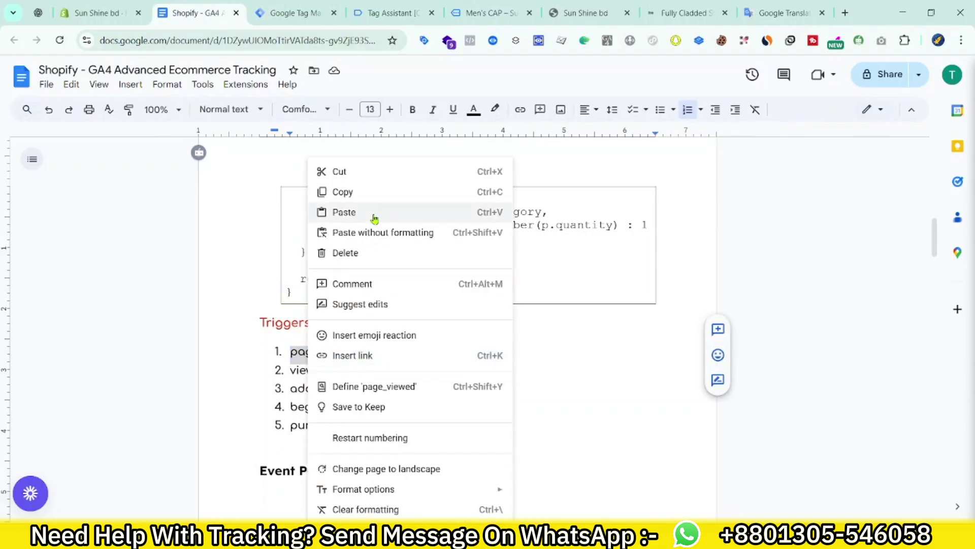
pyautogui.click(362, 191)
pyautogui.click(295, 13)
pyautogui.click(379, 249)
pyautogui.hotkey('ctrl', 'v')
pyautogui.hotkey('ctrl', 's')
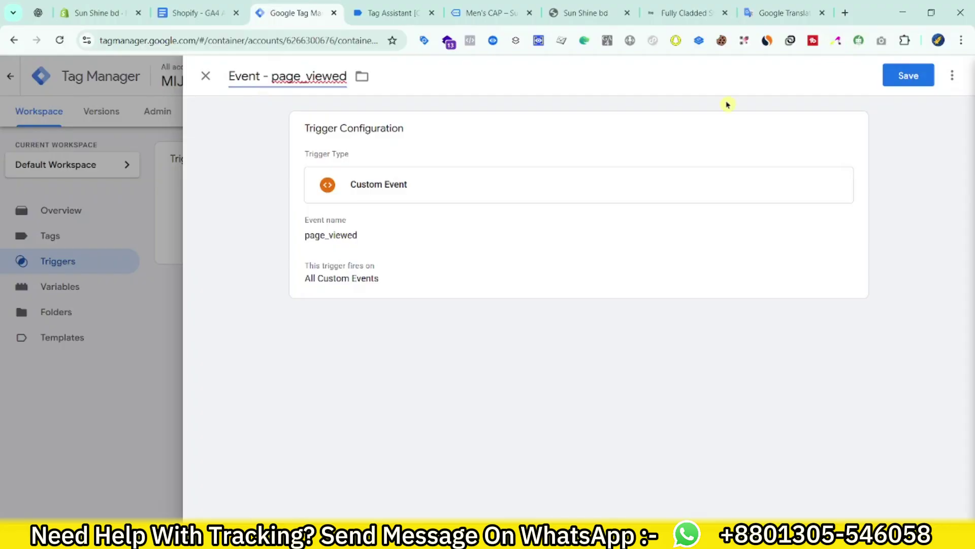
# - Copy view_item from the tracking document and create a new Custom Event trigger with it as the event name
pyautogui.click(183, 13)
pyautogui.scroll(-2, 327, 306)
pyautogui.doubleClick(327, 307)
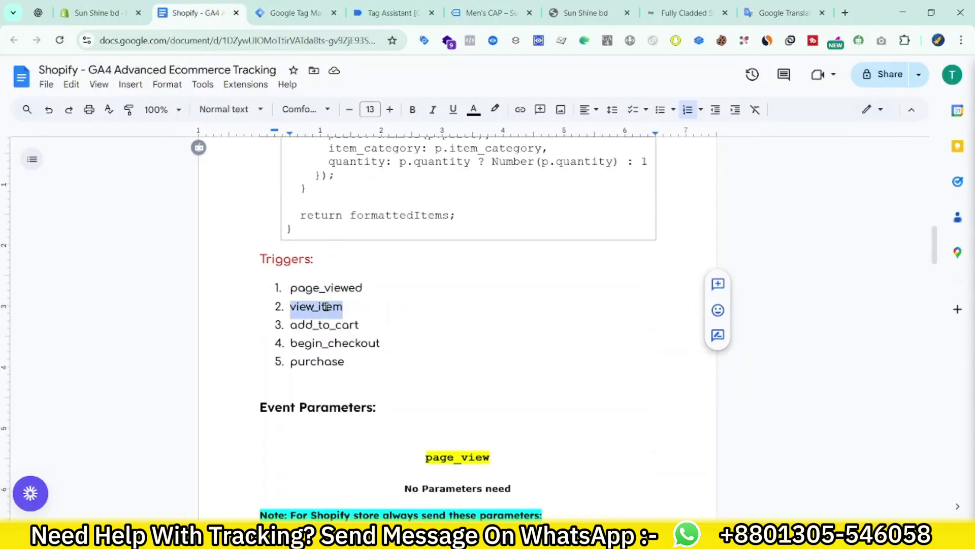
pyautogui.click(294, 13)
pyautogui.click(691, 214)
pyautogui.scroll(-5, 686, 407)
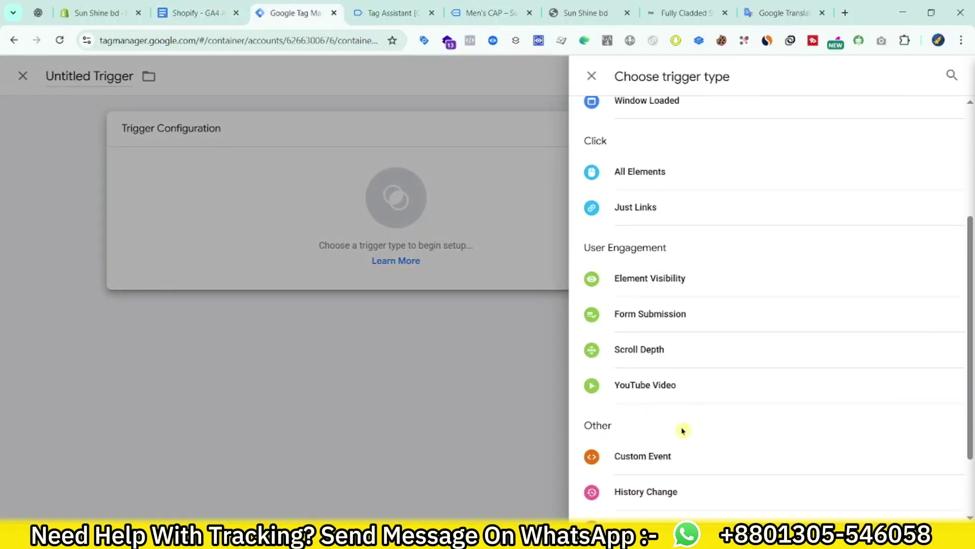
pyautogui.click(660, 393)
pyautogui.click(421, 256)
pyautogui.hotkey('ctrl', 'v')
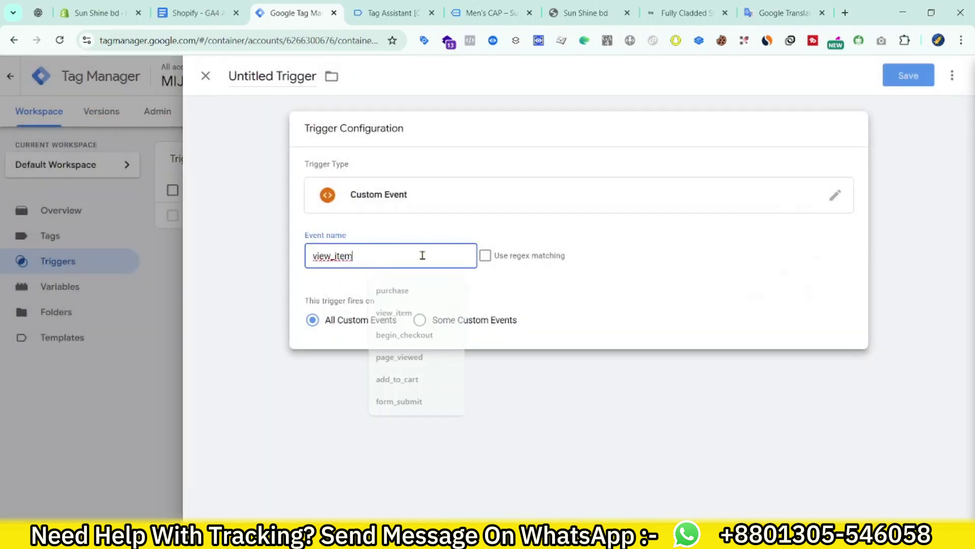
# - Name the trigger Event - view_item and save it
pyautogui.doubleClick(242, 77)
pyautogui.hotkey('ctrl', 'a')
pyautogui.write('Ev')
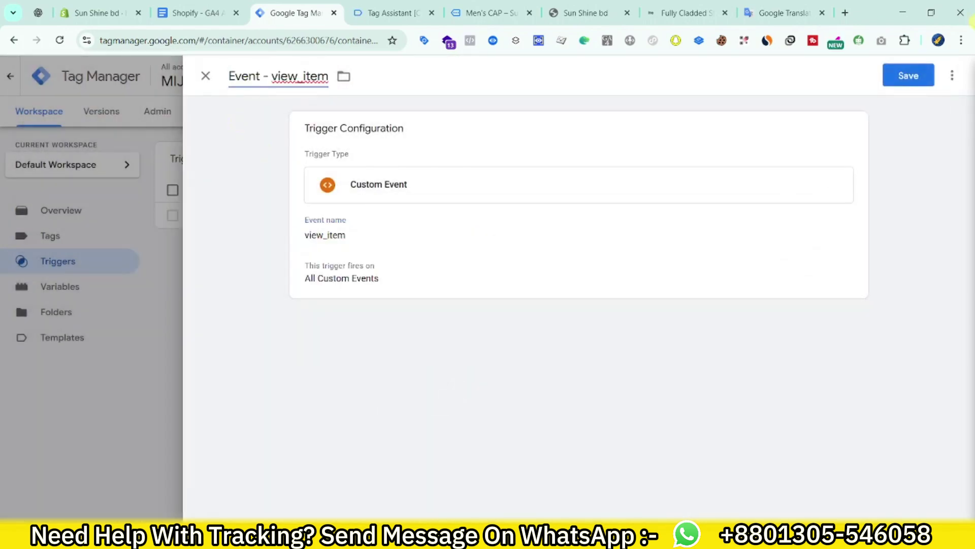
pyautogui.click(884, 74)
# - Copy add_to_cart from the tracking document and create a new Custom Event trigger with it as the event name
pyautogui.click(216, 6)
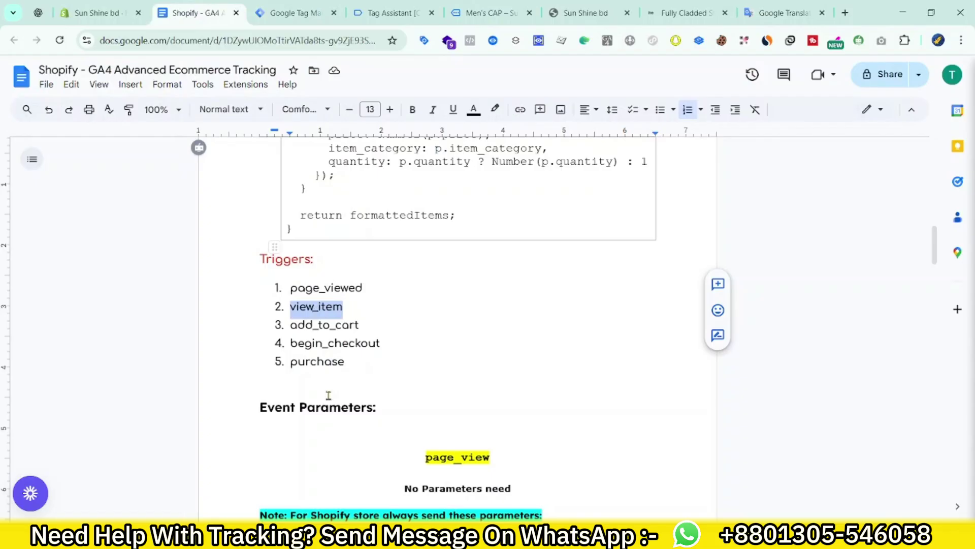
pyautogui.doubleClick(327, 325)
pyautogui.click(290, 13)
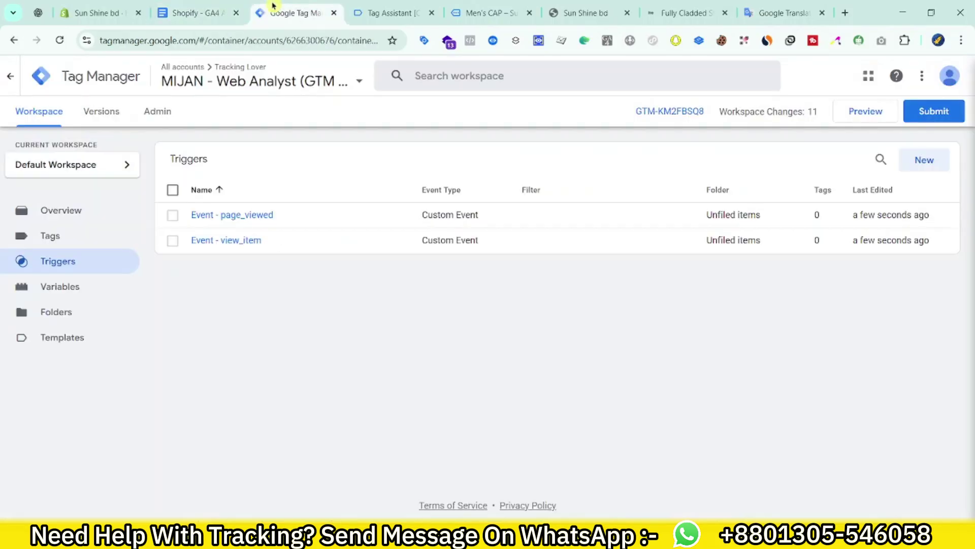
pyautogui.click(914, 164)
pyautogui.click(770, 203)
pyautogui.scroll(-5, 607, 342)
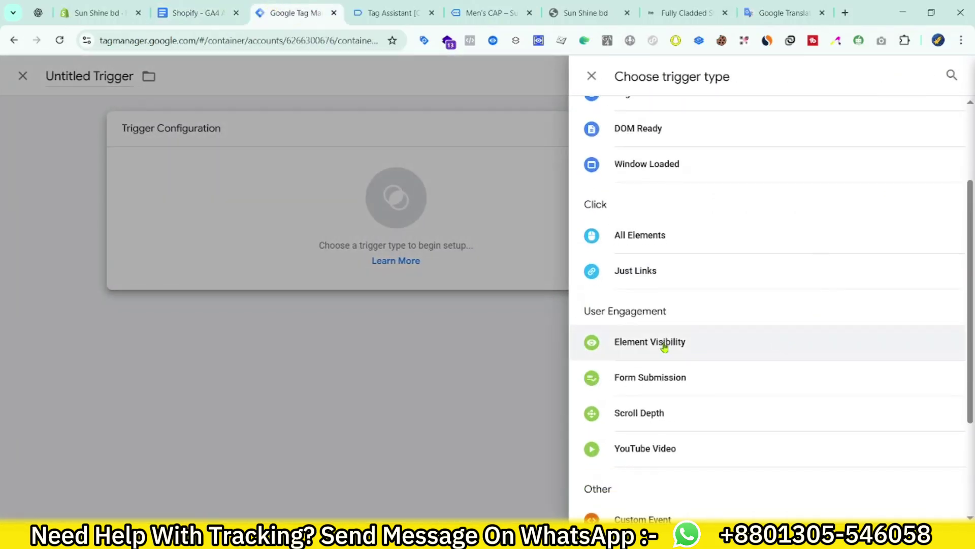
pyautogui.click(645, 405)
pyautogui.click(362, 262)
pyautogui.hotkey('ctrl', 'v')
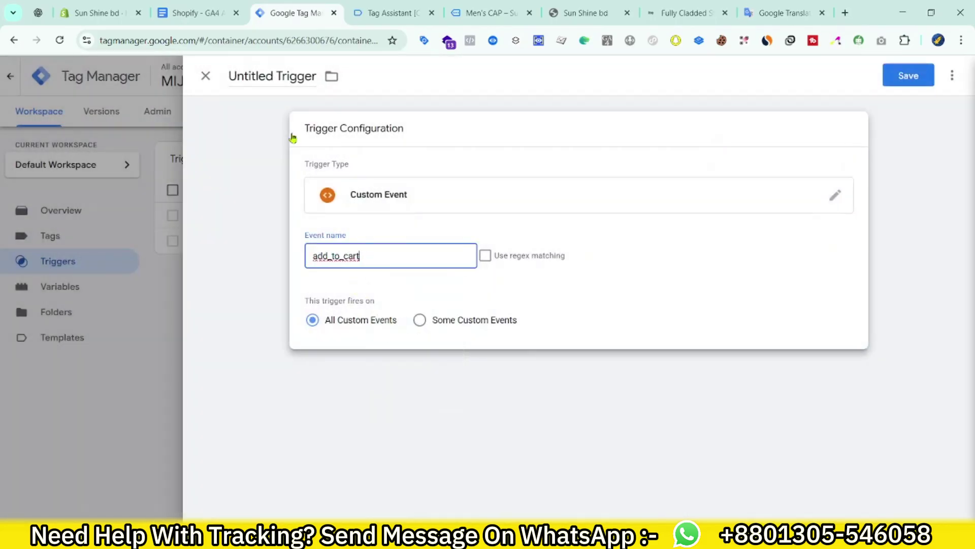
# - Name the trigger Event - add_to_cart and save it
pyautogui.click(260, 77)
pyautogui.write('Event -')
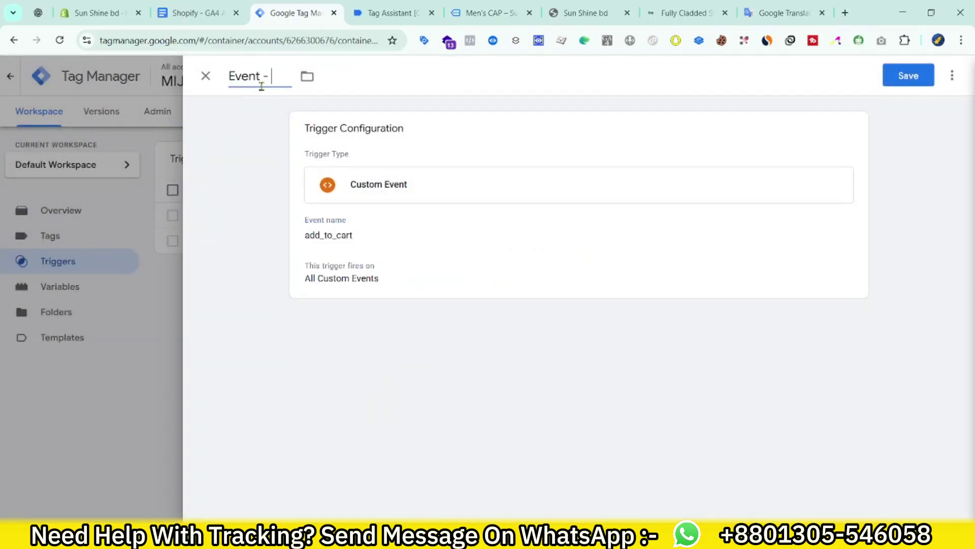
pyautogui.click(900, 76)
# - Copy begin_checkout from the tracking document and create a new Custom Event trigger with it as the event name
pyautogui.click(201, 13)
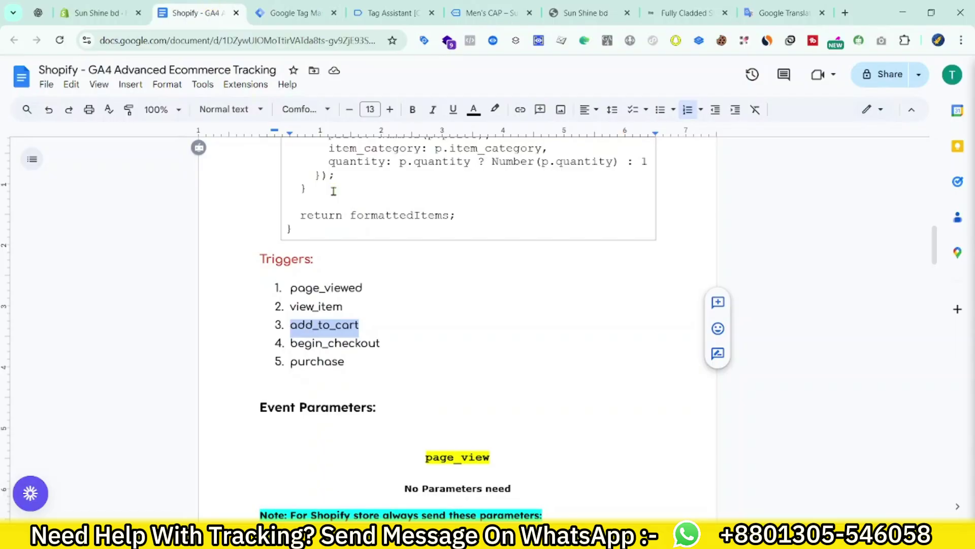
pyautogui.scroll(-2, 319, 316)
pyautogui.doubleClick(332, 281)
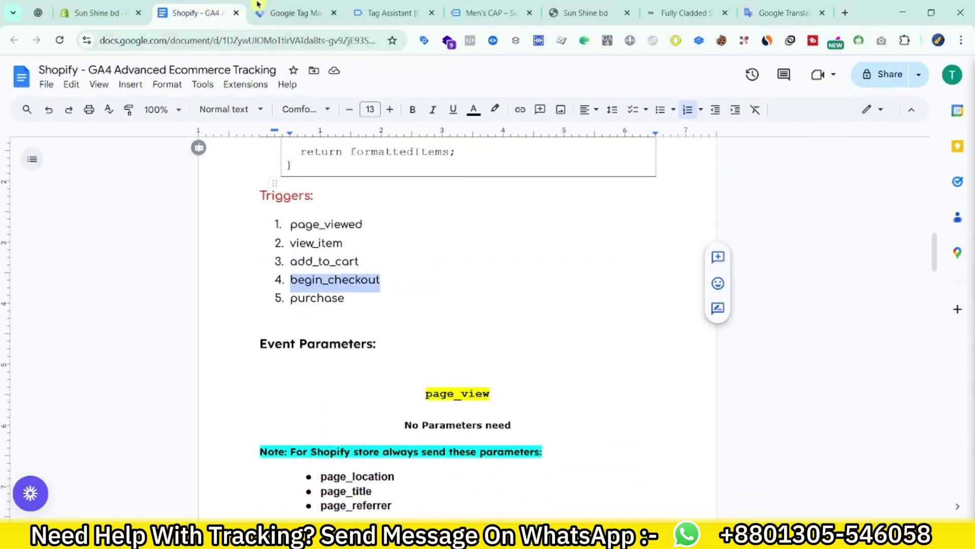
pyautogui.click(259, 6)
pyautogui.click(910, 161)
pyautogui.scroll(-5, 751, 368)
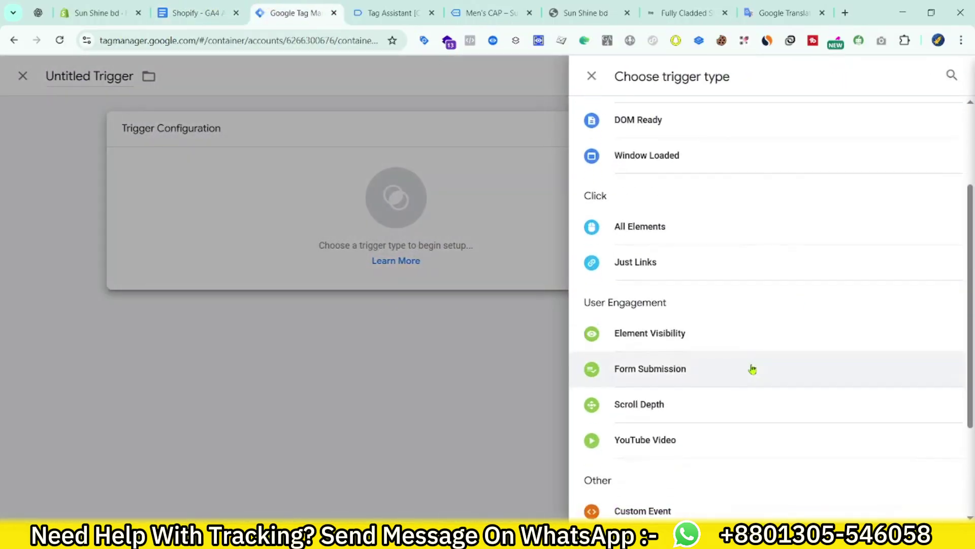
pyautogui.click(712, 390)
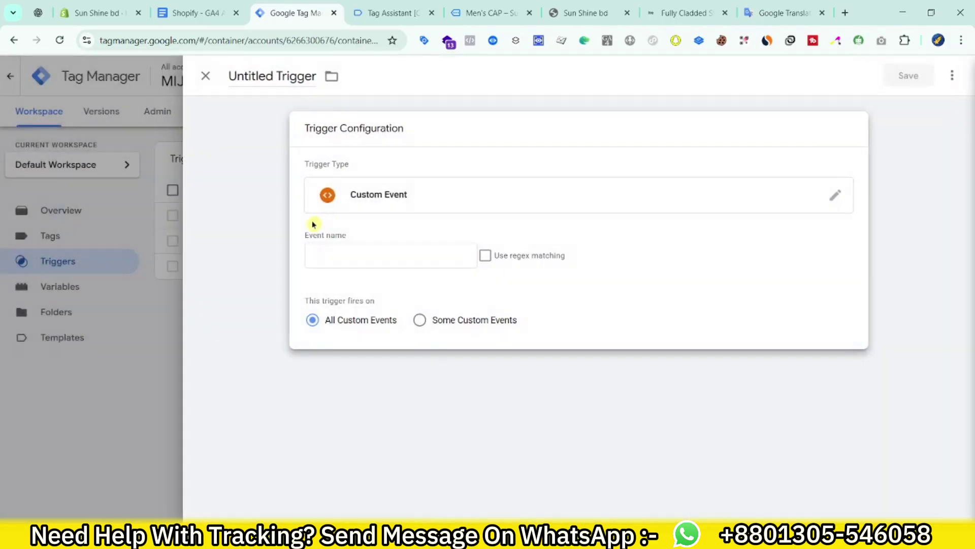
pyautogui.click(365, 254)
pyautogui.hotkey('ctrl', 'v')
# - Name the trigger Event - begin_checkout and save it
pyautogui.click(249, 76)
pyautogui.write('Event -')
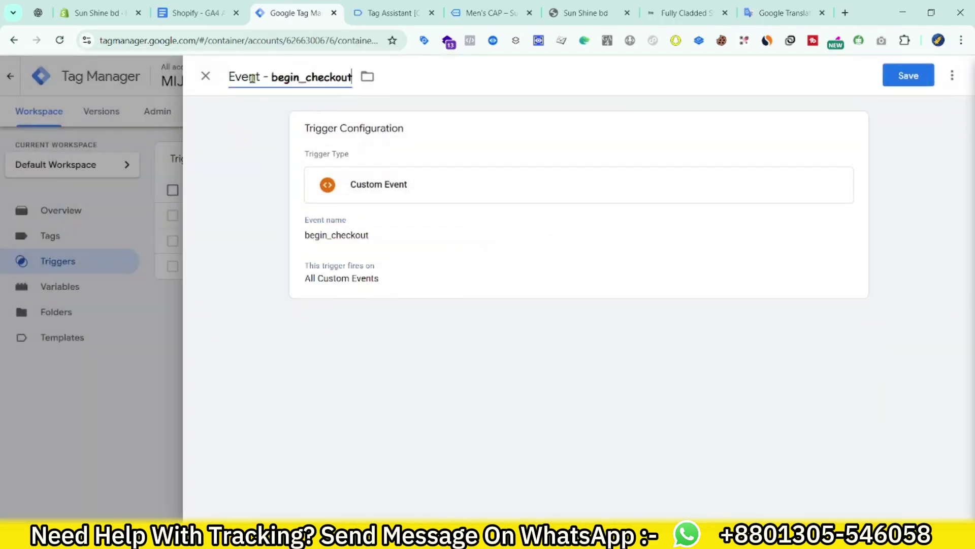
pyautogui.hotkey('ctrl', 'v')
pyautogui.click(909, 75)
# - Copy purchase from the tracking document and create a new Custom Event trigger with it as the event name
pyautogui.click(206, 9)
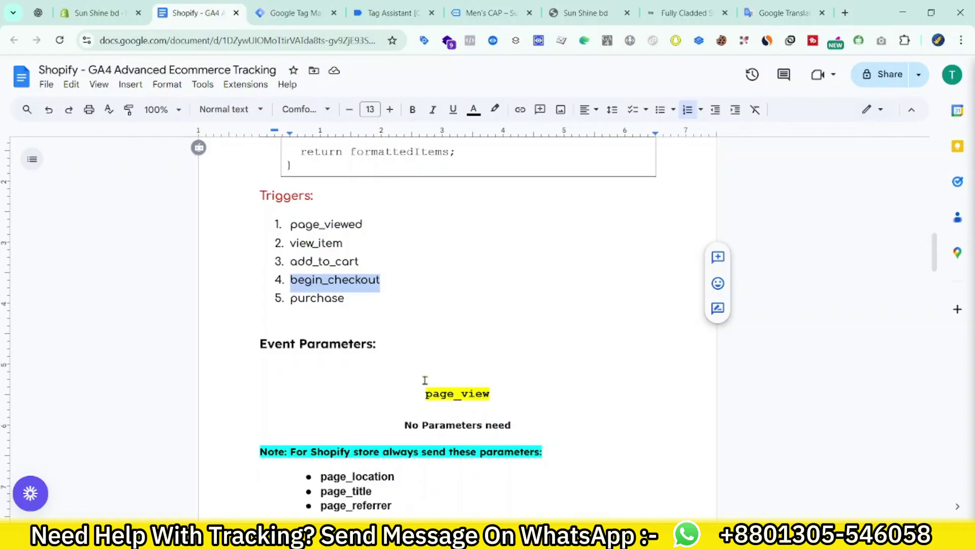
pyautogui.scroll(-1, 421, 339)
pyautogui.doubleClick(314, 231)
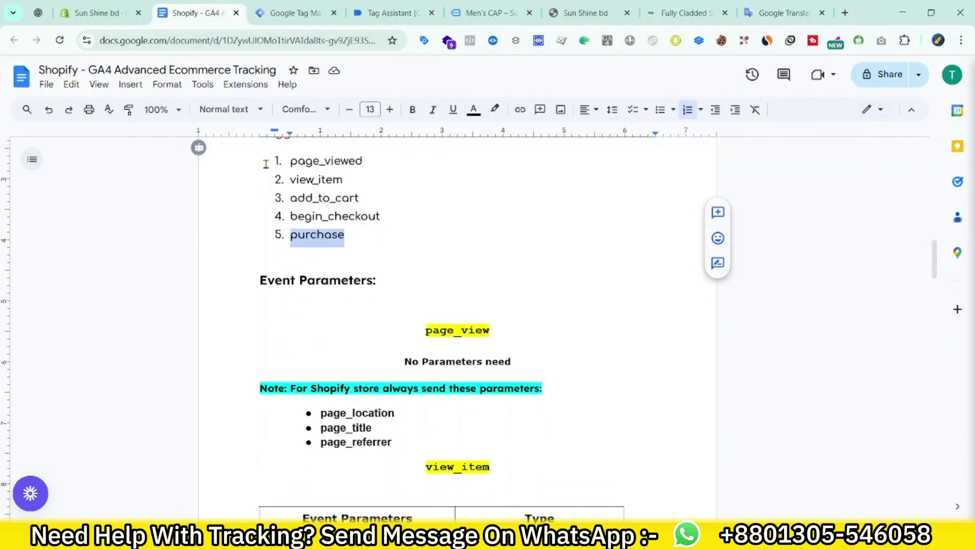
pyautogui.click(257, 6)
pyautogui.click(924, 159)
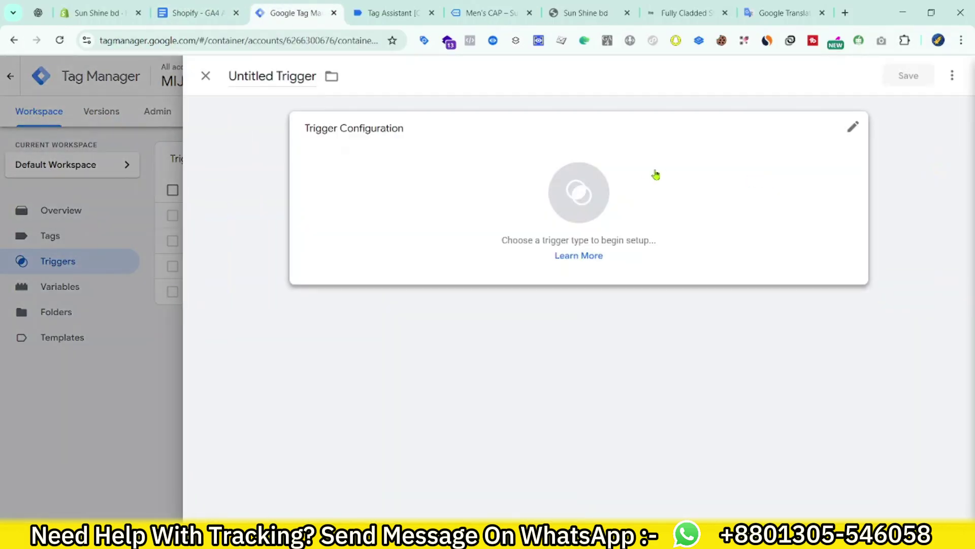
pyautogui.click(715, 218)
pyautogui.scroll(-3, 756, 329)
pyautogui.scroll(-1, 756, 329)
pyautogui.click(625, 457)
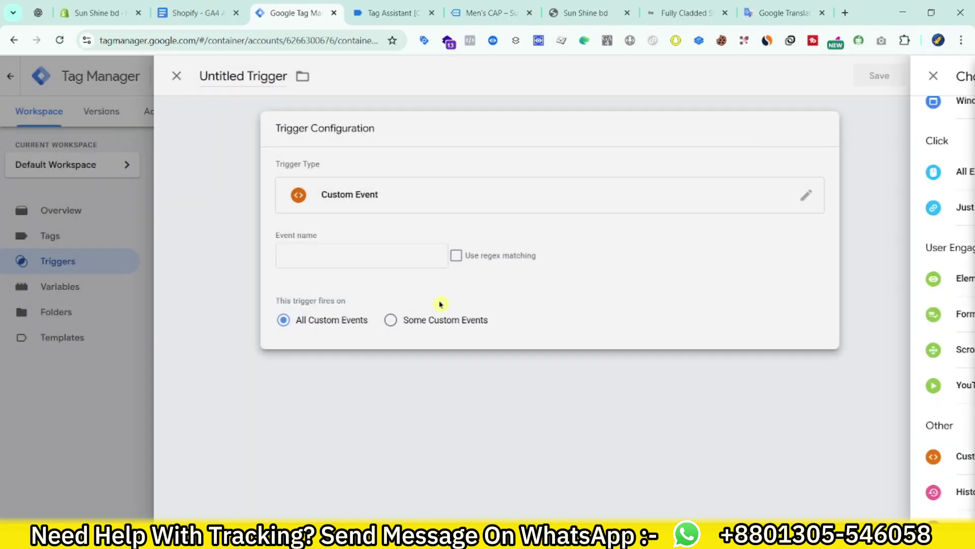
pyautogui.click(383, 254)
pyautogui.hotkey('ctrl', 'v')
# - Name the trigger Event - purchase and save it
pyautogui.tripleClick(256, 77)
pyautogui.write('Eve')
pyautogui.hotkey('ctrl', 's')
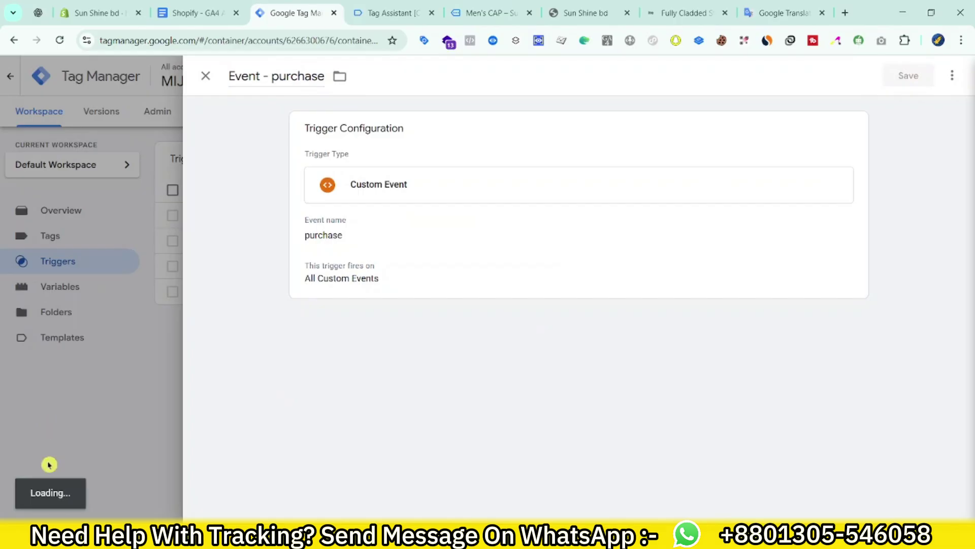
# - Check the page_view parameters in the tracking document and start a new tag of type Google Tag in Tag Manager
pyautogui.hotkey('ctrl', 'shift', 'Tab')
pyautogui.scroll(3, 536, 257)
pyautogui.scroll(-4, 528, 277)
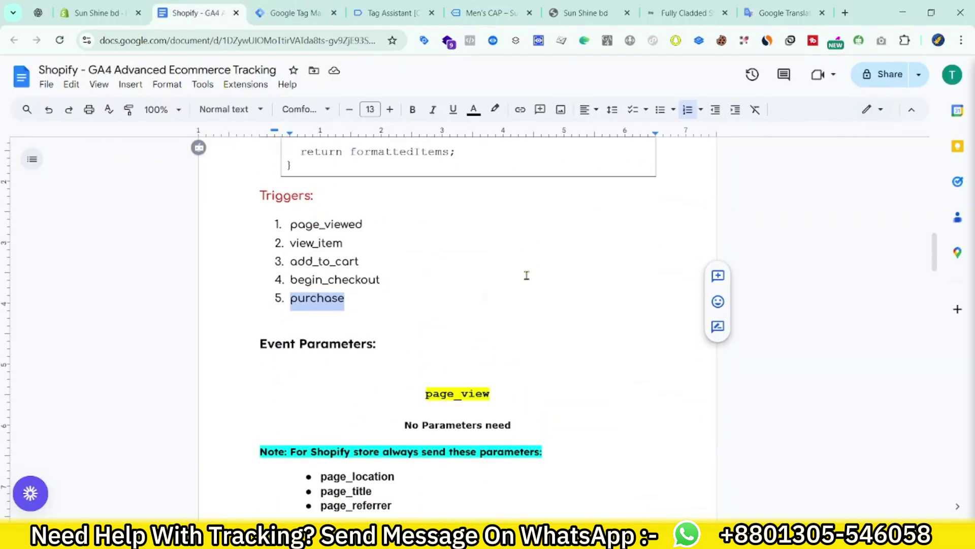
pyautogui.scroll(3, 531, 281)
pyautogui.scroll(-5, 532, 279)
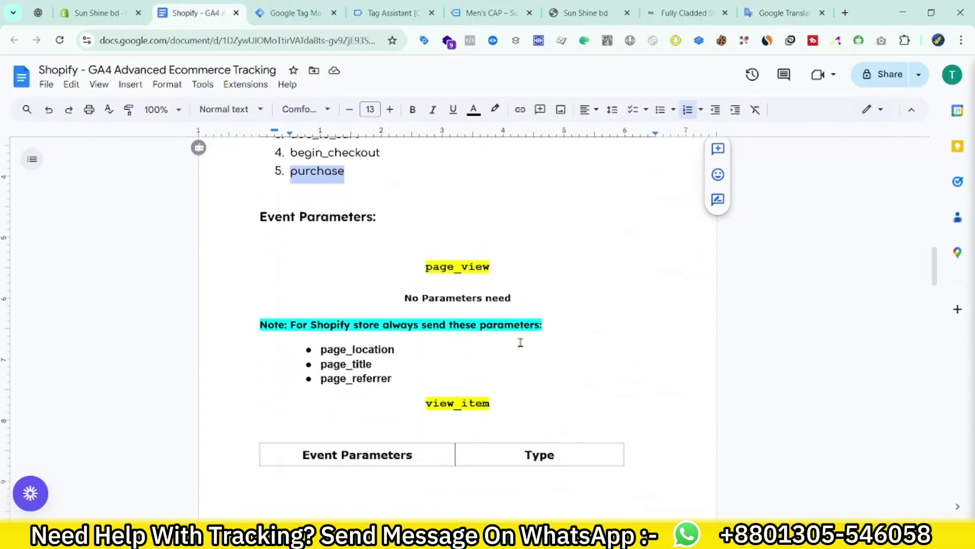
pyautogui.scroll(4, 503, 384)
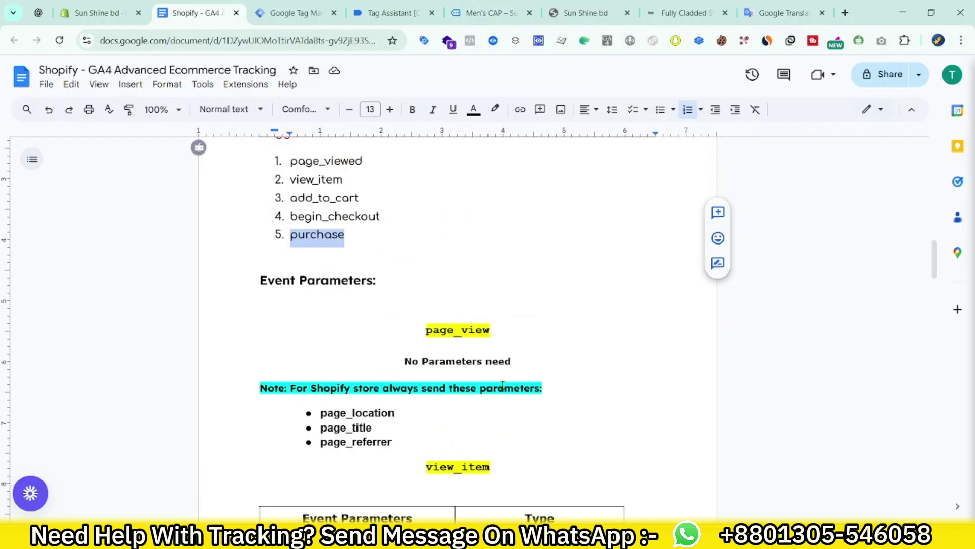
pyautogui.click(297, 12)
pyautogui.click(87, 237)
pyautogui.click(577, 191)
pyautogui.click(659, 196)
pyautogui.click(799, 187)
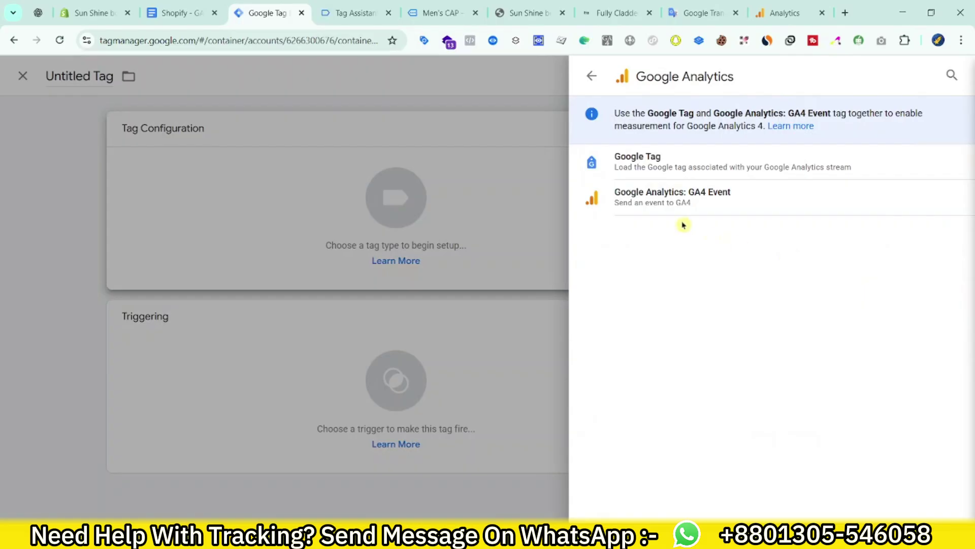
pyautogui.click(693, 160)
# - Switch to Google Analytics, open the Tracking Lover Stream web data stream and copy its measurement ID
pyautogui.click(370, 252)
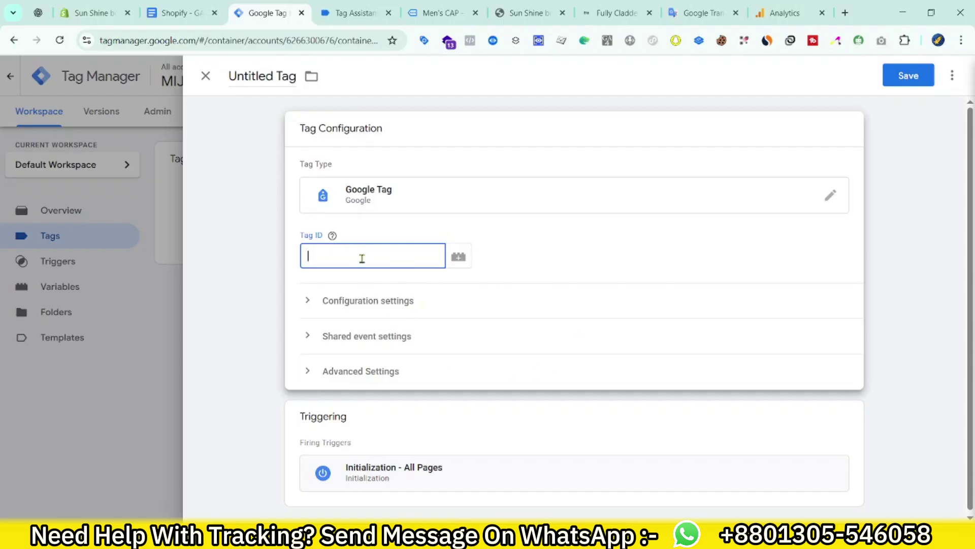
pyautogui.click(783, 13)
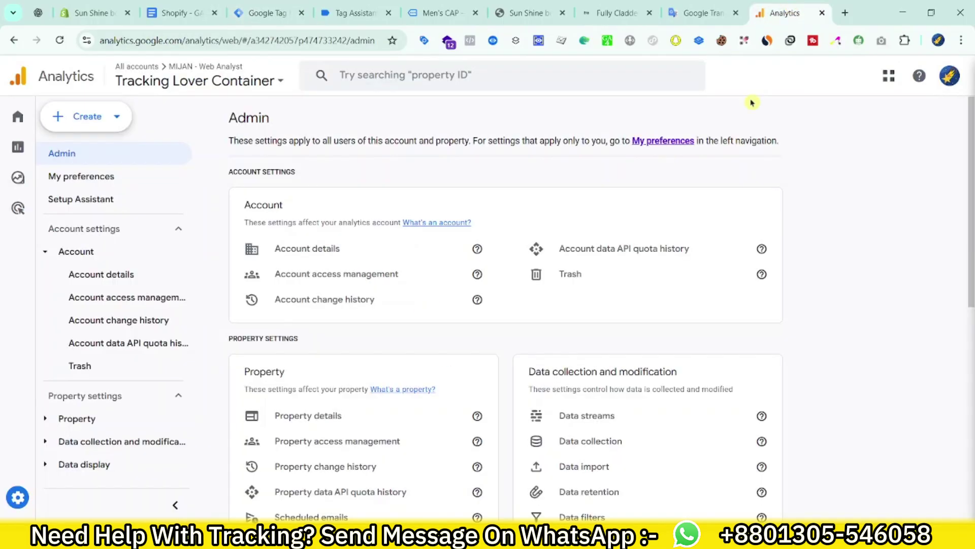
pyautogui.moveTo(761, 12); pyautogui.dragTo(354, 6)
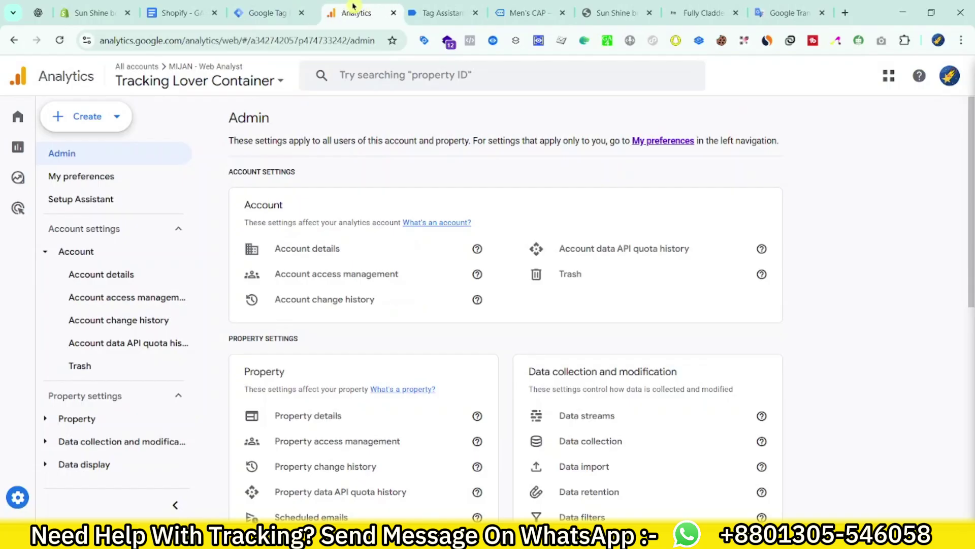
pyautogui.scroll(-6, 178, 499)
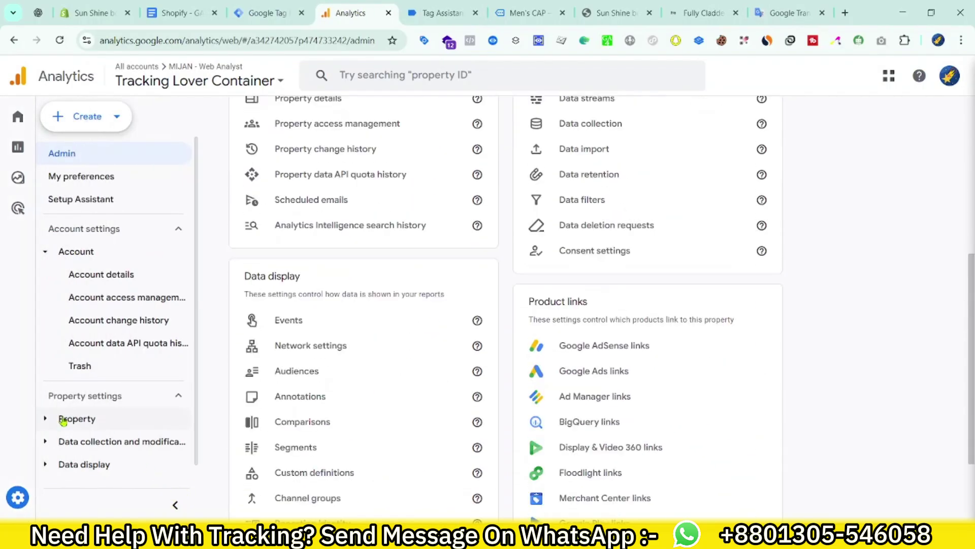
pyautogui.scroll(3, 682, 398)
pyautogui.scroll(2, 683, 399)
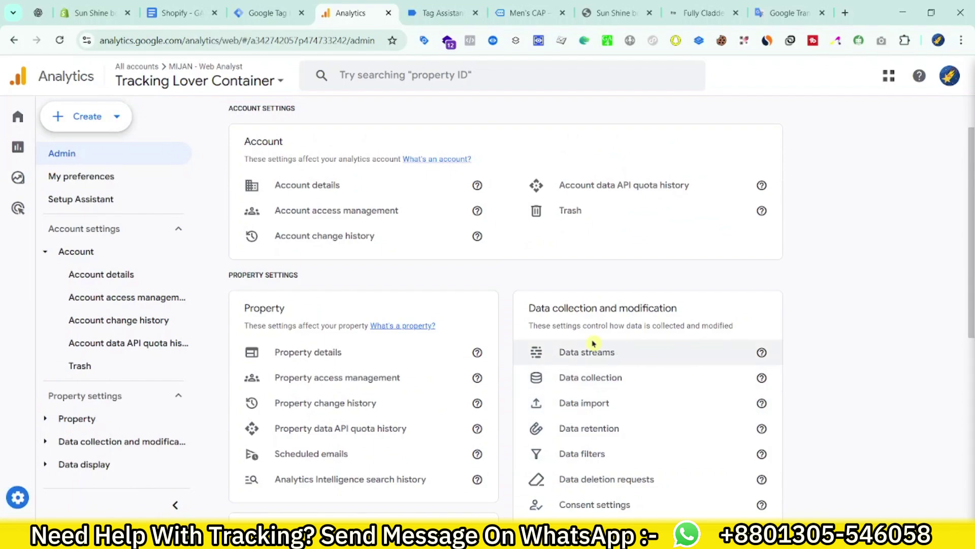
pyautogui.click(772, 356)
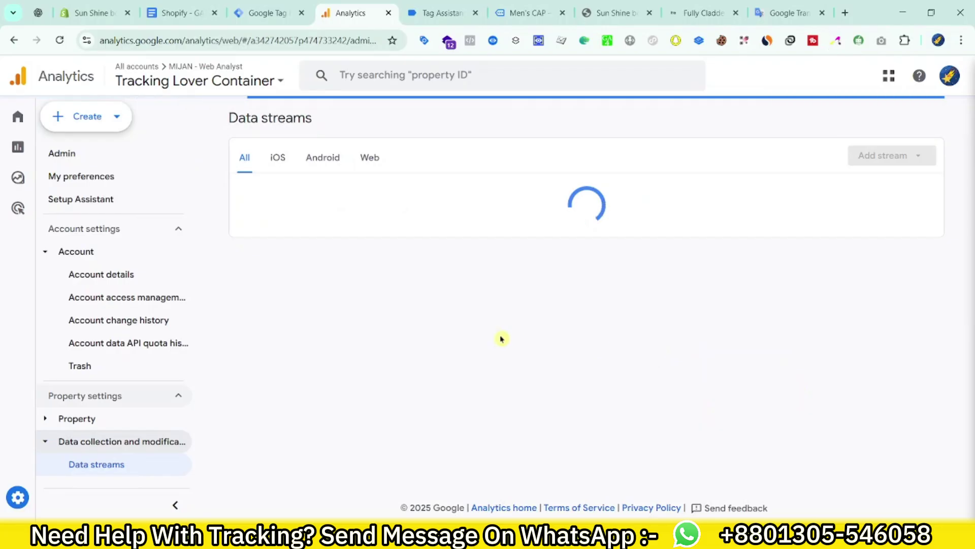
pyautogui.click(584, 199)
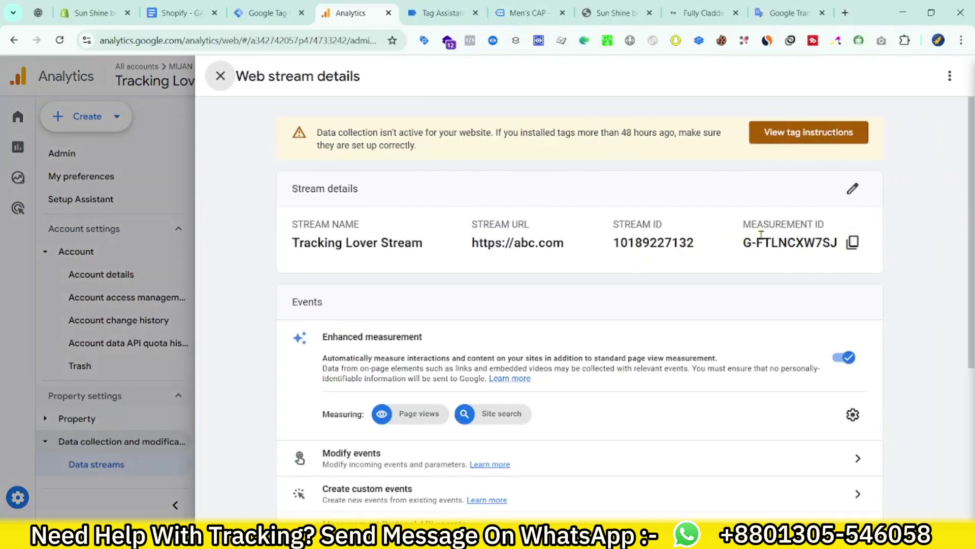
pyautogui.moveTo(739, 227); pyautogui.dragTo(801, 229)
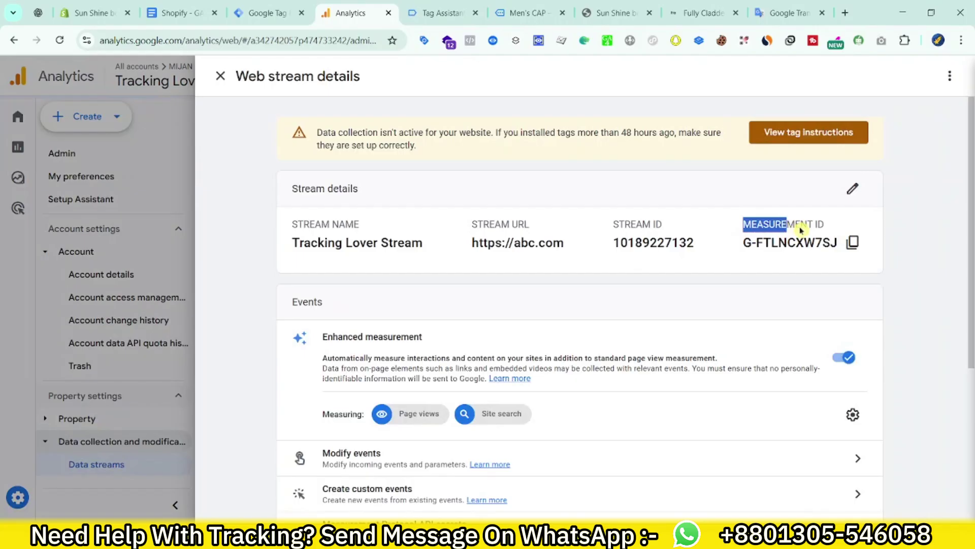
pyautogui.click(847, 243)
# - Return to Tag Manager, enter the measurement ID as the tag ID and create a Constant variable holding that ID
pyautogui.click(268, 13)
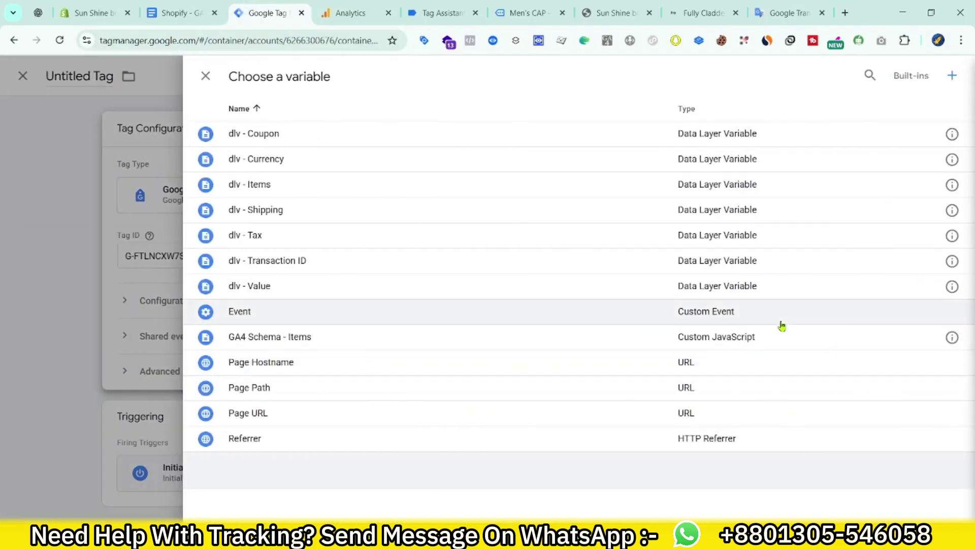
pyautogui.click(952, 76)
pyautogui.click(751, 239)
pyautogui.scroll(-5, 742, 422)
pyautogui.scroll(-3, 741, 422)
pyautogui.click(658, 367)
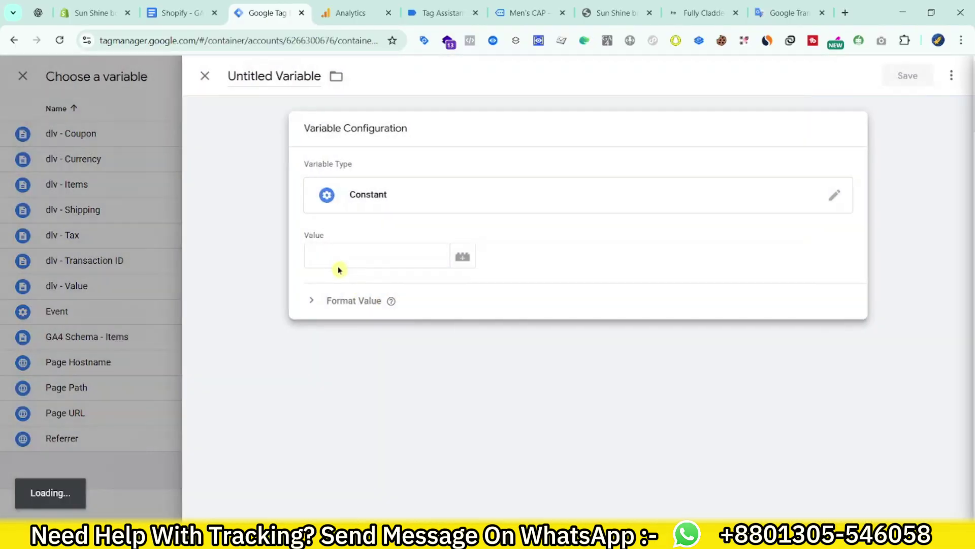
pyautogui.click(356, 260)
# - Name the Constant variable GA4 ID, save it and use {{GA4 ID}} as the Google Tag's tag ID
pyautogui.click(270, 93)
pyautogui.click(275, 77)
pyautogui.write('GA4 ID')
pyautogui.click(909, 75)
pyautogui.write('{{')
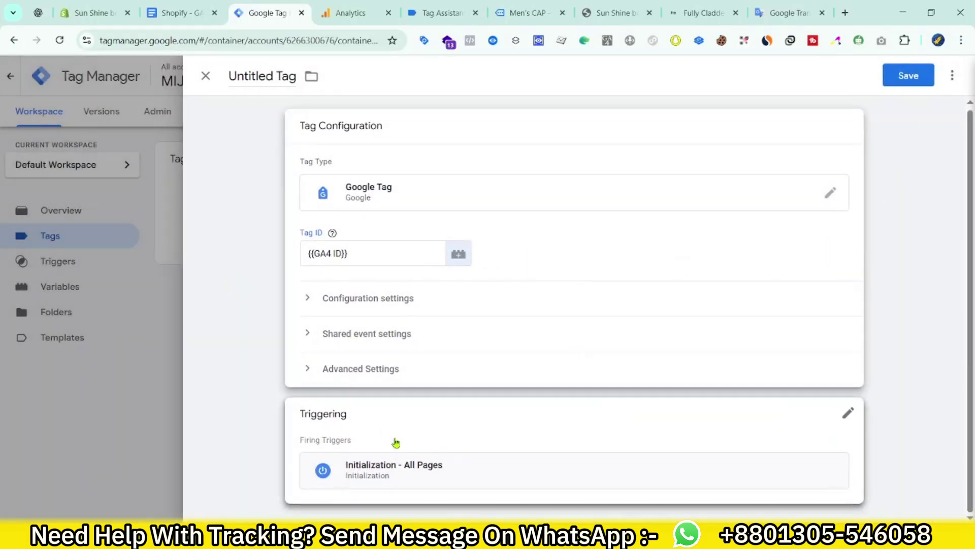
# - Add the configuration parameter send_page_view with the value false to the Google Tag and open the tag name for editing
pyautogui.click(442, 299)
pyautogui.click(390, 305)
pyautogui.click(390, 340)
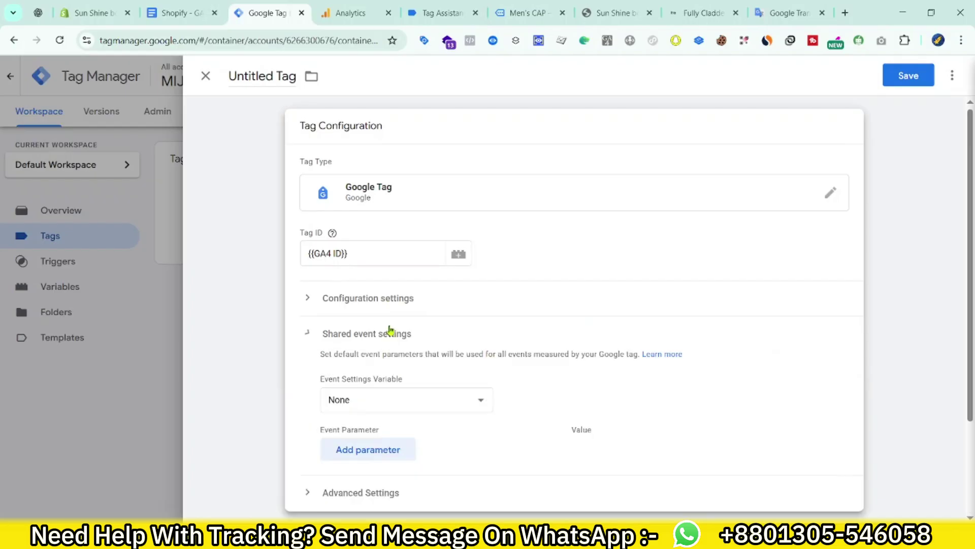
pyautogui.click(407, 296)
pyautogui.click(351, 409)
pyautogui.write('se')
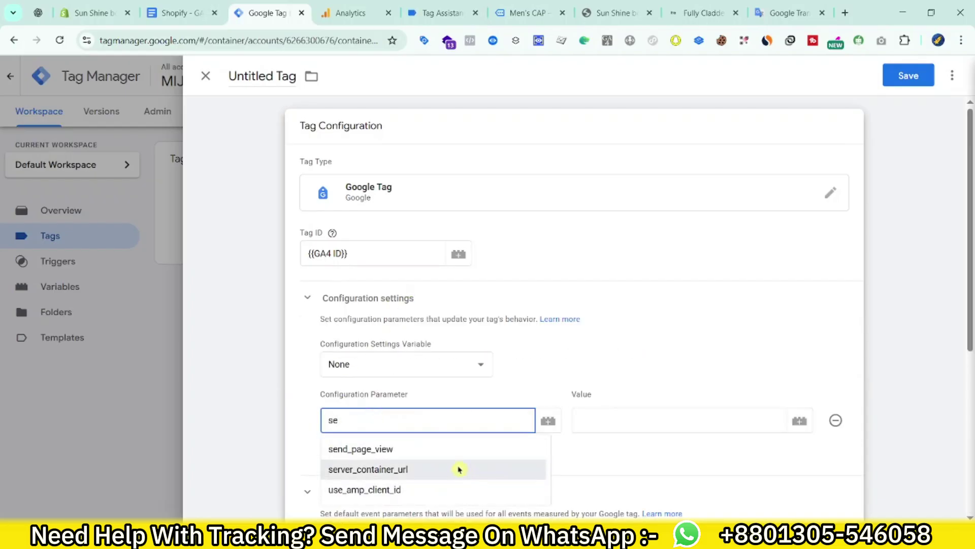
pyautogui.click(448, 449)
pyautogui.click(590, 419)
pyautogui.write('fal')
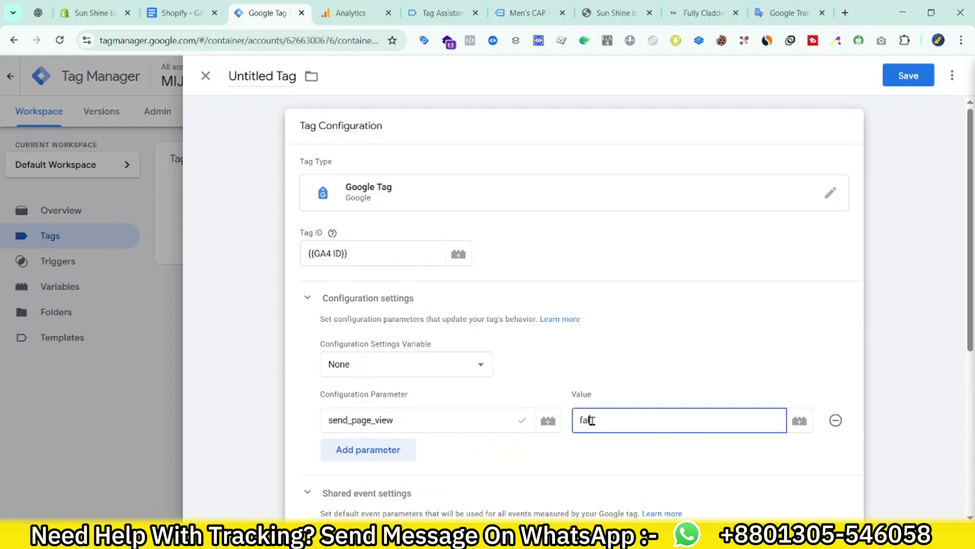
pyautogui.write('se')
pyautogui.doubleClick(238, 76)
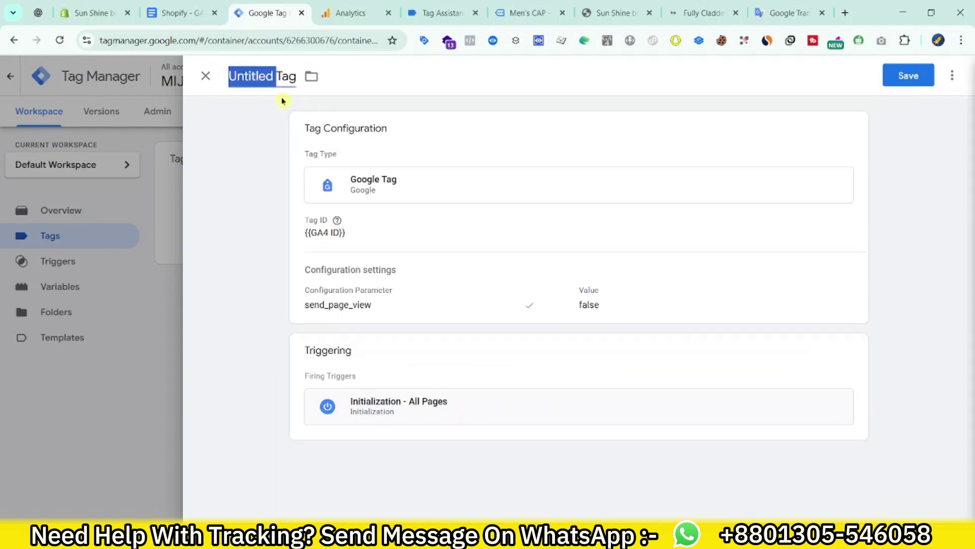
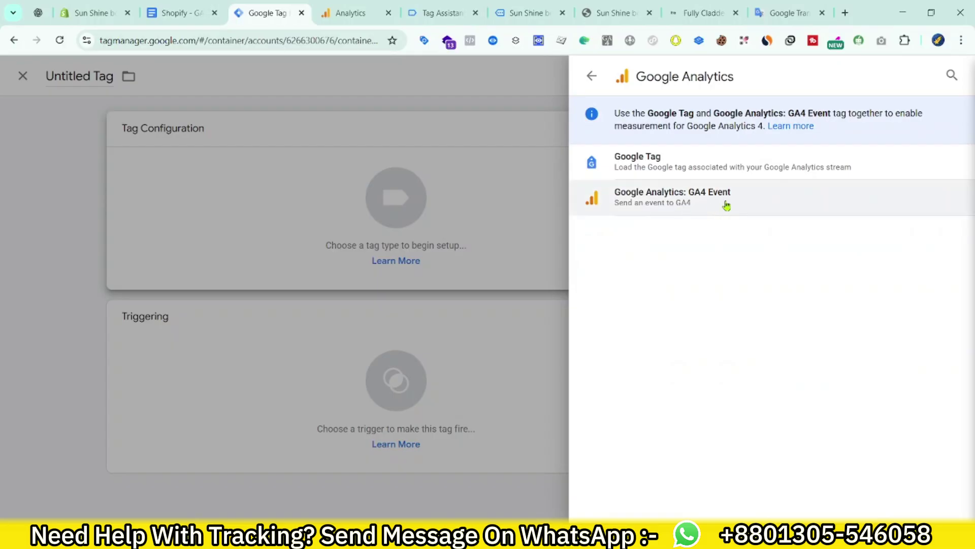
# - Choose Google Analytics: GA4 Event as the new tag's type and set its Measurement ID to {{GA4 ID}}
pyautogui.click(665, 200)
pyautogui.click(370, 262)
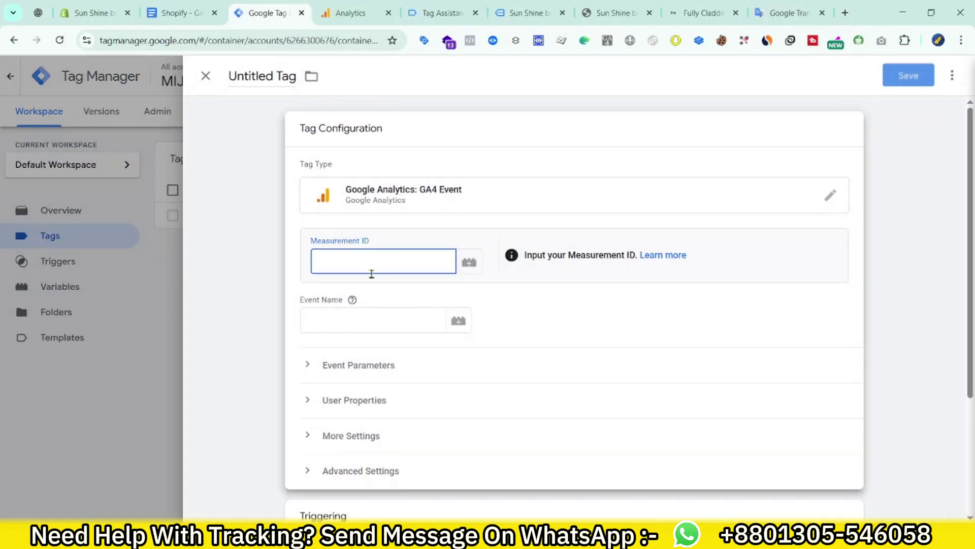
pyautogui.write('{{GA4 ID}}')
pyautogui.press('Tab')
pyautogui.click(400, 261)
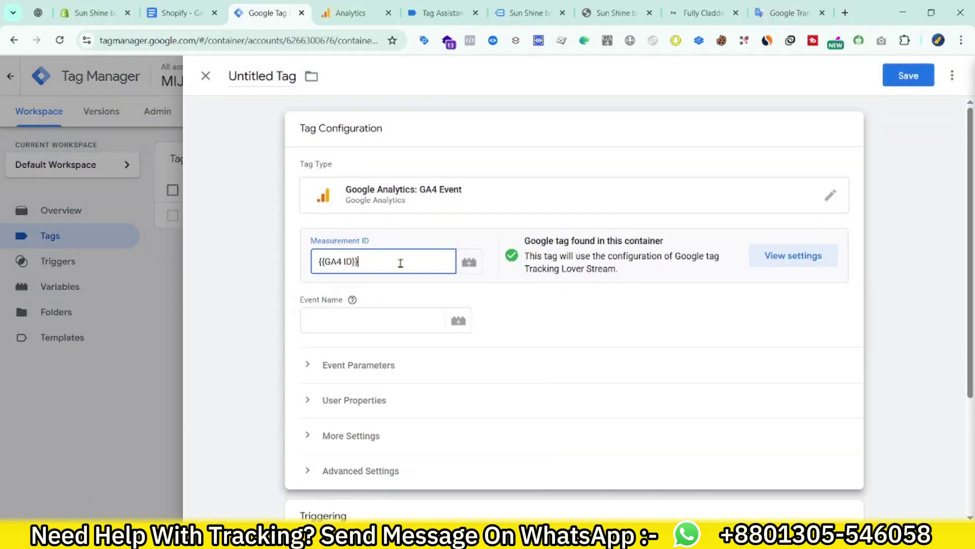
# - Copy page_view from the tracking document and enter it as the GA4 Event tag's event name
pyautogui.click(347, 315)
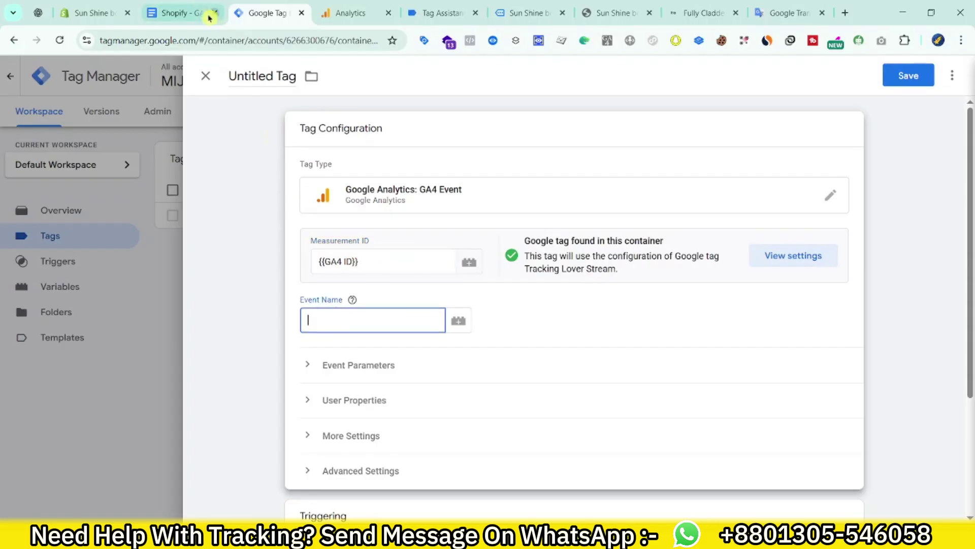
pyautogui.click(180, 13)
pyautogui.doubleClick(443, 206)
pyautogui.hotkey('ctrl', 'c')
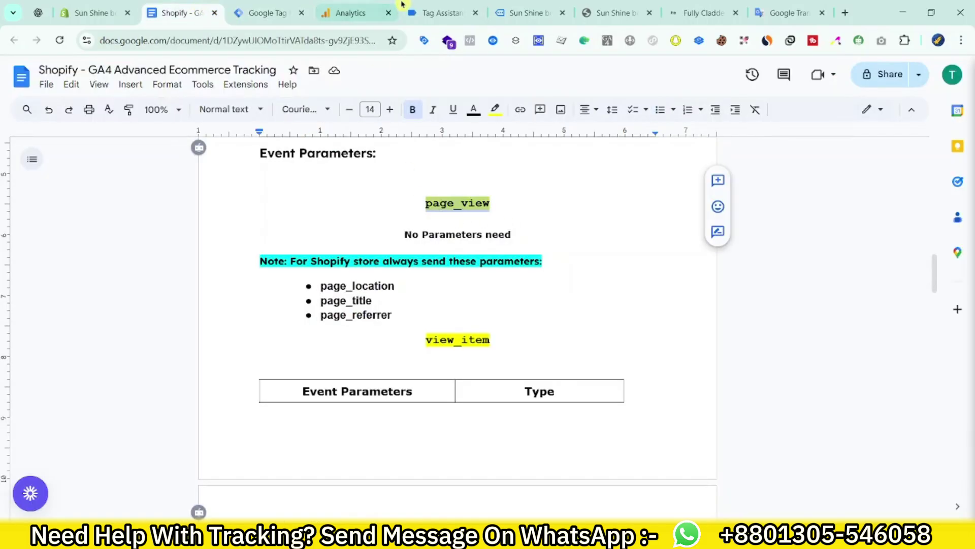
pyautogui.click(262, 12)
pyautogui.hotkey('ctrl', 'v')
# - Check the page_view parameters in the tracking document and add three empty event parameter rows to the tag
pyautogui.scroll(-1, 357, 351)
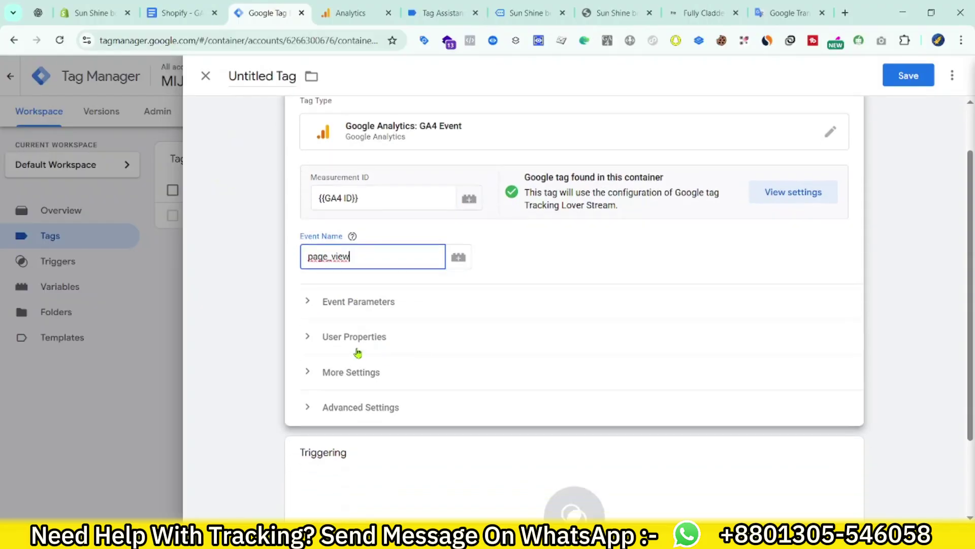
pyautogui.click(213, 6)
pyautogui.scroll(-1, 458, 235)
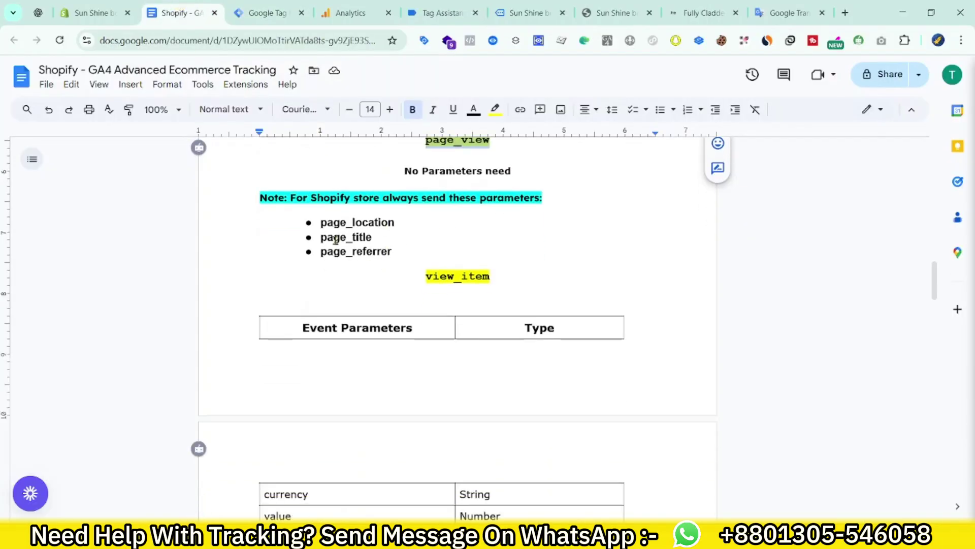
pyautogui.click(261, 12)
pyautogui.click(320, 302)
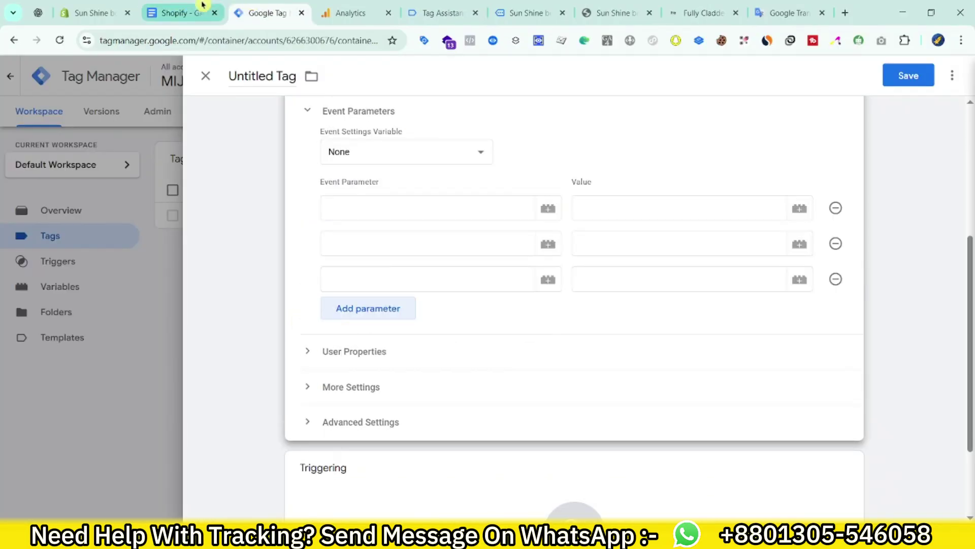
# - Copy page_location, page_title and page_referrer from the tracking document into the tag's three event parameter names
pyautogui.click(205, 12)
pyautogui.doubleClick(349, 223)
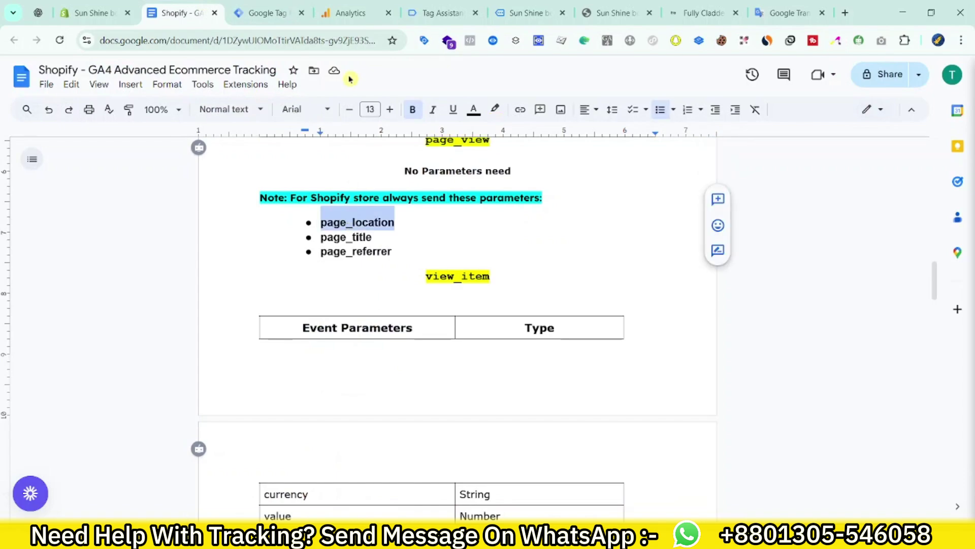
pyautogui.hotkey('ctrl', 'c')
pyautogui.click(262, 12)
pyautogui.hotkey('ctrl', 'v')
pyautogui.click(206, 13)
pyautogui.doubleClick(340, 237)
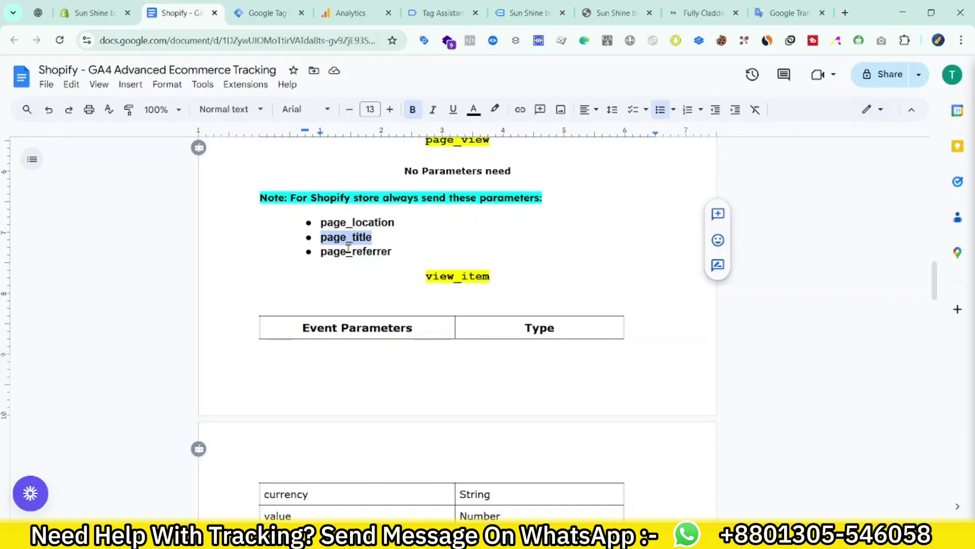
pyautogui.doubleClick(348, 251)
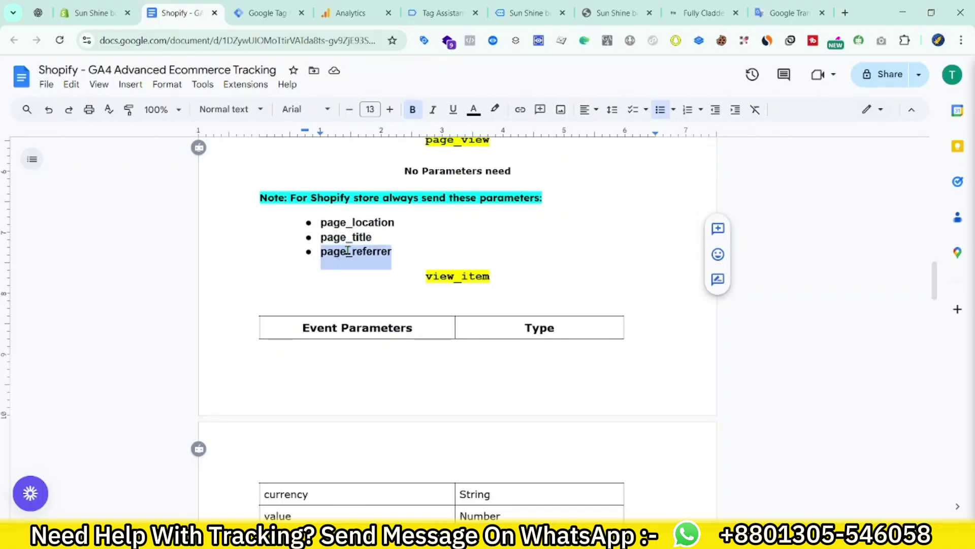
pyautogui.hotkey('ctrl', 'c')
pyautogui.click(266, 13)
pyautogui.hotkey('ctrl', 'v')
# - Set page_location to {{Page URL}}, page_title to {{Page Path}} and page_referrer to {{Referrer}}
pyautogui.click(649, 209)
pyautogui.write('{{ur')
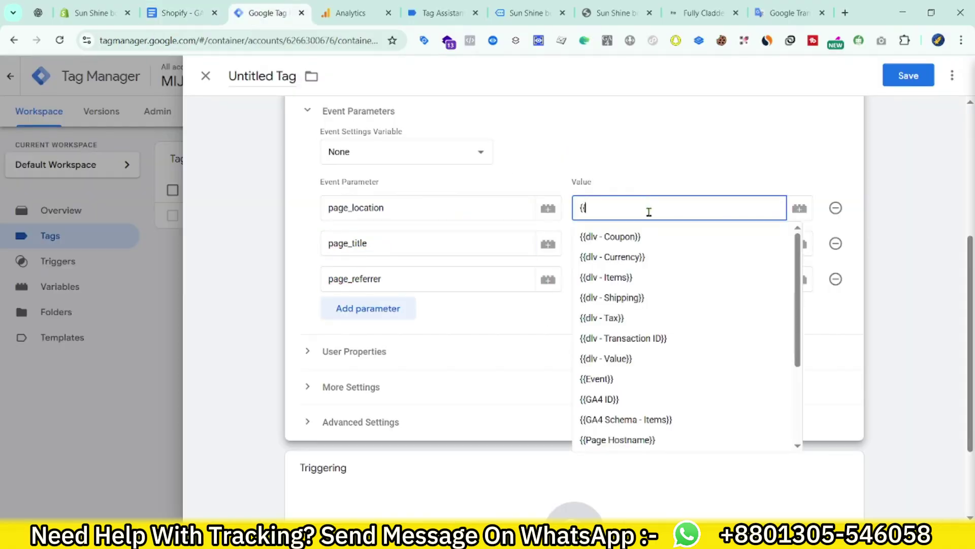
pyautogui.click(656, 255)
pyautogui.click(658, 280)
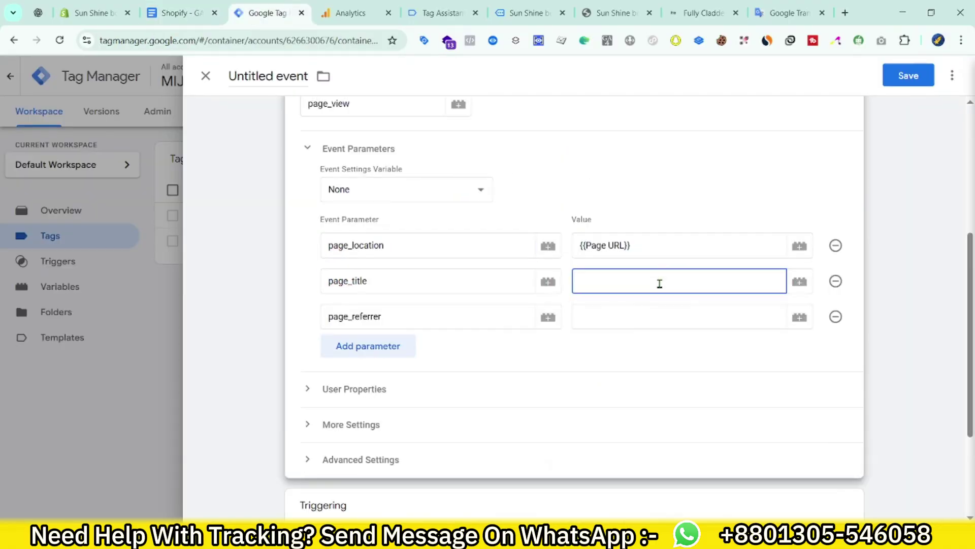
pyautogui.write('{{pa')
pyautogui.click(610, 333)
pyautogui.click(613, 318)
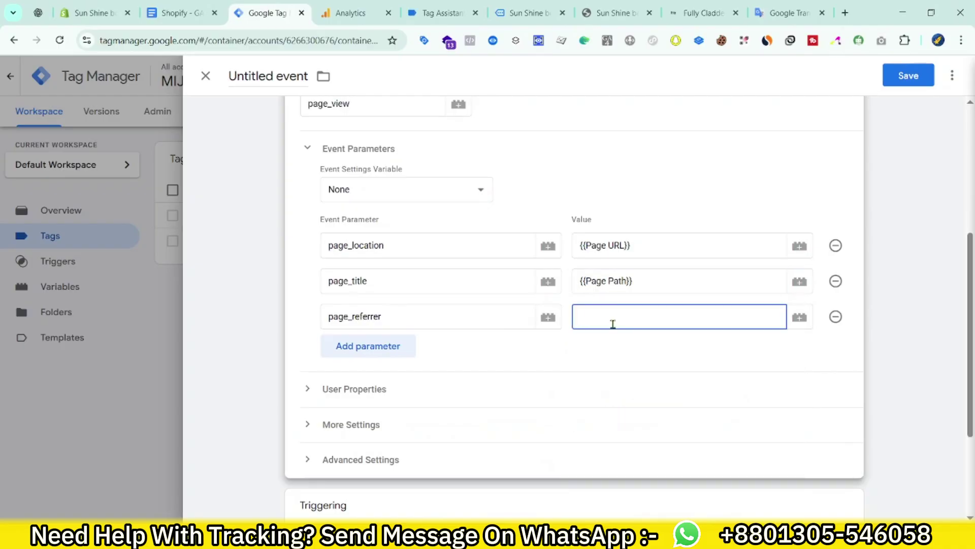
pyautogui.write('{{re')
pyautogui.click(617, 363)
# - Assign a firing trigger to the page_view event tag
pyautogui.scroll(-2, 704, 232)
pyautogui.click(682, 288)
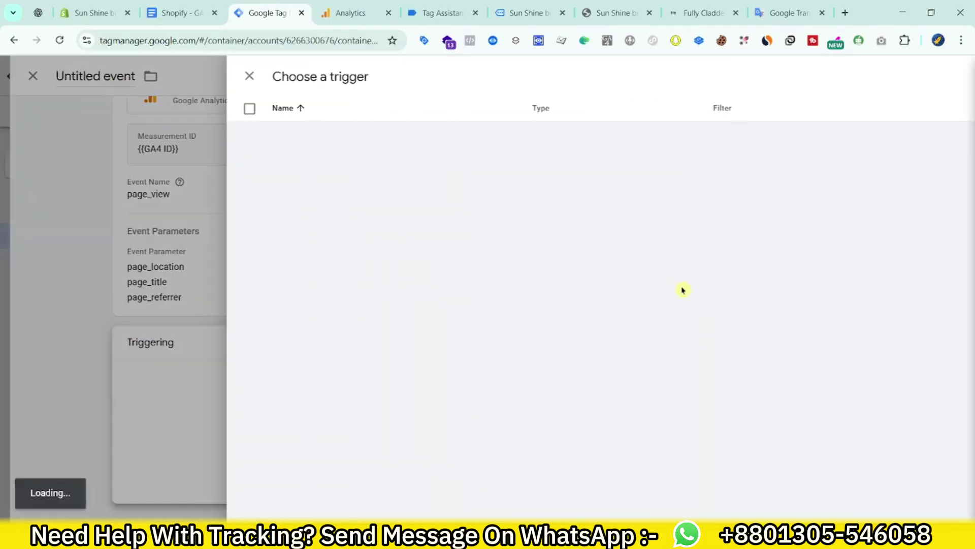
pyautogui.click(348, 285)
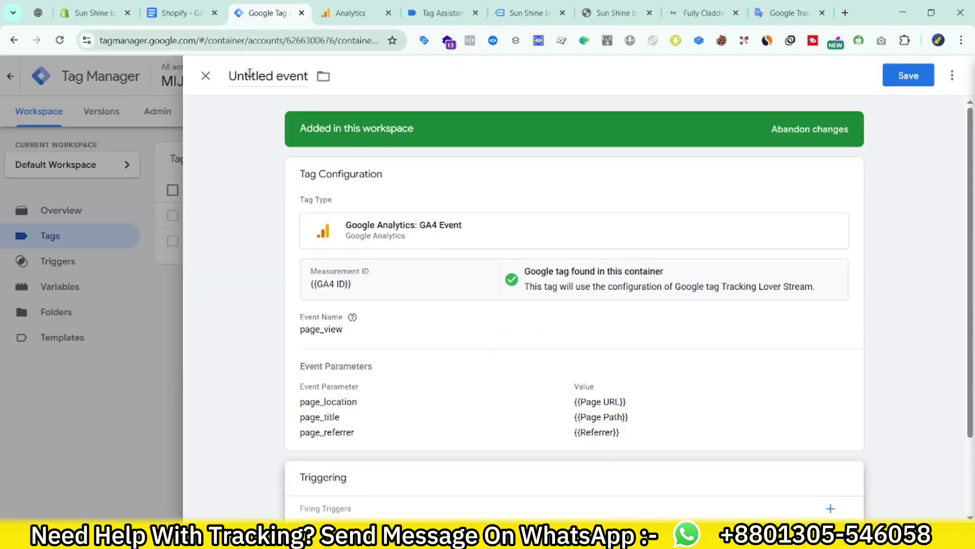
# - Name the tag GA4 - PageView || Tag and save it
pyautogui.doubleClick(254, 77)
pyautogui.write('GA4 - PA')
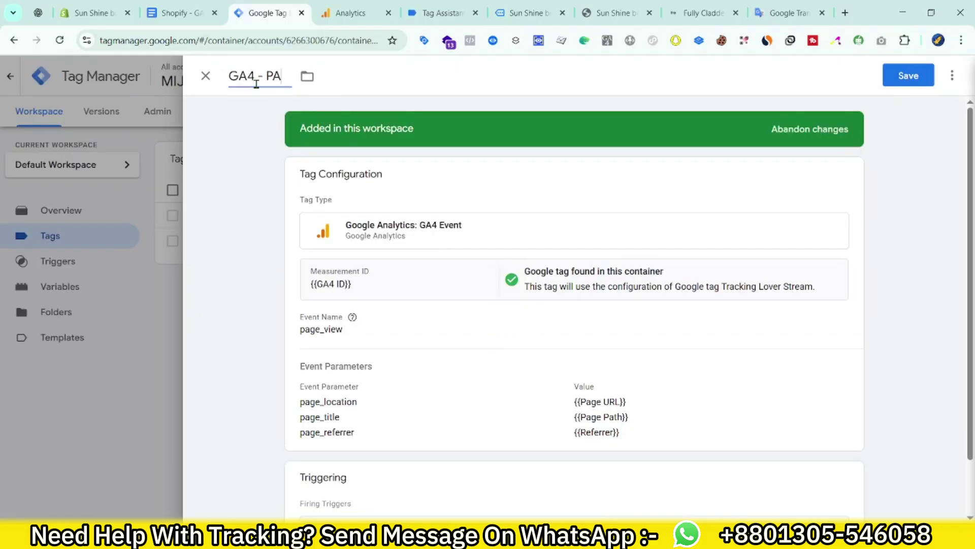
pyautogui.click(890, 82)
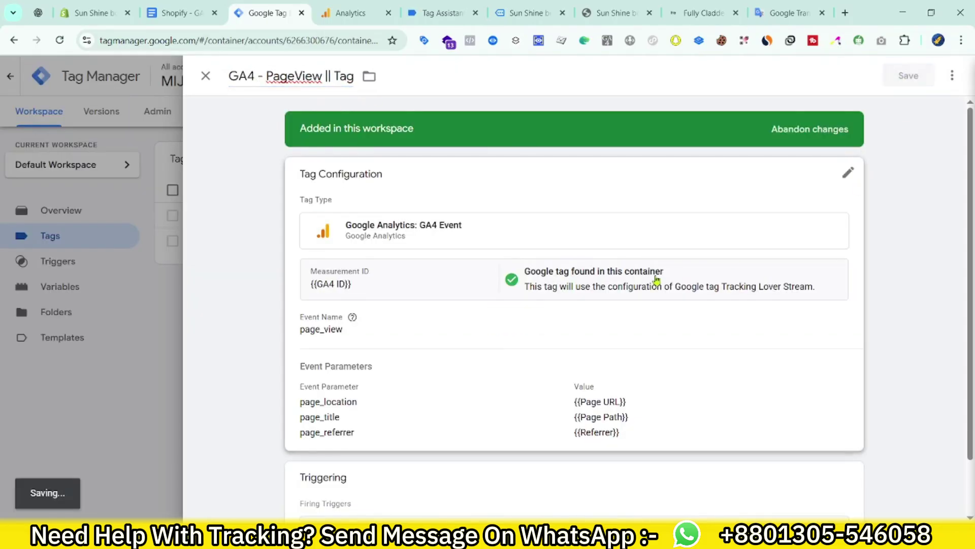
# - Create a new Google Analytics: GA4 Event tag with {{GA4 ID}} as its measurement ID
pyautogui.click(925, 161)
pyautogui.click(576, 170)
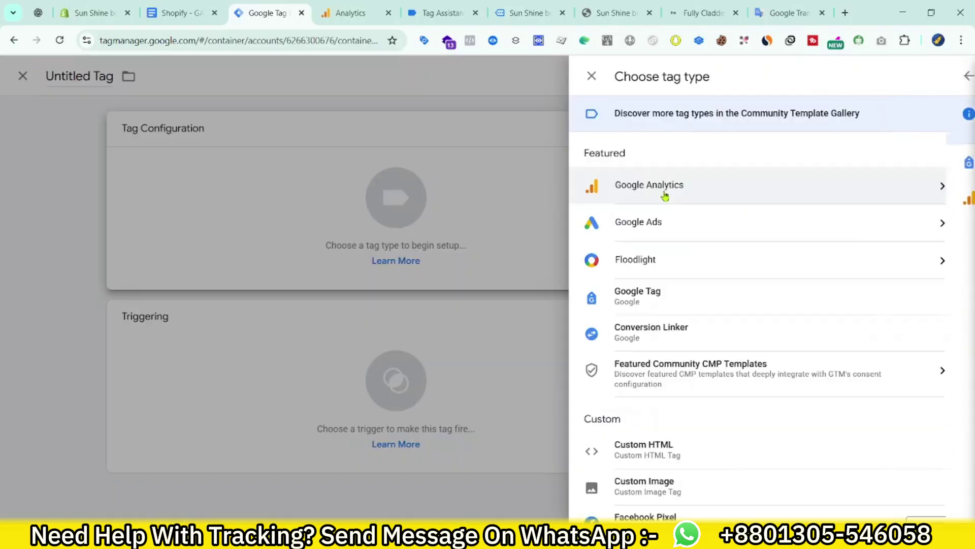
pyautogui.click(694, 196)
pyautogui.click(752, 211)
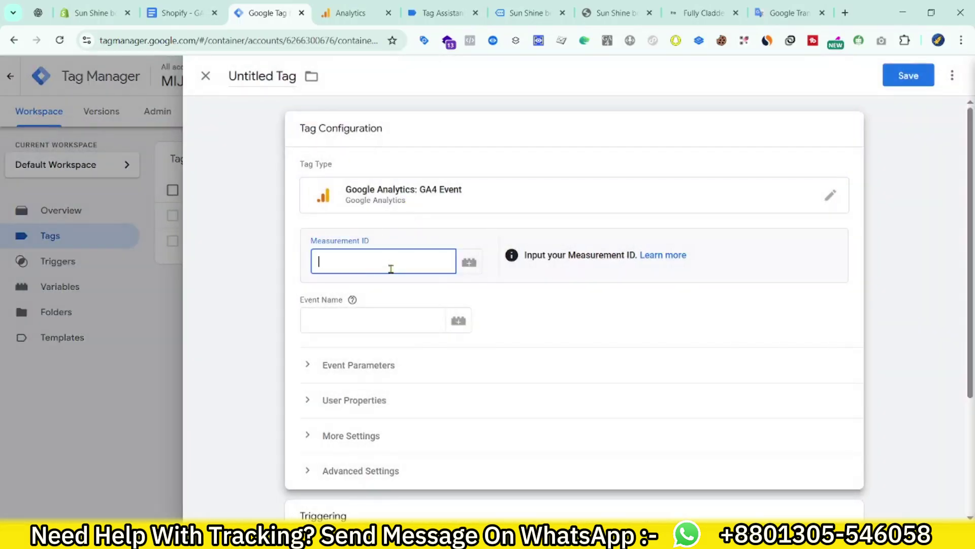
pyautogui.click(392, 270)
pyautogui.write('{{GA4 ID}}')
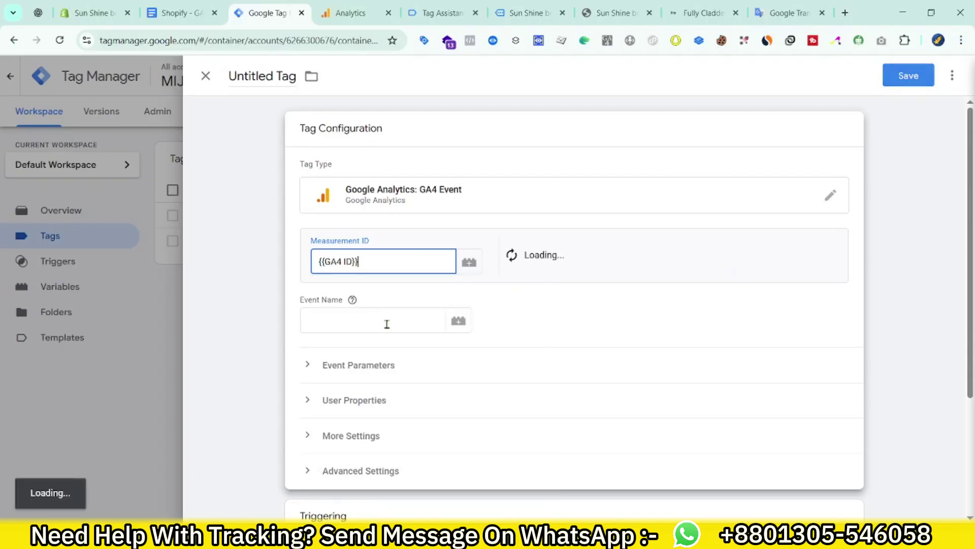
# - Copy the view_item event name from the tracking document into the new tag's event name
pyautogui.click(174, 4)
pyautogui.scroll(-5, 403, 281)
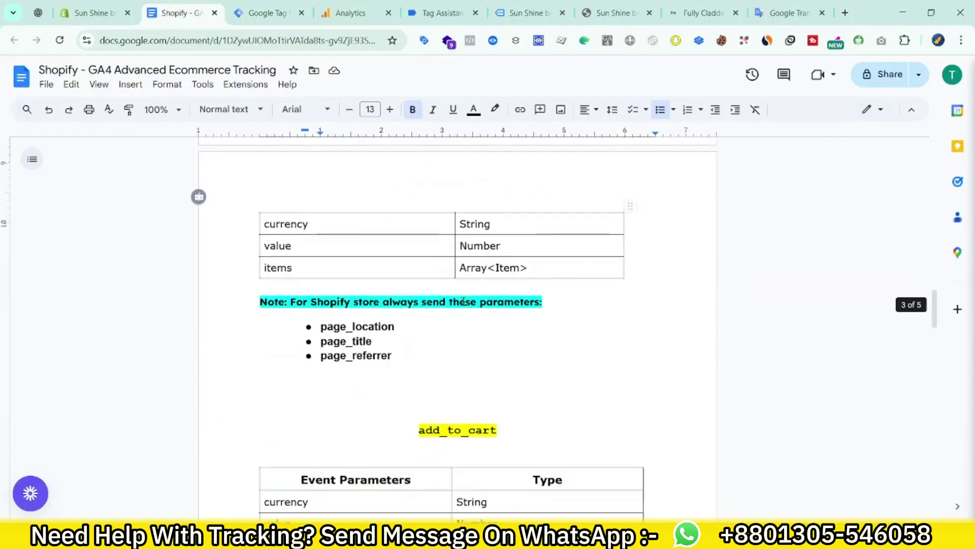
pyautogui.scroll(4, 454, 208)
pyautogui.doubleClick(455, 212)
pyautogui.hotkey('ctrl', 'Tab')
pyautogui.click(364, 320)
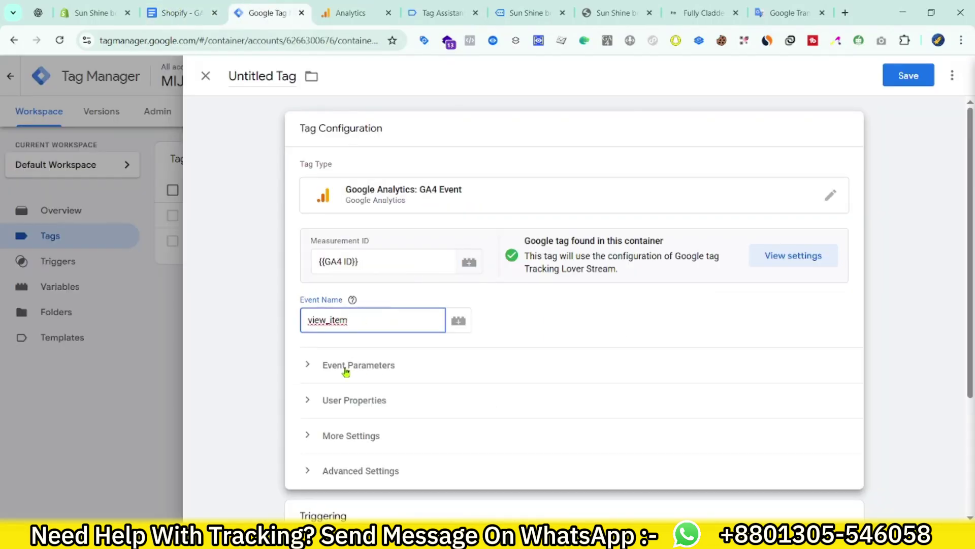
# - Check the view_item parameters in the tracking document and add six empty event parameter rows to the tag
pyautogui.click(315, 374)
pyautogui.click(178, 12)
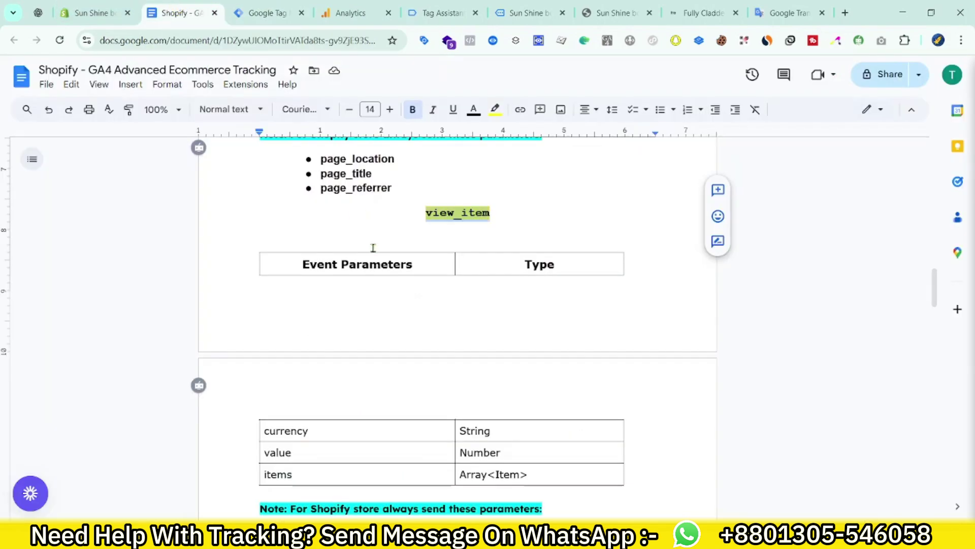
pyautogui.scroll(-3, 469, 351)
pyautogui.scroll(1, 470, 350)
pyautogui.scroll(2, 484, 344)
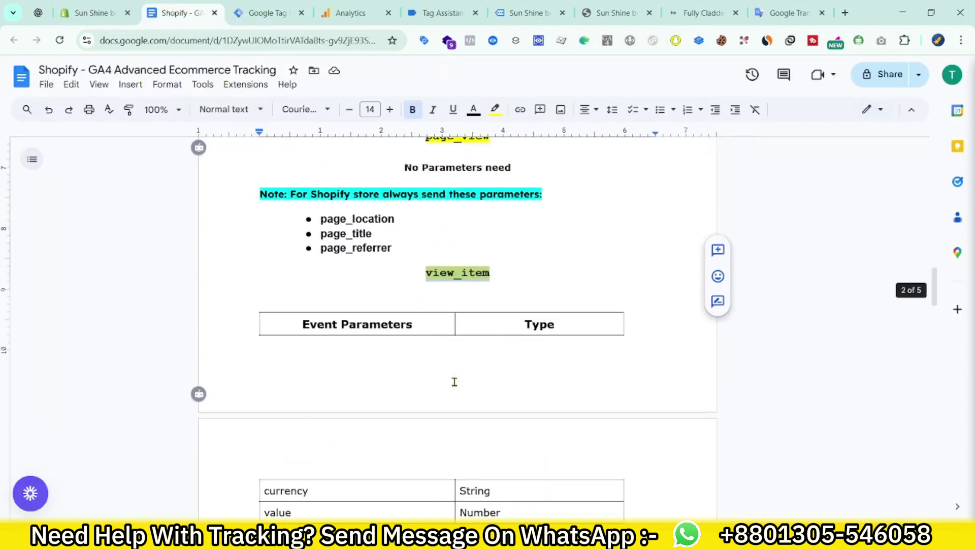
pyautogui.scroll(-1, 452, 380)
pyautogui.hotkey('ctrl', 'Tab')
pyautogui.click(360, 265)
pyautogui.click(360, 300)
pyautogui.click(360, 336)
pyautogui.click(360, 372)
pyautogui.click(360, 407)
# - Copy currency and value from the tracking document into the first and third event parameter names
pyautogui.hotkey('ctrl', 'shift', 'Tab')
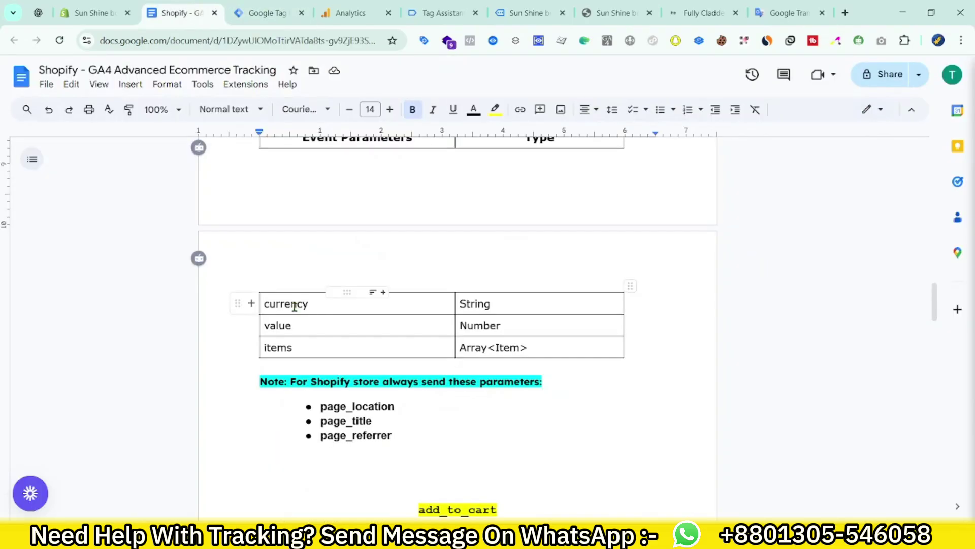
pyautogui.doubleClick(292, 304)
pyautogui.click(270, 13)
pyautogui.hotkey('ctrl', 'v')
pyautogui.hotkey('ctrl', 'shift', 'Tab')
pyautogui.doubleClick(277, 325)
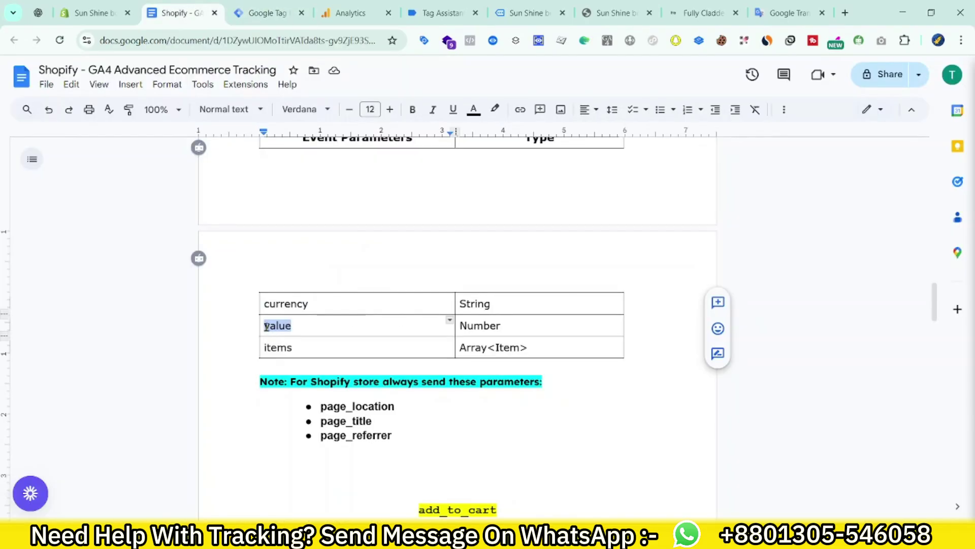
pyautogui.click(284, 11)
pyautogui.click(359, 342)
pyautogui.write('value')
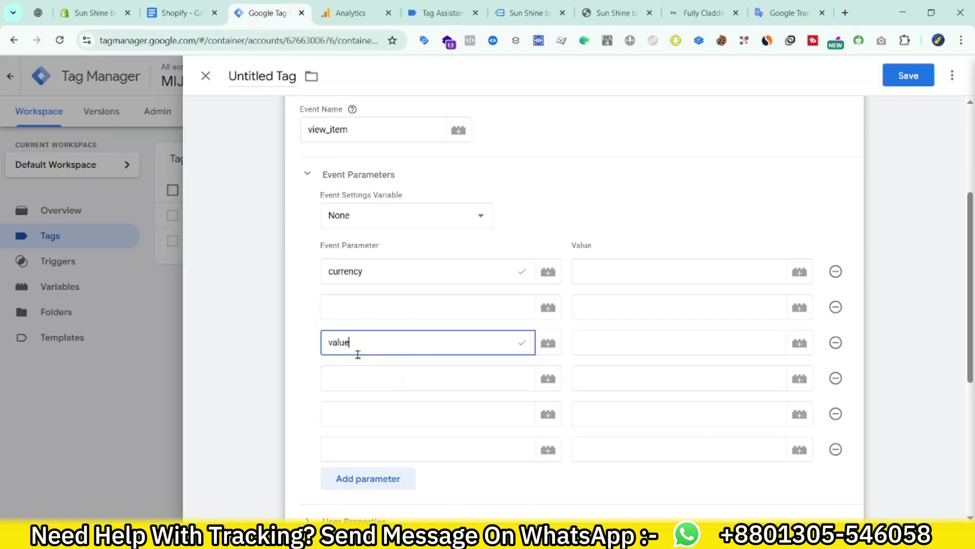
# - Copy items from the tracking document into the second event parameter name
pyautogui.hotkey('ctrl', 'shift', 'Tab')
pyautogui.doubleClick(279, 347)
pyautogui.hotkey('ctrl', 'c')
pyautogui.click(257, 13)
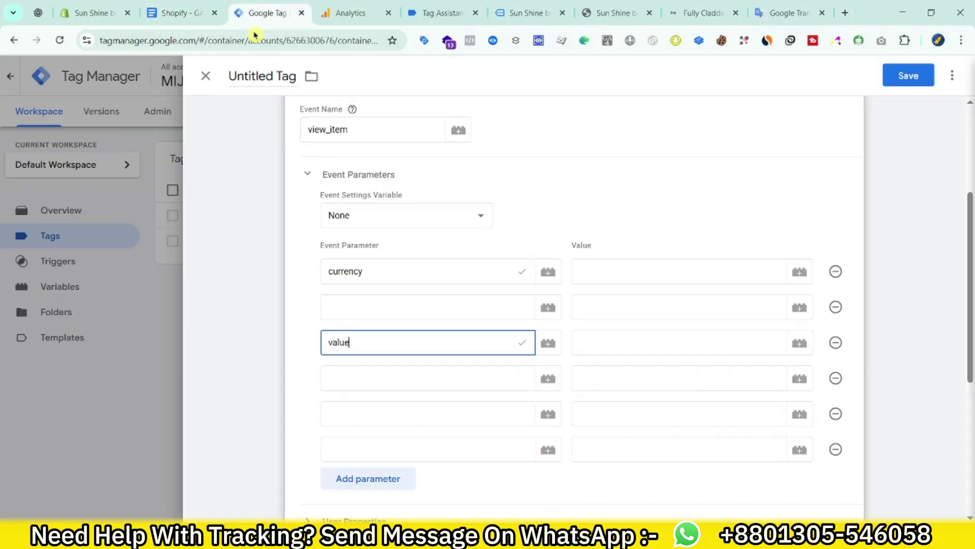
pyautogui.click(351, 311)
pyautogui.hotkey('ctrl', 'v')
# - Copy page_location from the tracking document into the fourth event parameter name
pyautogui.click(196, 9)
pyautogui.scroll(-3, 357, 293)
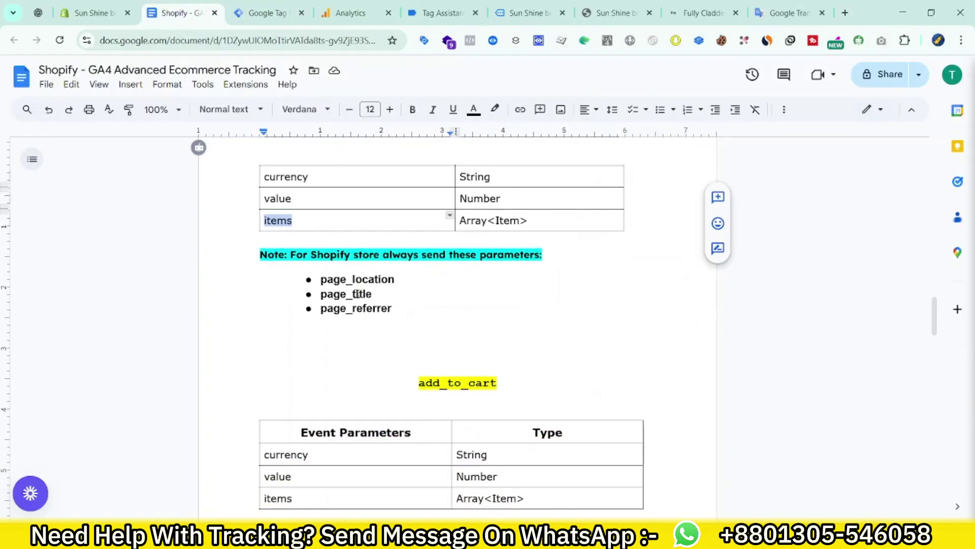
pyautogui.moveTo(321, 279); pyautogui.dragTo(388, 285)
pyautogui.hotkey('ctrl', 'c')
pyautogui.click(266, 13)
pyautogui.click(425, 377)
pyautogui.hotkey('ctrl', 'v')
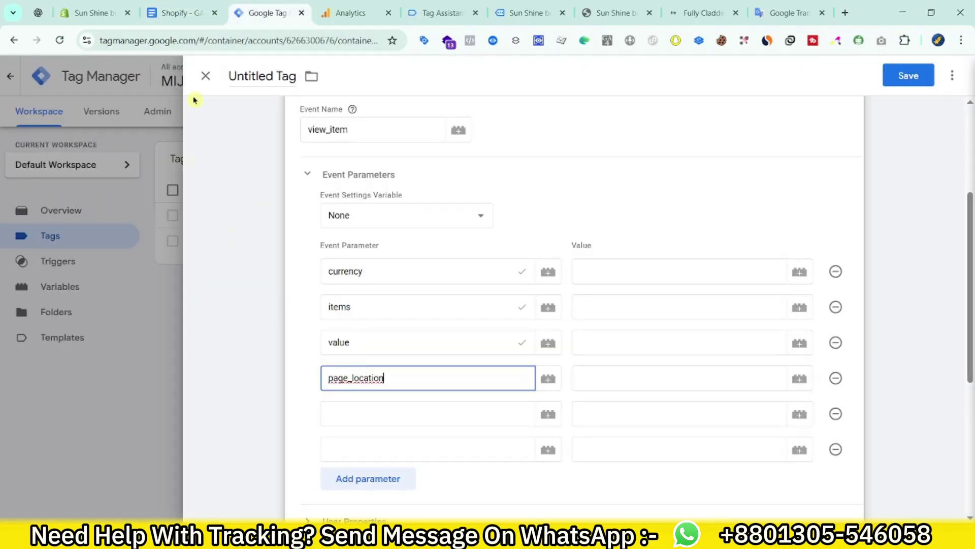
# - Copy page_title and page_referrer from the tracking document into the last two event parameter names
pyautogui.click(180, 12)
pyautogui.doubleClick(346, 294)
pyautogui.click(267, 13)
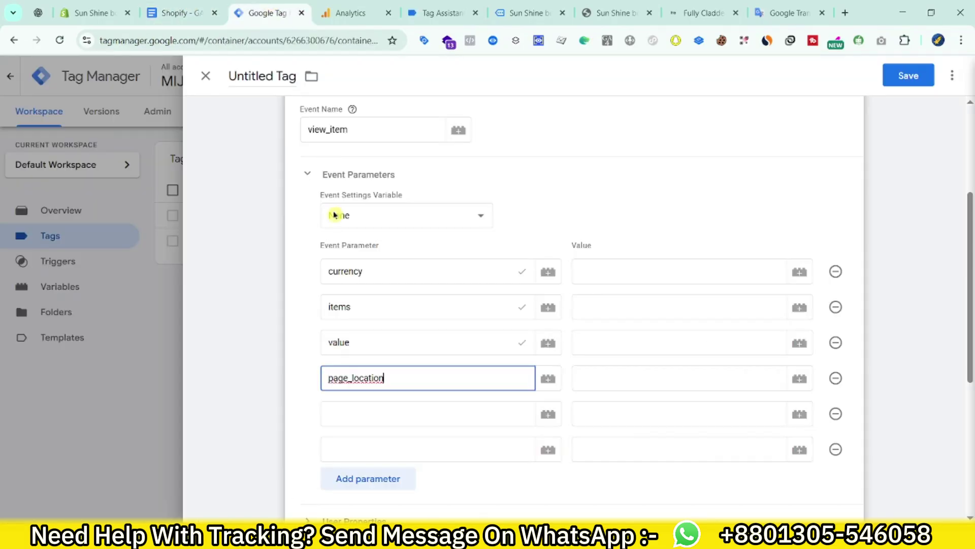
pyautogui.click(372, 414)
pyautogui.hotkey('ctrl', 'v')
pyautogui.click(180, 13)
pyautogui.doubleClick(355, 311)
pyautogui.click(266, 12)
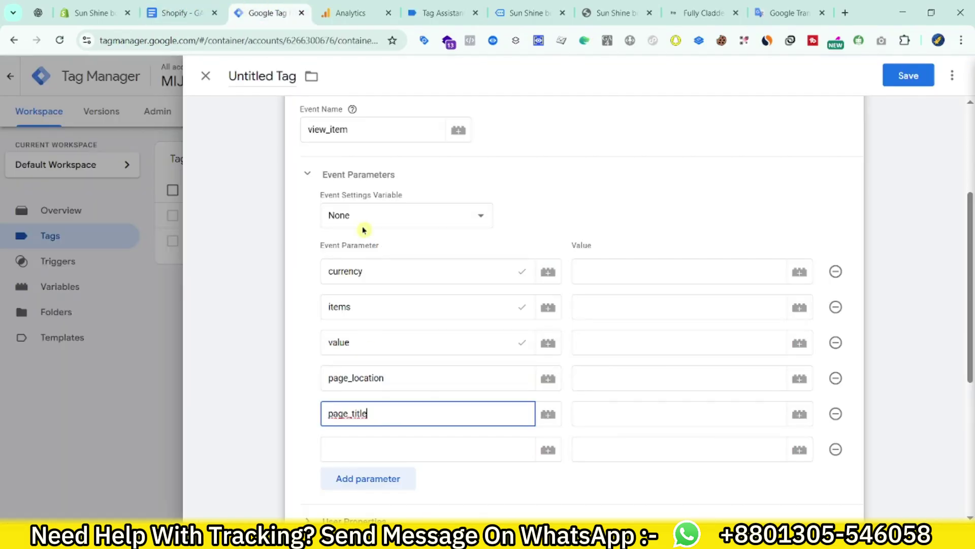
pyautogui.click(379, 441)
pyautogui.hotkey('ctrl', 'v')
# - Set currency to {{dlv - Currency}}, items to {{GA4 Schema - Items}} and value to {{dlv - Value}}
pyautogui.click(605, 273)
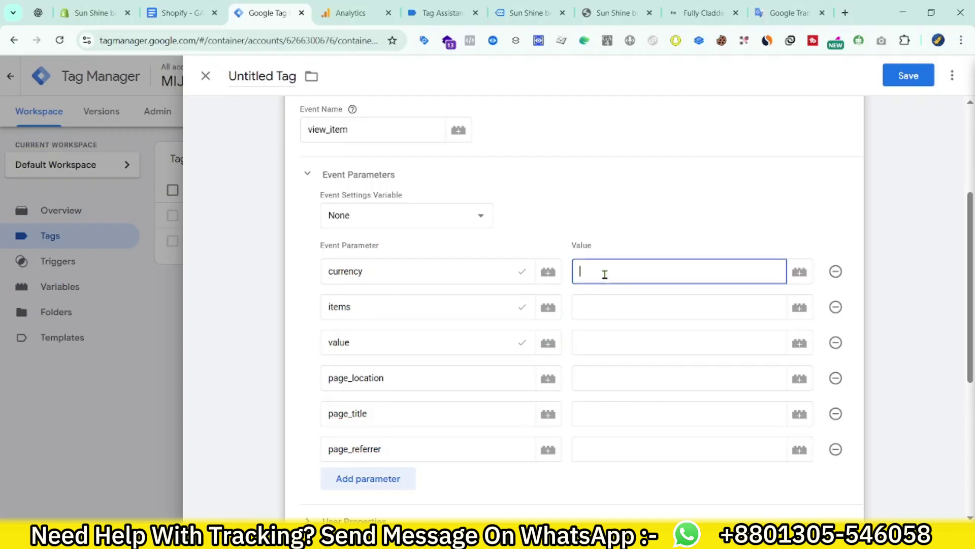
pyautogui.write('{{curr')
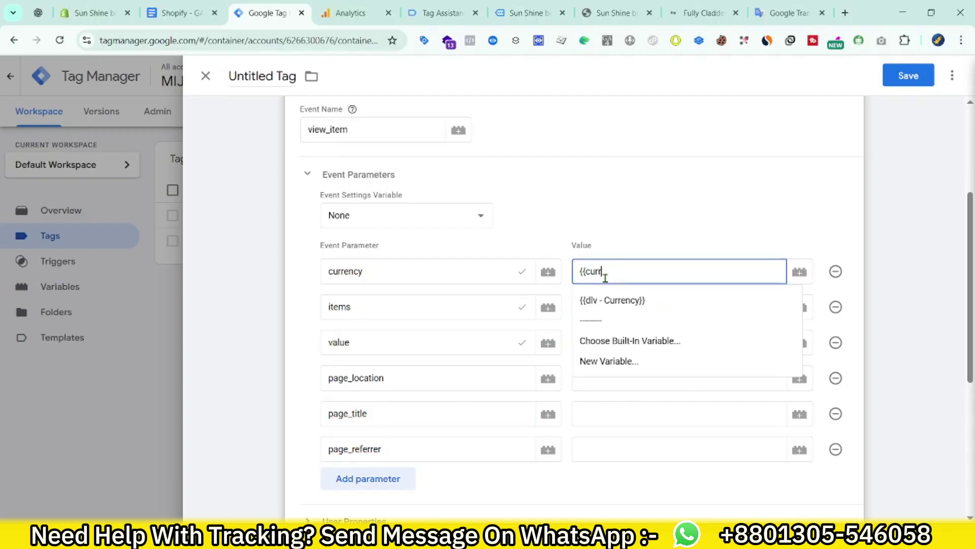
pyautogui.click(625, 301)
pyautogui.click(630, 305)
pyautogui.write('{{it')
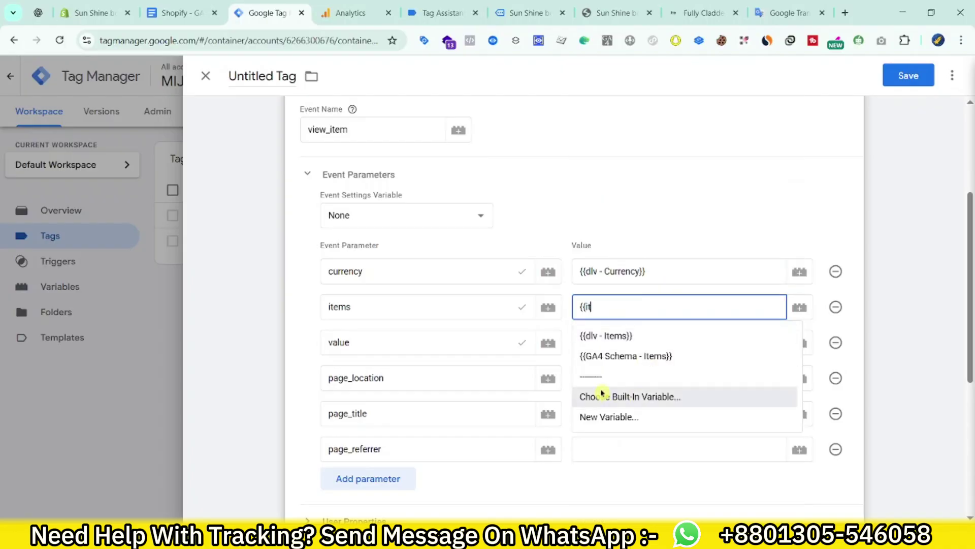
pyautogui.click(694, 357)
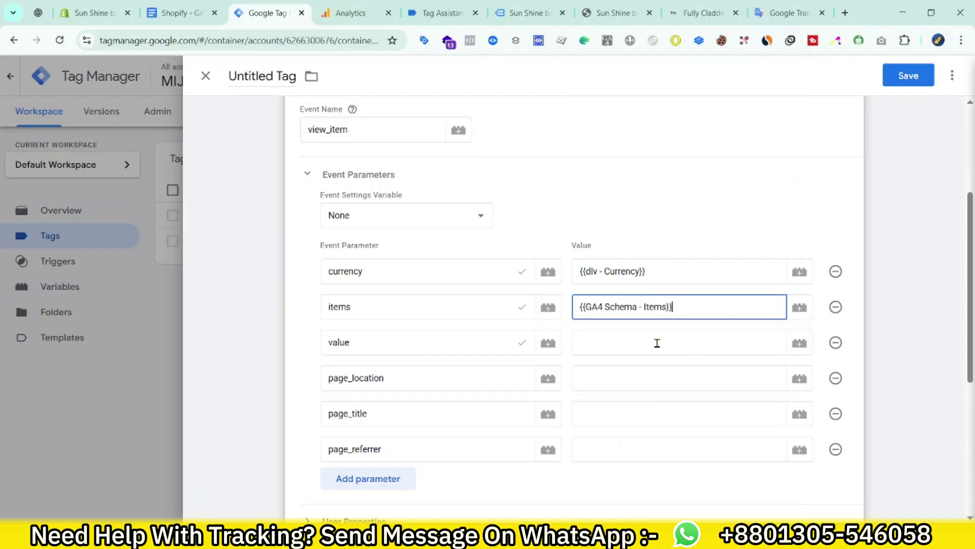
pyautogui.click(656, 343)
pyautogui.write('{{val')
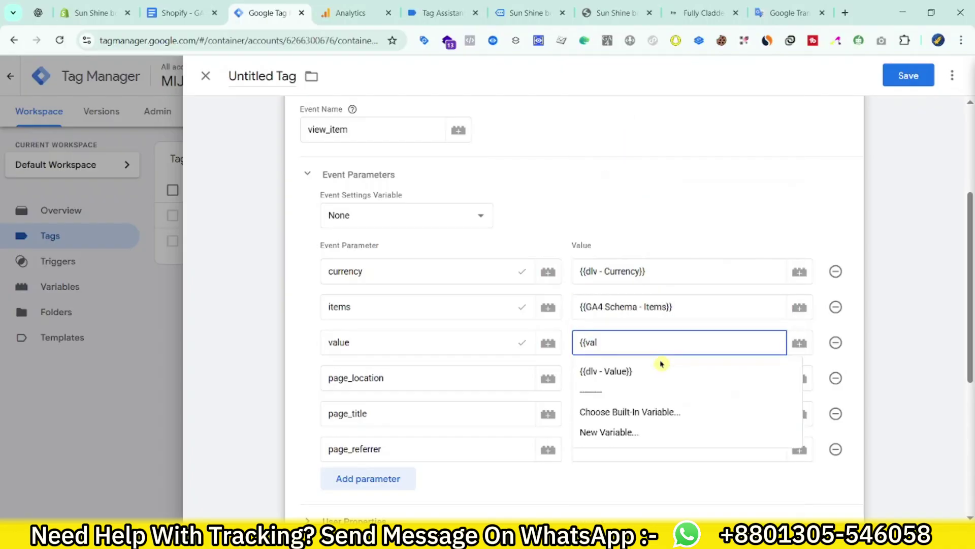
pyautogui.click(656, 371)
# - Set the view_item tag's page_location to {{Page URL}}, page_title to {{Page Path}} and page_referrer to {{Referrer}}
pyautogui.click(635, 380)
pyautogui.write('{')
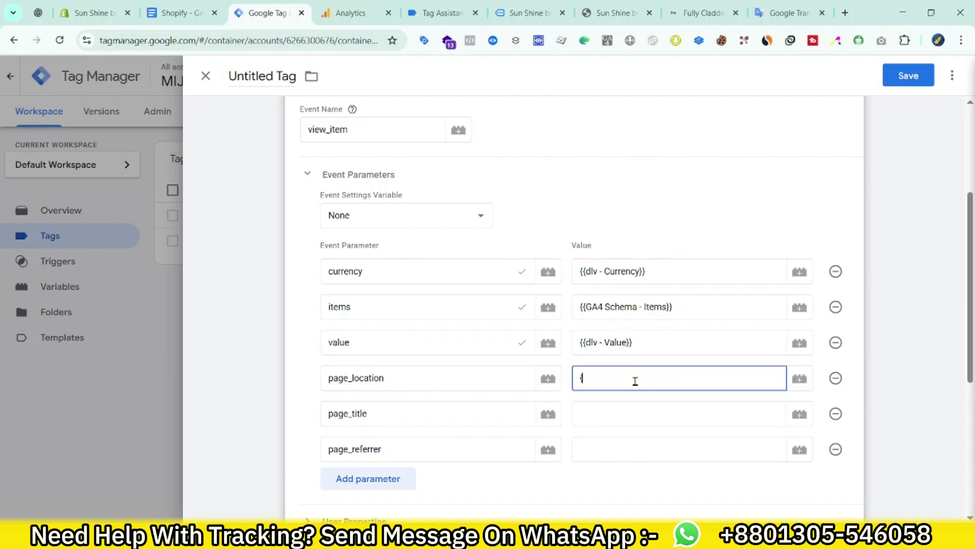
pyautogui.write('{ur')
pyautogui.click(647, 435)
pyautogui.click(632, 422)
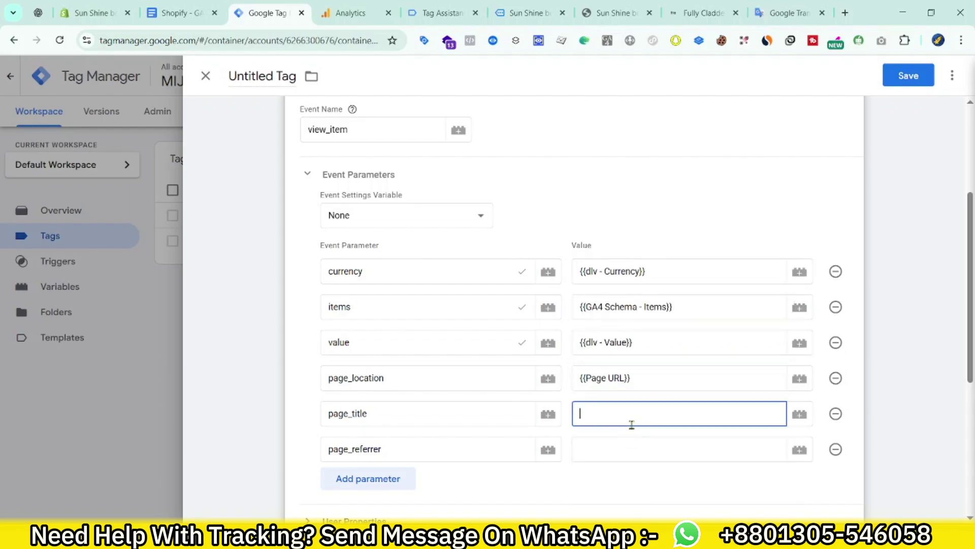
pyautogui.write('{{pat')
pyautogui.click(650, 442)
pyautogui.click(652, 441)
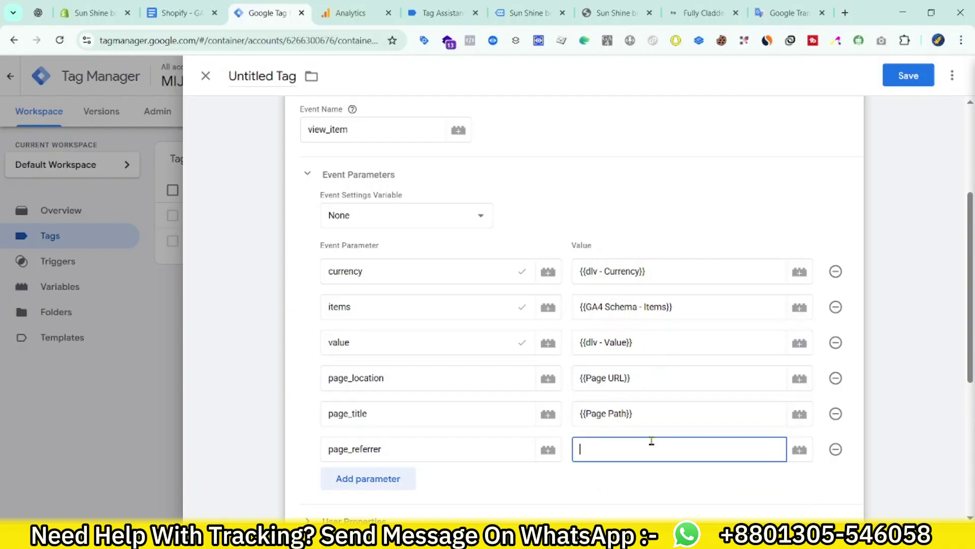
pyautogui.write('{{ref')
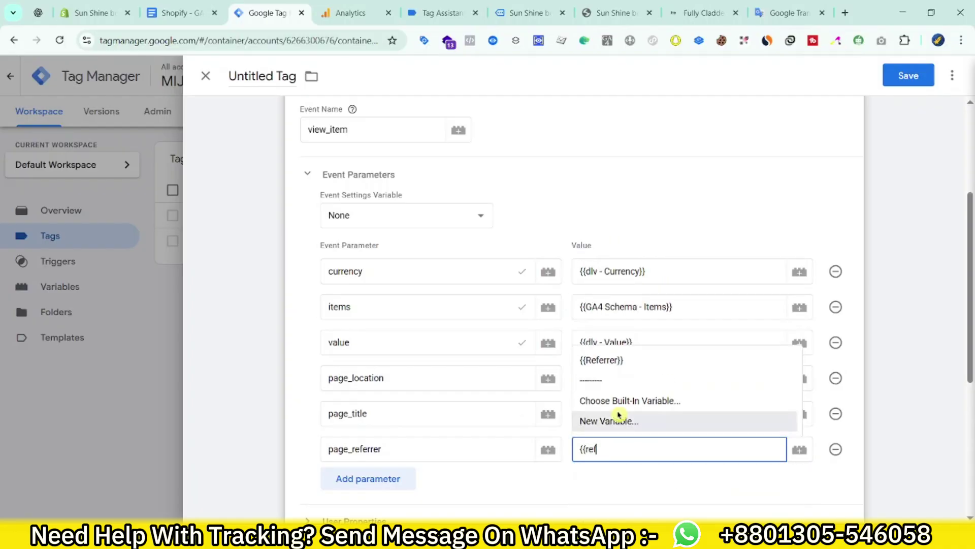
pyautogui.click(615, 359)
# - Assign the Event - view_item trigger to the view_item tag
pyautogui.scroll(-10, 451, 356)
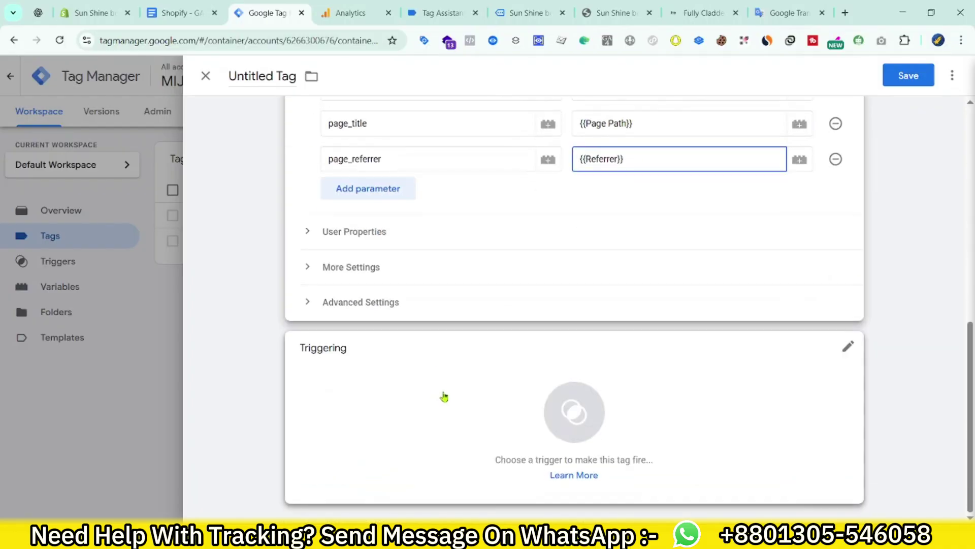
pyautogui.click(442, 394)
pyautogui.click(285, 274)
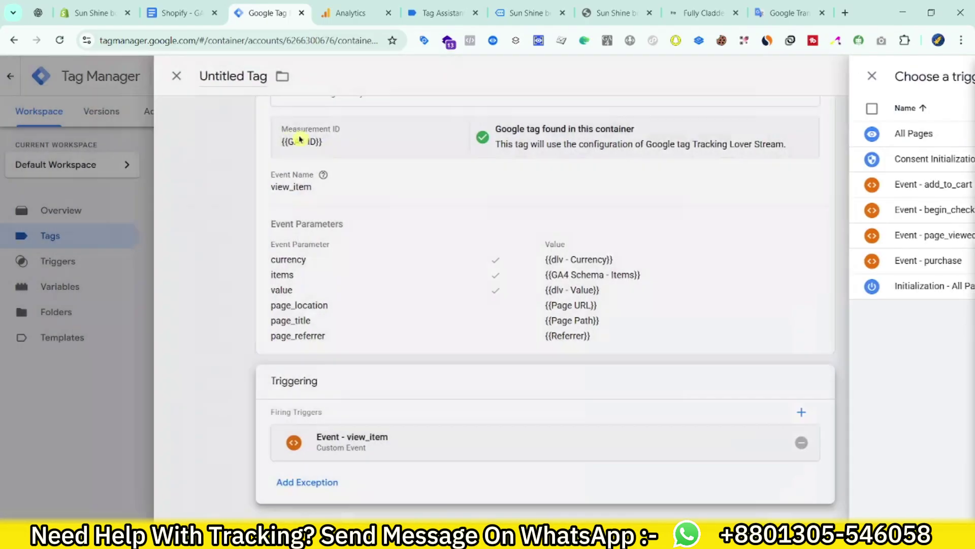
# - Name the tag GA4 - ViewItem || Tag and save it
pyautogui.doubleClick(251, 76)
pyautogui.press('BackSpace')
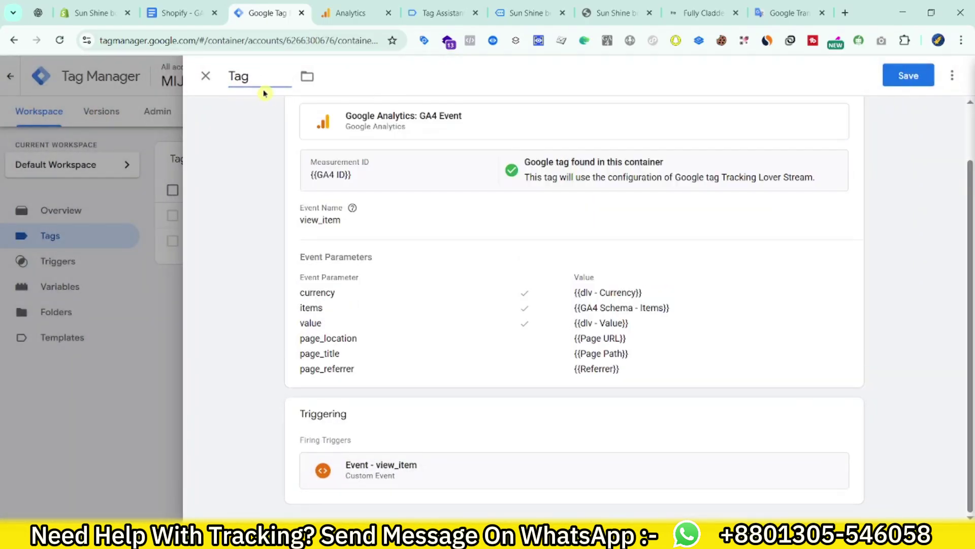
pyautogui.click(909, 76)
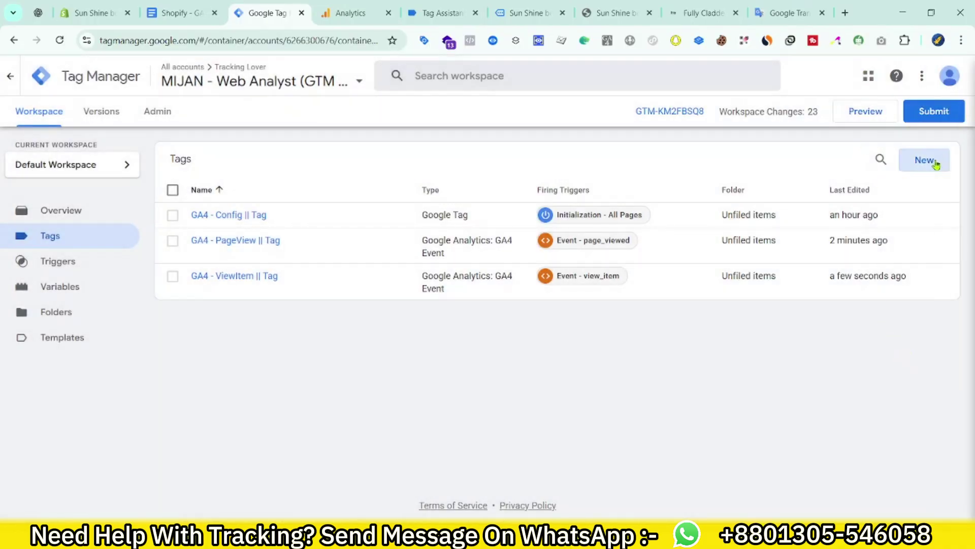
# - Create another Google Analytics: GA4 Event tag using {{GA4 ID}} as the measurement ID
pyautogui.click(936, 165)
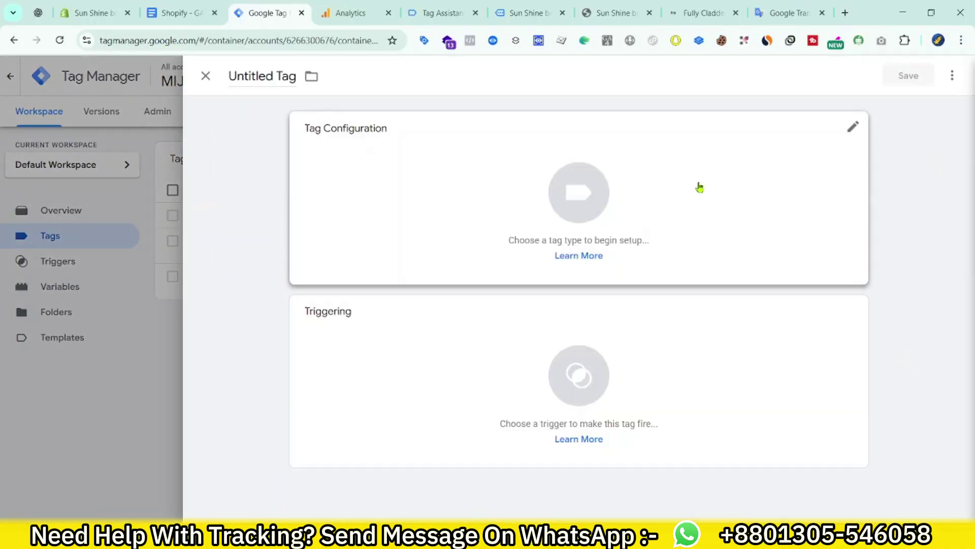
pyautogui.click(699, 185)
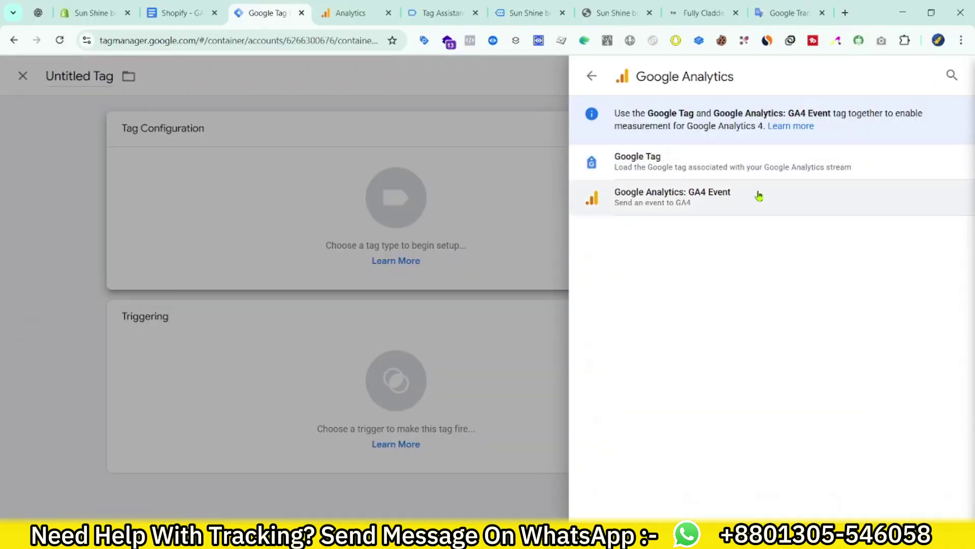
pyautogui.click(696, 192)
pyautogui.click(378, 265)
pyautogui.write('{{Ga')
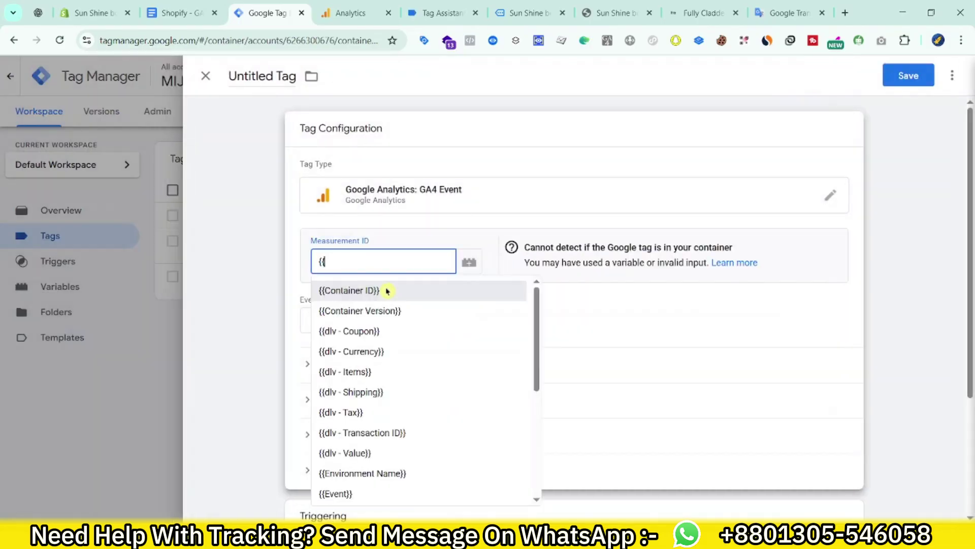
pyautogui.click(386, 291)
pyautogui.click(387, 309)
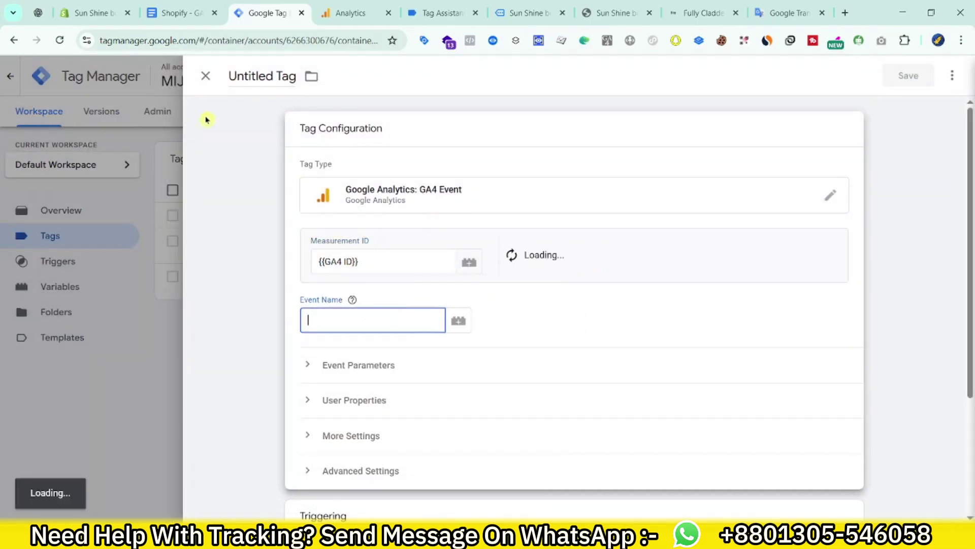
# - Copy the add_to_cart event name from the tracking document into the tag's event name
pyautogui.click(180, 12)
pyautogui.scroll(-3, 359, 314)
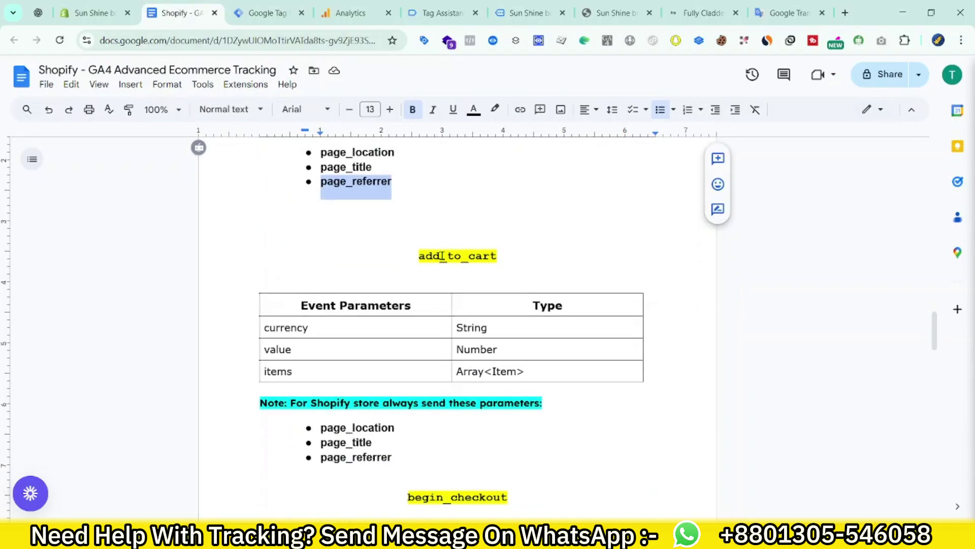
pyautogui.doubleClick(442, 255)
pyautogui.hotkey('ctrl', 'c')
pyautogui.click(264, 12)
pyautogui.hotkey('ctrl', 'v')
# - Add five blank event parameter rows to the add_to_cart event tag
pyautogui.click(315, 364)
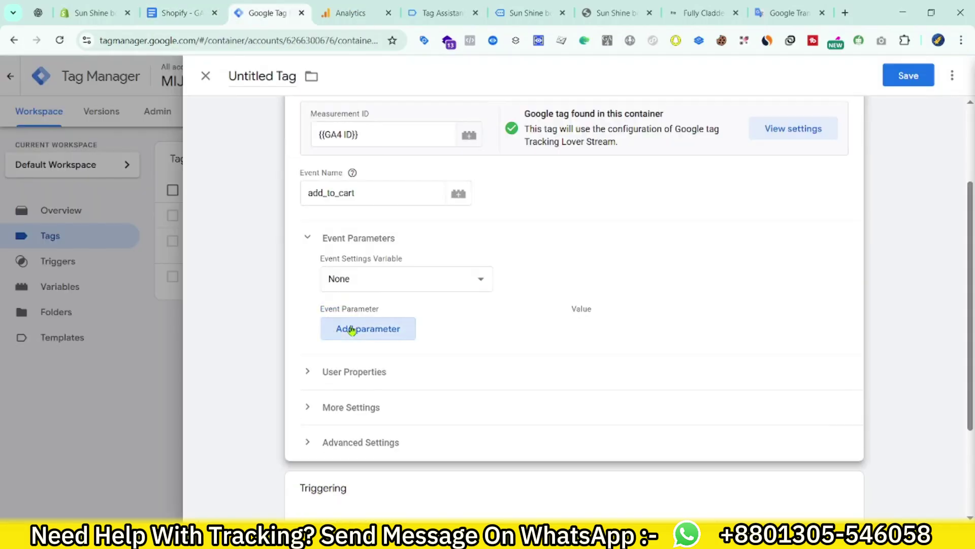
pyautogui.click(348, 327)
pyautogui.scroll(-3, 335, 297)
pyautogui.click(376, 197)
pyautogui.click(388, 229)
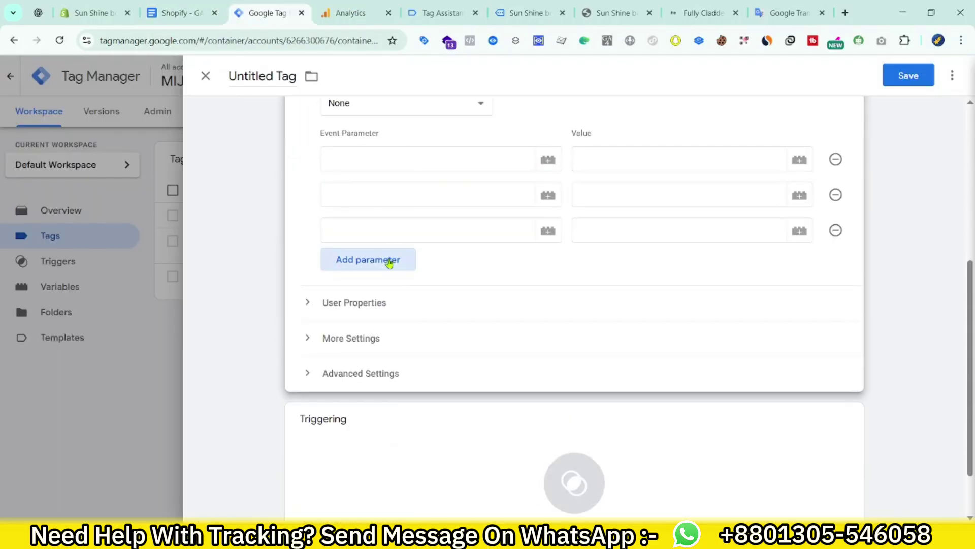
pyautogui.click(388, 262)
pyautogui.click(385, 294)
# - Copy the currency parameter name from the document's add_to_cart table into the tag's first event parameter row
pyautogui.click(386, 162)
pyautogui.click(181, 13)
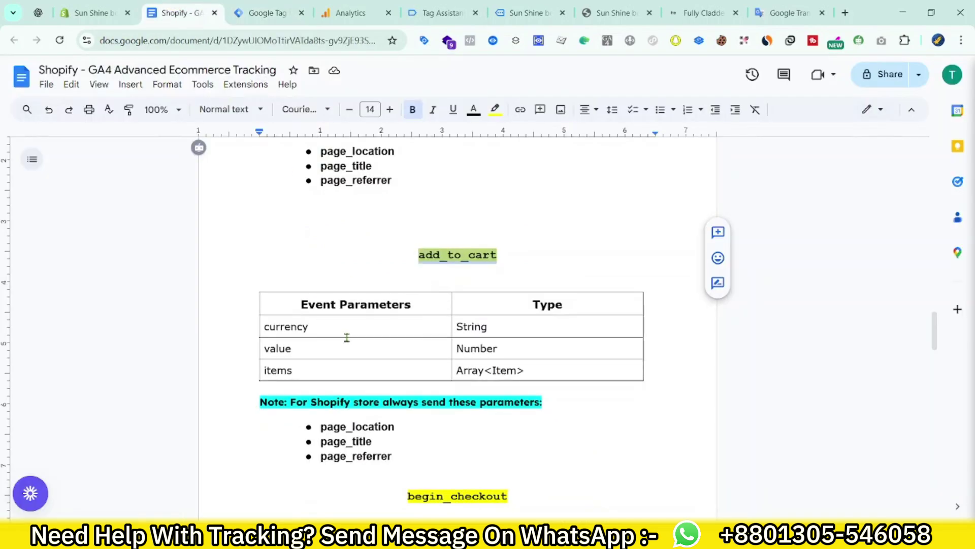
pyautogui.click(279, 268)
pyautogui.doubleClick(281, 266)
pyautogui.hotkey('ctrl', 'c')
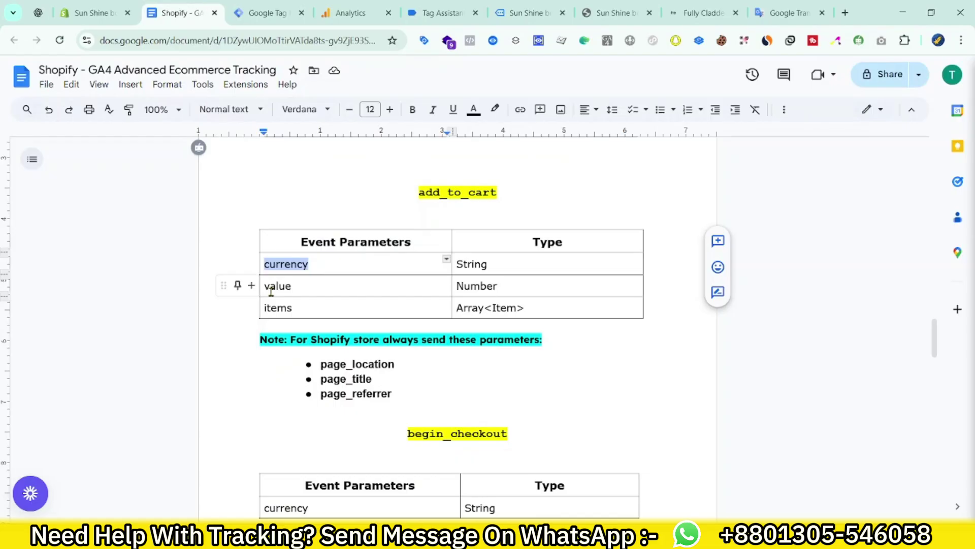
pyautogui.doubleClick(273, 286)
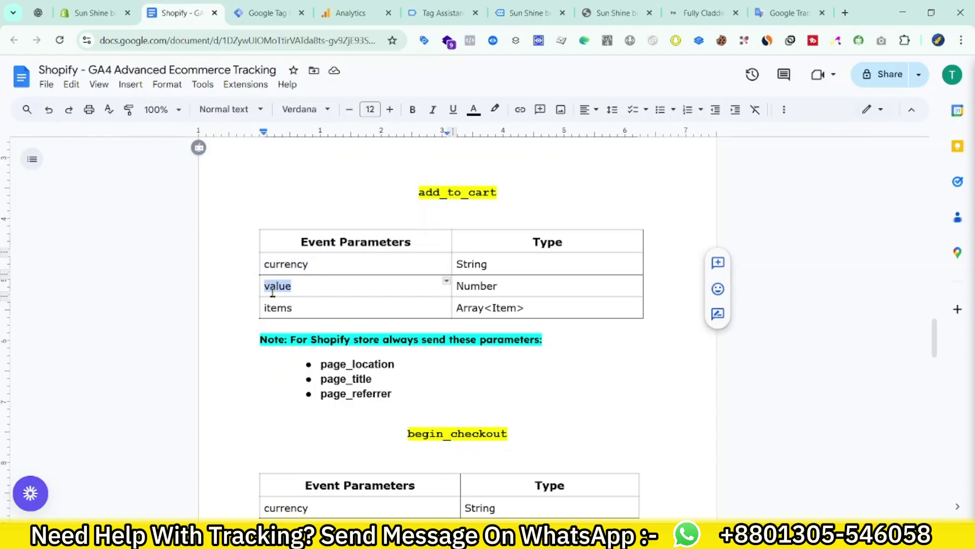
pyautogui.click(268, 13)
pyautogui.hotkey('ctrl', 'v')
# - Fill the second and third event parameter names with value and items from the document's add_to_cart table
pyautogui.click(369, 256)
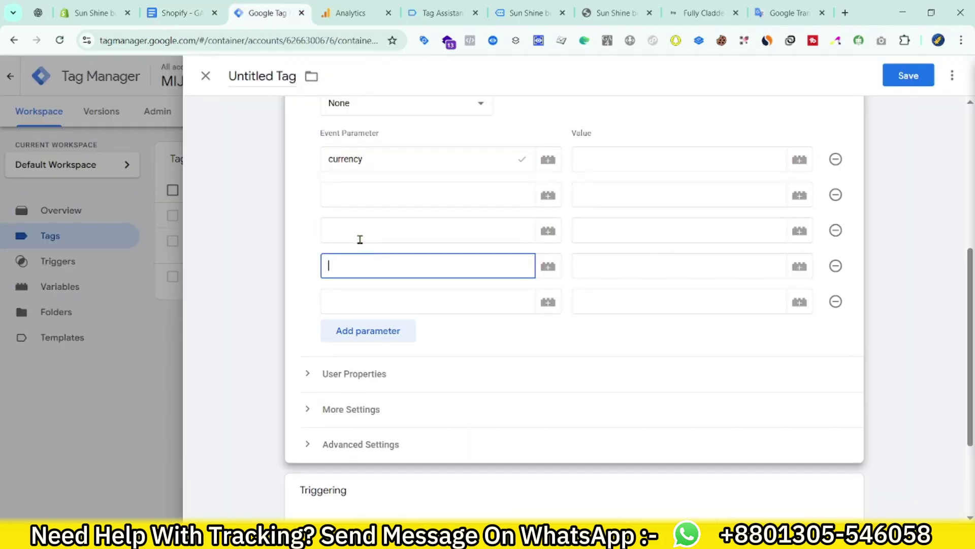
pyautogui.click(365, 197)
pyautogui.click(210, 20)
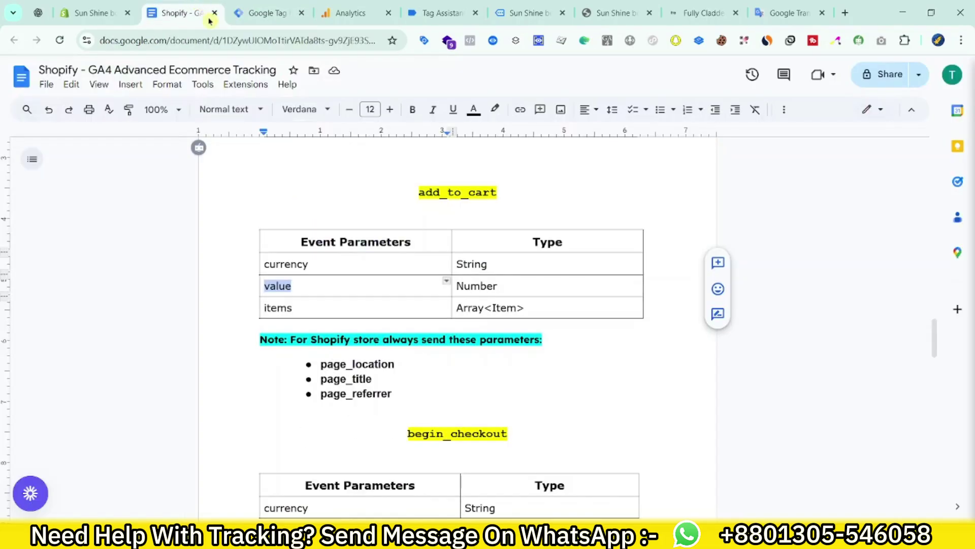
pyautogui.doubleClick(281, 309)
pyautogui.click(268, 14)
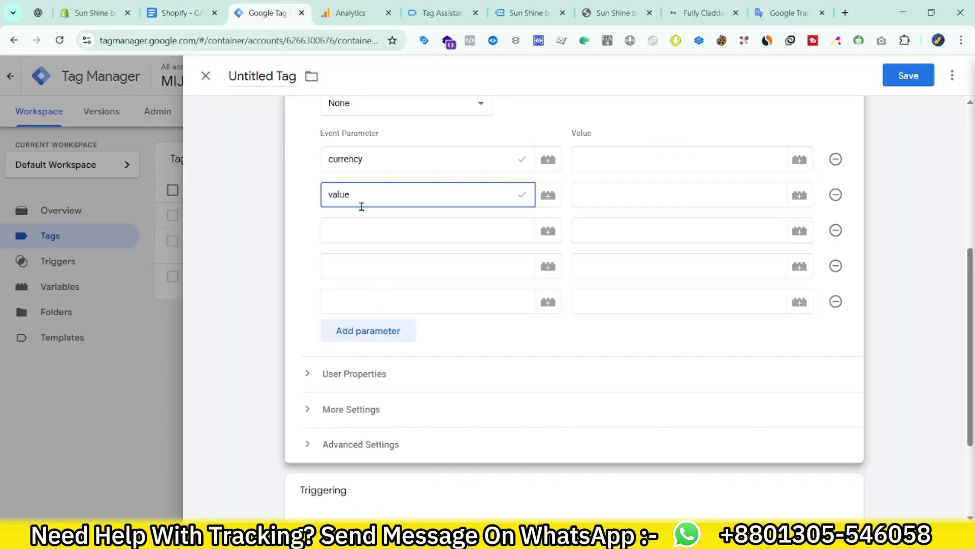
pyautogui.click(368, 227)
# - Copy page_location from the document's add_to_cart note into the fourth event parameter name
pyautogui.click(181, 13)
pyautogui.scroll(-3, 279, 167)
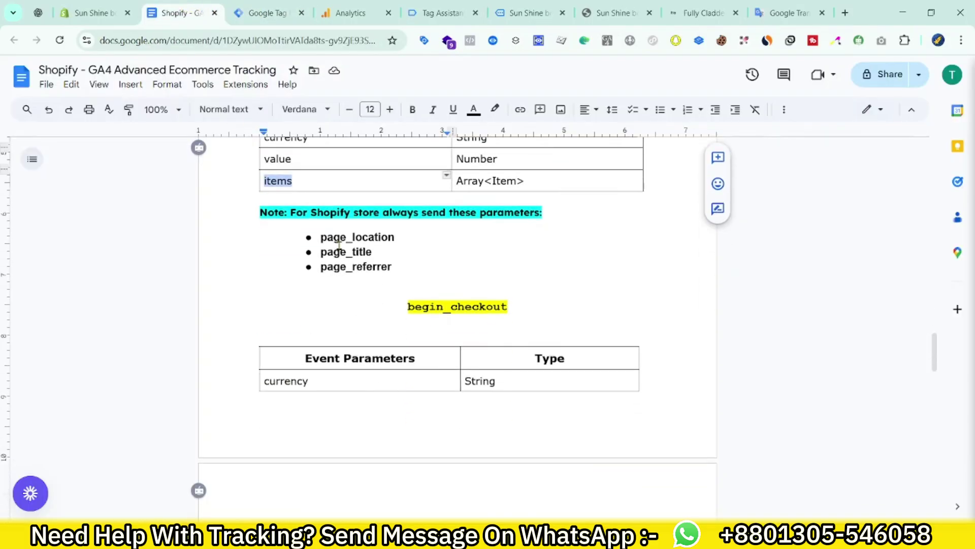
pyautogui.doubleClick(340, 238)
pyautogui.hotkey('ctrl', 'c')
pyautogui.click(268, 13)
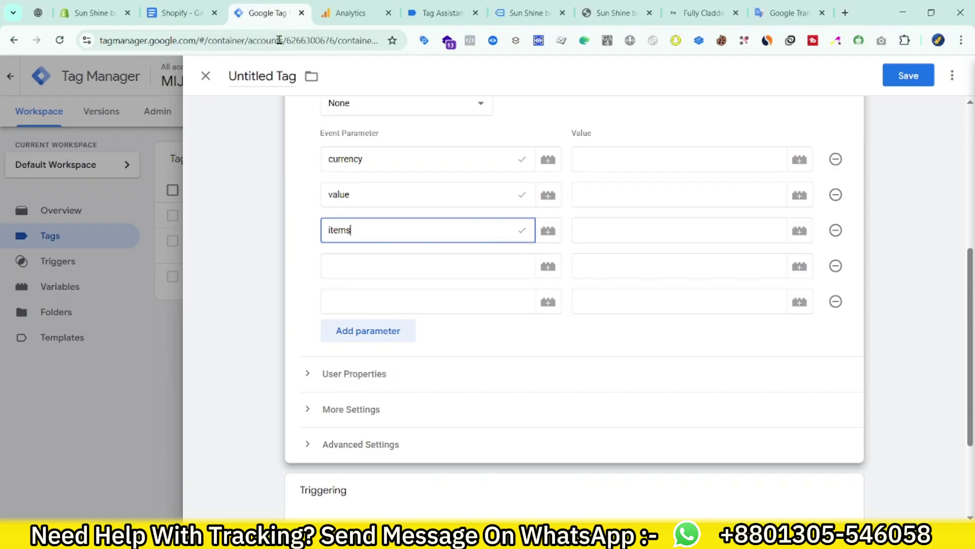
pyautogui.click(353, 261)
pyautogui.hotkey('ctrl', 'v')
# - Copy page_title from the document's add_to_cart note into the fifth event parameter name
pyautogui.click(353, 304)
pyautogui.click(96, 13)
pyautogui.click(180, 13)
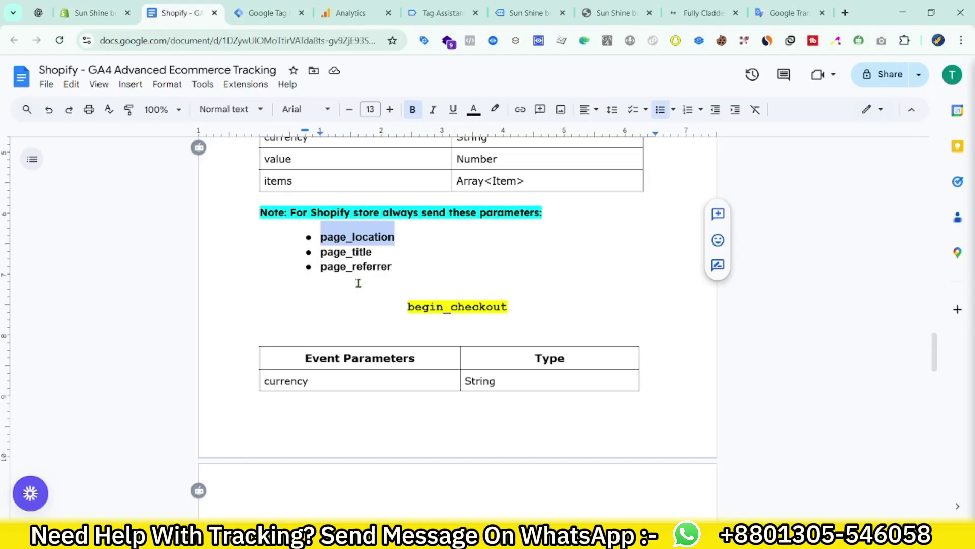
pyautogui.doubleClick(346, 251)
pyautogui.hotkey('ctrl', 'c')
pyautogui.click(259, 13)
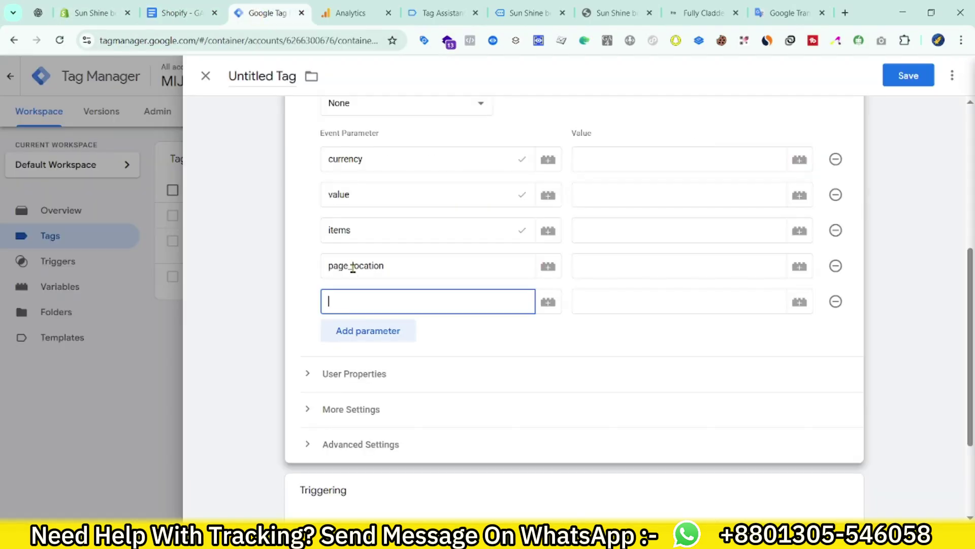
pyautogui.hotkey('ctrl', 'v')
# - Copy page_referrer from the document's add_to_cart note into the name of a sixth event parameter row
pyautogui.click(159, 5)
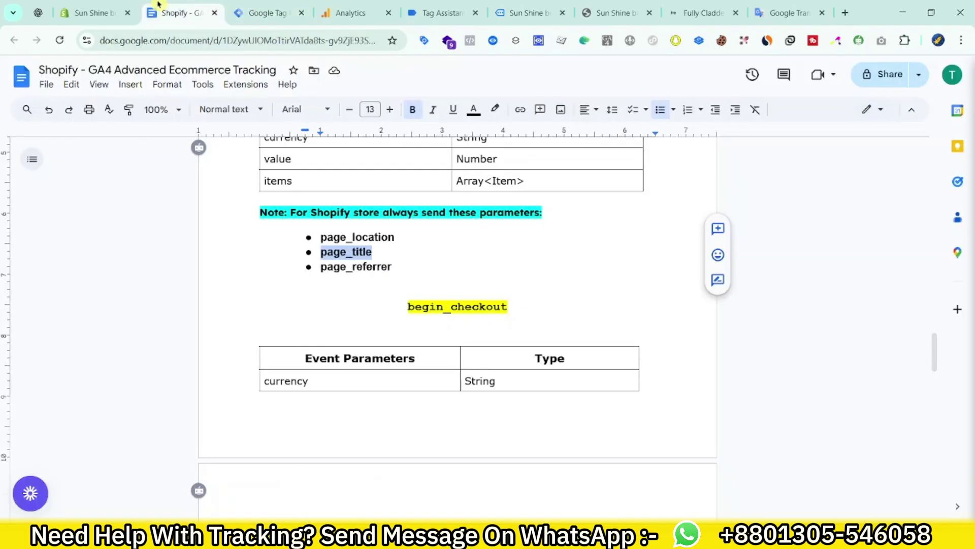
pyautogui.doubleClick(359, 268)
pyautogui.hotkey('ctrl', 'c')
pyautogui.click(262, 13)
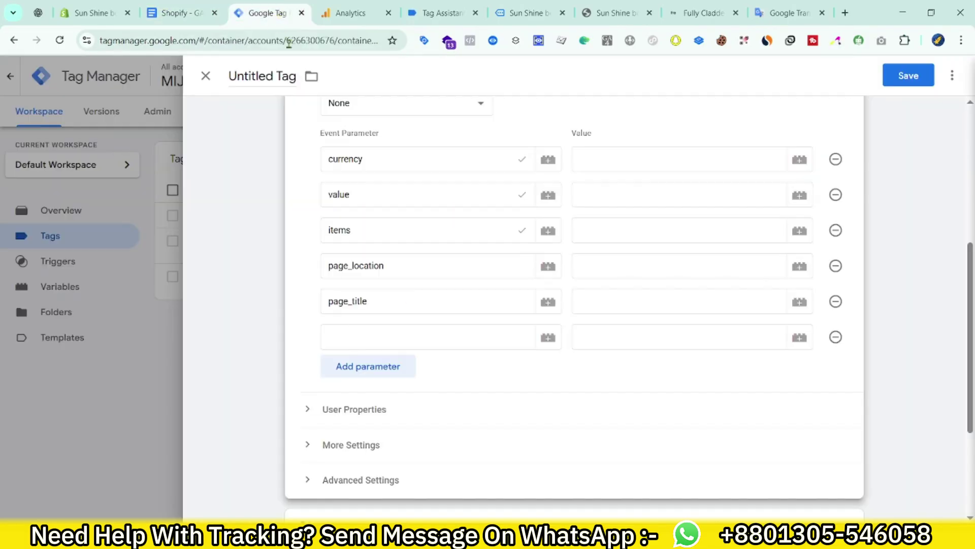
pyautogui.click(383, 329)
pyautogui.hotkey('ctrl', 'v')
# - Set the currency parameter's value to {{dlv - Currency}} and the value parameter's to {{dlv - Value}}
pyautogui.click(588, 161)
pyautogui.write('{{')
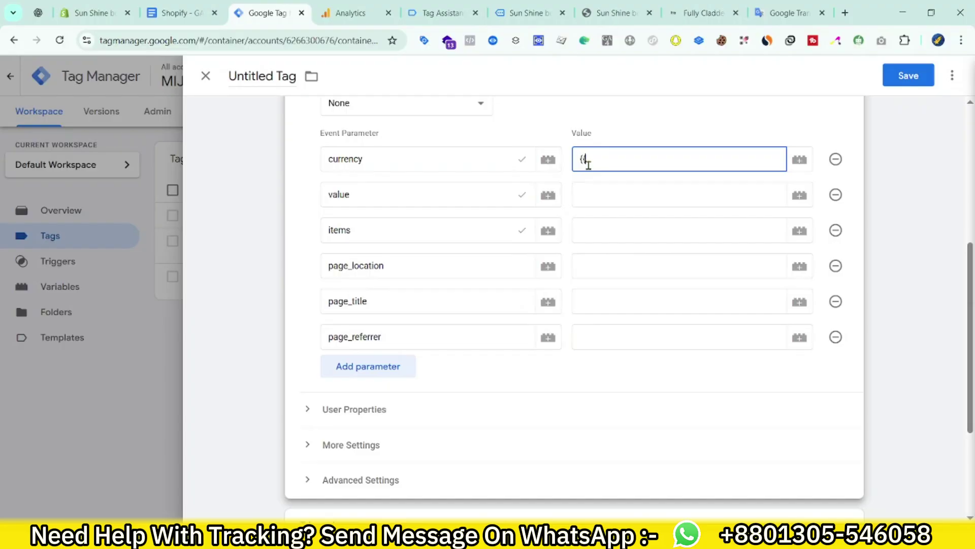
pyautogui.write('curr')
pyautogui.scroll(1, 589, 161)
pyautogui.click(628, 252)
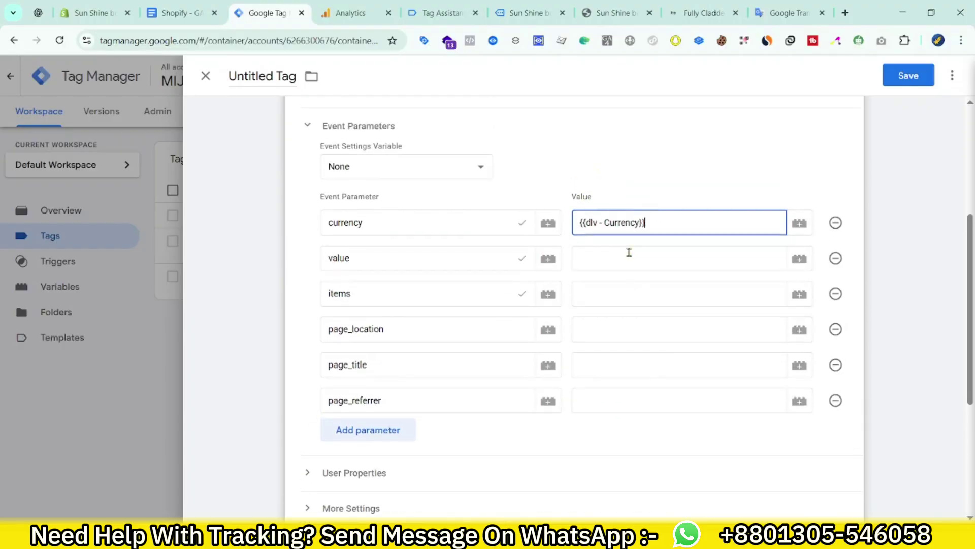
pyautogui.click(634, 258)
pyautogui.write('{{val')
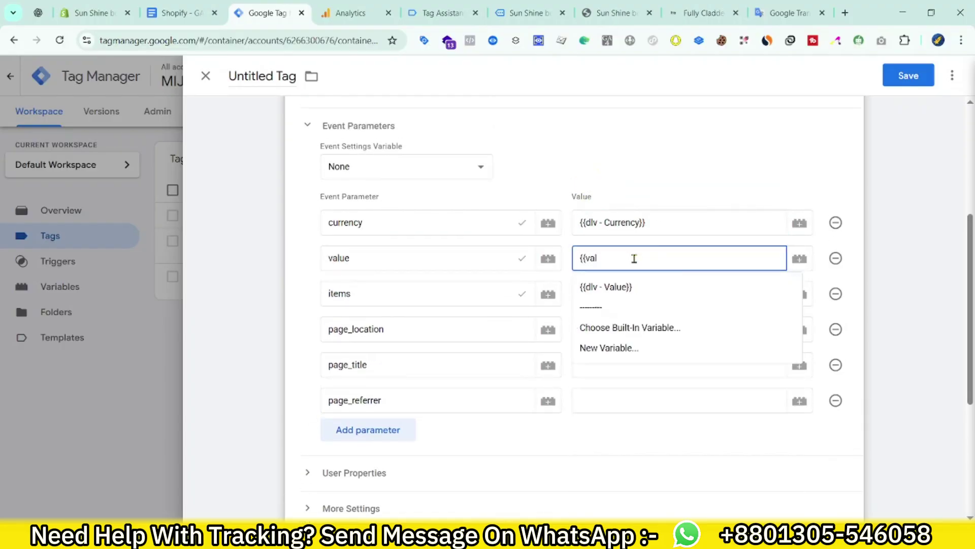
pyautogui.click(631, 286)
# - Set the items parameter to {{GA4 Schema - Items}} and page_location to {{Page URL}}
pyautogui.click(642, 300)
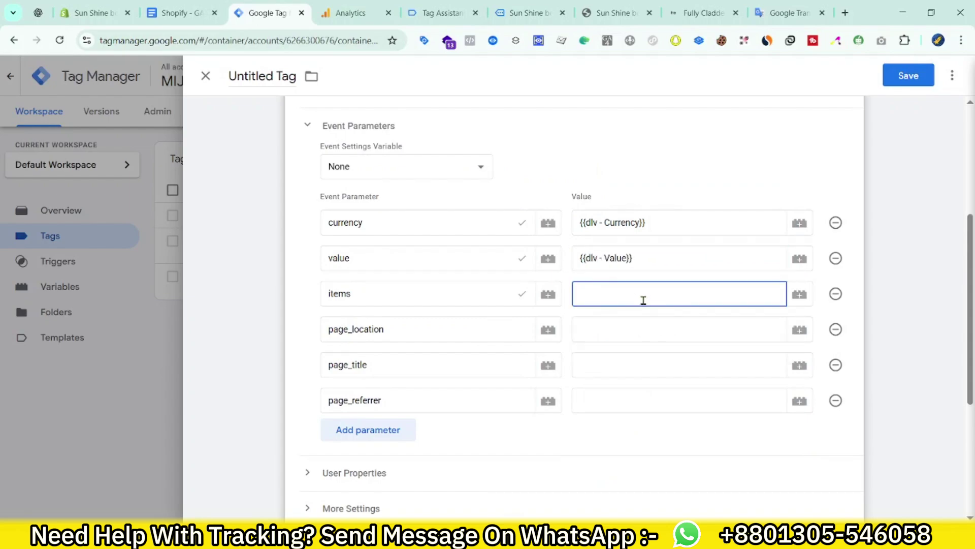
pyautogui.write('{{item')
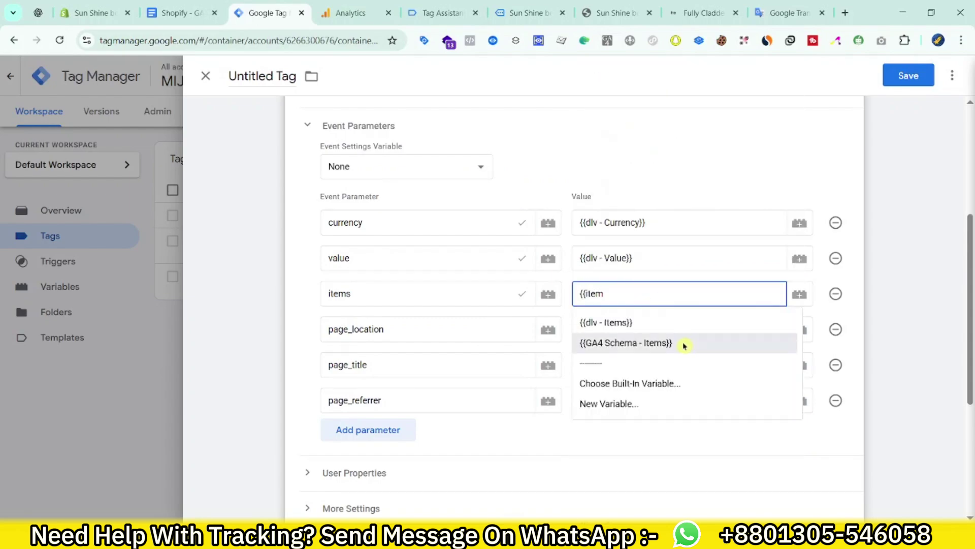
pyautogui.click(684, 347)
pyautogui.click(638, 329)
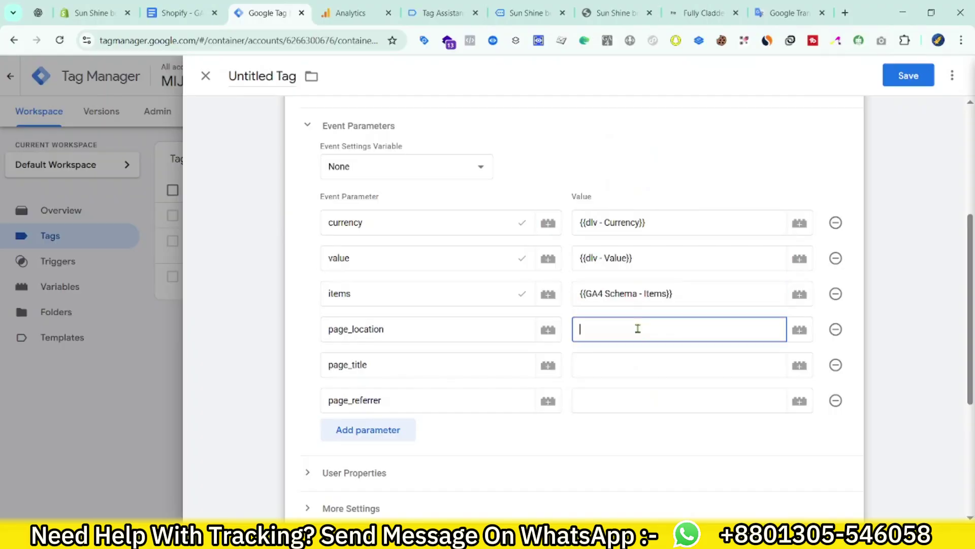
pyautogui.write('{{')
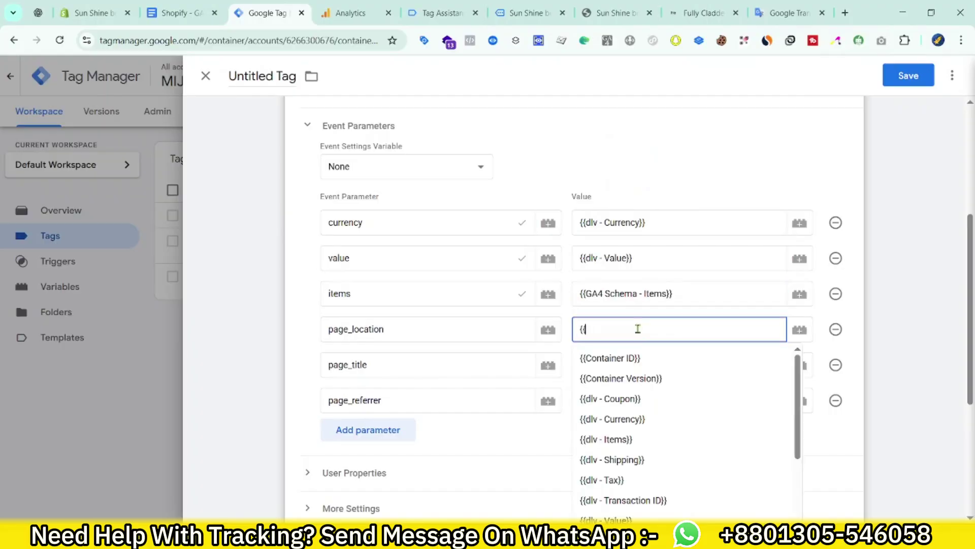
pyautogui.write('url')
pyautogui.click(638, 356)
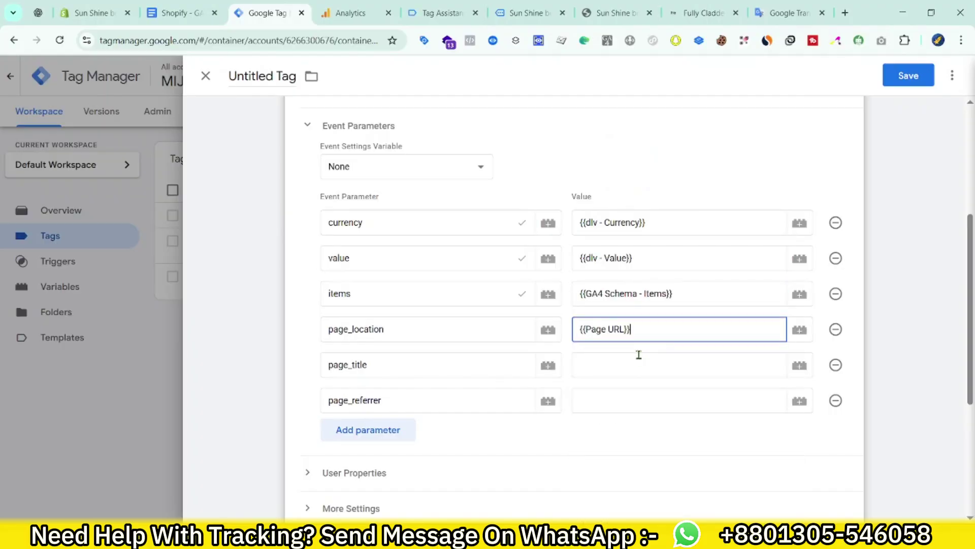
# - Set the page_title parameter to {{Page Path}} and page_referrer to {{Referrer}}
pyautogui.click(638, 363)
pyautogui.write('{{o')
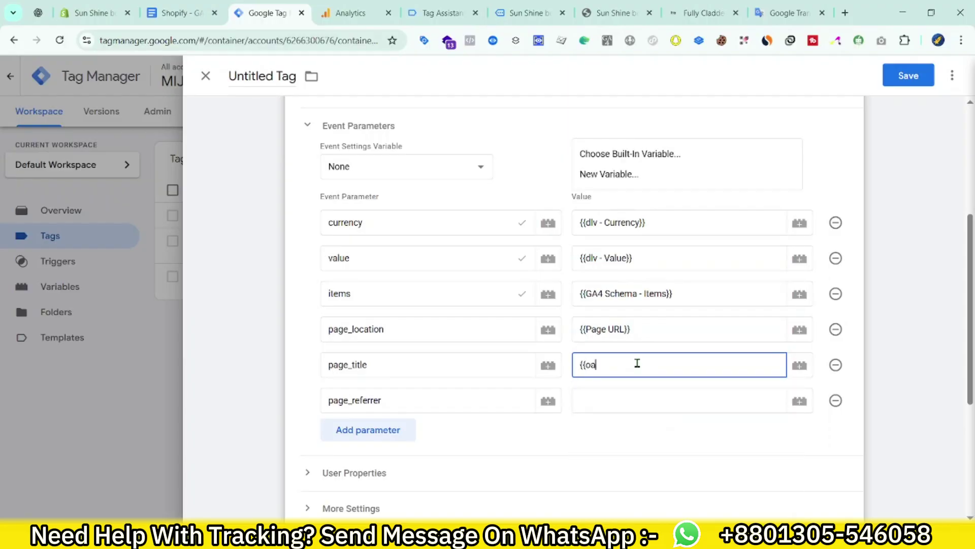
pyautogui.press('BackSpace')
pyautogui.write('pa')
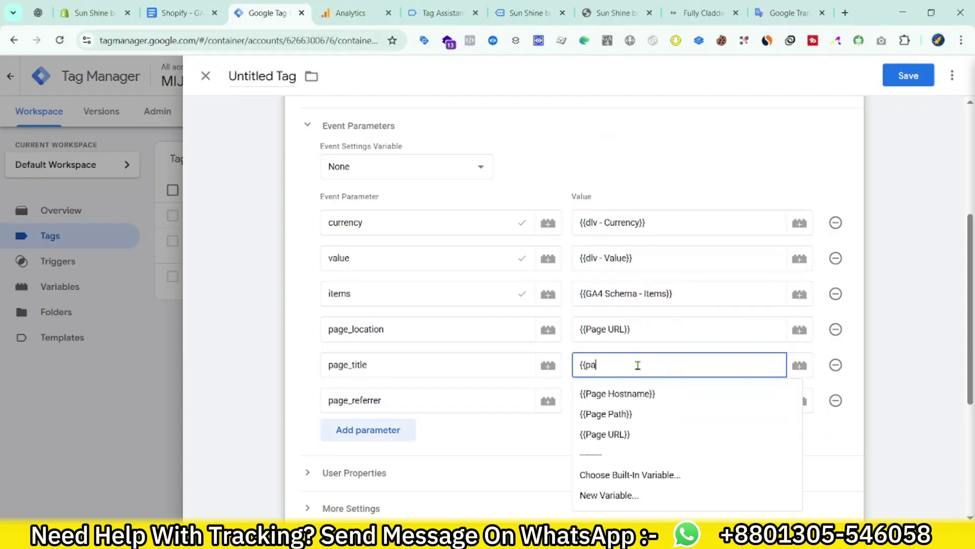
pyautogui.click(628, 416)
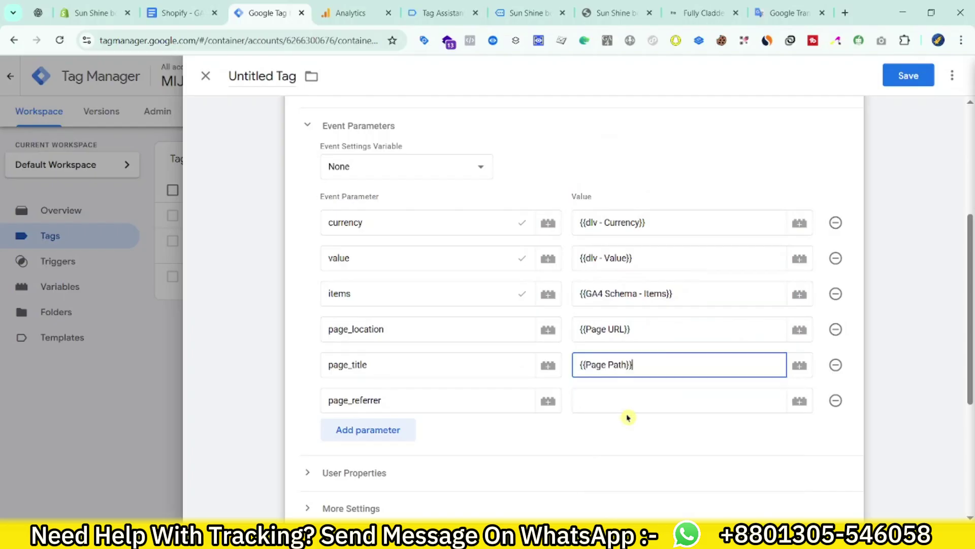
pyautogui.click(629, 405)
pyautogui.write('{{re')
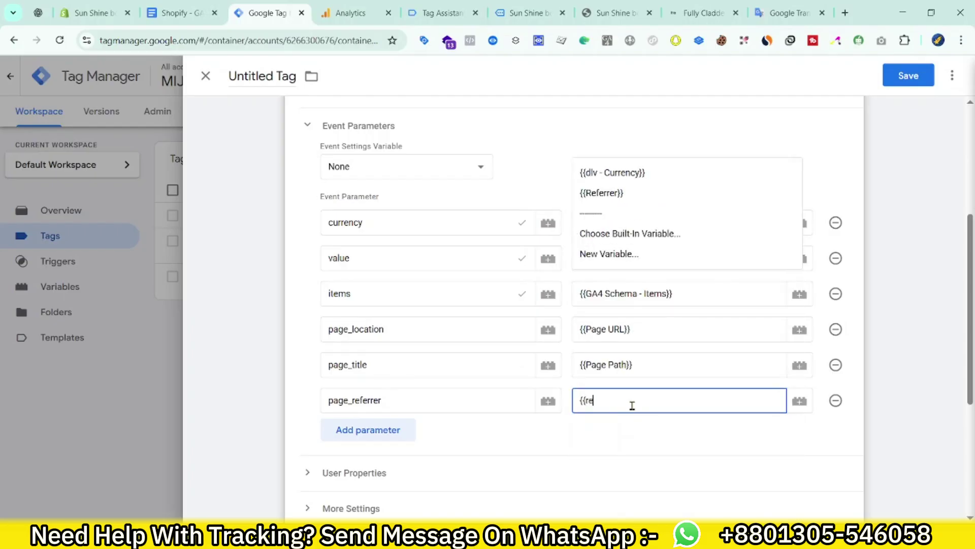
pyautogui.click(592, 315)
# - Assign the Event - add_to_cart trigger to the add_to_cart tag
pyautogui.scroll(-5, 516, 405)
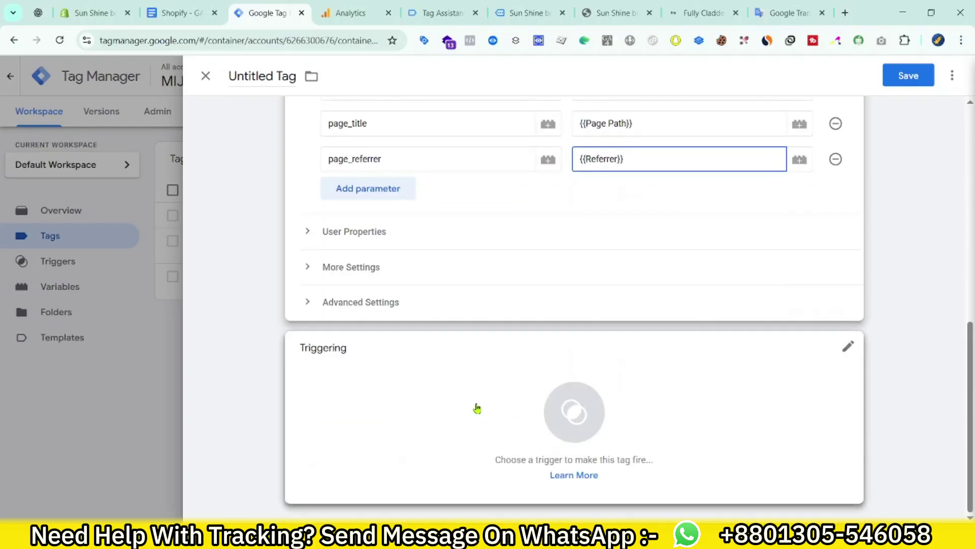
pyautogui.click(474, 405)
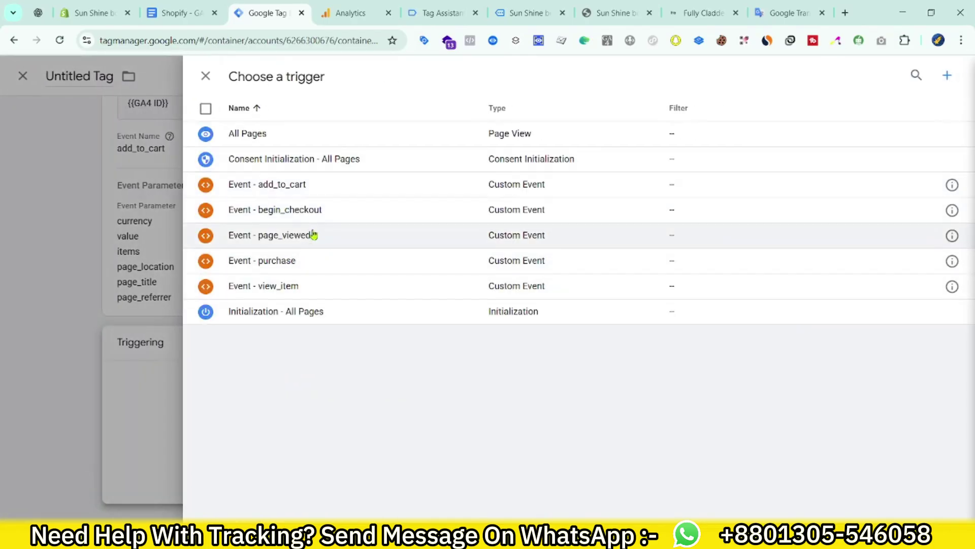
pyautogui.click(320, 184)
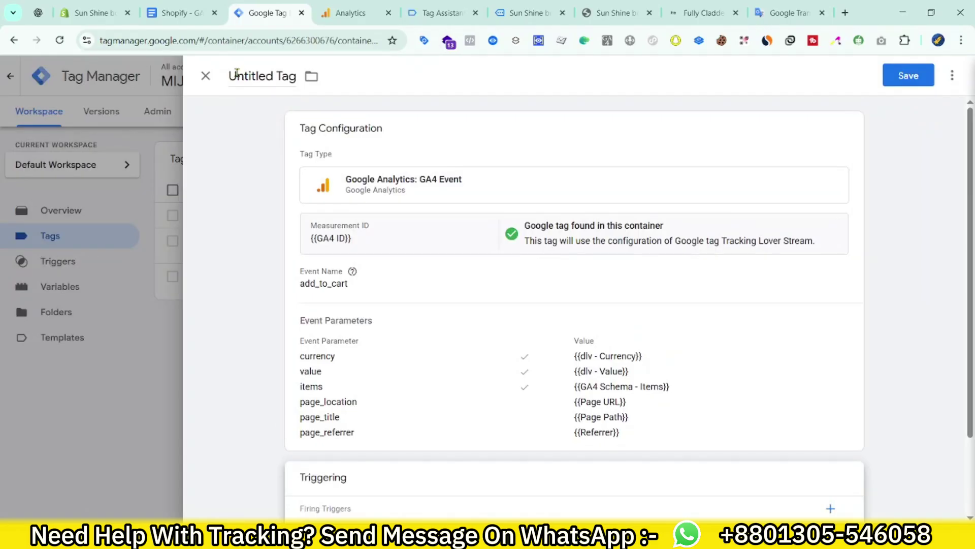
# - Name the tag GA4 - AddToCart || Tag and save it
pyautogui.doubleClick(238, 76)
pyautogui.write('GA4 - AddToCart ||')
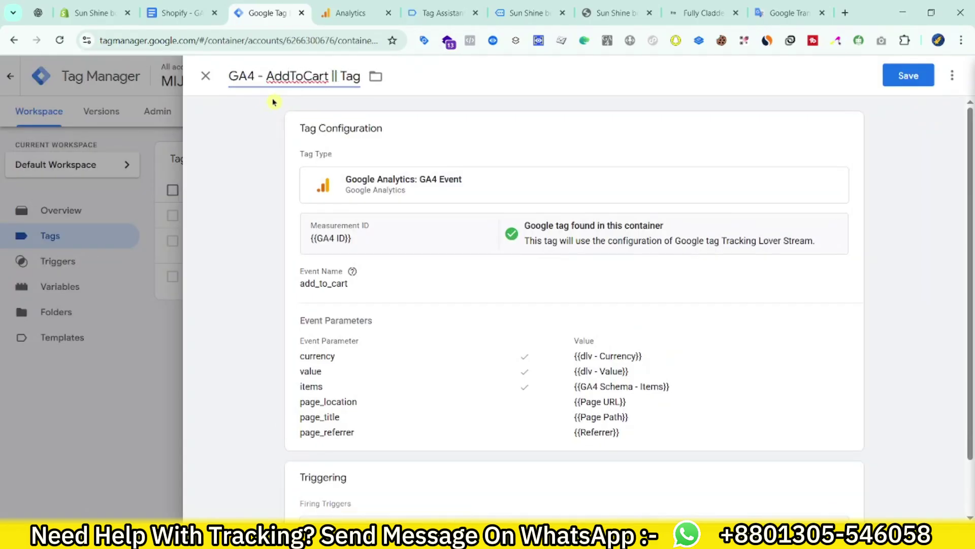
pyautogui.click(908, 76)
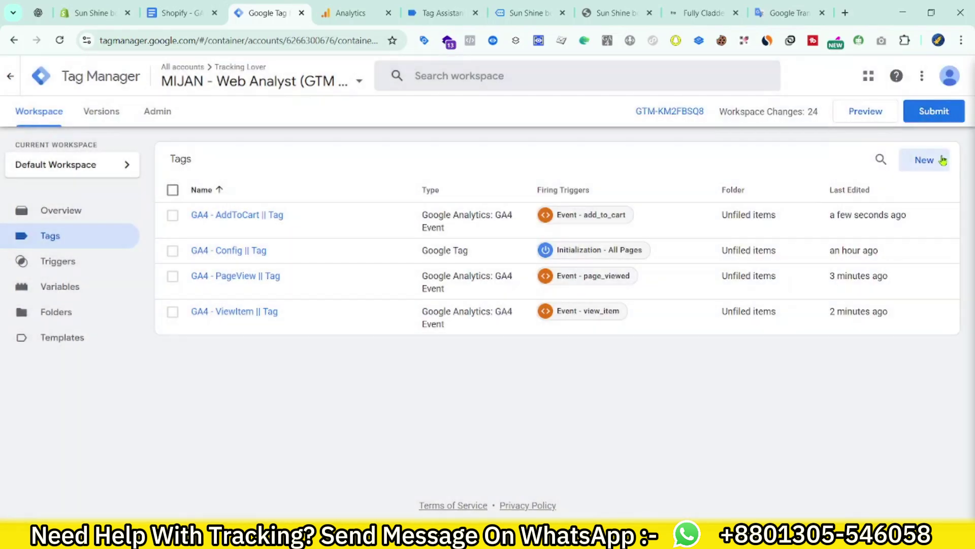
# - Create a new Google Analytics: GA4 Event tag with {{GA4 ID}} as its measurement ID
pyautogui.click(943, 160)
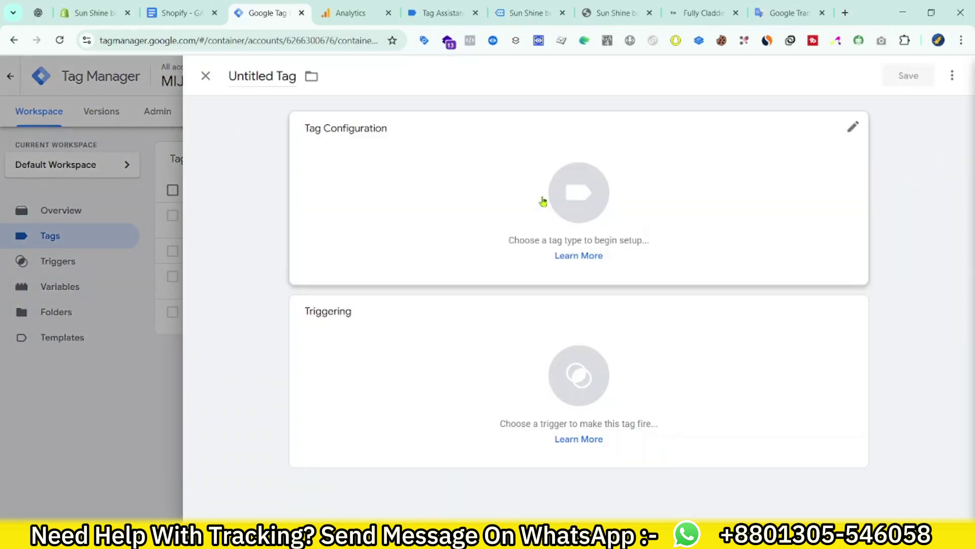
pyautogui.click(540, 200)
pyautogui.scroll(-4, 692, 399)
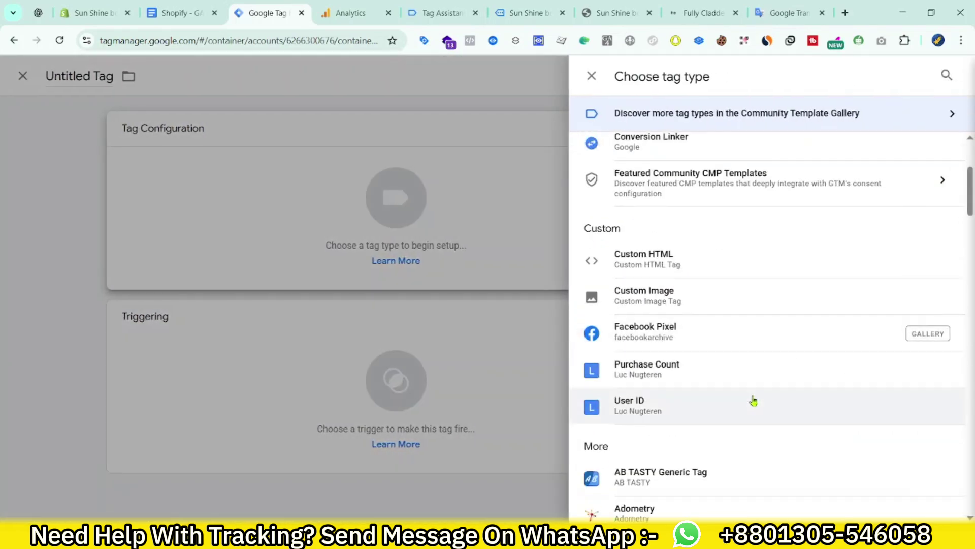
pyautogui.scroll(4, 677, 287)
pyautogui.click(681, 188)
pyautogui.click(737, 199)
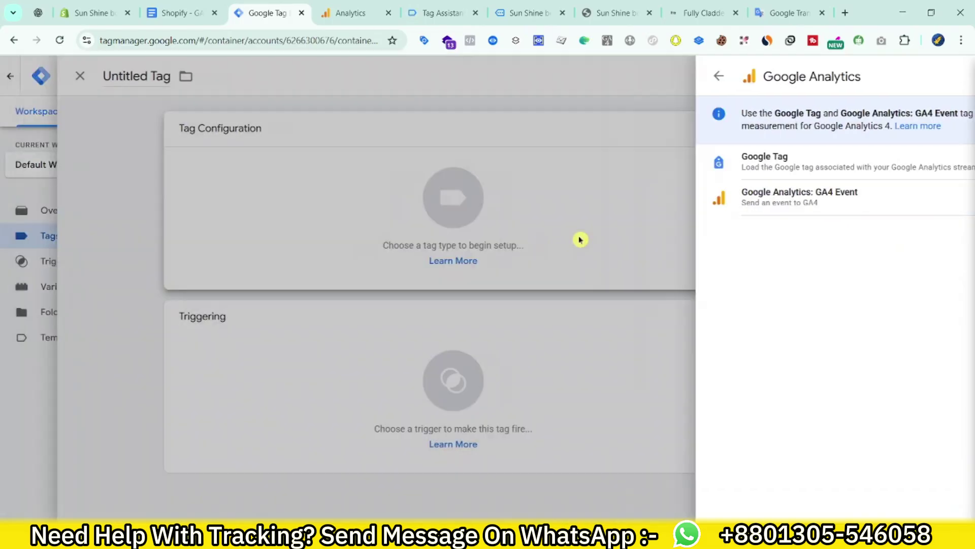
pyautogui.write('{{Ga')
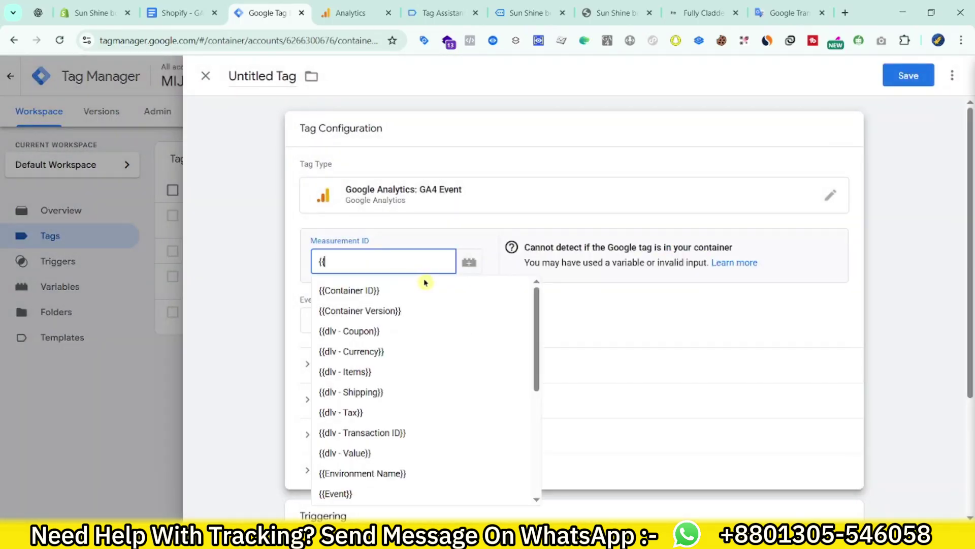
pyautogui.click(412, 293)
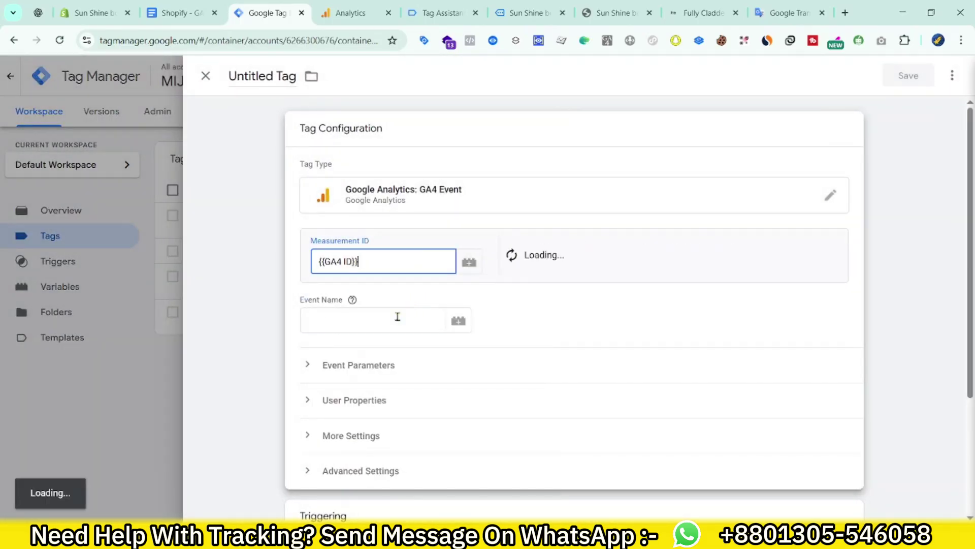
# - Copy begin_checkout from the tracking document and use it as the tag's event name
pyautogui.click(396, 318)
pyautogui.click(198, 11)
pyautogui.scroll(-3, 356, 302)
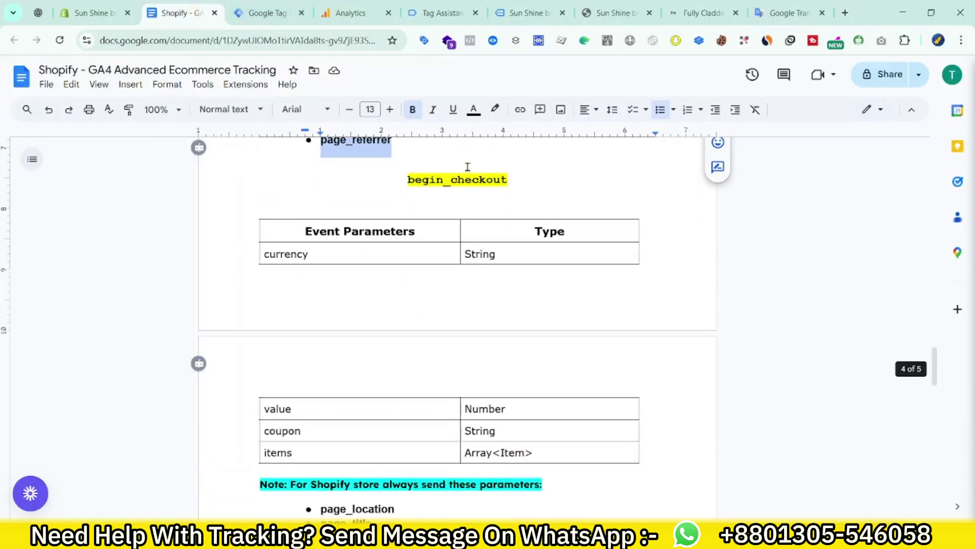
pyautogui.doubleClick(468, 181)
pyautogui.hotkey('ctrl', 'c')
pyautogui.click(274, 12)
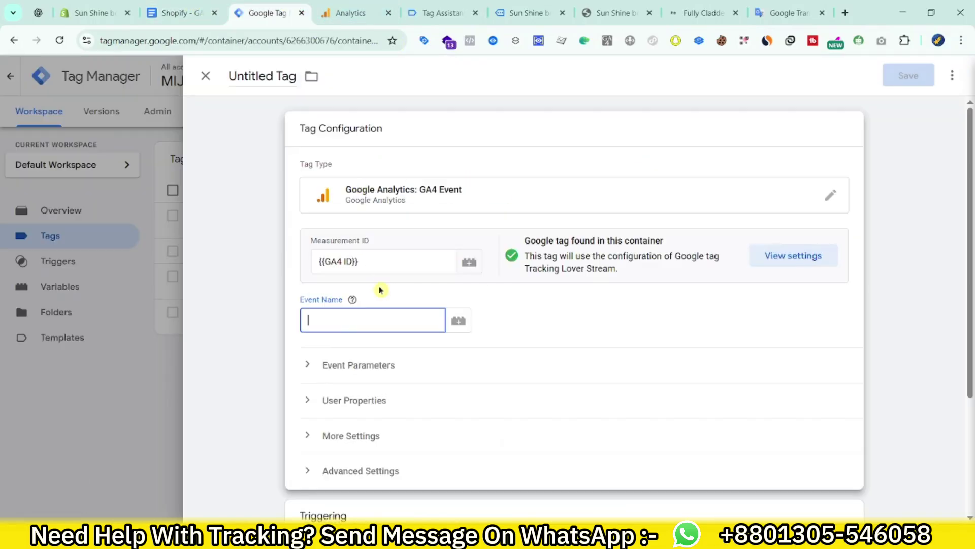
pyautogui.hotkey('ctrl', 'v')
# - Add six empty event parameter rows to the begin_checkout tag
pyautogui.click(359, 365)
pyautogui.scroll(-3, 362, 406)
pyautogui.click(361, 329)
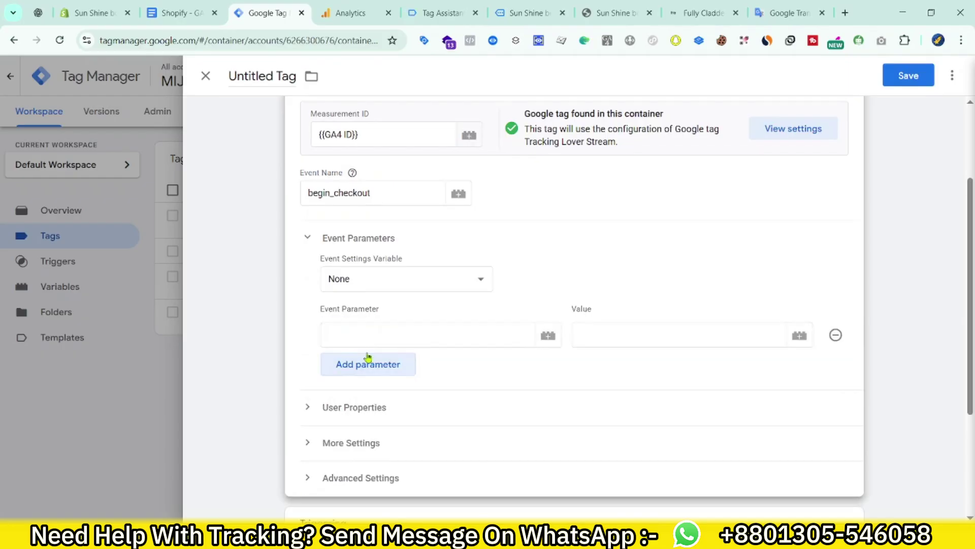
pyautogui.click(362, 364)
pyautogui.click(362, 399)
pyautogui.click(361, 436)
pyautogui.click(360, 471)
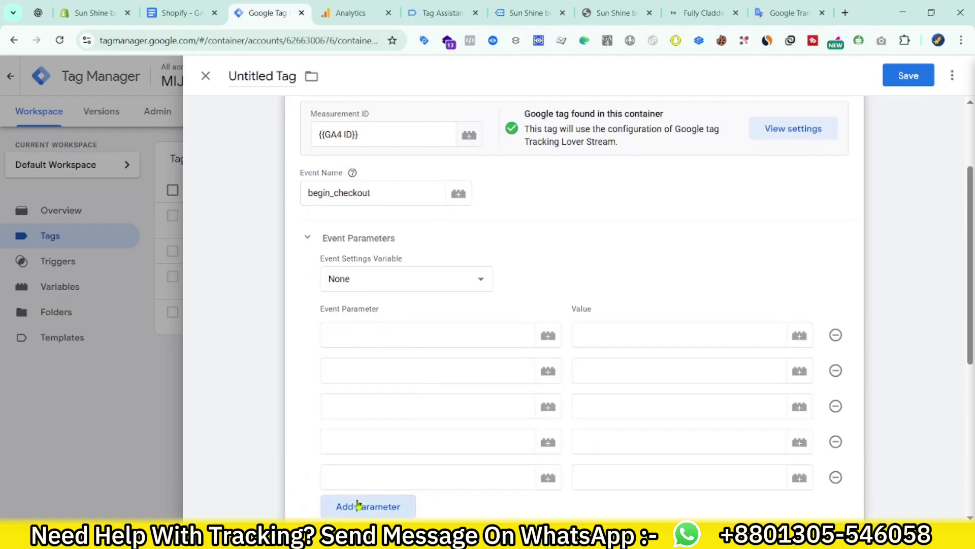
pyautogui.click(359, 503)
# - Name the first event parameter currency, taken from the document's begin_checkout table
pyautogui.click(212, 4)
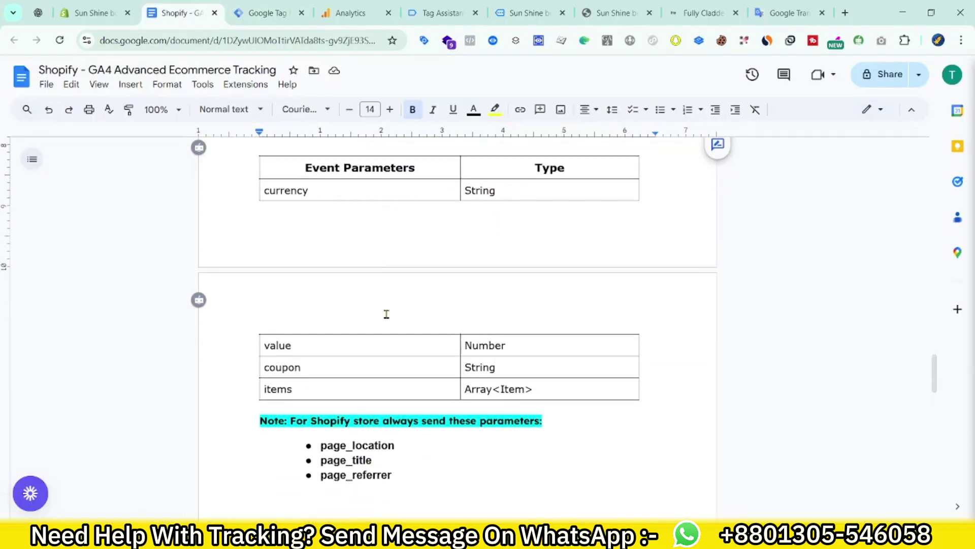
pyautogui.doubleClick(283, 253)
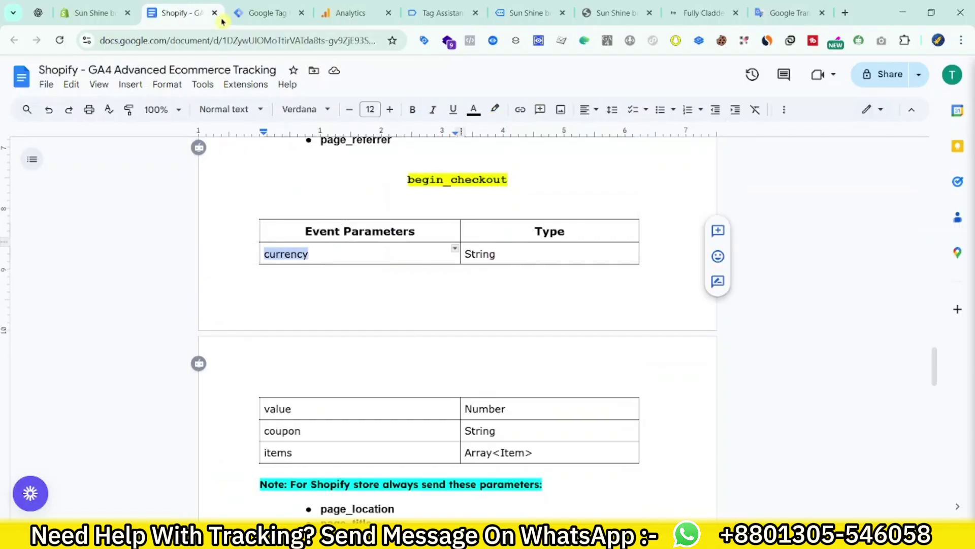
pyautogui.click(243, 18)
pyautogui.click(386, 325)
pyautogui.write('currency')
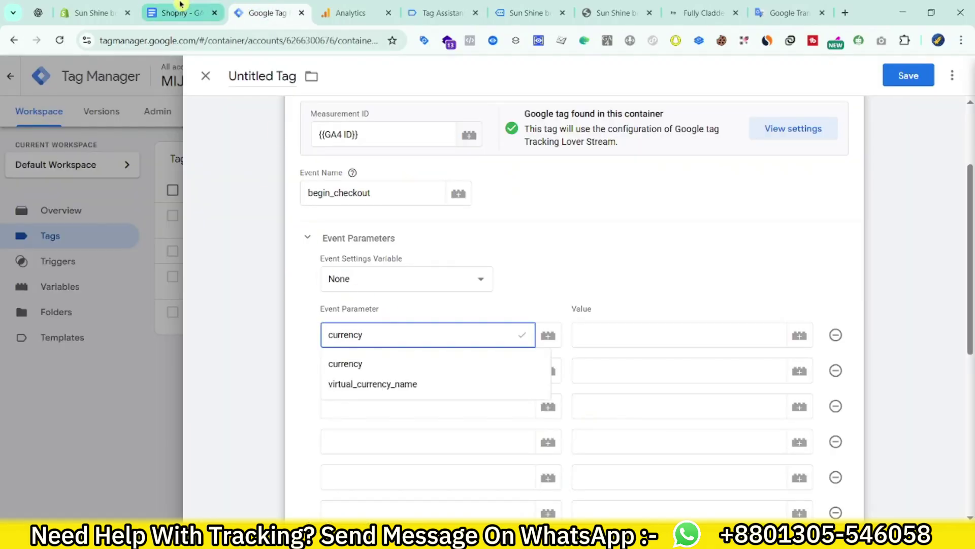
# - Copy value from the begin_checkout table as the second event parameter's name
pyautogui.click(179, 13)
pyautogui.doubleClick(282, 346)
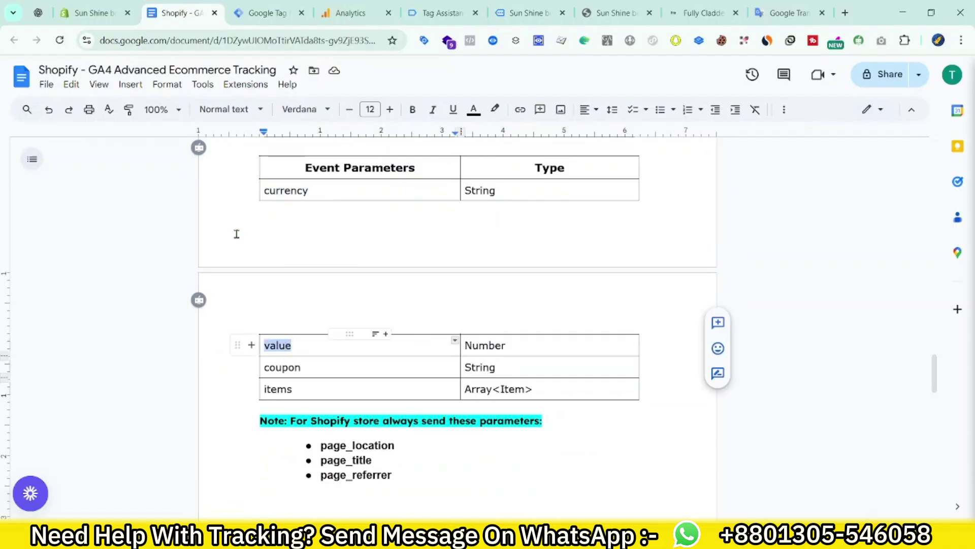
pyautogui.click(260, 12)
pyautogui.click(346, 407)
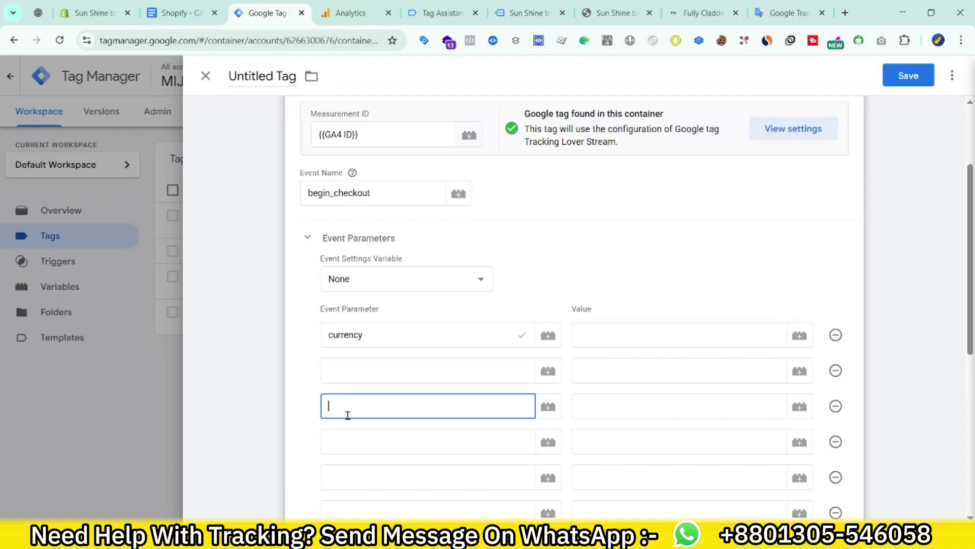
pyautogui.click(355, 372)
# - Copy coupon from the begin_checkout table as the third event parameter's name
pyautogui.click(152, 4)
pyautogui.scroll(-3, 313, 234)
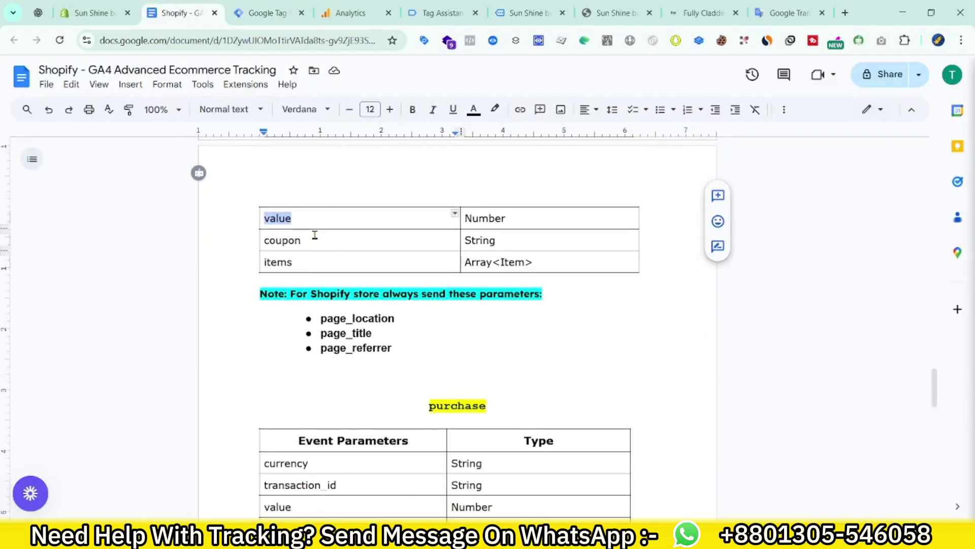
pyautogui.doubleClick(283, 241)
pyautogui.click(270, 6)
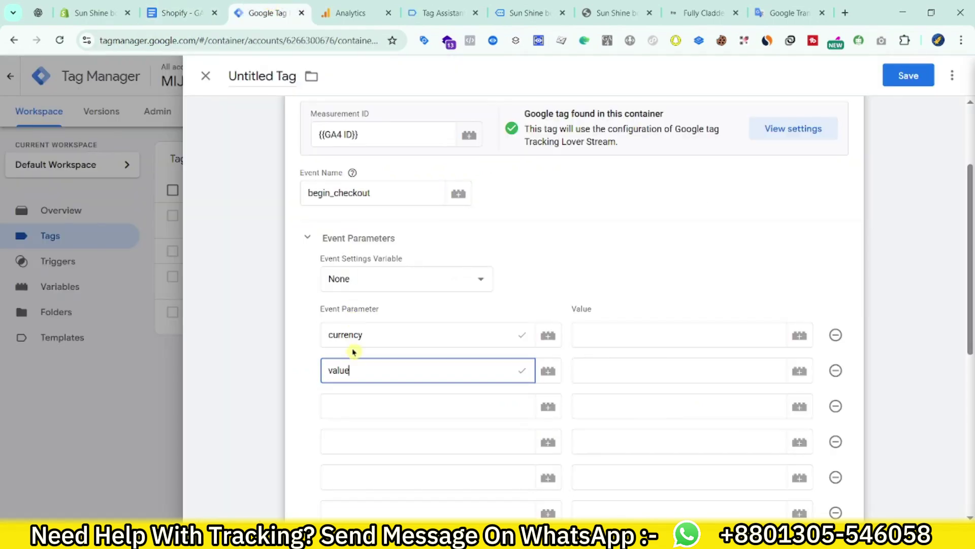
pyautogui.click(356, 395)
pyautogui.scroll(-3, 327, 366)
# - Copy items from the begin_checkout table as the fourth event parameter's name
pyautogui.click(181, 13)
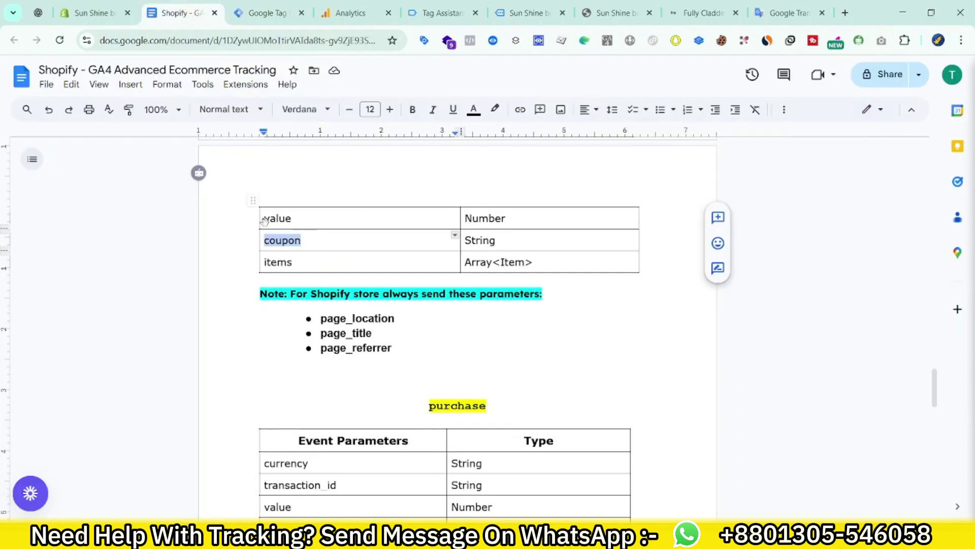
pyautogui.doubleClick(275, 262)
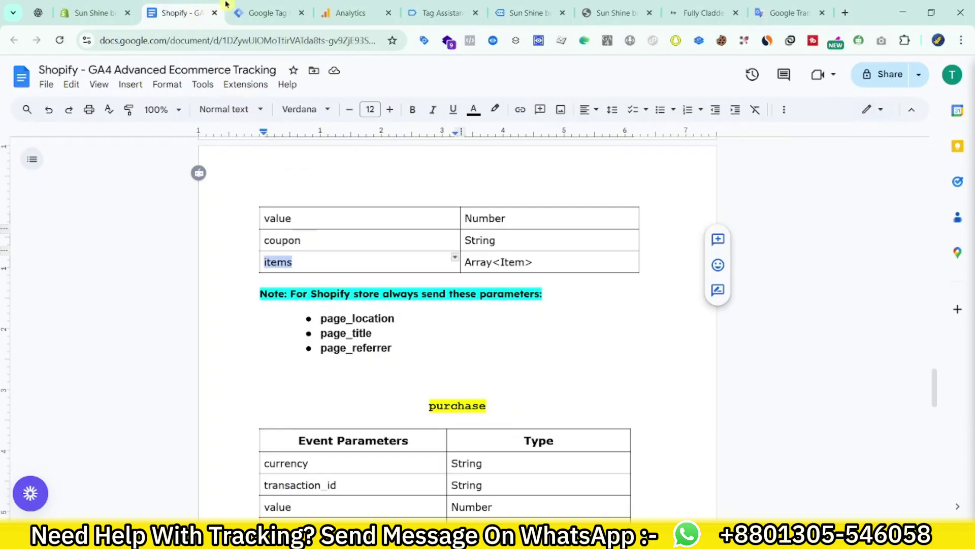
pyautogui.click(295, 13)
pyautogui.click(361, 319)
pyautogui.write('items')
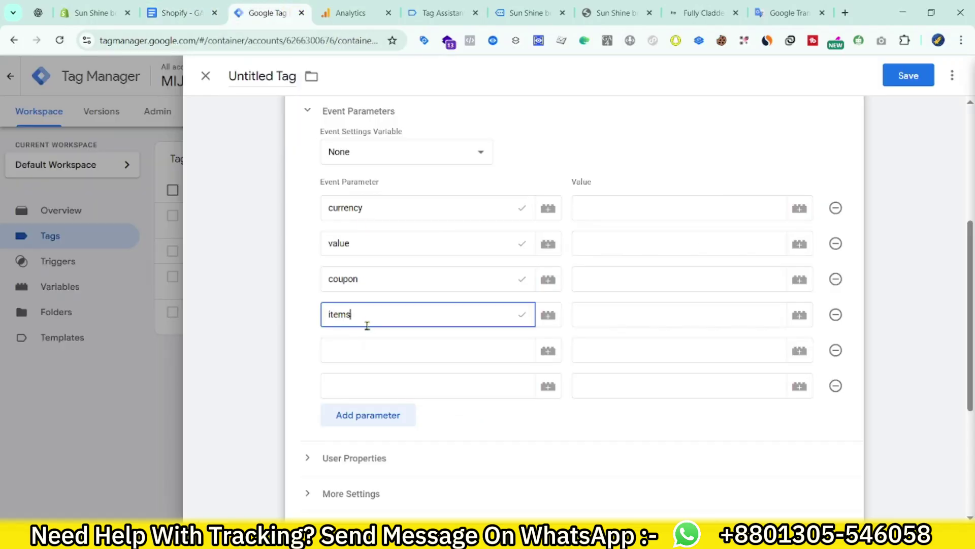
# - Copy page_location from the document's Shopify note as the fifth event parameter's name
pyautogui.click(373, 351)
pyautogui.click(203, 5)
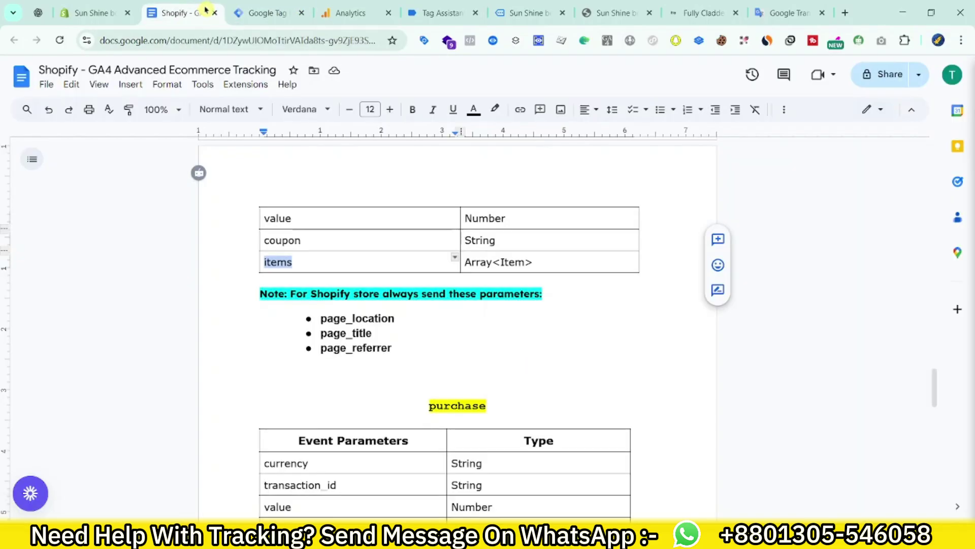
pyautogui.doubleClick(336, 253)
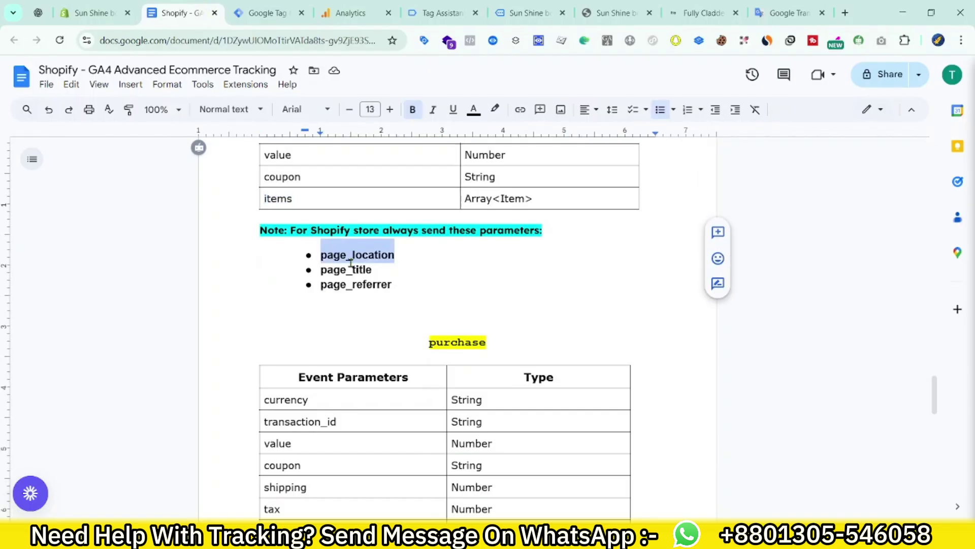
pyautogui.click(240, 5)
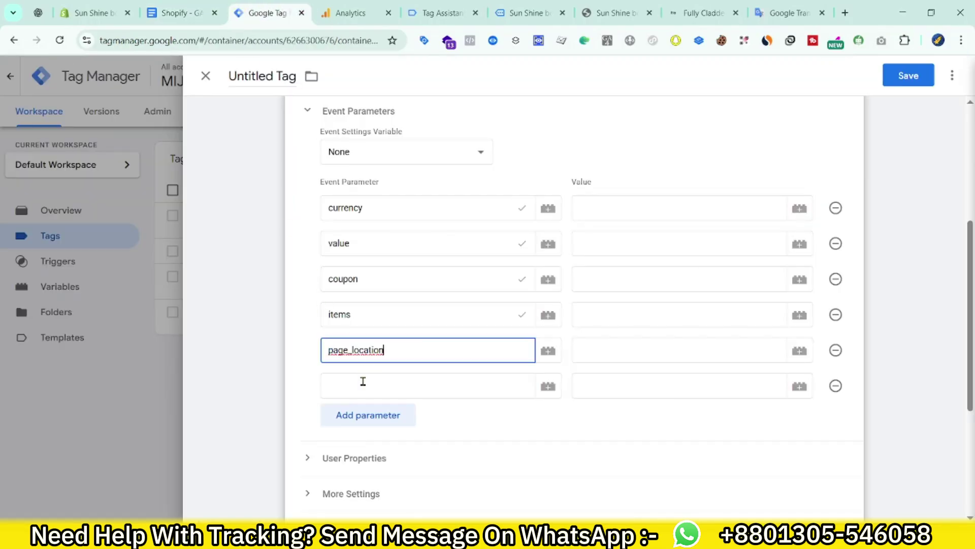
# - Add a seventh parameter row and name the sixth parameter page_title, copied from the document
pyautogui.click(356, 416)
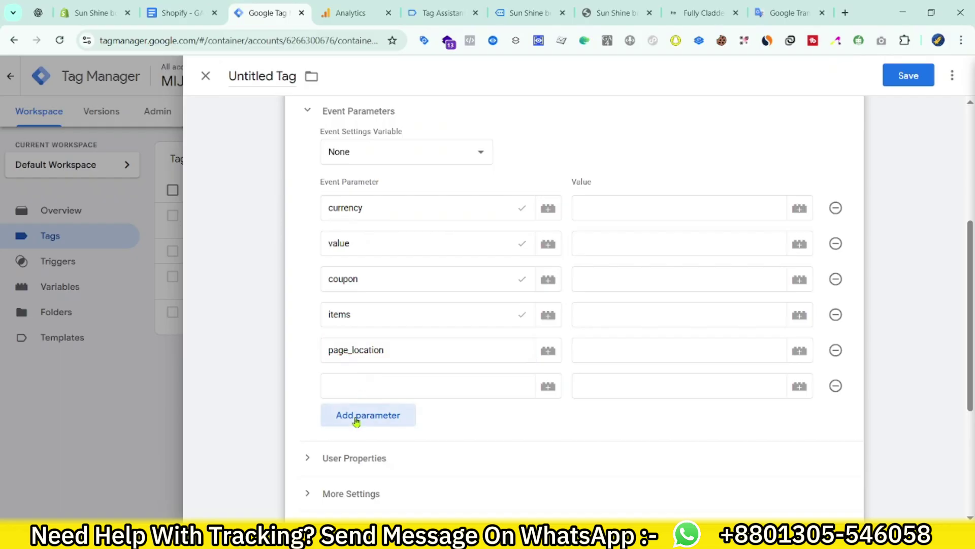
pyautogui.click(381, 383)
pyautogui.click(193, 13)
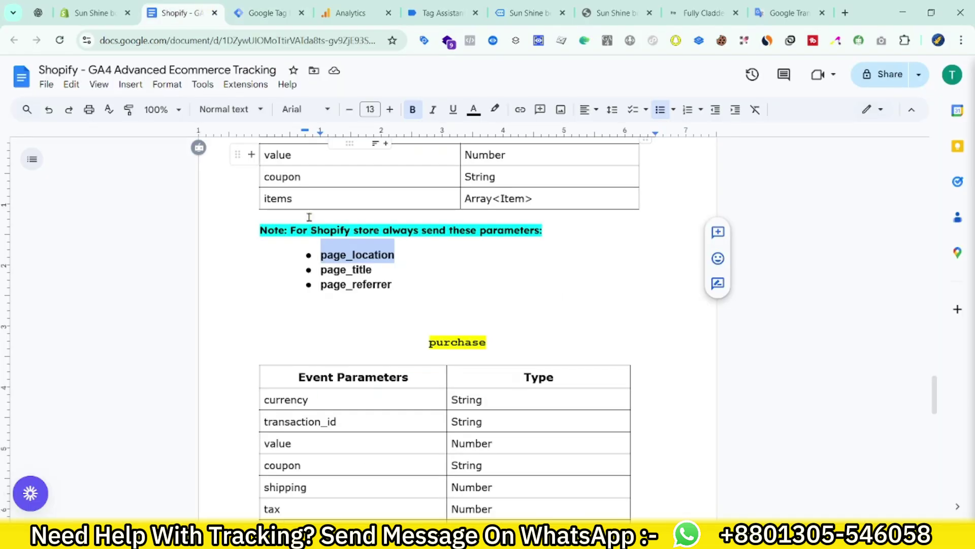
pyautogui.doubleClick(344, 270)
pyautogui.hotkey('ctrl', 'c')
pyautogui.click(259, 13)
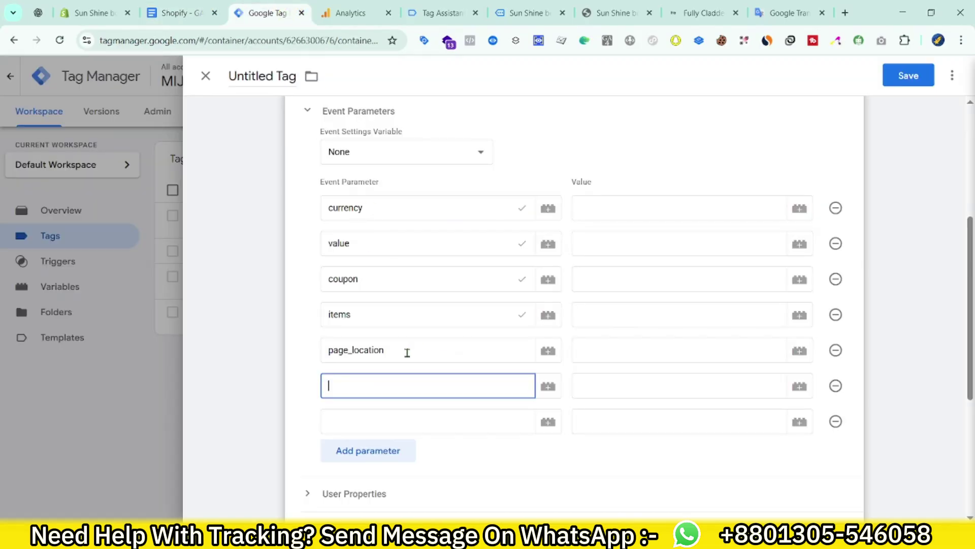
pyautogui.hotkey('ctrl', 'v')
# - Name the seventh event parameter page_referrer, copied from the document, and delete the surplus empty row
pyautogui.click(378, 449)
pyautogui.click(373, 421)
pyautogui.click(175, 12)
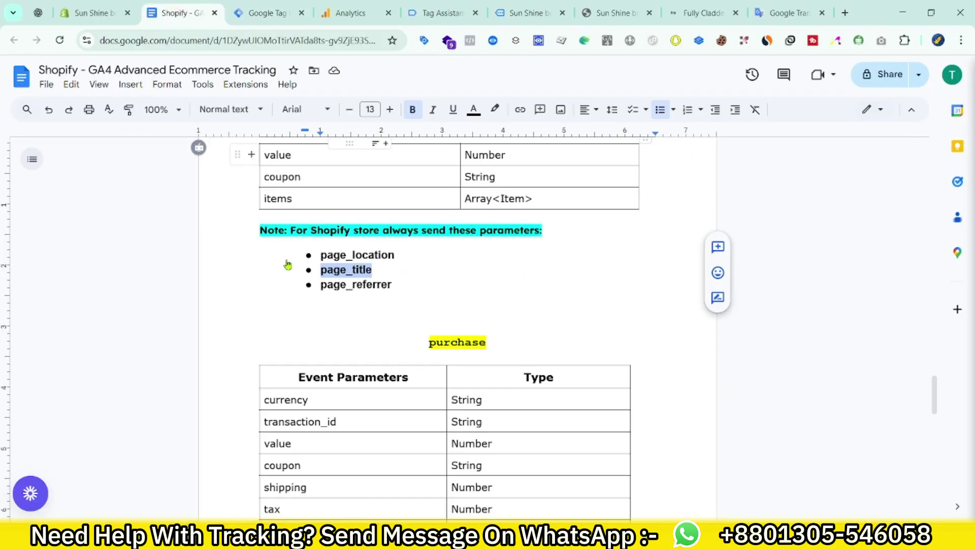
pyautogui.doubleClick(356, 285)
pyautogui.click(259, 12)
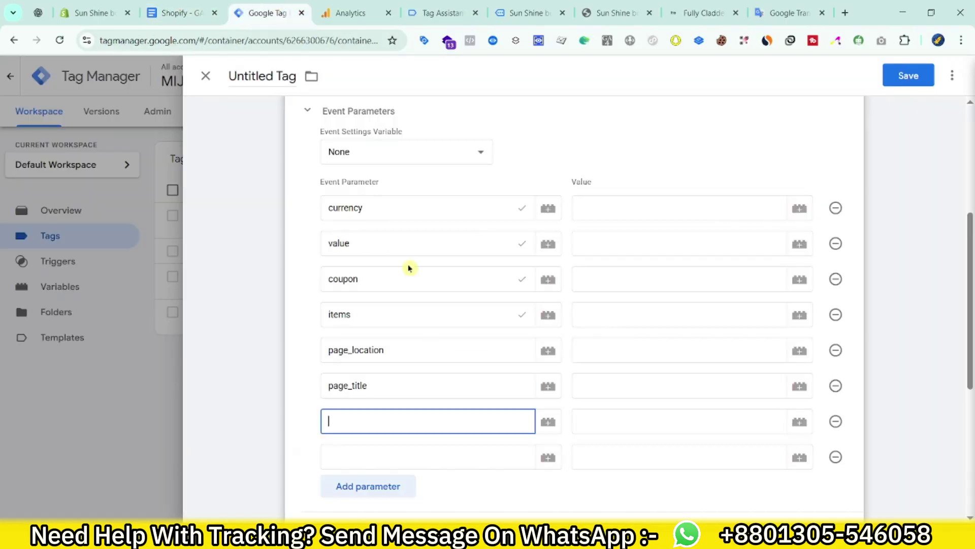
pyautogui.click(862, 473)
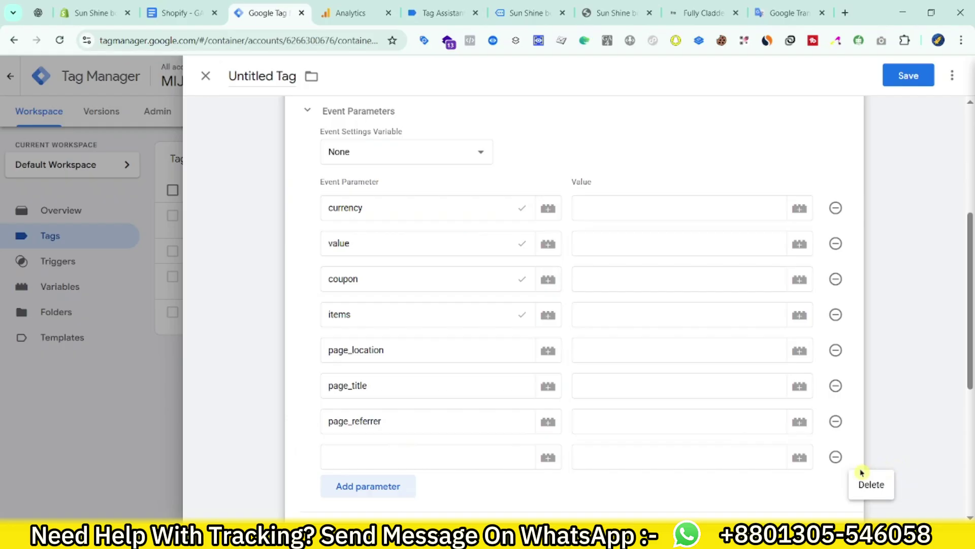
pyautogui.click(836, 457)
# - Set the currency parameter to {{dlv - Currency}} and the value parameter to {{dlv - Value}}
pyautogui.click(645, 209)
pyautogui.write('{{curr')
pyautogui.click(700, 238)
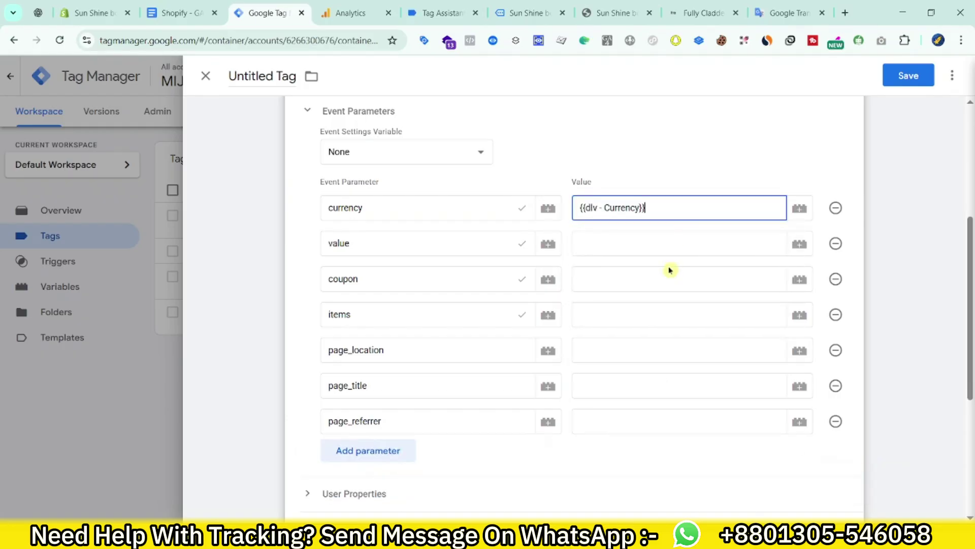
pyautogui.click(663, 239)
pyautogui.write('{{dlv - Va')
pyautogui.write('lu')
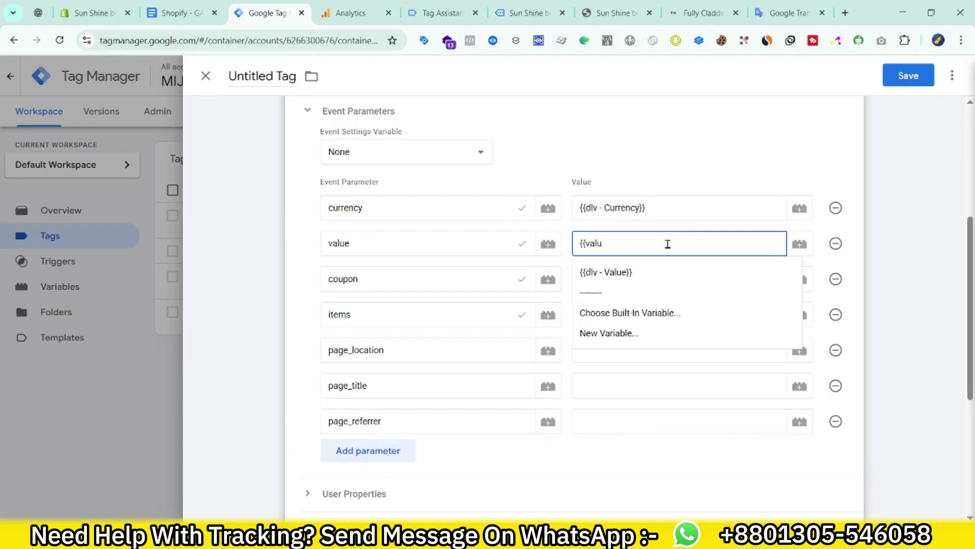
pyautogui.click(665, 272)
# - Set the coupon parameter to {{dlv - Coupon}} and the items parameter to {{GA4 Schema - Items}}
pyautogui.click(645, 285)
pyautogui.write('{{co')
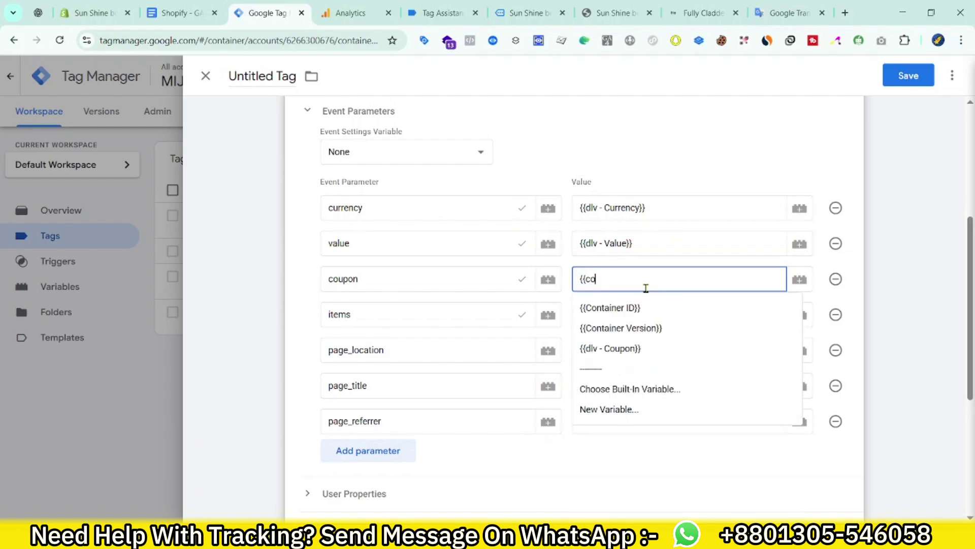
pyautogui.write('u')
pyautogui.click(644, 307)
pyautogui.click(642, 319)
pyautogui.write('{{item')
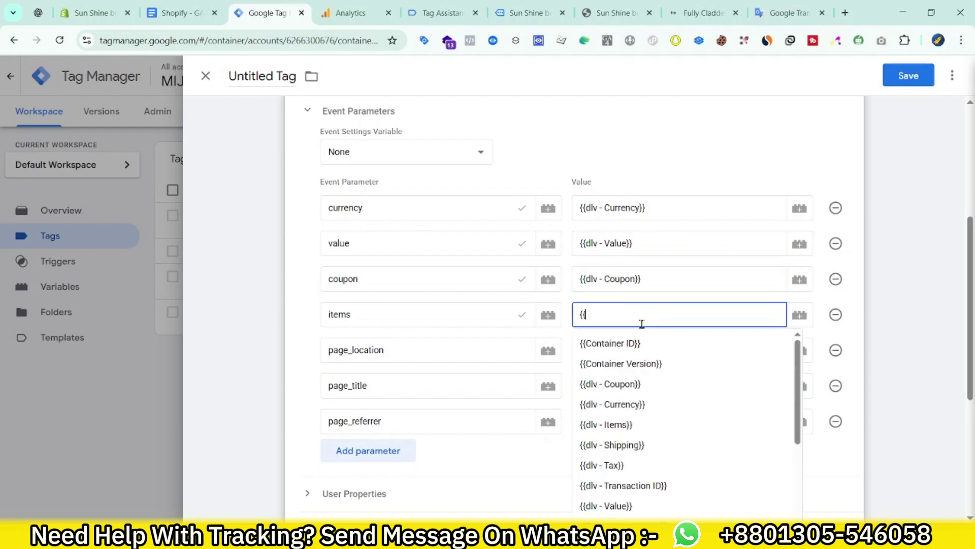
pyautogui.click(647, 361)
# - Set the page_location parameter to {{Page URL}} and page_title to {{Page Path}}
pyautogui.click(641, 350)
pyautogui.write('{{')
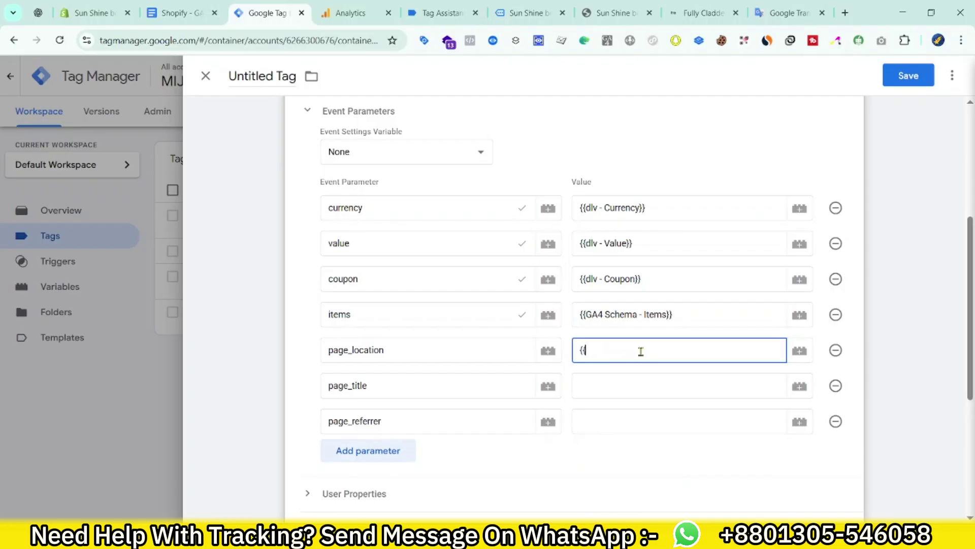
pyautogui.click(633, 379)
pyautogui.click(633, 388)
pyautogui.write('{{pat')
pyautogui.click(633, 414)
# - Set the page_referrer parameter to {{Referrer}} and review the tag's configuration down to its triggering section
pyautogui.click(641, 421)
pyautogui.write('{{')
pyautogui.click(589, 399)
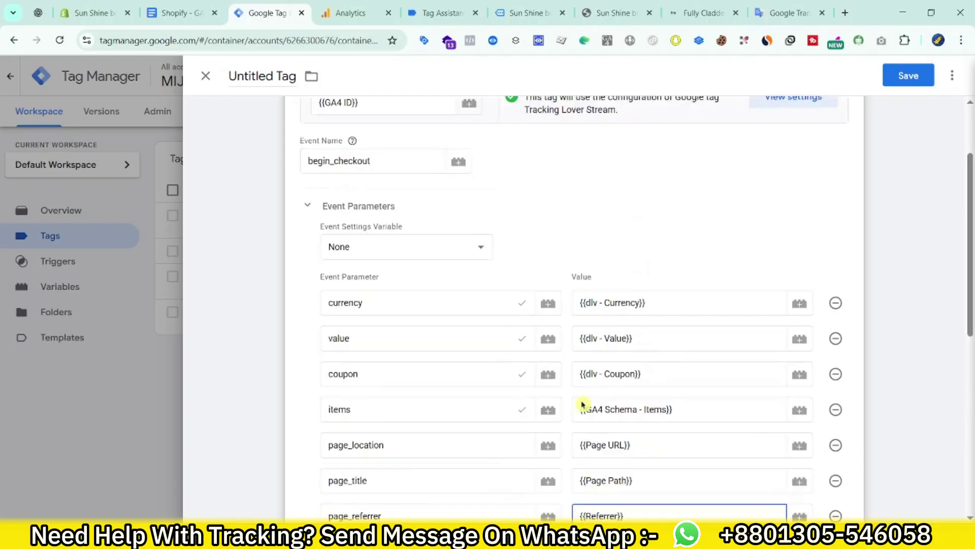
pyautogui.scroll(3, 582, 405)
pyautogui.scroll(-10, 584, 483)
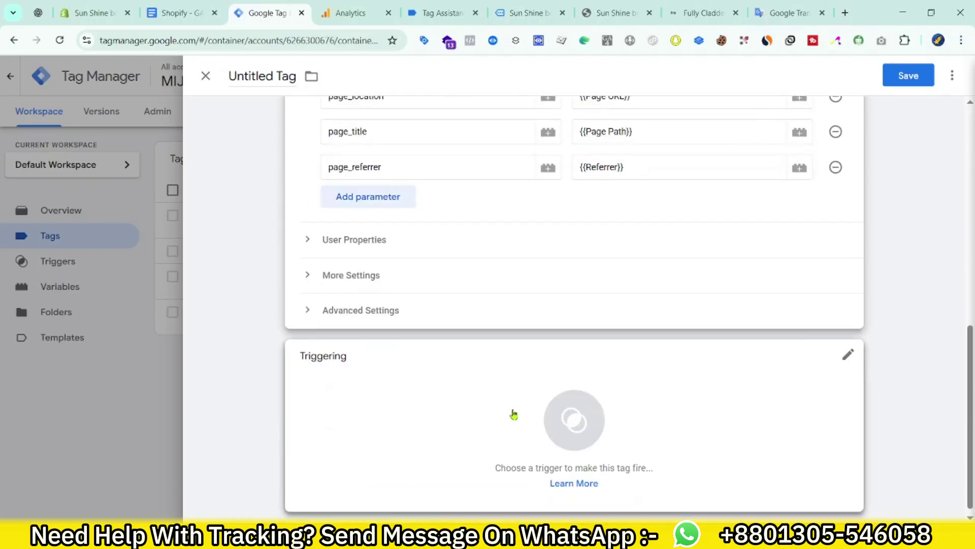
# - Assign the Event - begin_checkout trigger, name the tag "GA4 - Checkout || Tag" and save it
pyautogui.click(447, 414)
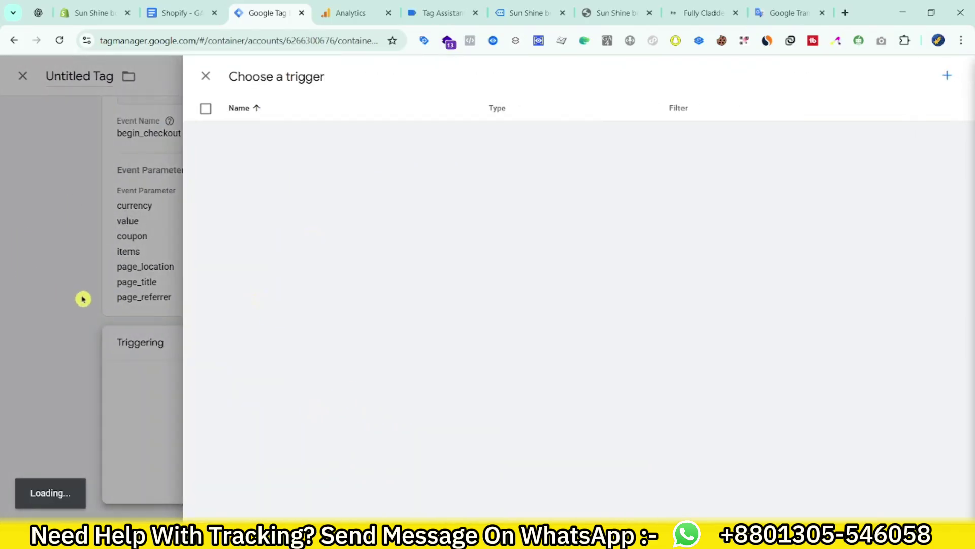
pyautogui.click(321, 208)
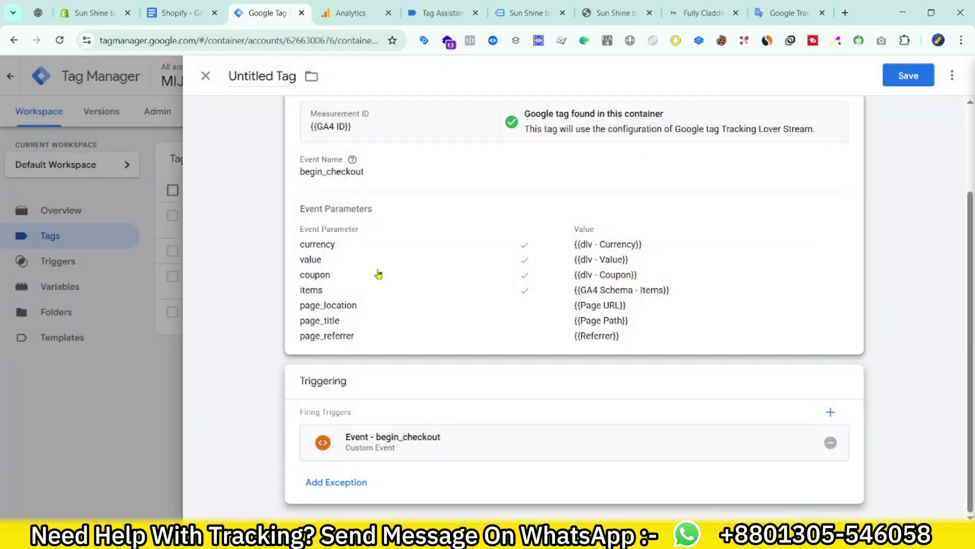
pyautogui.doubleClick(250, 77)
pyautogui.write('GA4 - Checkout ||')
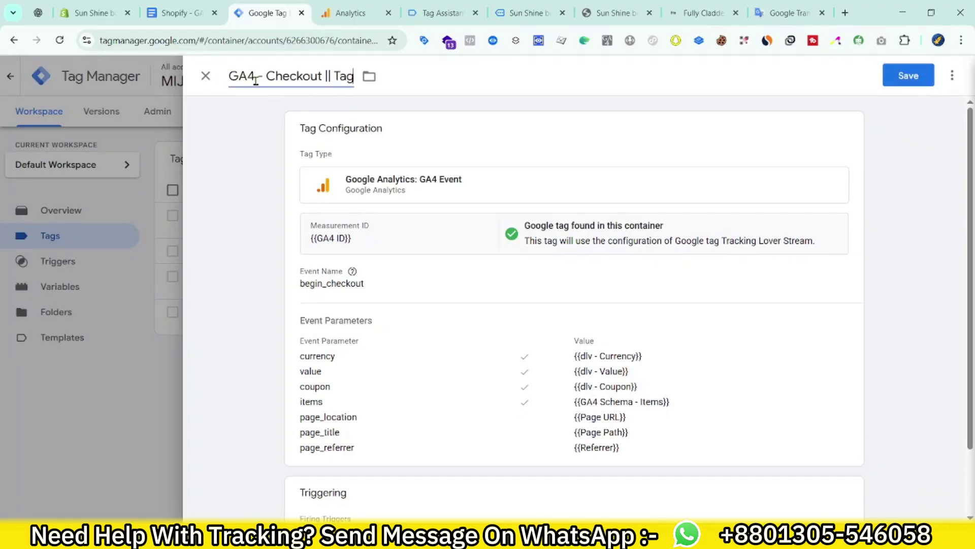
pyautogui.click(908, 75)
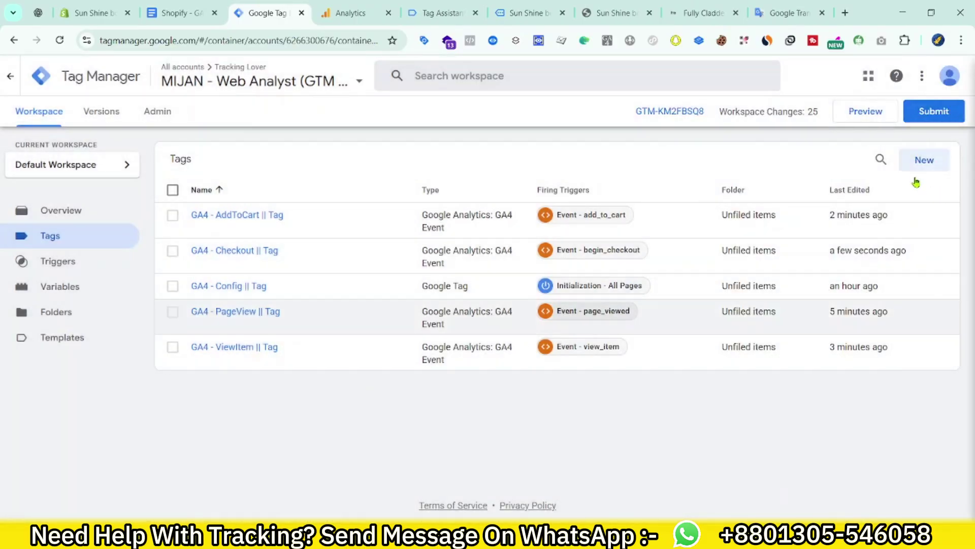
# - Create a new Google Analytics: GA4 Event tag with {{GA4 ID}} as its measurement ID
pyautogui.click(917, 160)
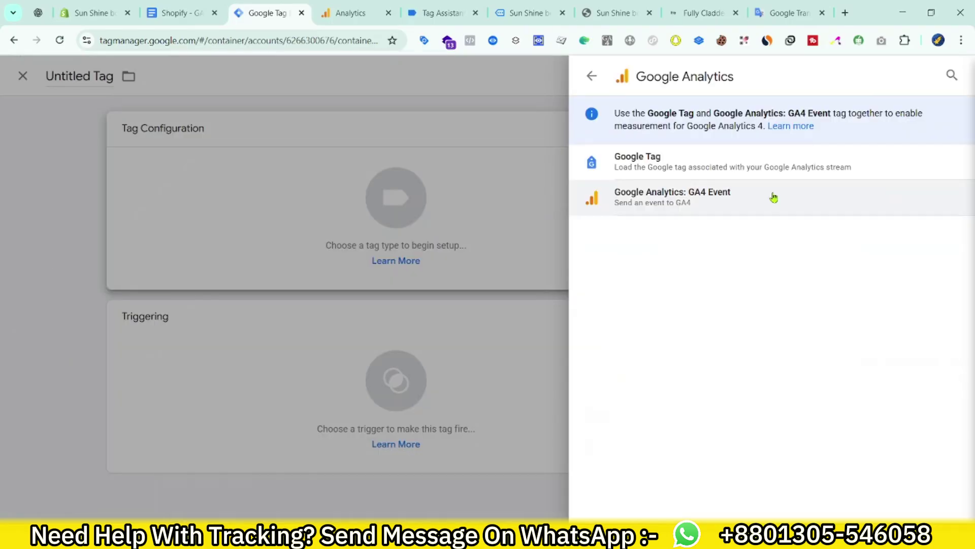
pyautogui.click(712, 195)
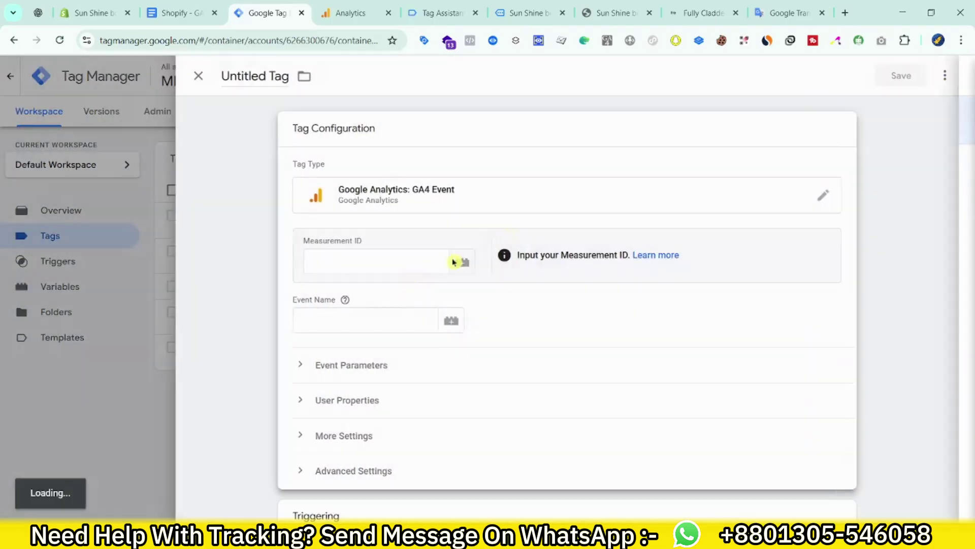
pyautogui.click(404, 270)
pyautogui.write('{{GA')
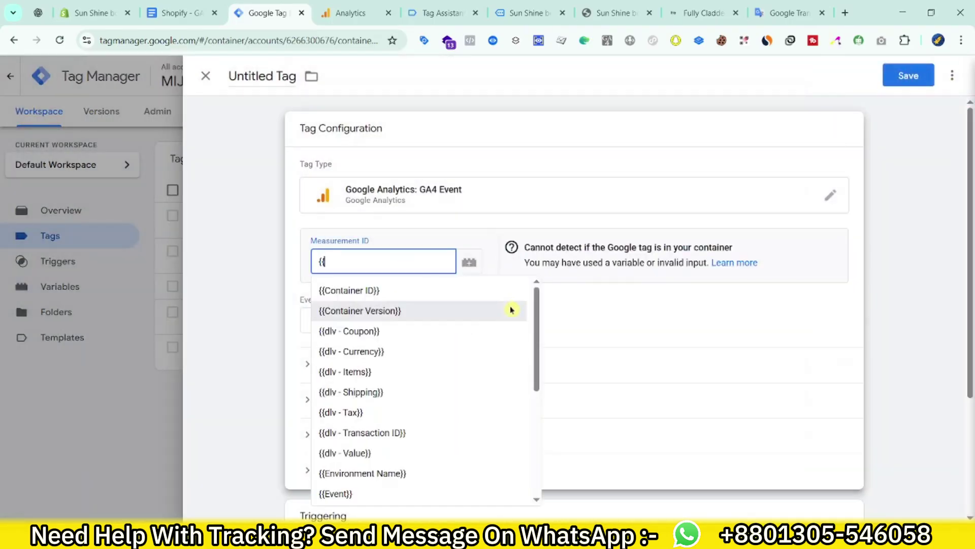
pyautogui.press('Return')
# - Copy the purchase event name from the tracking document and enter it as the tag's event name
pyautogui.click(188, 5)
pyautogui.scroll(-3, 452, 305)
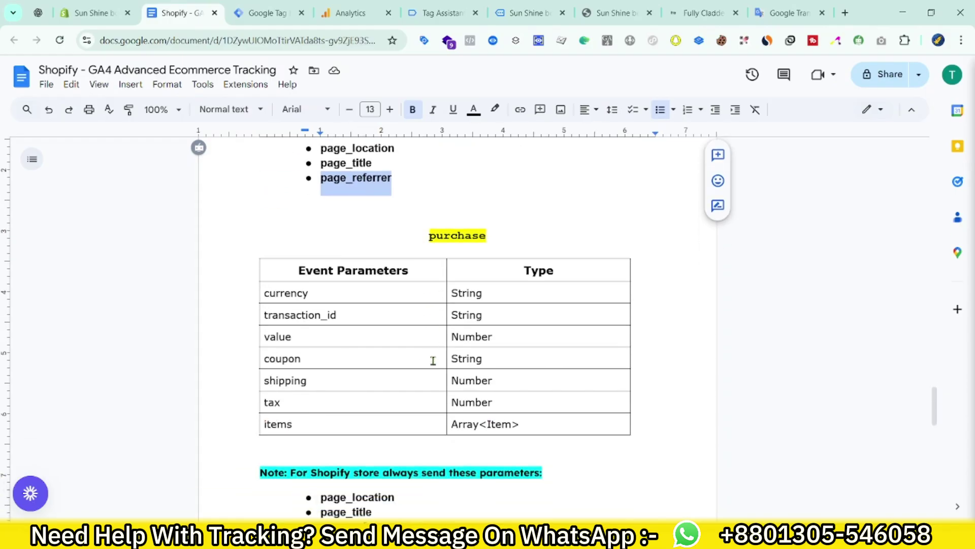
pyautogui.doubleClick(458, 216)
pyautogui.hotkey('ctrl', 'c')
pyautogui.click(262, 13)
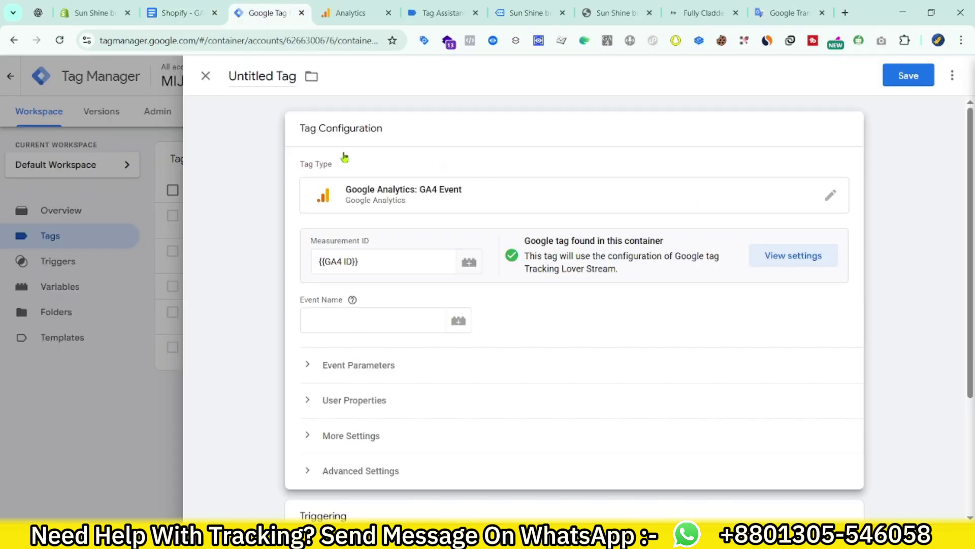
pyautogui.hotkey('ctrl', 'v')
# - Add six empty event parameter rows to the purchase tag
pyautogui.click(359, 365)
pyautogui.scroll(-1, 383, 361)
pyautogui.click(375, 396)
pyautogui.scroll(-4, 376, 305)
pyautogui.click(373, 236)
pyautogui.click(379, 272)
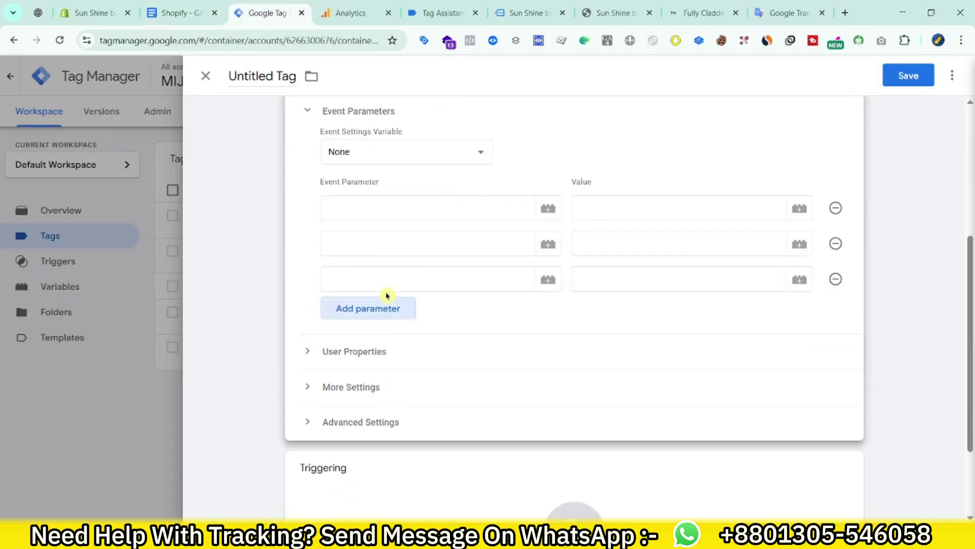
pyautogui.click(378, 307)
pyautogui.click(368, 379)
# - Name the first two event parameters currency and transaction_id, copied from the document's purchase table
pyautogui.click(183, 12)
pyautogui.click(300, 275)
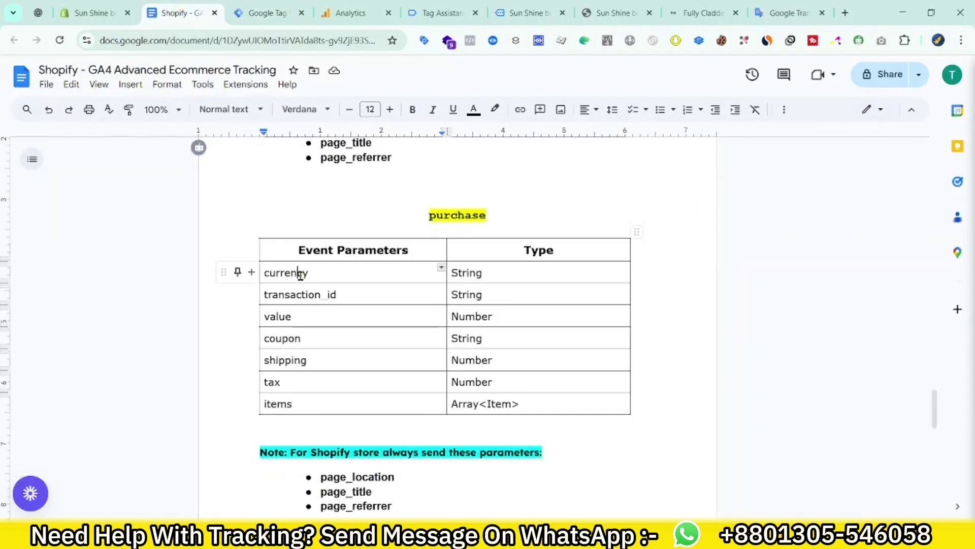
pyautogui.doubleClick(303, 275)
pyautogui.click(261, 13)
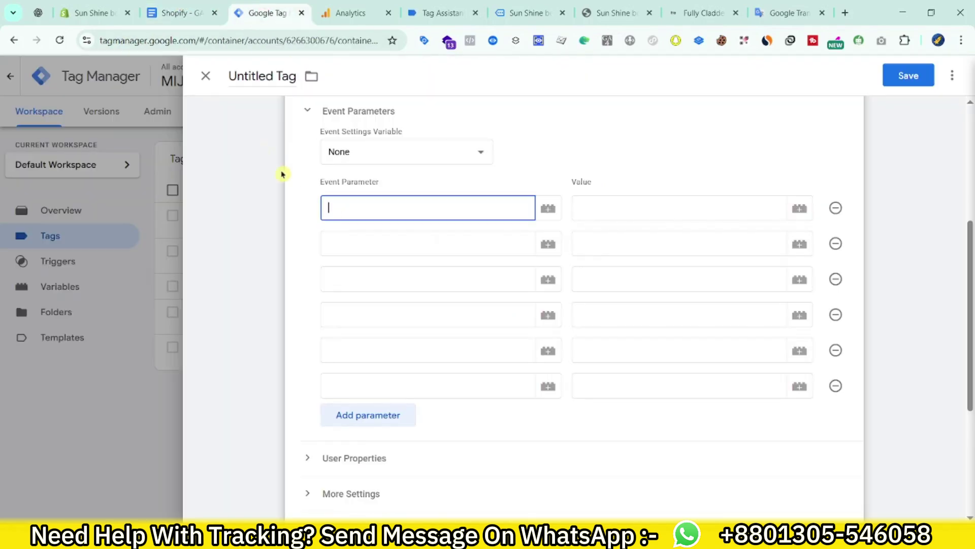
pyautogui.click(183, 13)
pyautogui.doubleClick(290, 295)
pyautogui.click(291, 4)
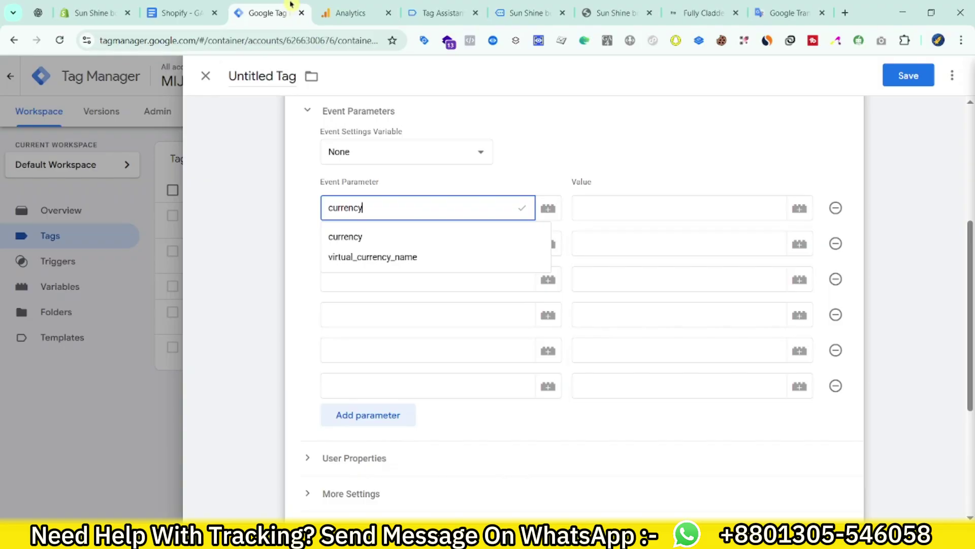
pyautogui.click(344, 274)
pyautogui.click(342, 246)
# - Name the third and fourth event parameters value and coupon, copied from the purchase table
pyautogui.click(210, 4)
pyautogui.doubleClick(284, 317)
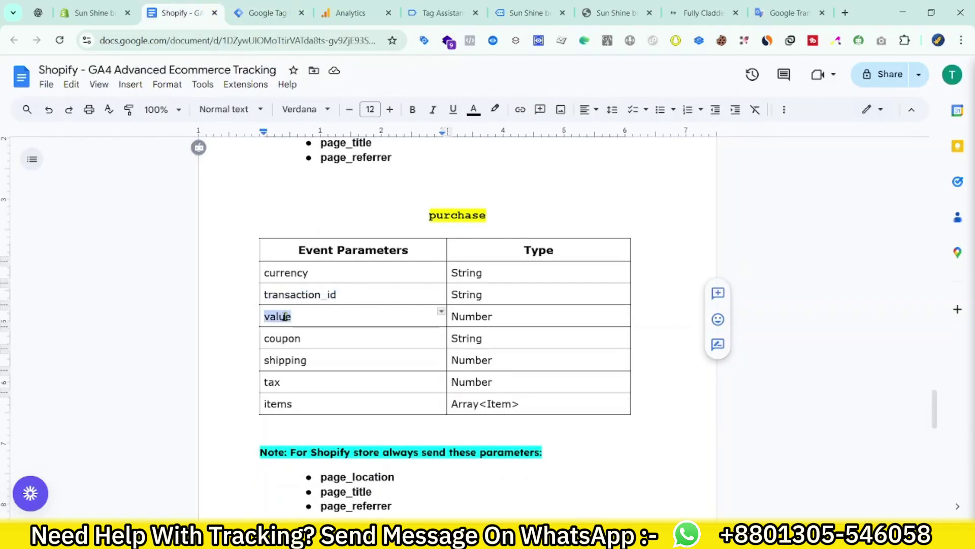
pyautogui.doubleClick(280, 339)
pyautogui.click(264, 13)
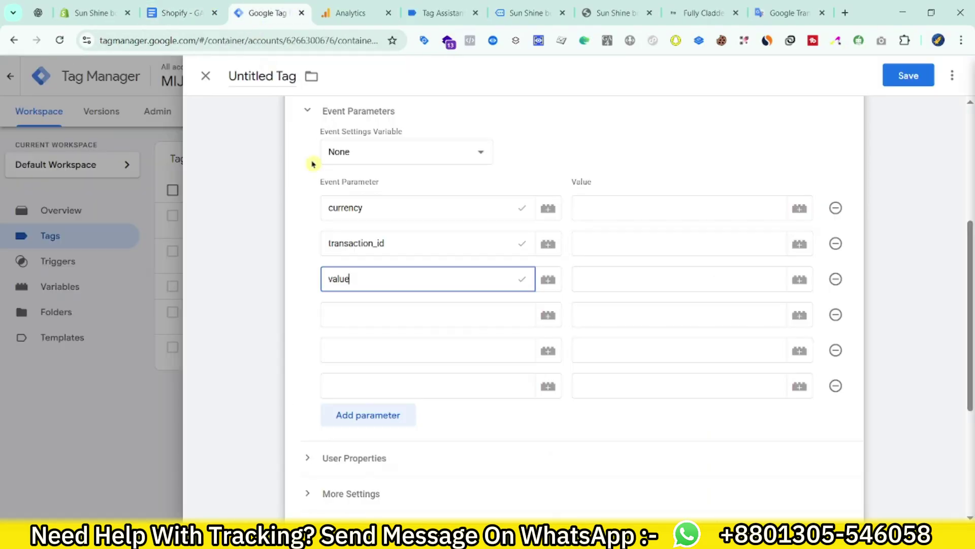
pyautogui.click(348, 324)
# - Name the fifth and sixth event parameters shipping and tax, copied from the purchase table
pyautogui.click(180, 12)
pyautogui.doubleClick(265, 360)
pyautogui.hotkey('ctrl', 'c')
pyautogui.click(244, 16)
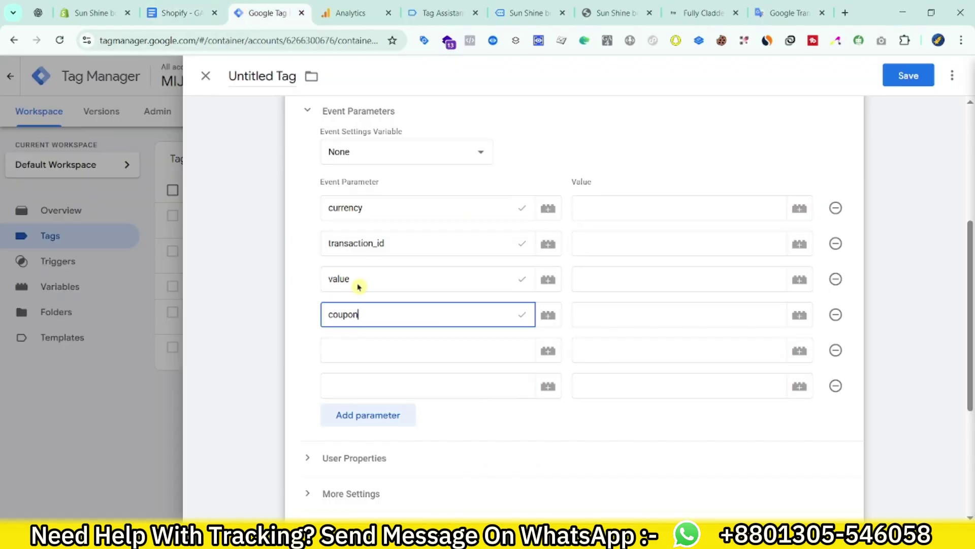
pyautogui.click(359, 349)
pyautogui.hotkey('ctrl', 'v')
pyautogui.click(181, 12)
pyautogui.doubleClick(275, 381)
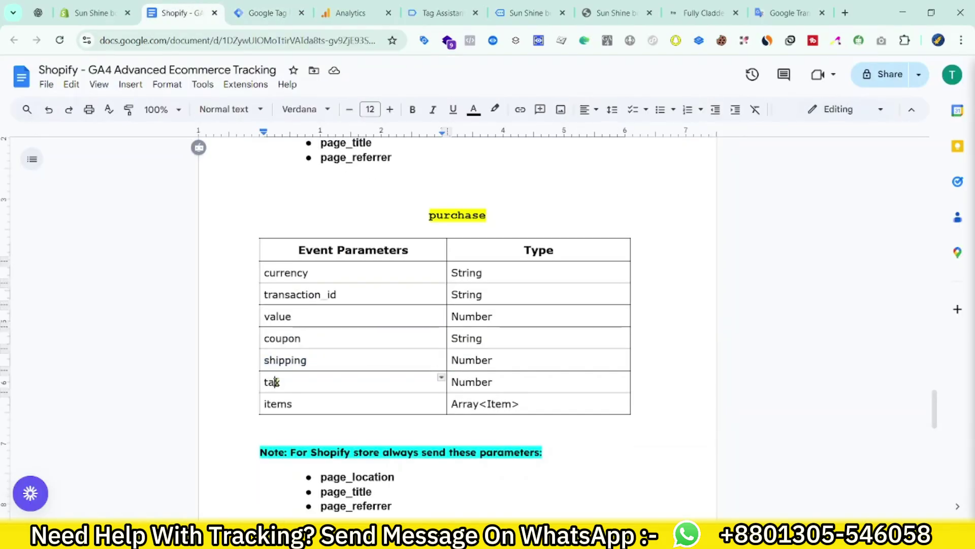
pyautogui.click(264, 12)
pyautogui.click(374, 385)
# - Add a seventh event parameter and name it items, copied from the purchase table
pyautogui.click(371, 424)
pyautogui.scroll(-4, 370, 406)
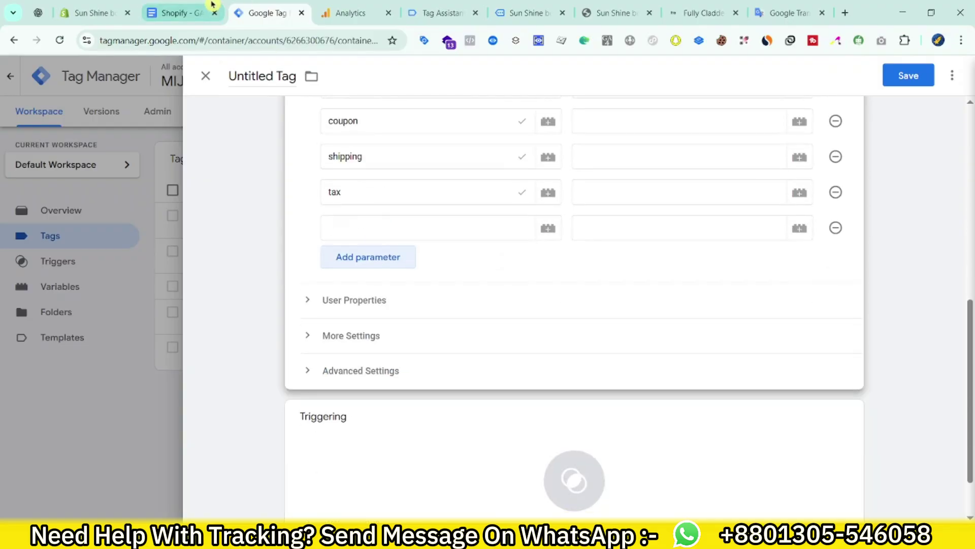
pyautogui.click(198, 13)
pyautogui.doubleClick(285, 405)
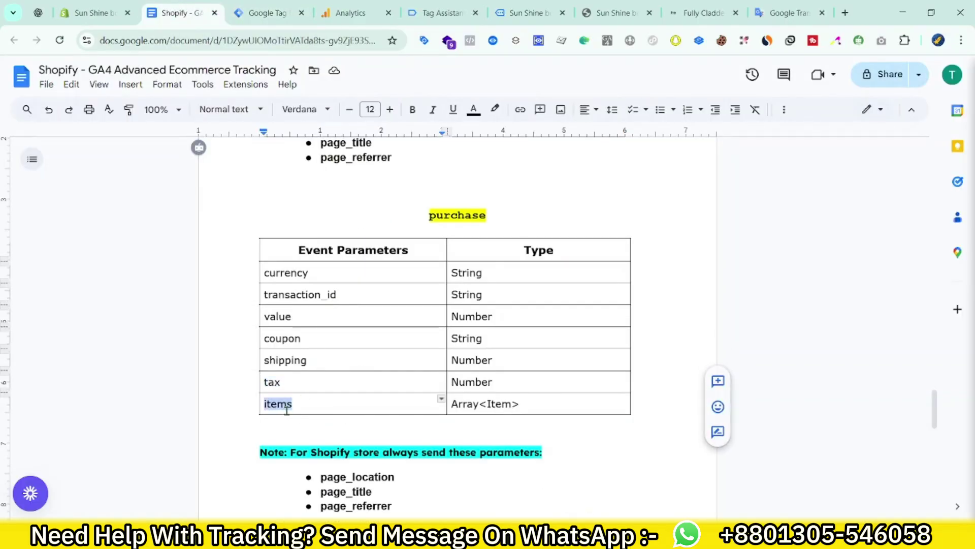
pyautogui.click(265, 13)
pyautogui.scroll(-1, 305, 209)
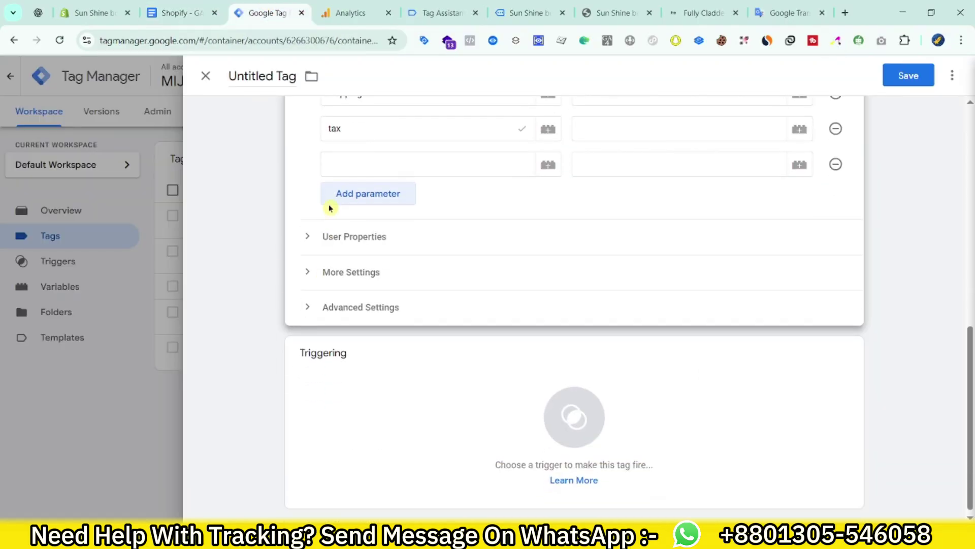
pyautogui.click(369, 161)
# - Add three more parameter rows and name the first one page_location, copied from the document's Shopify note
pyautogui.click(183, 12)
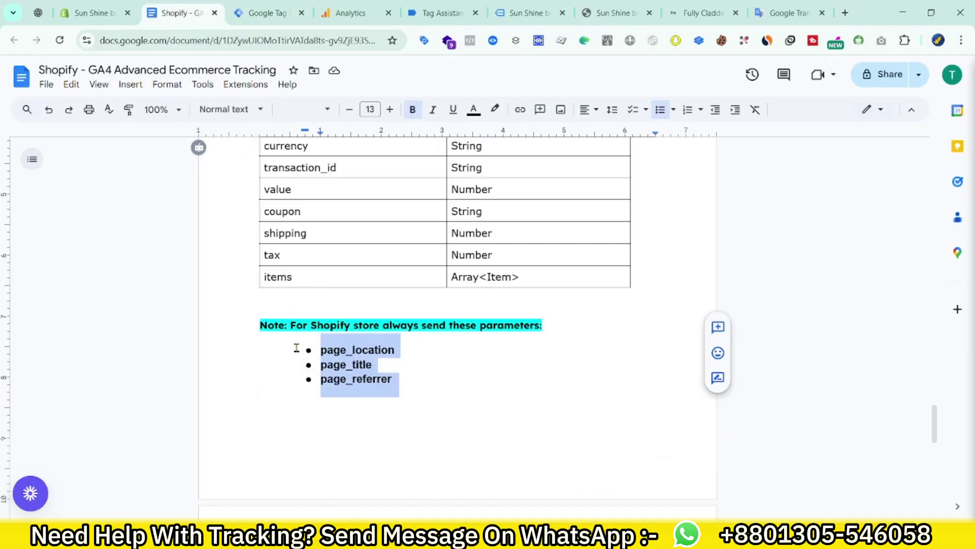
pyautogui.moveTo(323, 350); pyautogui.dragTo(387, 378)
pyautogui.doubleClick(361, 349)
pyautogui.hotkey('ctrl', 'c')
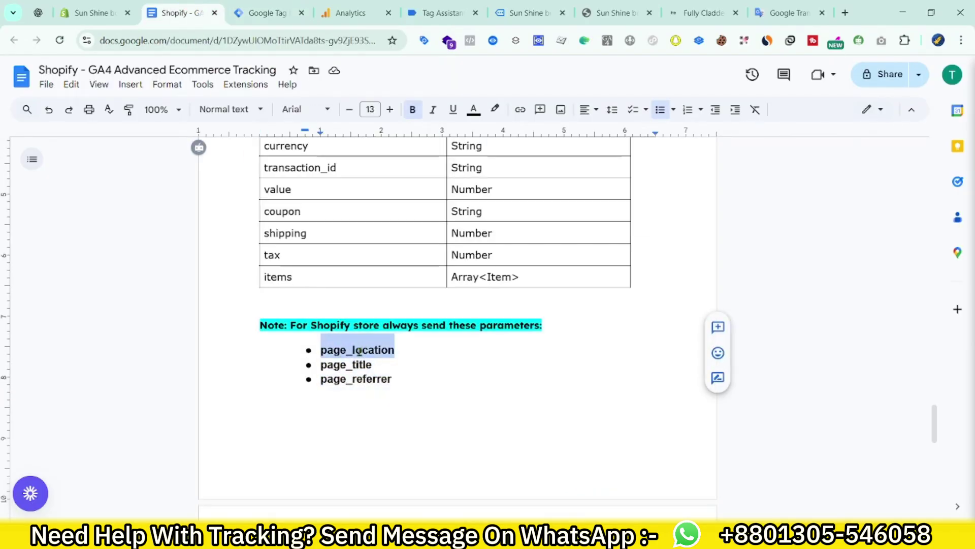
pyautogui.click(270, 12)
pyautogui.click(394, 193)
pyautogui.click(182, 13)
pyautogui.click(269, 13)
pyautogui.hotkey('ctrl', 'v')
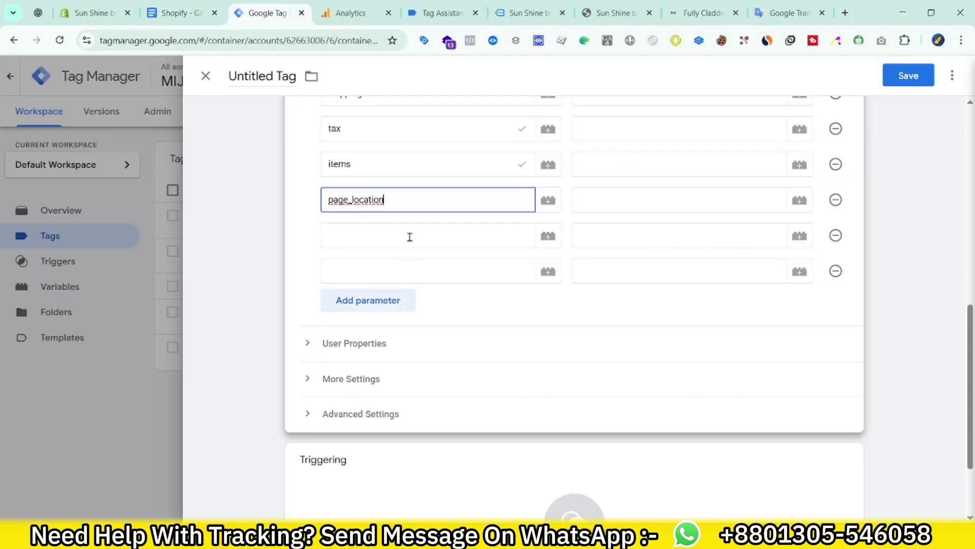
# - Name the last two event parameters page_title and page_referrer from the document's Shopify note
pyautogui.click(183, 13)
pyautogui.doubleClick(356, 379)
pyautogui.click(269, 12)
pyautogui.write('page_referrer')
# - Set the currency parameter to {{dlv - Currency}} and transaction_id to {{dlv - Transaction ID}}
pyautogui.scroll(5, 559, 305)
pyautogui.click(612, 274)
pyautogui.write('{{curr')
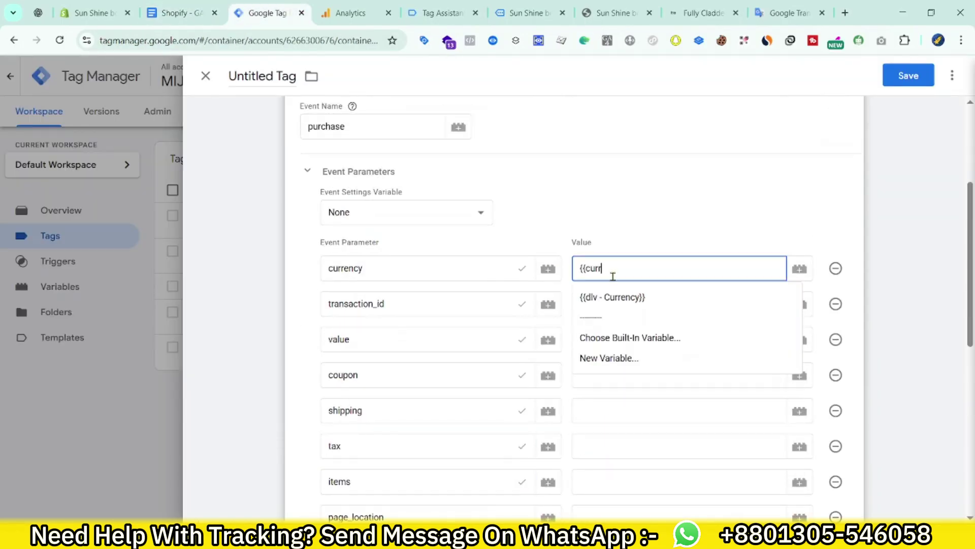
pyautogui.click(620, 298)
pyautogui.click(621, 305)
pyautogui.write('{{tra')
pyautogui.click(625, 333)
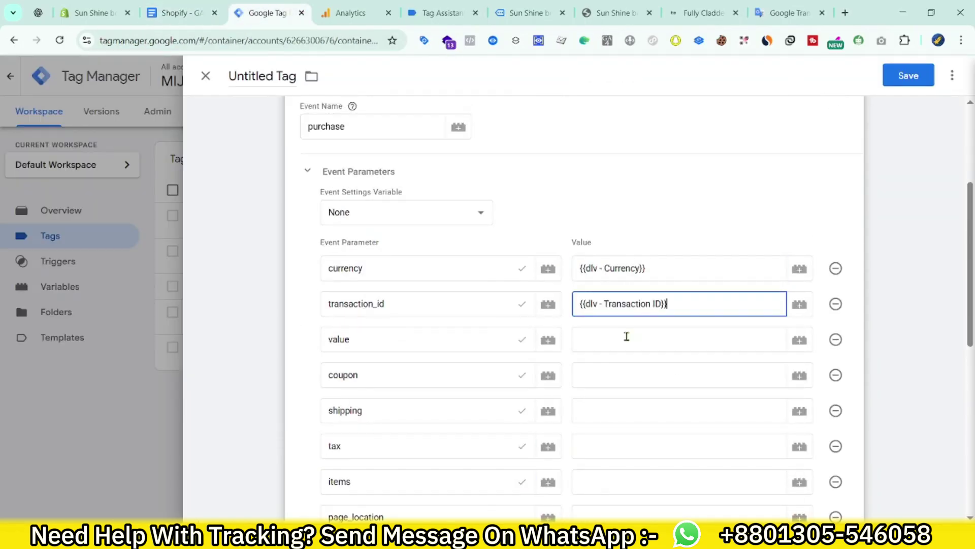
# - Set the purchase tag's value parameter to {{dlv - Value}} and its coupon parameter to {{dlv - Coupon}}
pyautogui.click(628, 337)
pyautogui.write('{{val')
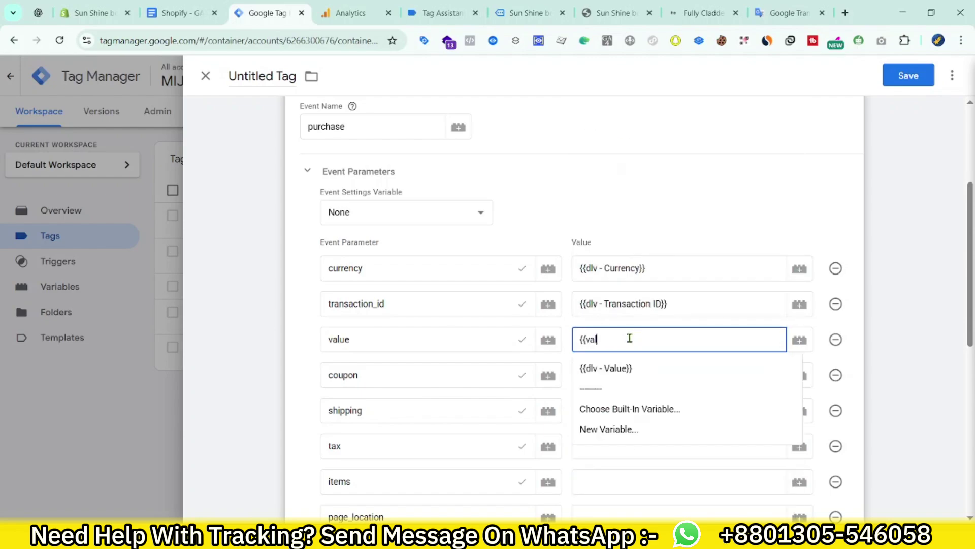
pyautogui.click(630, 370)
pyautogui.click(626, 367)
pyautogui.write('{{cou')
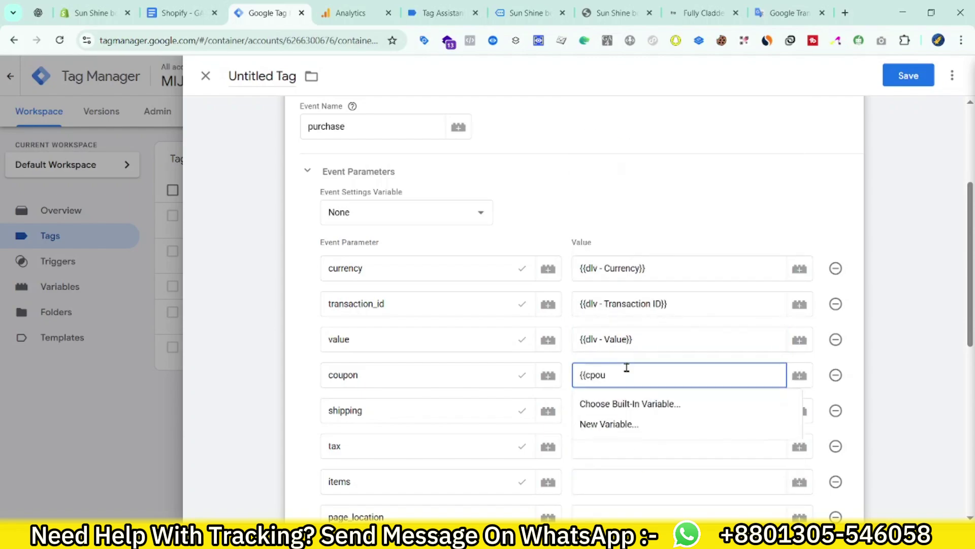
pyautogui.click(622, 403)
# - Set the shipping parameter to {{dlv - Shipping}} and the tax parameter to {{dlv - Tax}}
pyautogui.click(623, 409)
pyautogui.write('{{shi')
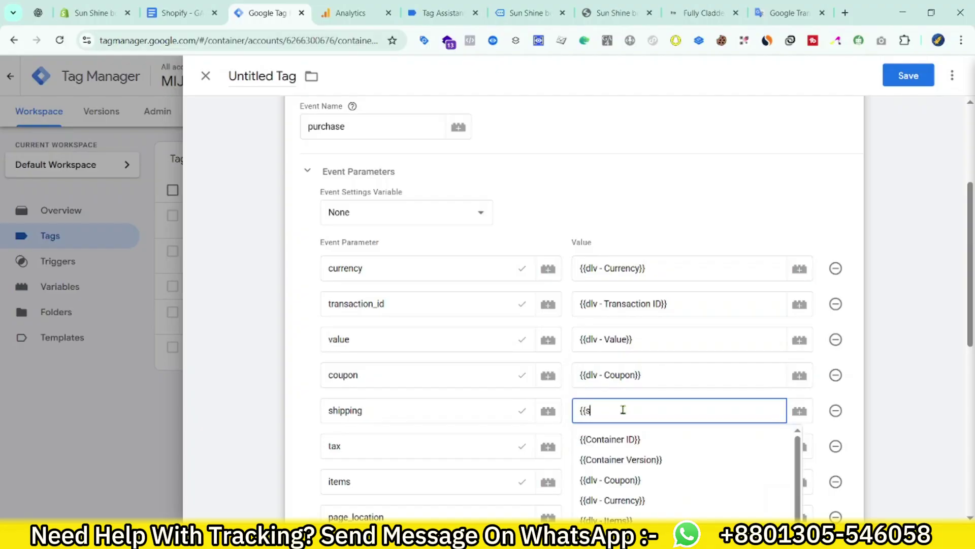
pyautogui.click(618, 439)
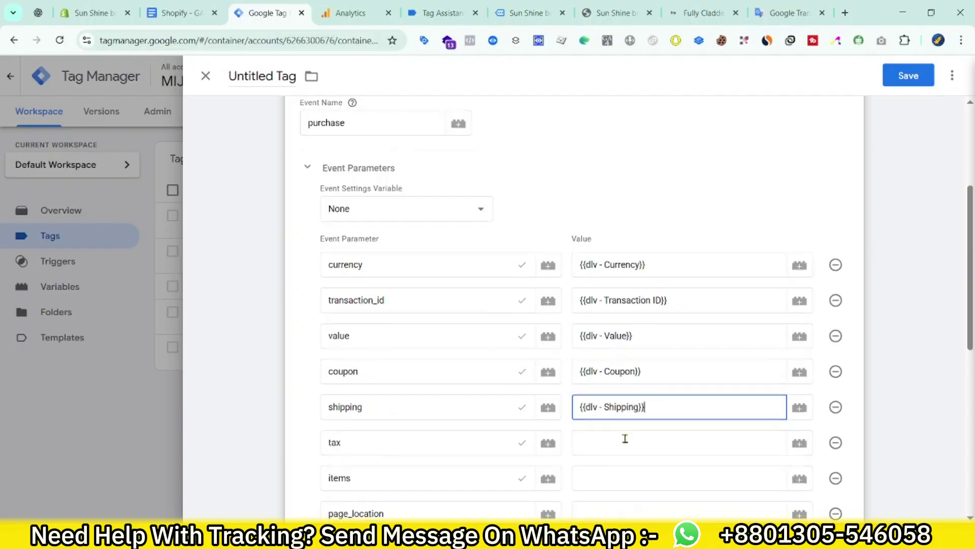
pyautogui.scroll(-1, 625, 437)
pyautogui.click(623, 380)
pyautogui.write('{{ta')
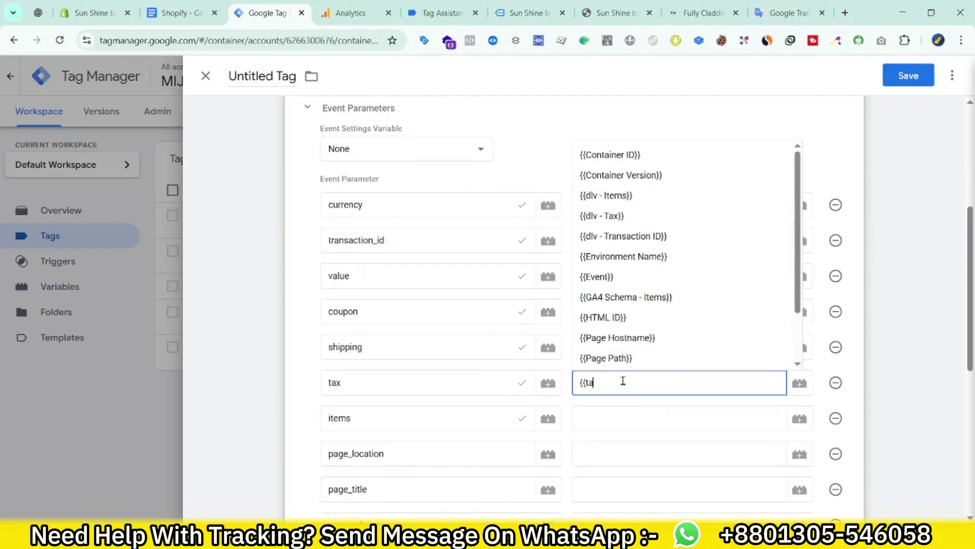
pyautogui.click(589, 176)
# - Set the items parameter to {{GA4 Schema - Items}} and page_location to {{Page URL}}
pyautogui.scroll(-1, 604, 325)
pyautogui.click(606, 351)
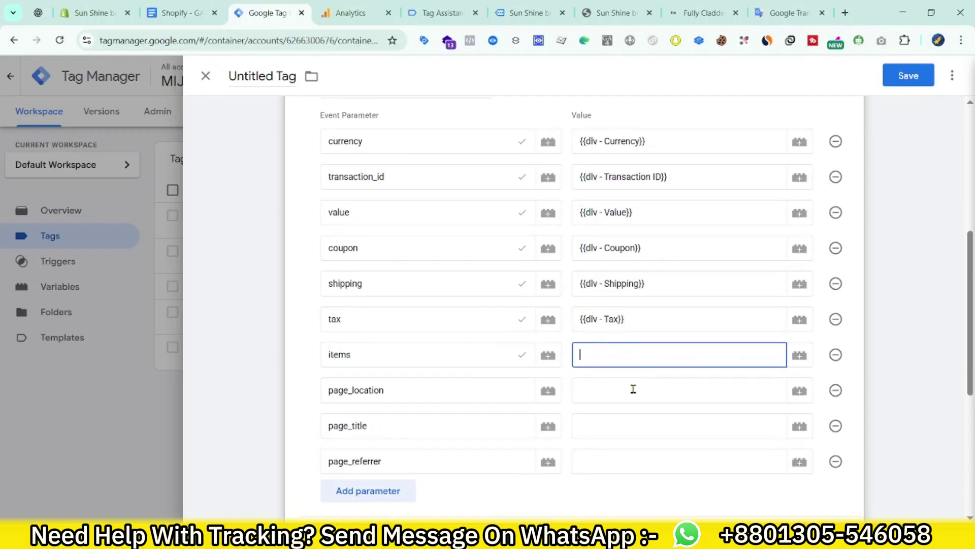
pyautogui.write('{{i')
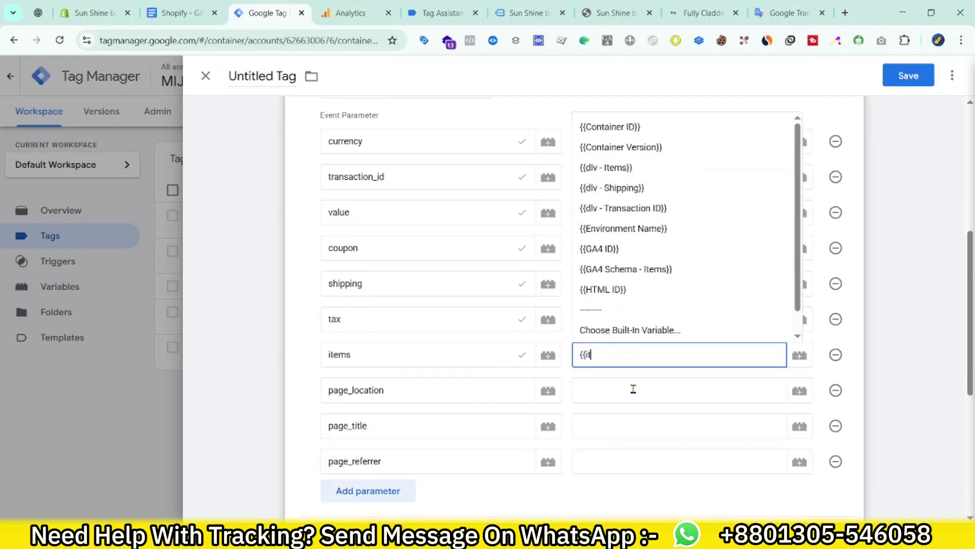
pyautogui.click(621, 324)
pyautogui.click(633, 394)
pyautogui.write('{{ur')
pyautogui.click(622, 438)
# - Set the page_title parameter to {{Page Path}} and page_referrer to {{Referrer}}, and review the purchase tag's configuration
pyautogui.click(623, 436)
pyautogui.write('{{pat')
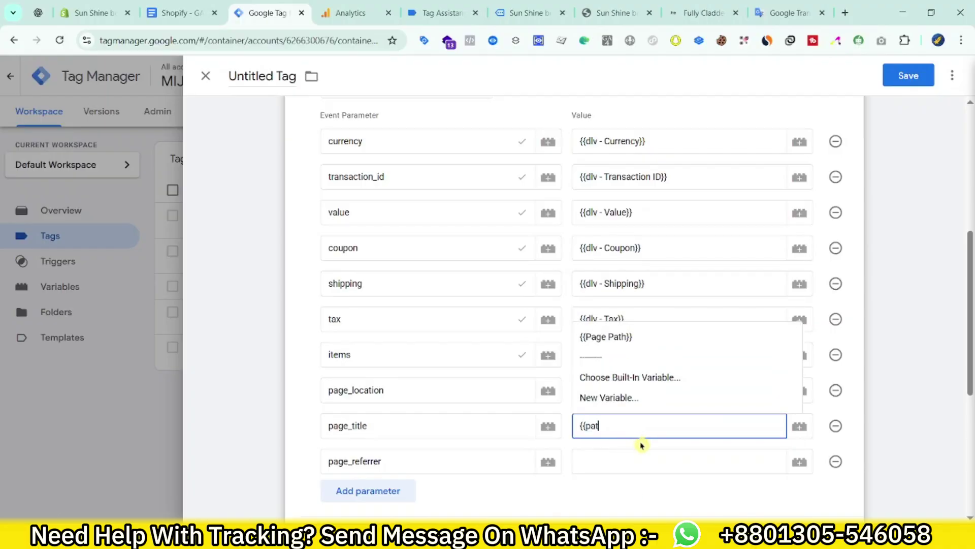
pyautogui.click(604, 333)
pyautogui.click(625, 465)
pyautogui.write('{{ref')
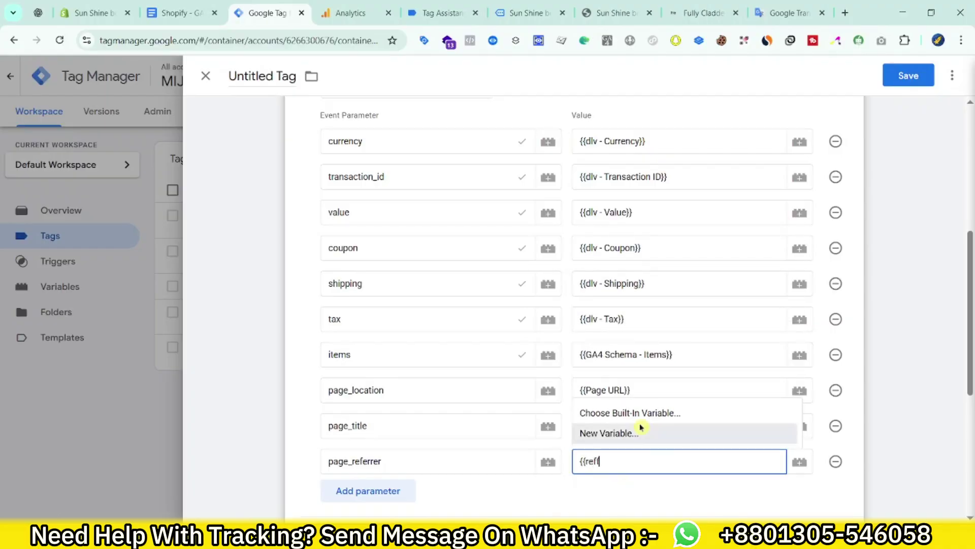
pyautogui.click(618, 370)
pyautogui.scroll(-2, 649, 407)
pyautogui.scroll(7, 648, 408)
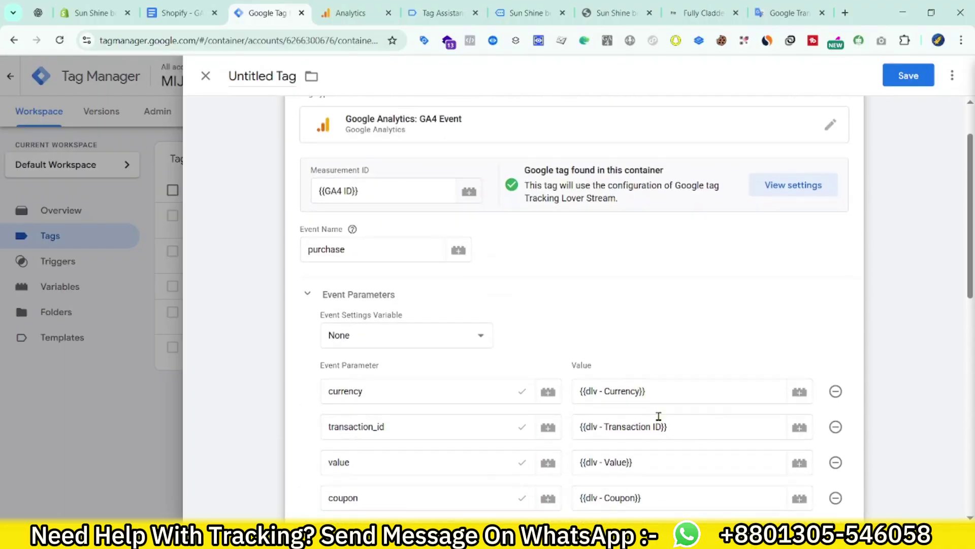
# - Assign the Event - purchase trigger to the GA4 purchase tag
pyautogui.scroll(-10, 534, 326)
pyautogui.click(473, 397)
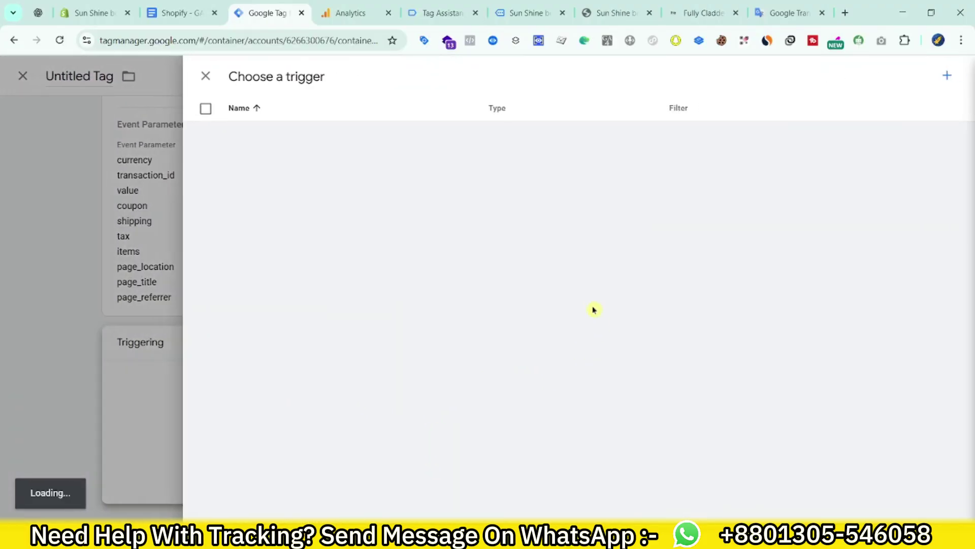
pyautogui.click(303, 261)
# - Name the tag "GA4 - Purchase || Tag" and save it
pyautogui.doubleClick(258, 73)
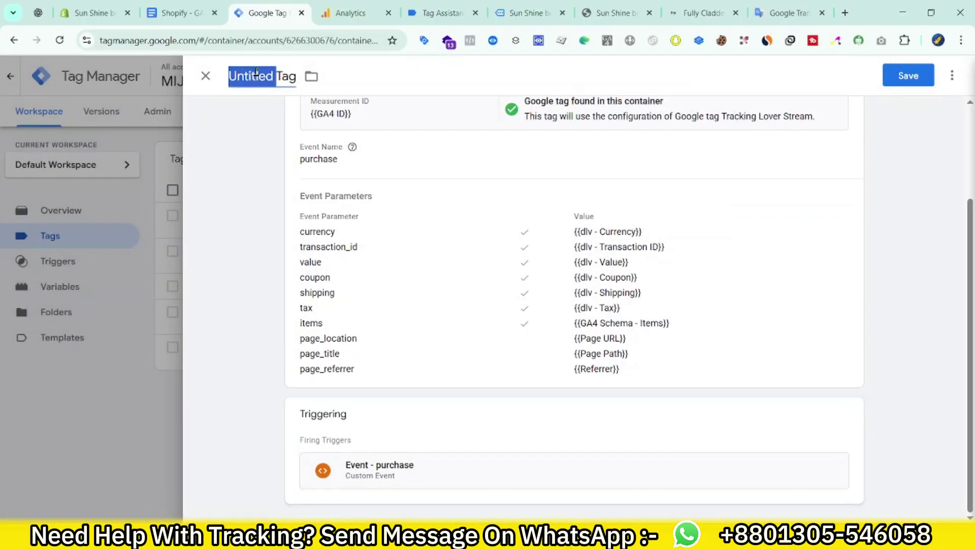
pyautogui.write('GA4 - Purchase ')
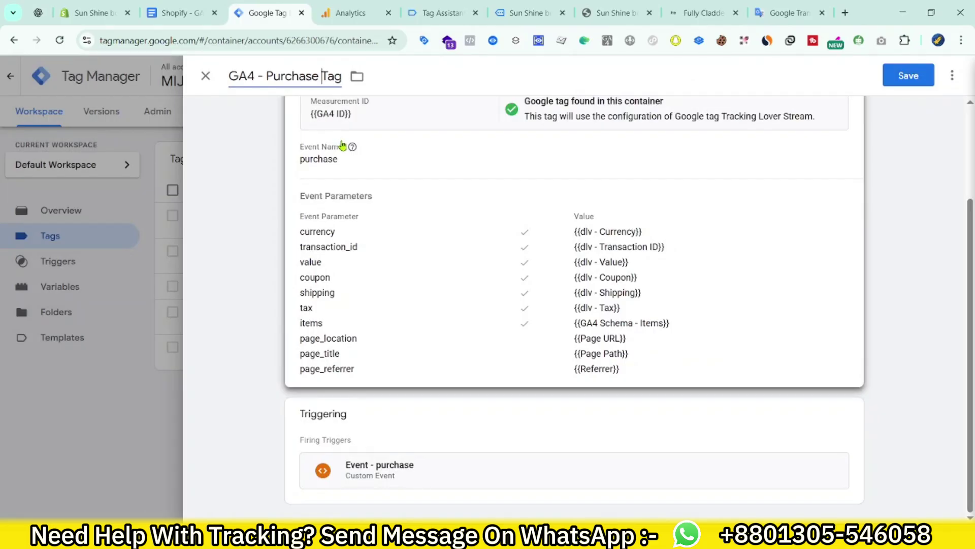
pyautogui.write('||')
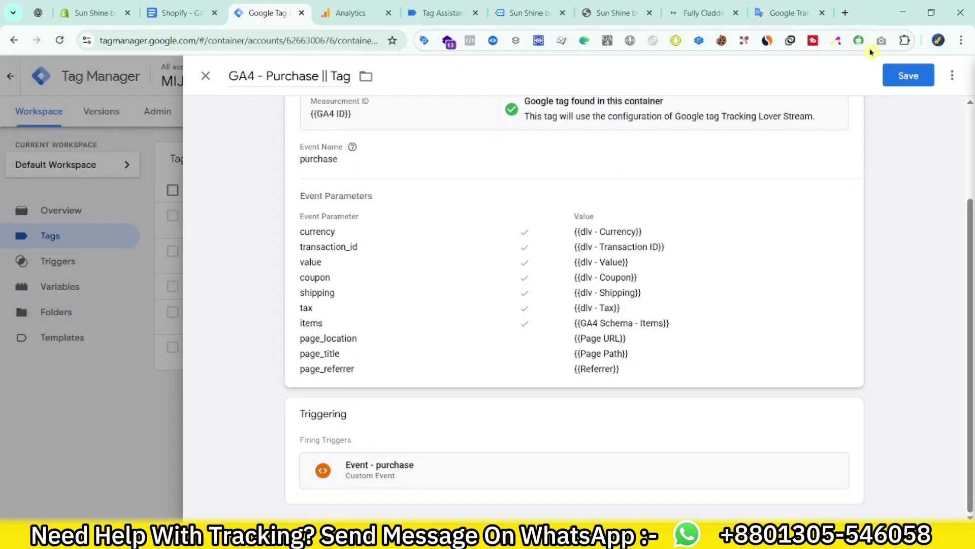
pyautogui.click(908, 76)
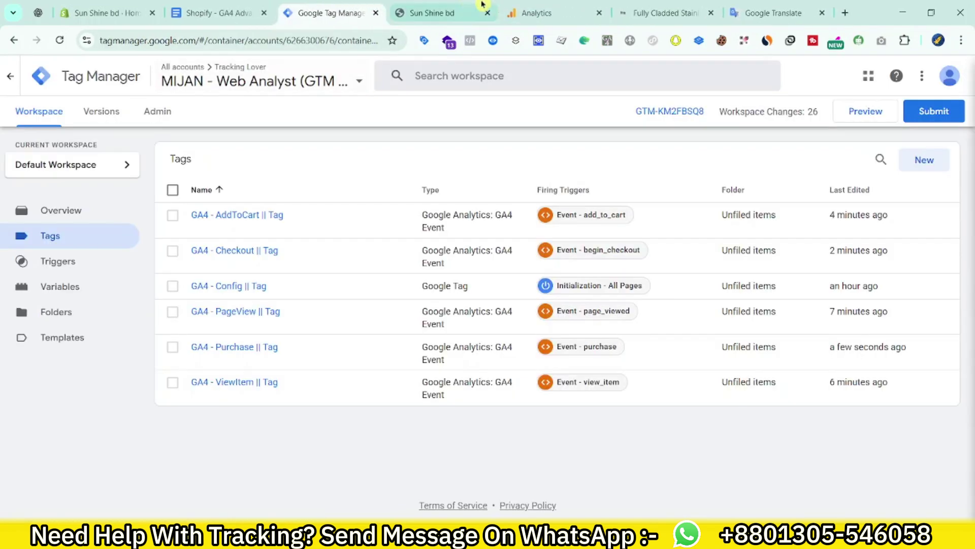
pyautogui.click(874, 115)
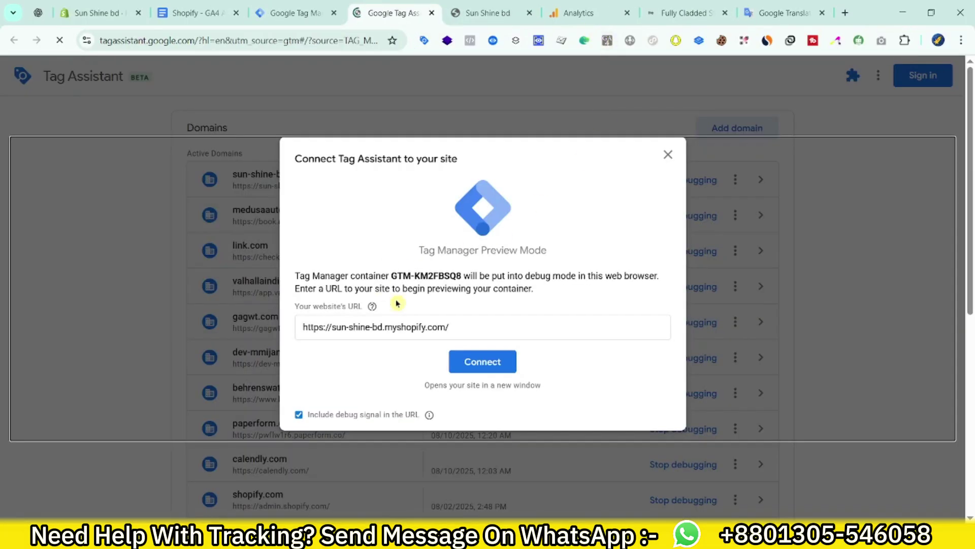
pyautogui.click(481, 361)
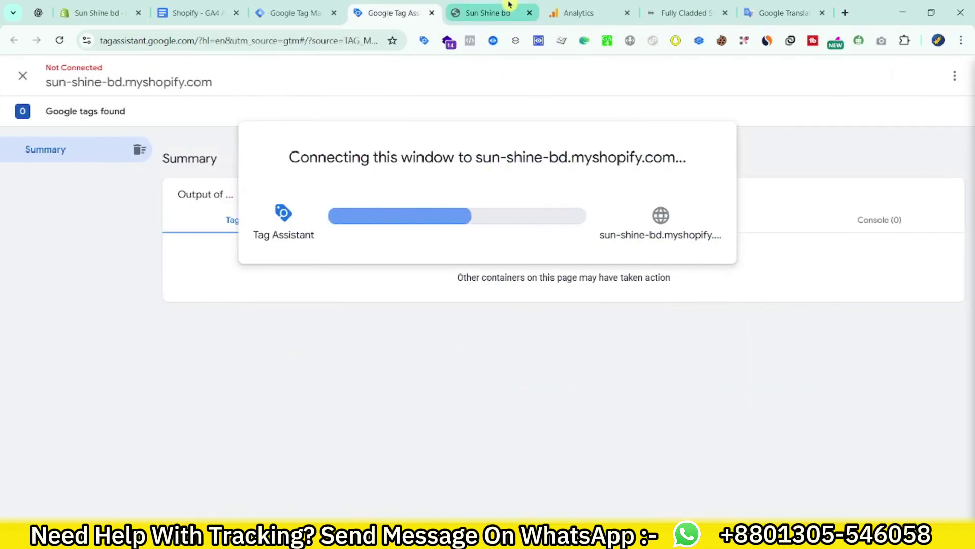
pyautogui.click(591, 6)
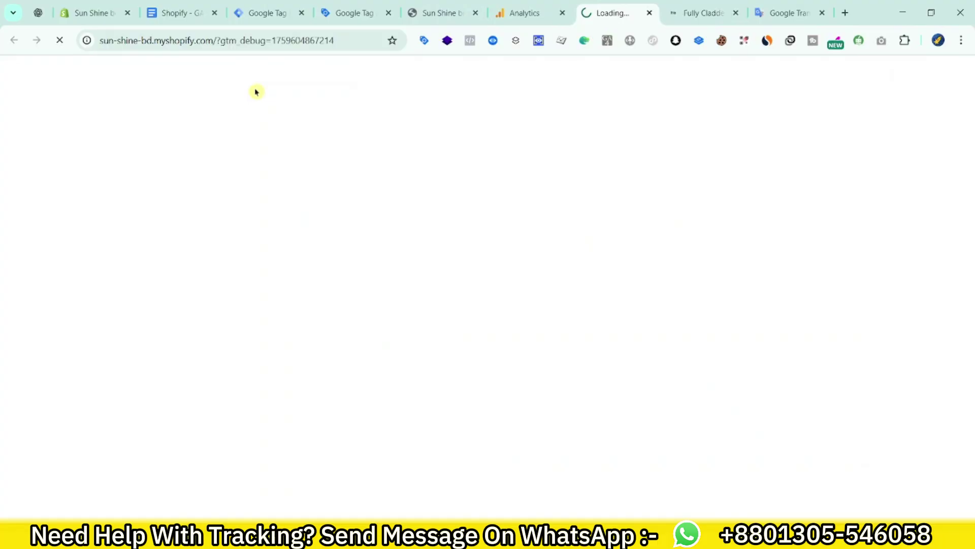
# - Switch to Google Analytics and open DebugView for the Tracking Lover Container property
pyautogui.click(528, 4)
pyautogui.click(150, 135)
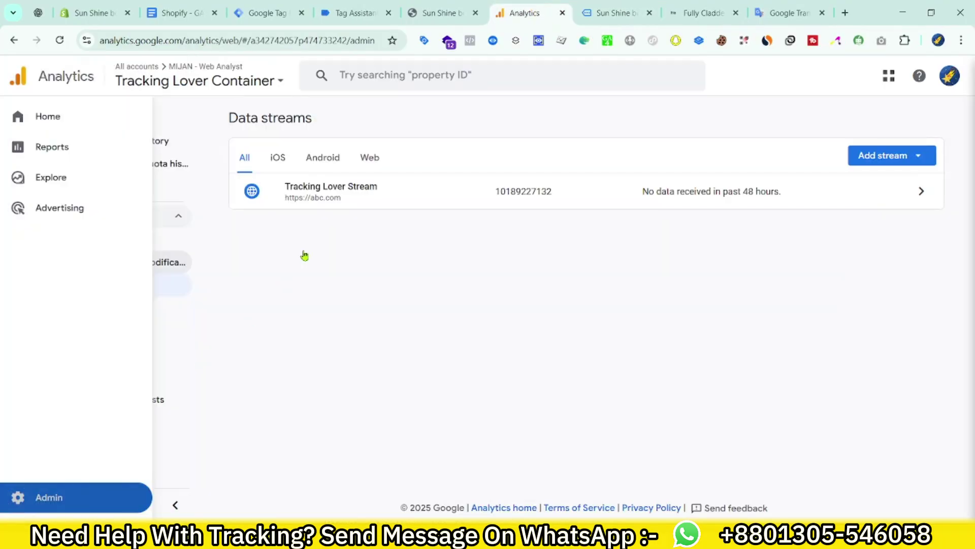
pyautogui.scroll(-8, 348, 456)
pyautogui.scroll(-1, 348, 456)
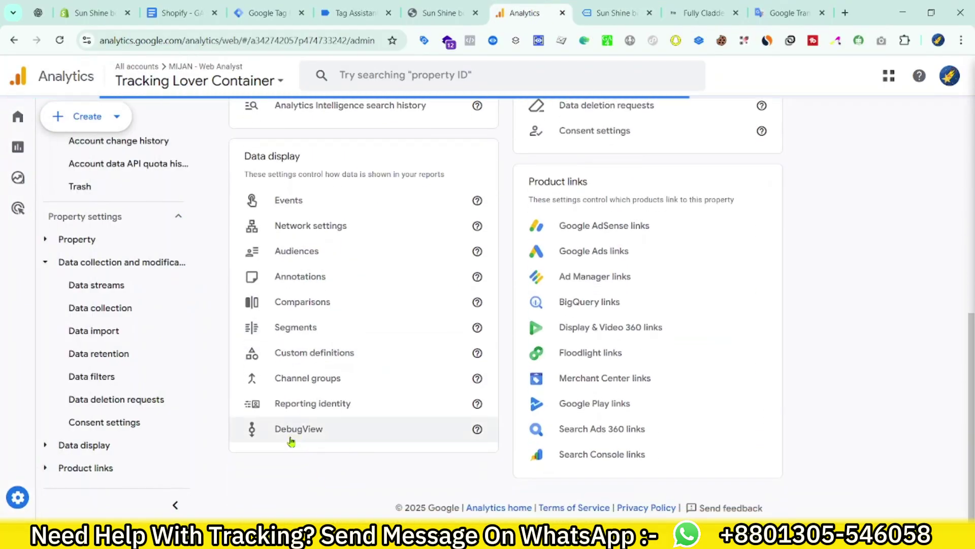
pyautogui.click(292, 431)
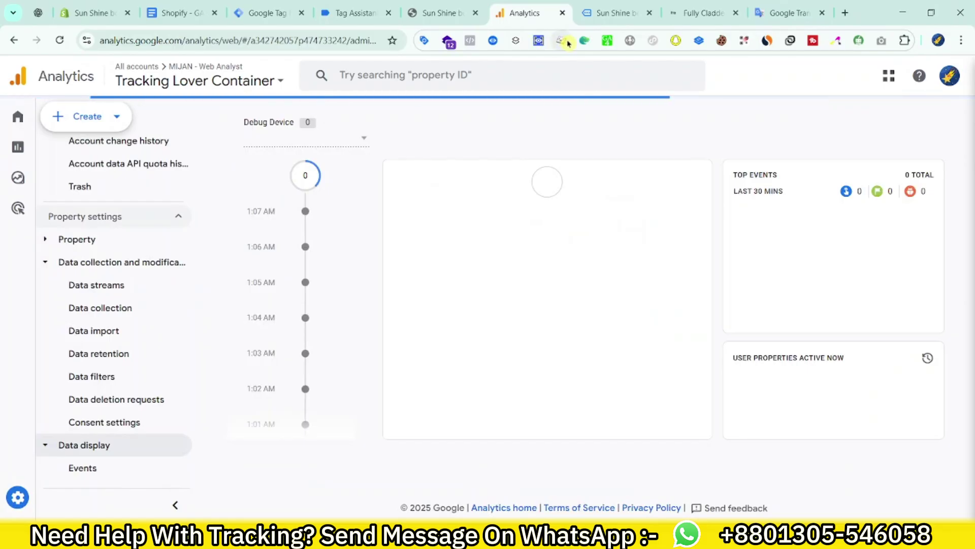
# - Return to the connected store and open the Cannon EOS - 700D product page
pyautogui.click(643, 10)
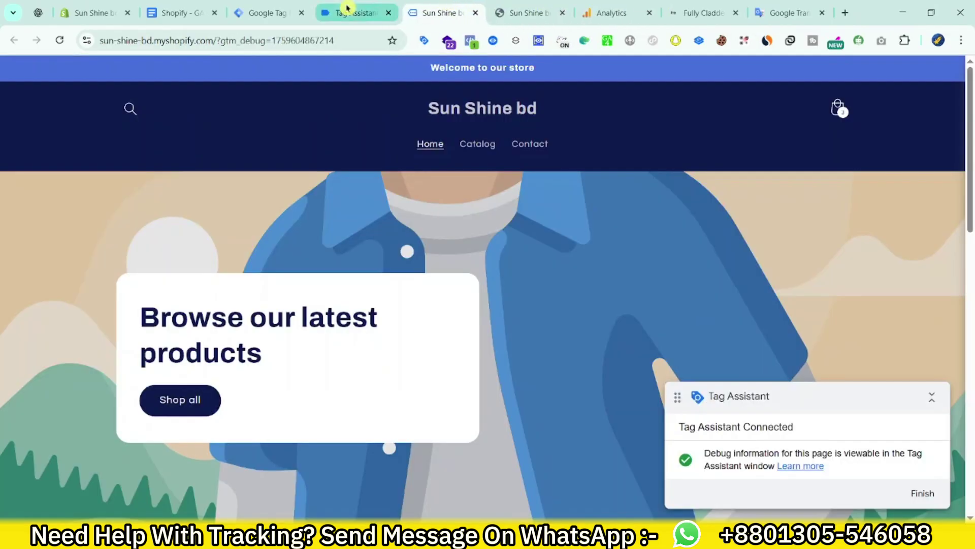
pyautogui.moveTo(525, 13); pyautogui.dragTo(592, 13)
pyautogui.click(439, 13)
pyautogui.scroll(-10, 478, 291)
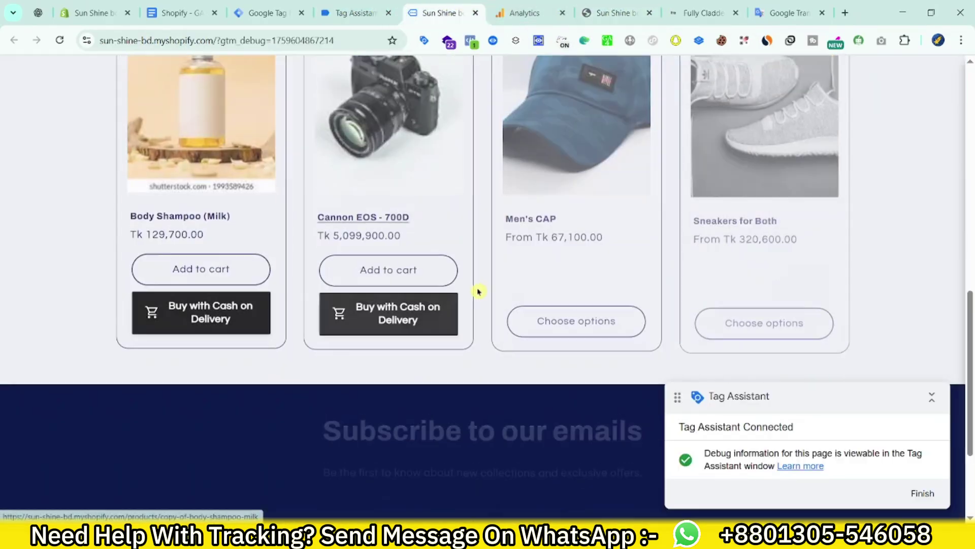
pyautogui.click(385, 148)
# - Switch to Tag Assistant and inspect the GA4 - ViewItem || Tag details under the product page's view_item event
pyautogui.click(356, 13)
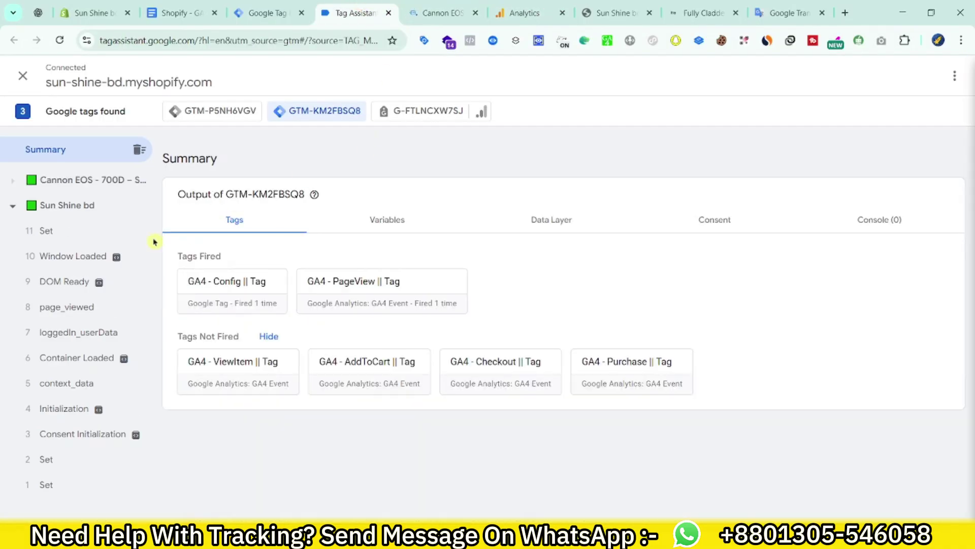
pyautogui.click(89, 232)
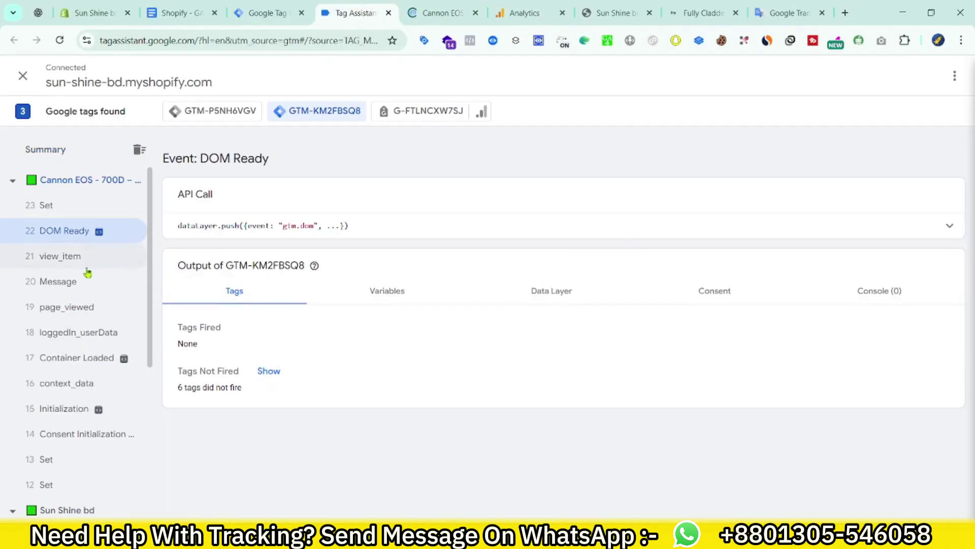
pyautogui.click(82, 280)
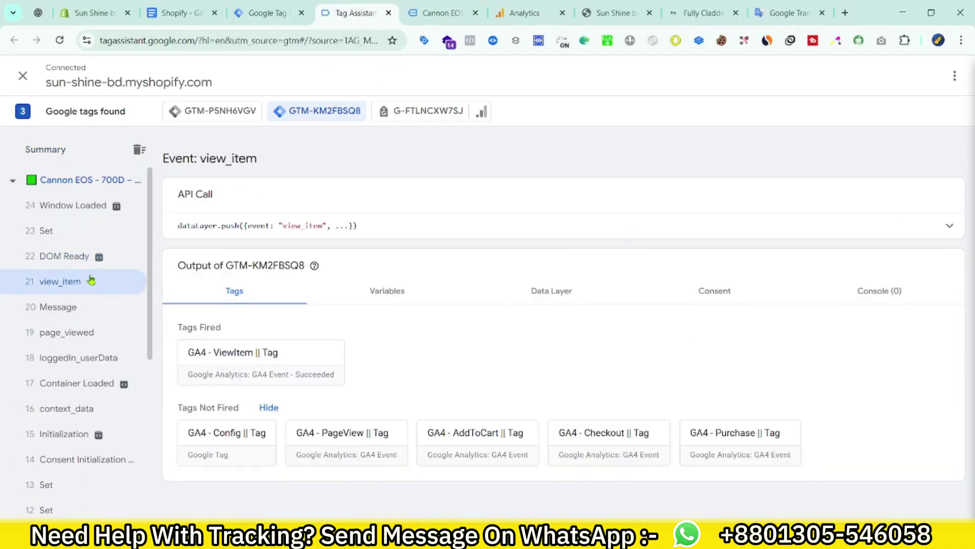
pyautogui.click(257, 353)
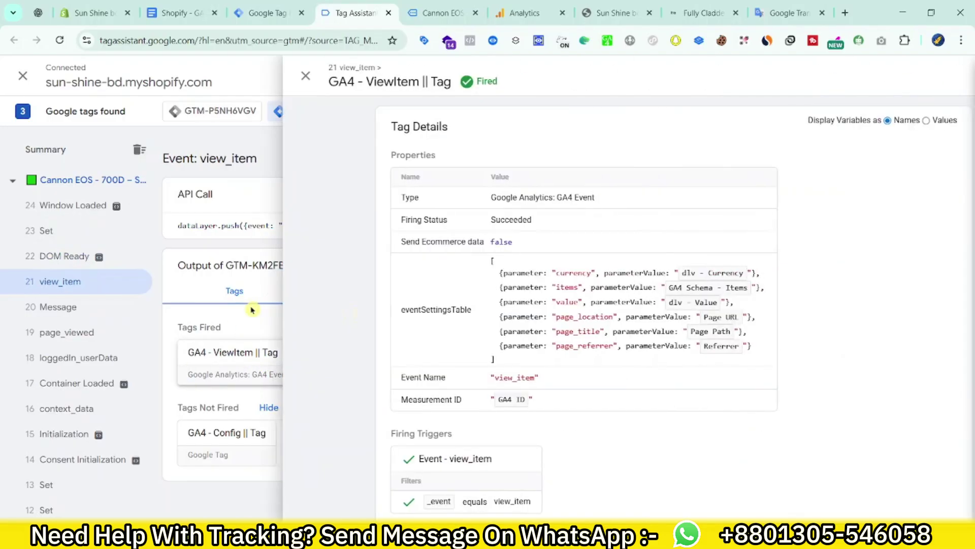
pyautogui.press('Escape')
# - Examine the variable values of the view_item event, including the GA4 Schema - Items array
pyautogui.click(383, 290)
pyautogui.scroll(-5, 448, 326)
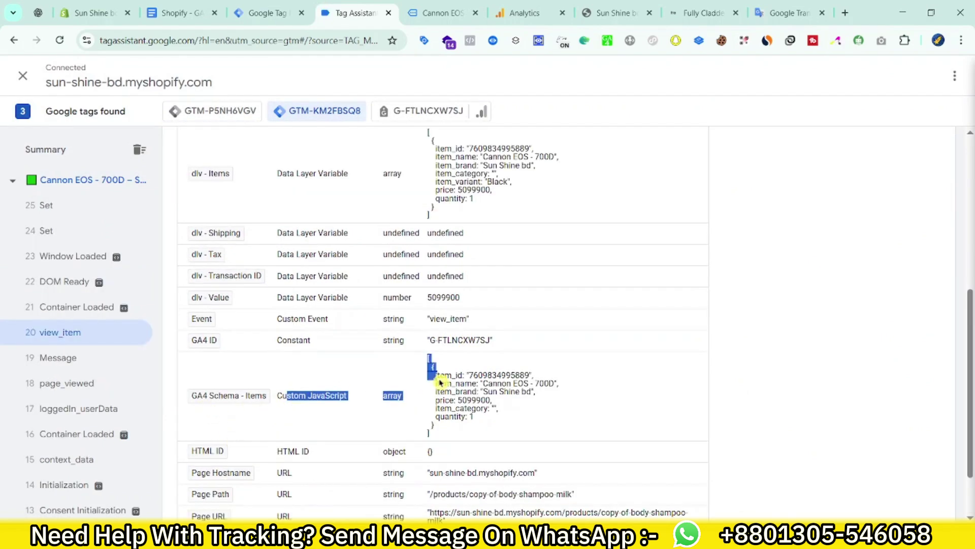
pyautogui.moveTo(428, 356); pyautogui.dragTo(498, 442)
pyautogui.scroll(10, 499, 442)
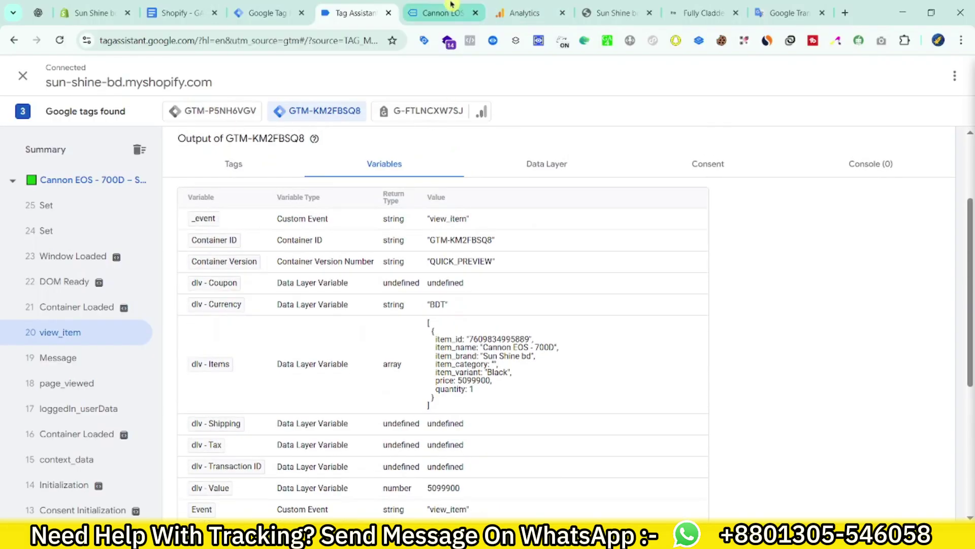
# - Switch to the store and add the Cannon EOS - 700D to the cart
pyautogui.click(442, 13)
pyautogui.scroll(-3, 625, 334)
pyautogui.click(574, 264)
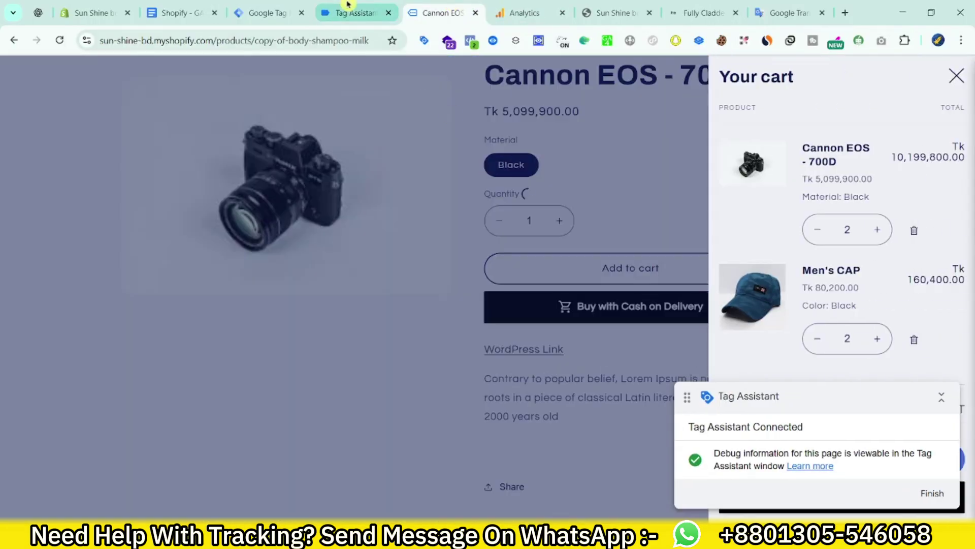
# - Switch to Tag Assistant and examine the parameter values sent by GA4 - AddToCart || Tag on the add_to_cart event
pyautogui.click(358, 13)
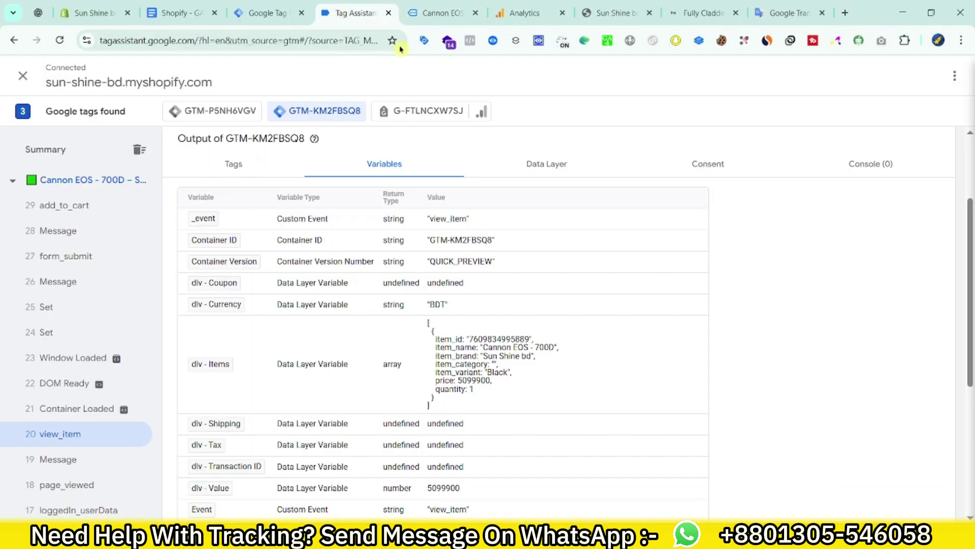
pyautogui.click(63, 207)
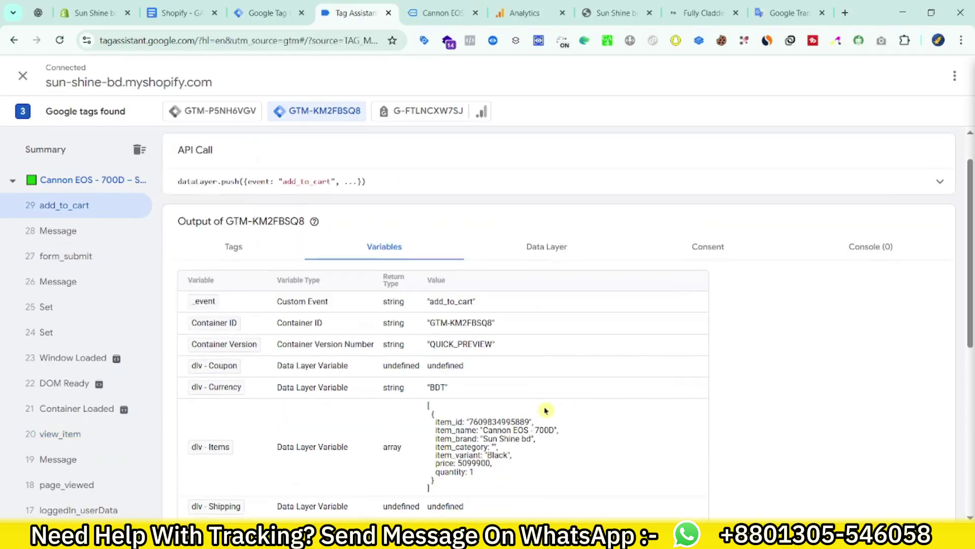
pyautogui.click(263, 286)
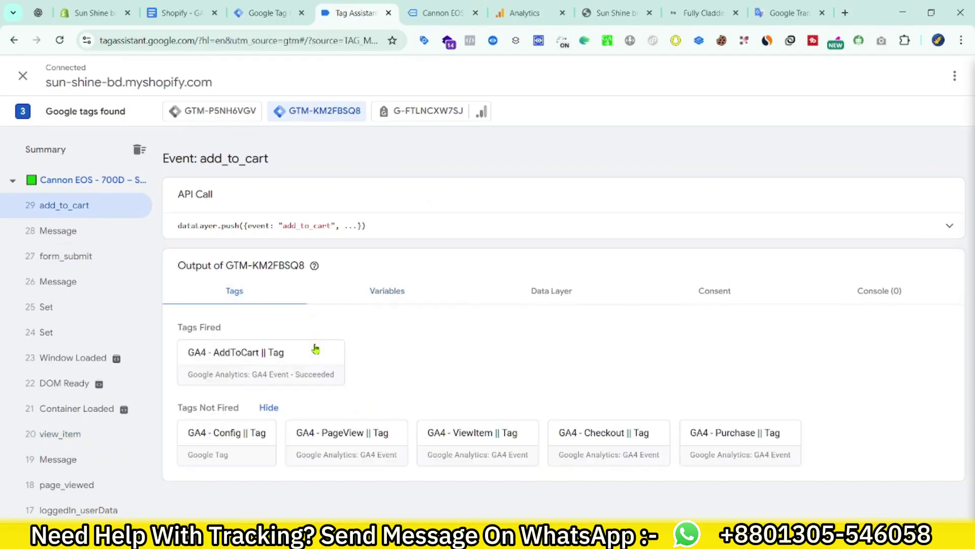
pyautogui.click(261, 361)
pyautogui.scroll(-5, 391, 260)
pyautogui.scroll(5, 391, 260)
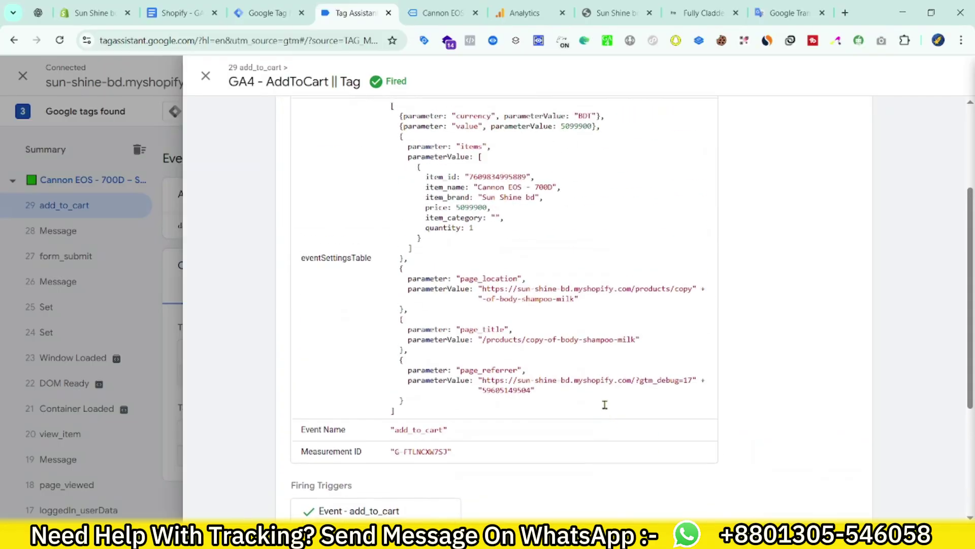
pyautogui.moveTo(366, 233); pyautogui.dragTo(596, 479)
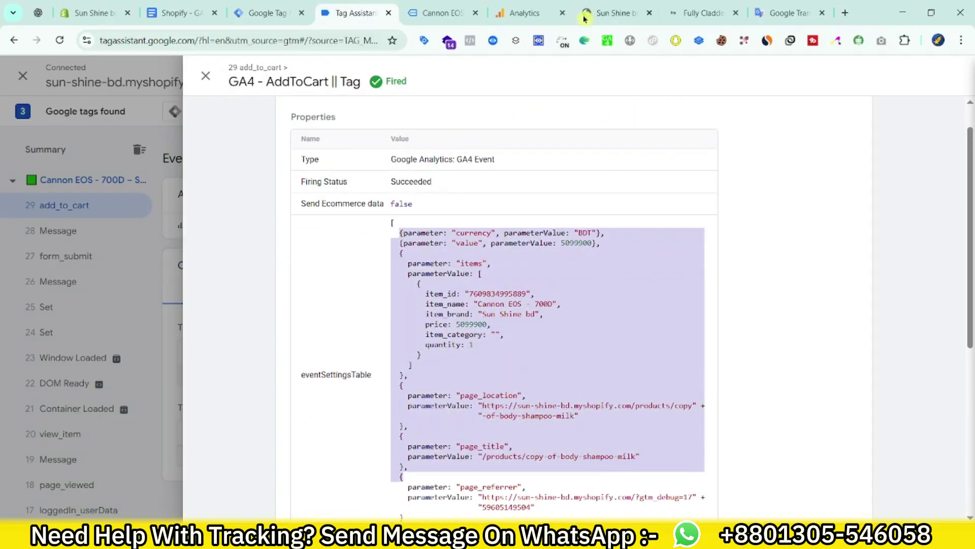
# - Return to the store's home page and proceed to checkout from the cart
pyautogui.click(442, 13)
pyautogui.click(633, 222)
pyautogui.scroll(-10, 774, 337)
pyautogui.scroll(15, 703, 355)
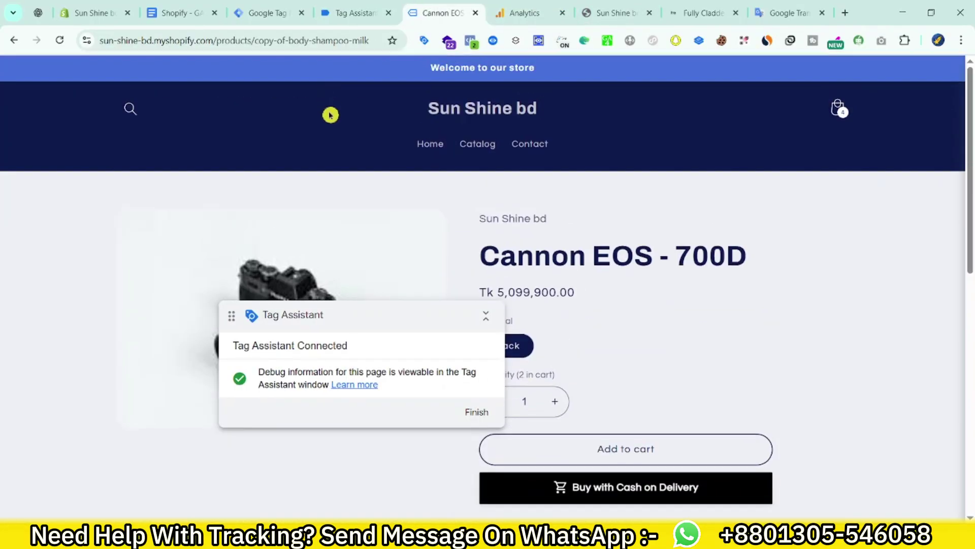
pyautogui.click(435, 146)
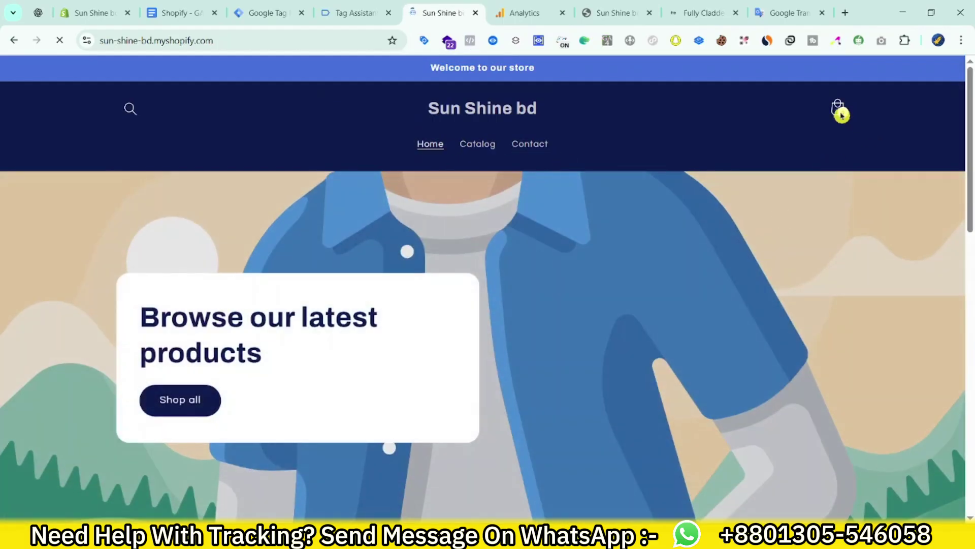
pyautogui.click(839, 109)
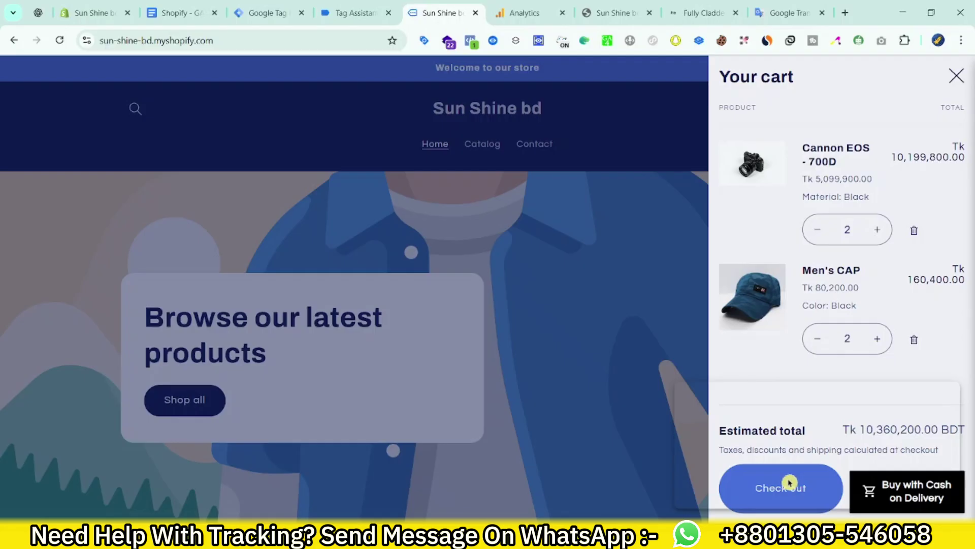
pyautogui.click(790, 481)
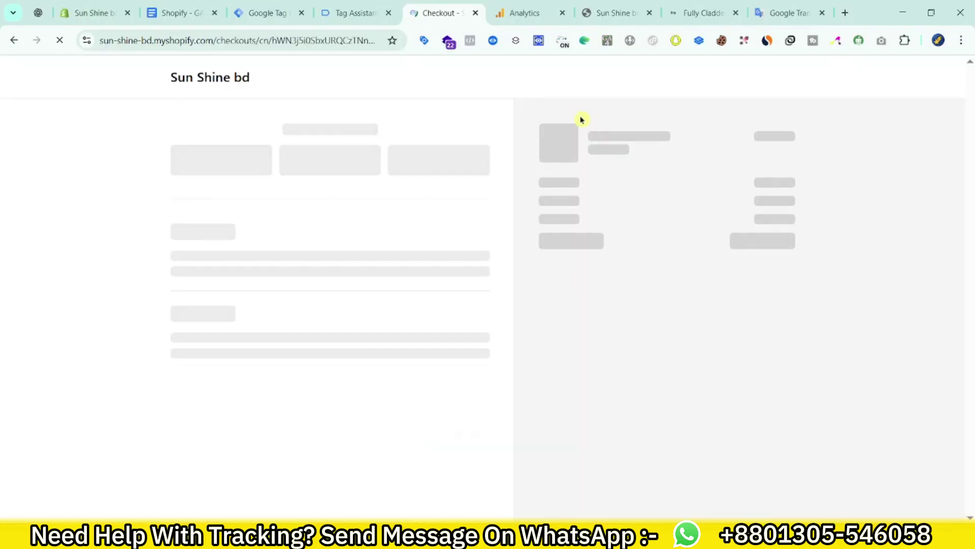
# - Switch to DebugView and examine the add_to_cart event's item details, including item name, quantity and price
pyautogui.click(523, 12)
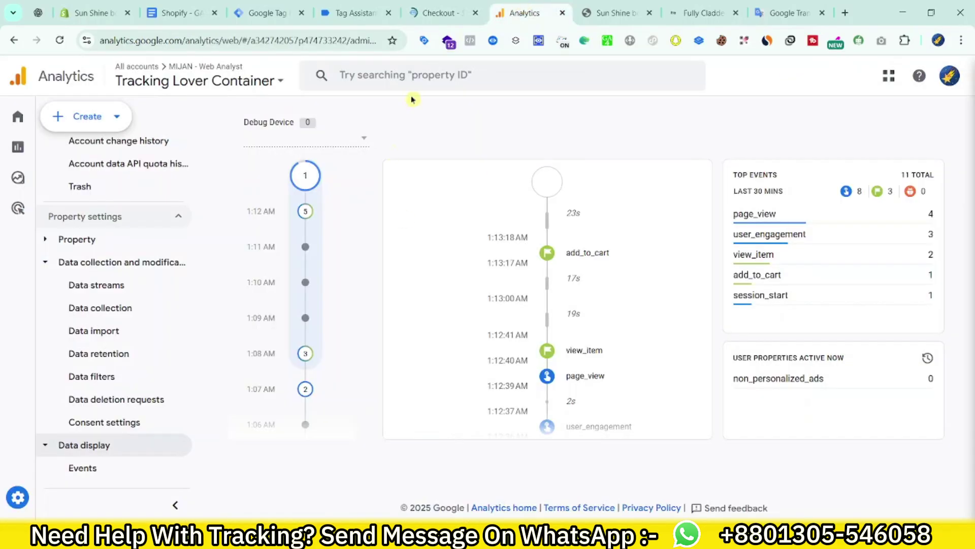
pyautogui.click(548, 257)
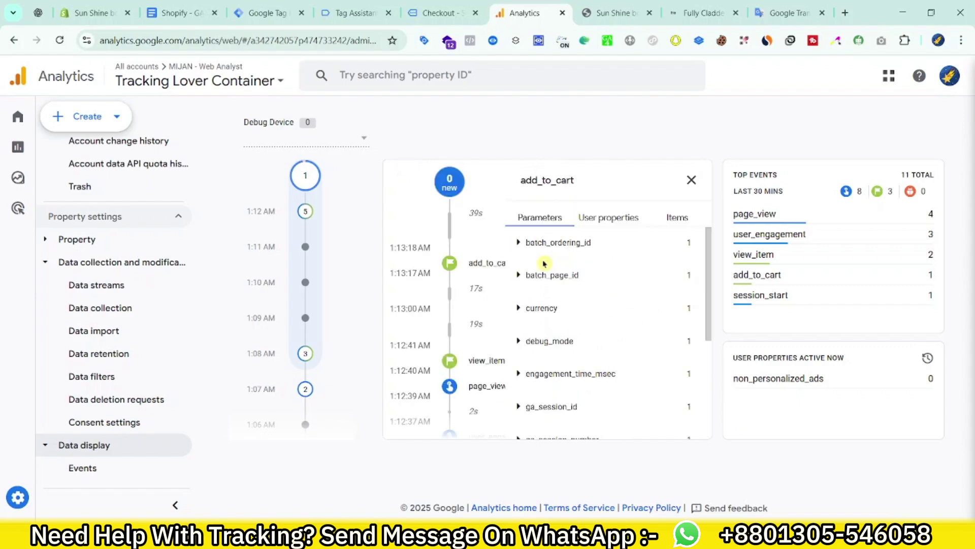
pyautogui.click(676, 217)
pyautogui.click(519, 243)
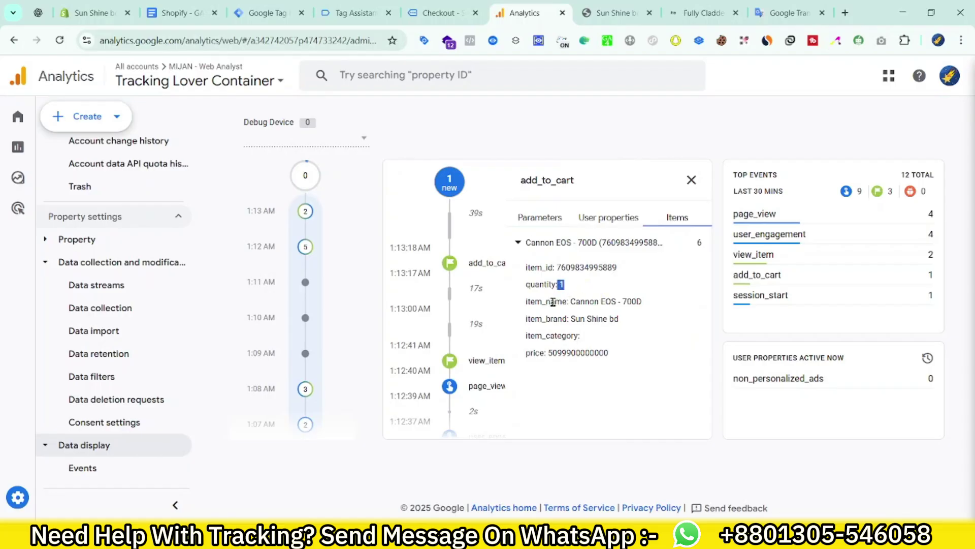
pyautogui.moveTo(553, 302); pyautogui.dragTo(642, 302)
pyautogui.doubleClick(549, 353)
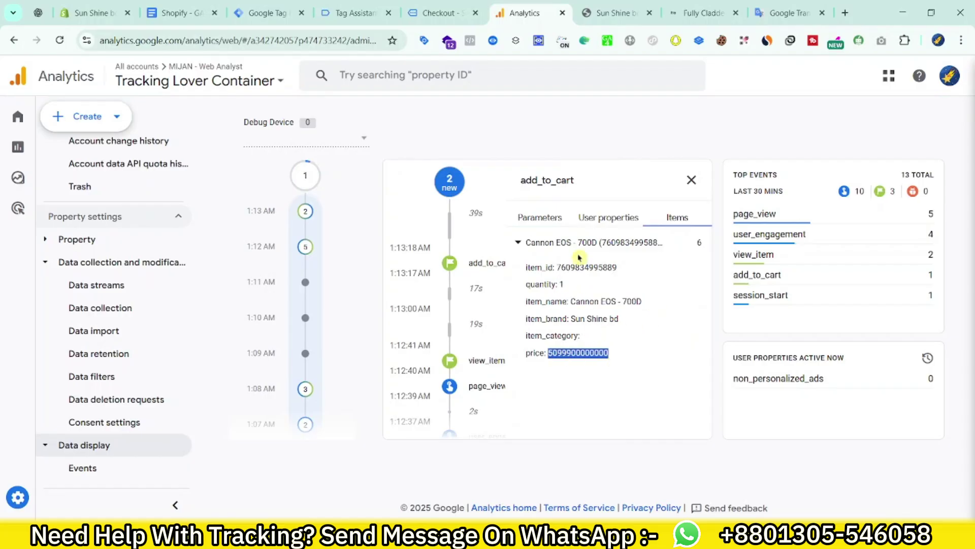
# - Examine the add_to_cart event's parameters in DebugView, expanding the currency parameter
pyautogui.click(543, 222)
pyautogui.scroll(-2, 519, 309)
pyautogui.scroll(2, 529, 307)
pyautogui.click(511, 309)
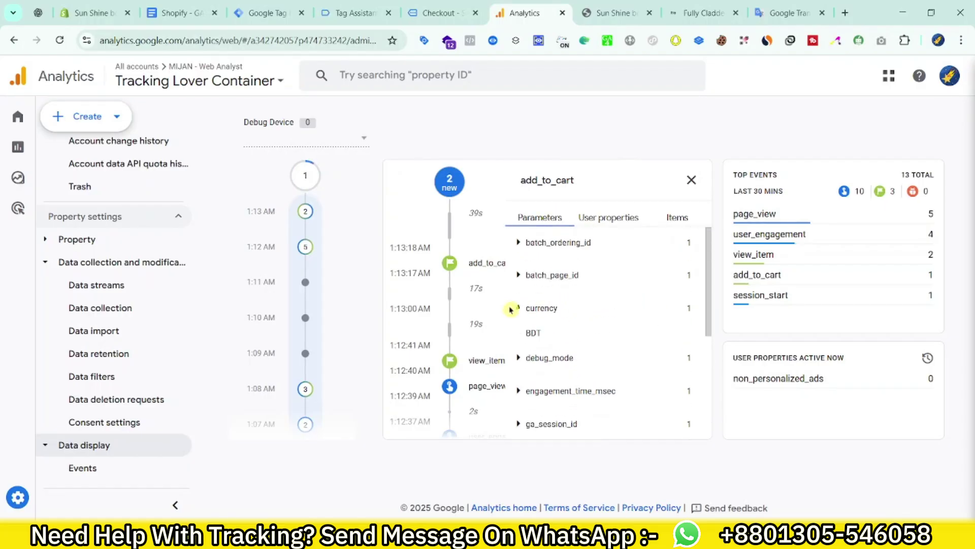
pyautogui.scroll(-4, 563, 338)
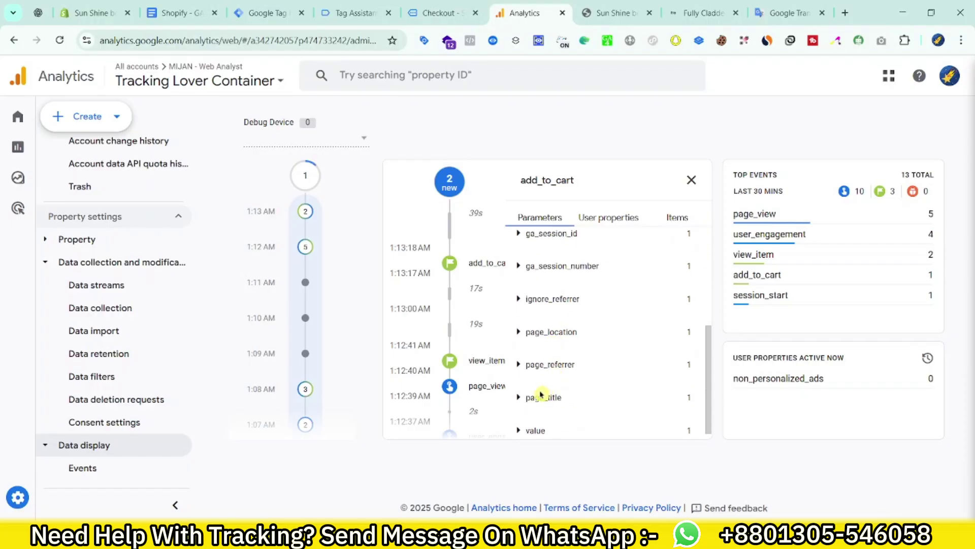
# - Examine the add_to_cart event's page location, page referrer, page title and value parameters in DebugView, then close its details
pyautogui.click(520, 336)
pyautogui.click(523, 334)
pyautogui.click(539, 365)
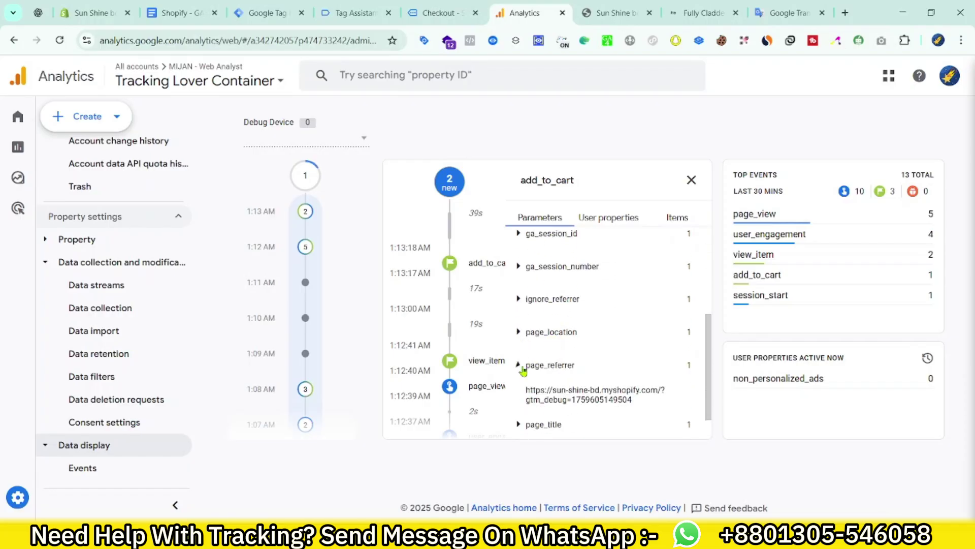
pyautogui.click(548, 367)
pyautogui.scroll(-1, 537, 398)
pyautogui.click(541, 374)
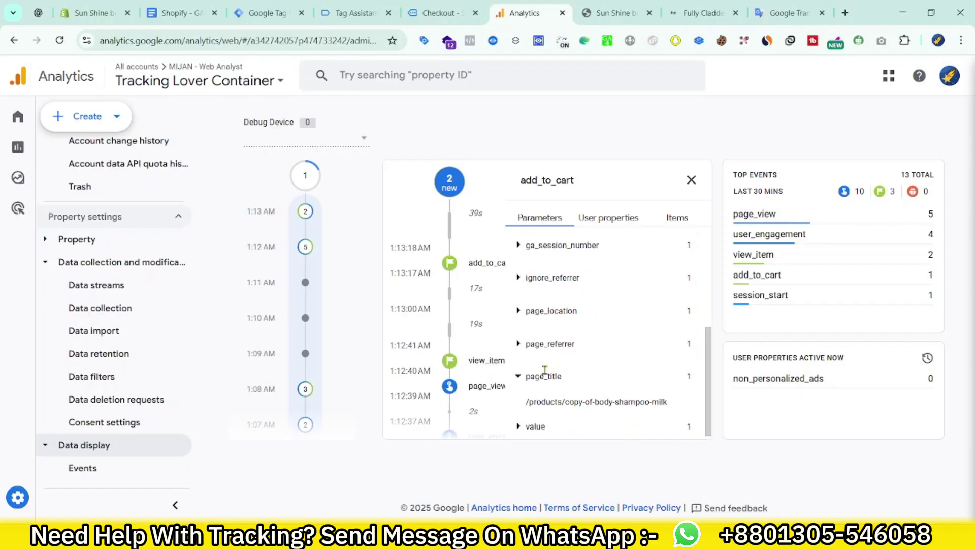
pyautogui.click(535, 403)
pyautogui.doubleClick(550, 431)
pyautogui.scroll(4, 592, 420)
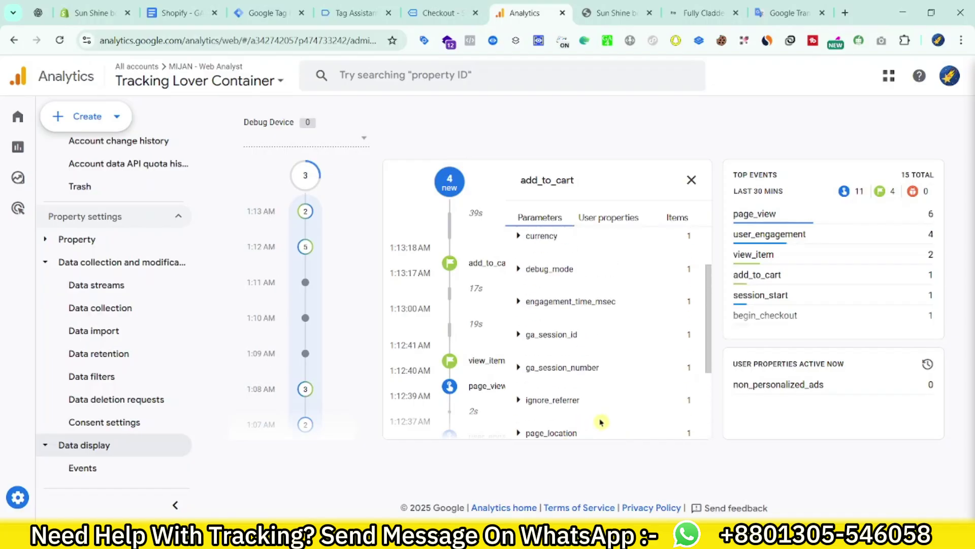
pyautogui.press('Escape')
# - Examine the begin_checkout event's item details for Men's CAP and Cannon EOS - 700D against the products in the store's checkout
pyautogui.click(547, 257)
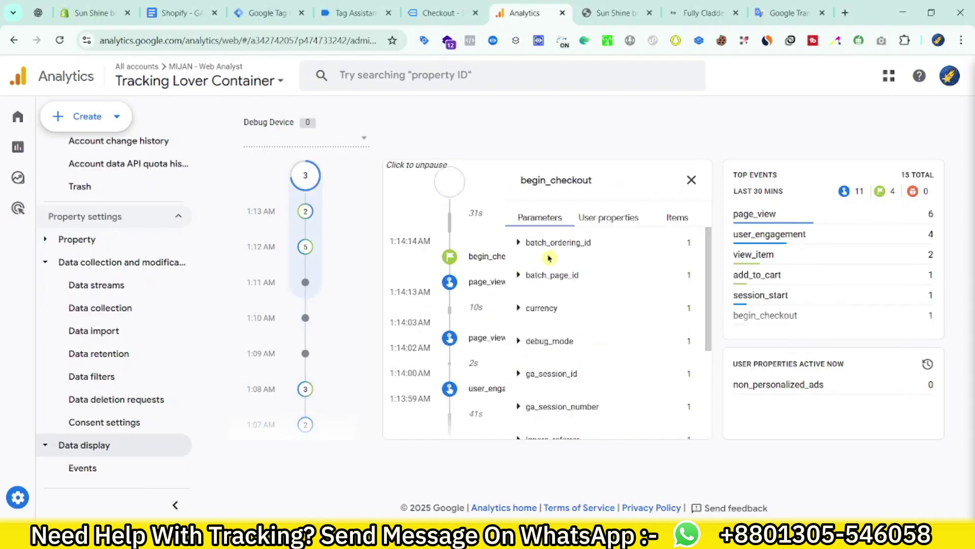
pyautogui.click(677, 218)
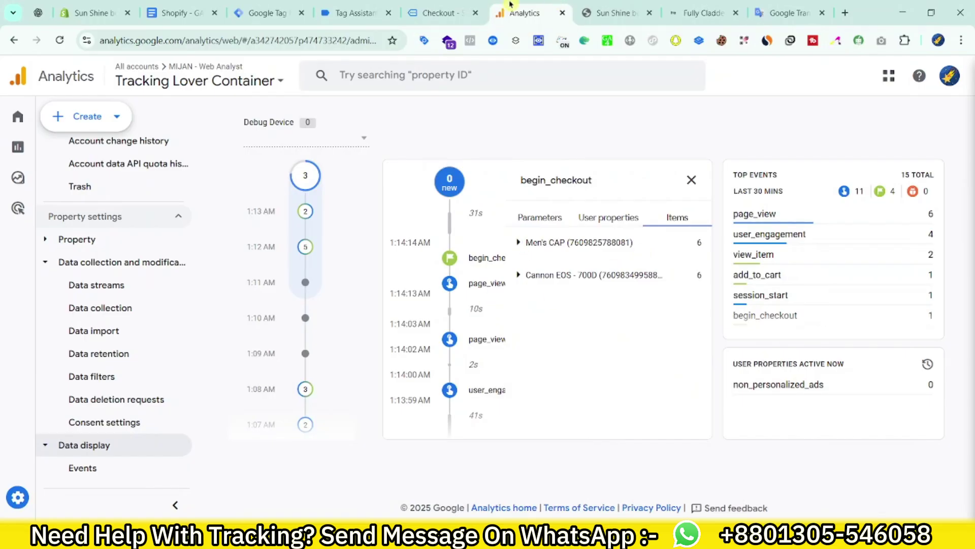
pyautogui.click(440, 12)
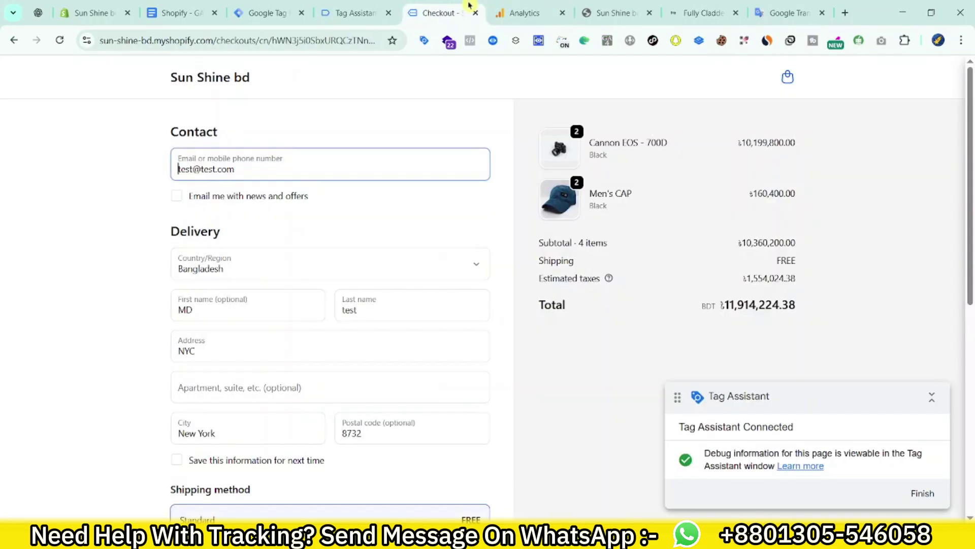
pyautogui.click(508, 7)
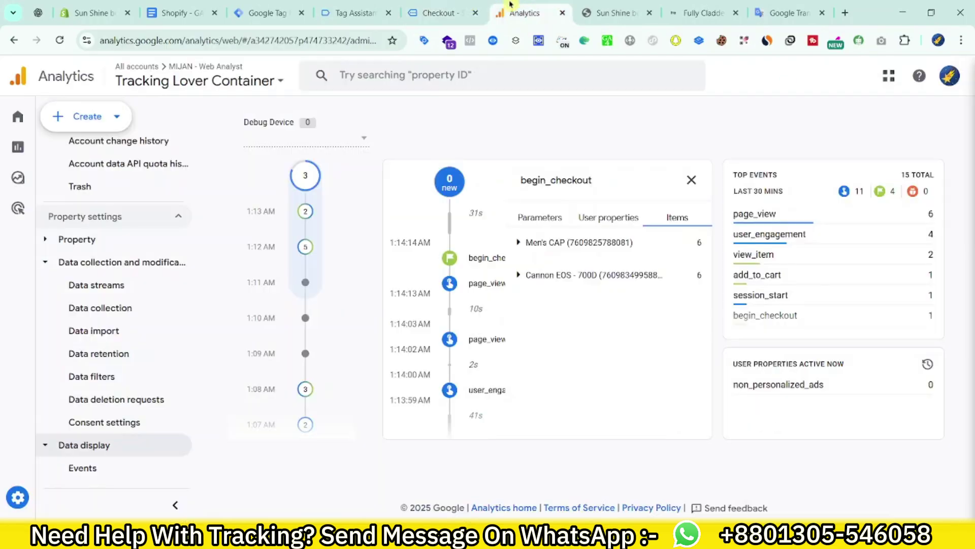
pyautogui.click(517, 276)
pyautogui.click(526, 244)
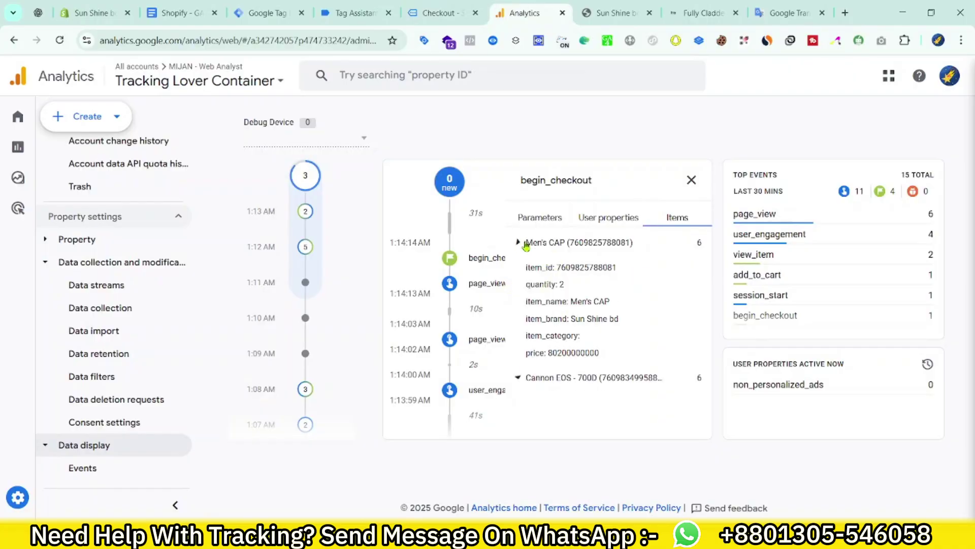
# - Expand the begin_checkout event's value parameter and compare it with the order total on the store's checkout page
pyautogui.scroll(-3, 589, 356)
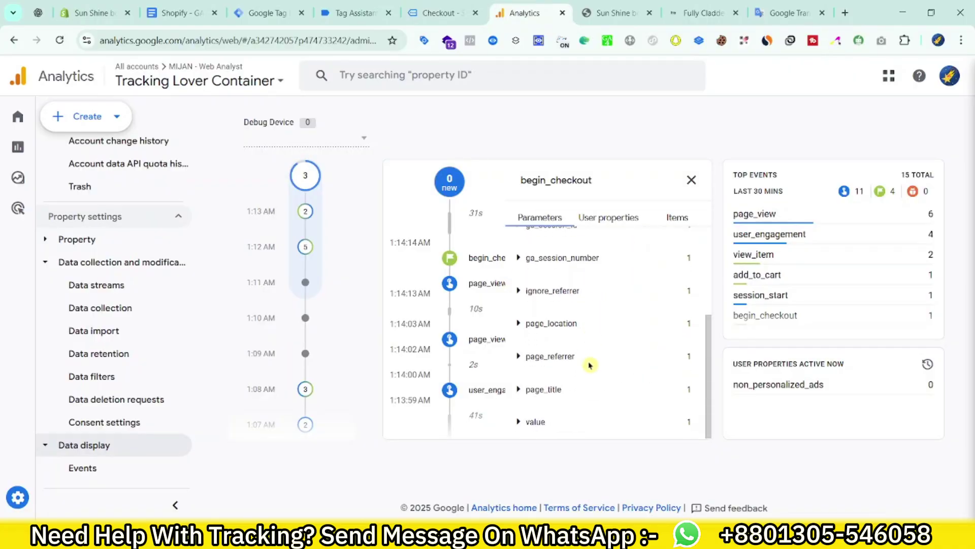
pyautogui.click(536, 421)
pyautogui.moveTo(610, 429); pyautogui.dragTo(533, 430)
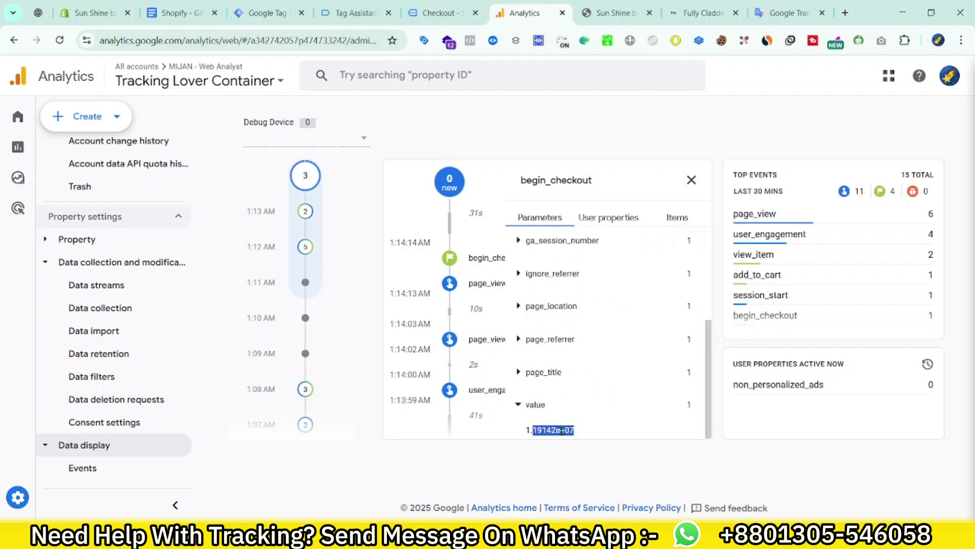
pyautogui.click(438, 13)
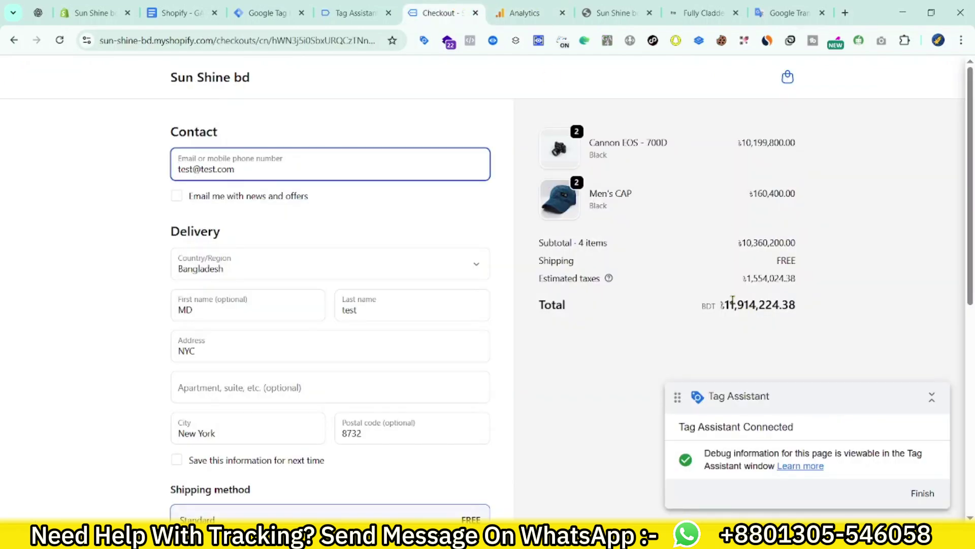
pyautogui.moveTo(721, 305); pyautogui.dragTo(796, 305)
pyautogui.click(356, 12)
pyautogui.click(458, 14)
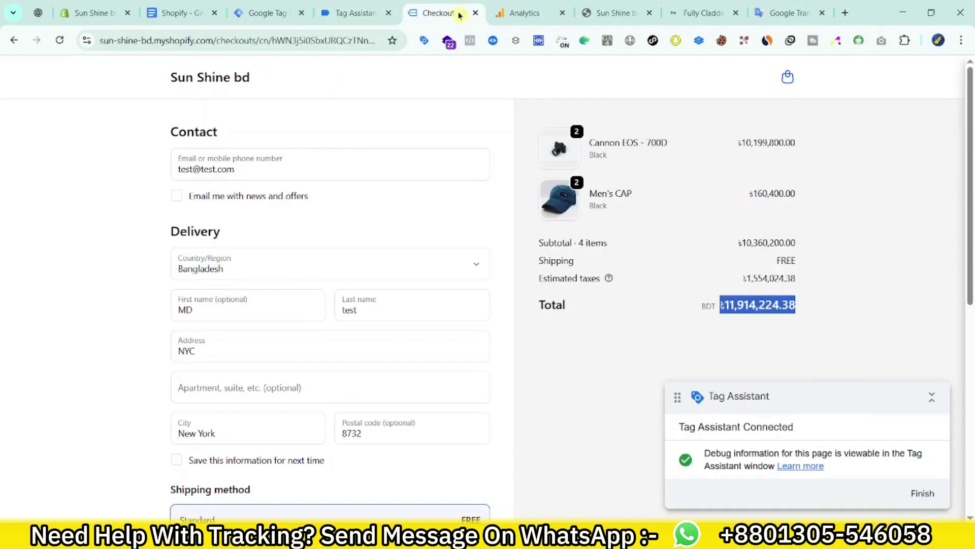
pyautogui.scroll(-1, 751, 272)
pyautogui.scroll(1, 750, 272)
pyautogui.scroll(-4, 120, 303)
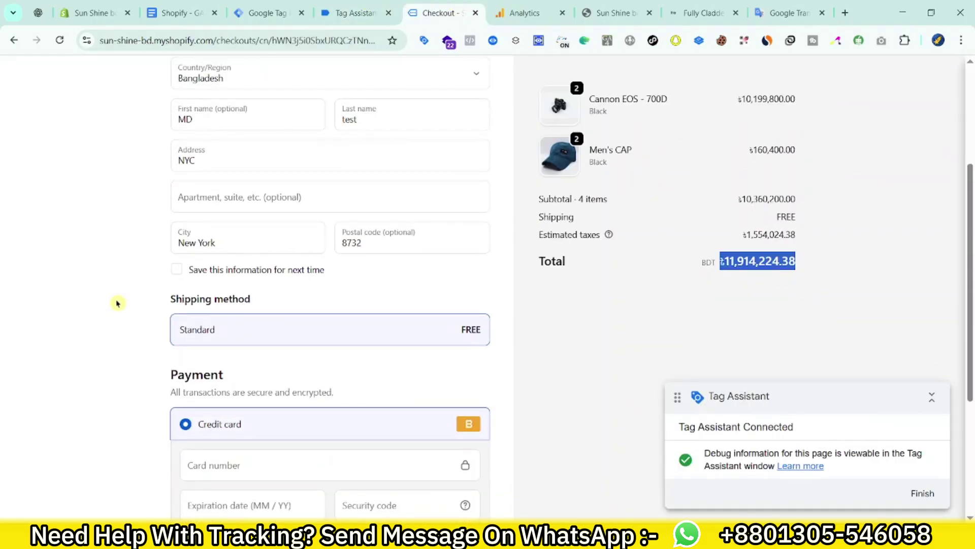
pyautogui.scroll(4, 428, 349)
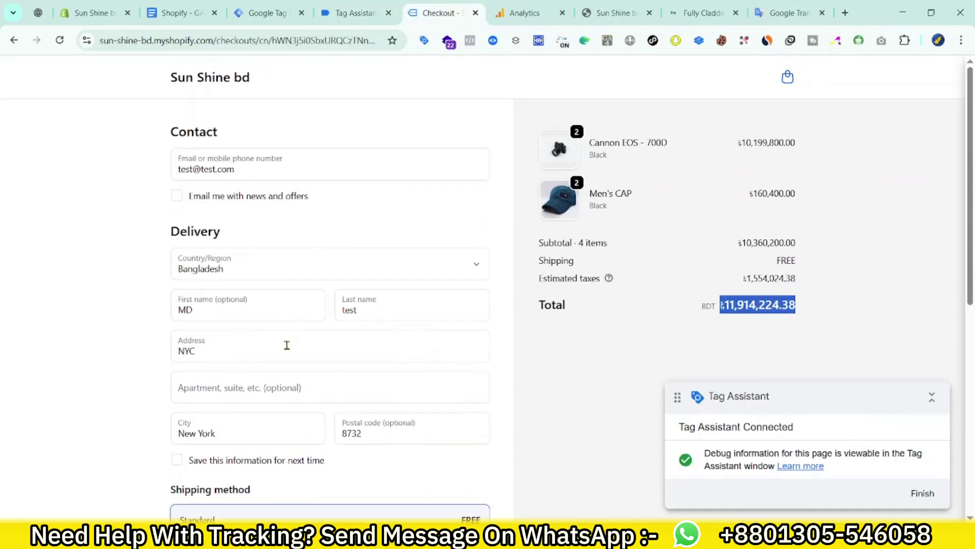
# - Switch to Tag Assistant, examine the begin_checkout event's variables and compare them with the estimated taxes on the checkout page
pyautogui.click(340, 16)
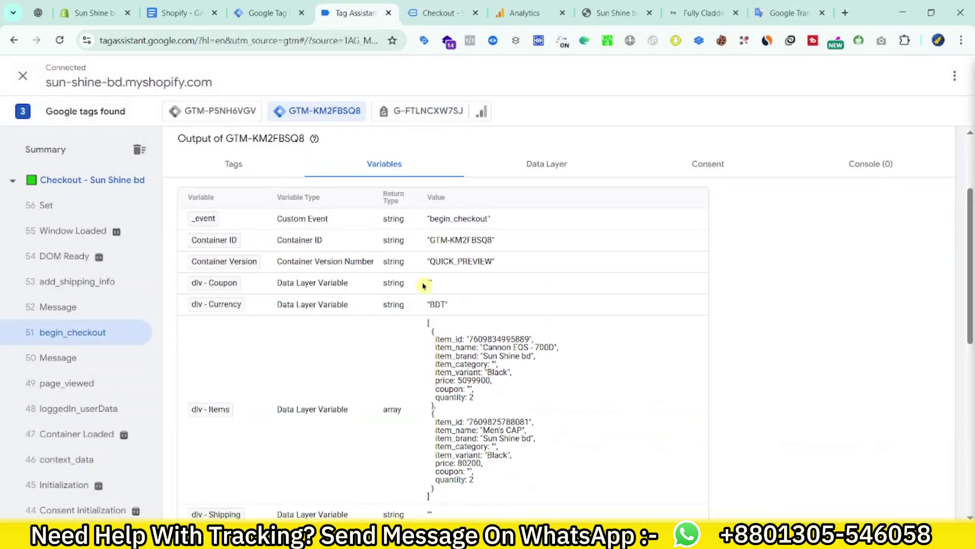
pyautogui.scroll(-5, 460, 305)
pyautogui.moveTo(424, 218); pyautogui.dragTo(485, 224)
pyautogui.click(433, 6)
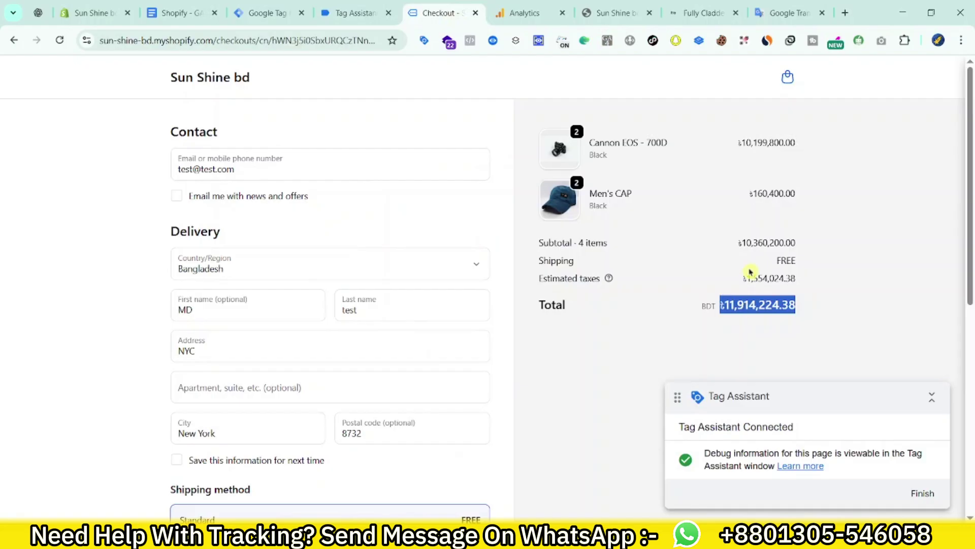
pyautogui.moveTo(745, 279); pyautogui.dragTo(798, 282)
# - Enter the test card number and expiration date, fill in the apartment field and submit the checkout's payment
pyautogui.scroll(-5, 603, 351)
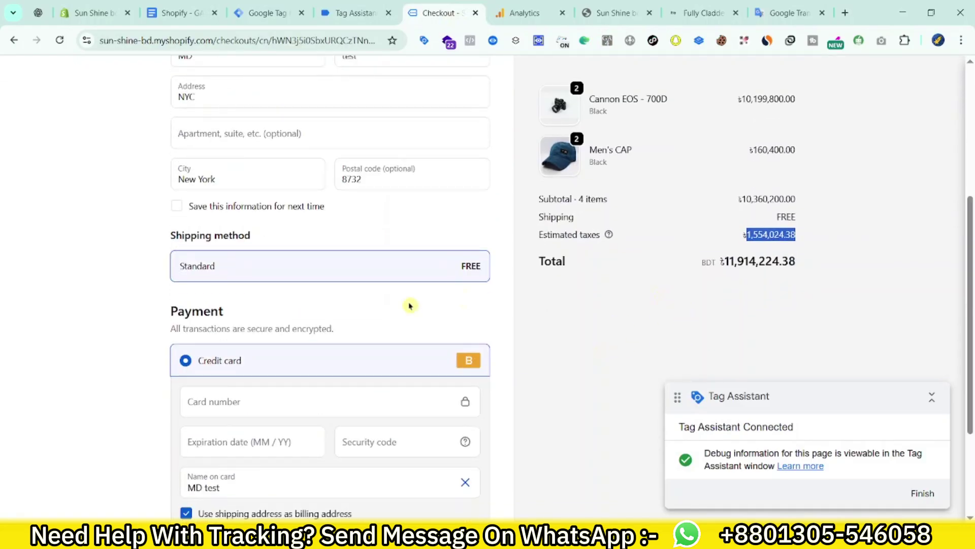
pyautogui.scroll(-3, 272, 327)
pyautogui.click(241, 284)
pyautogui.write('1')
pyautogui.click(246, 318)
pyautogui.write('124')
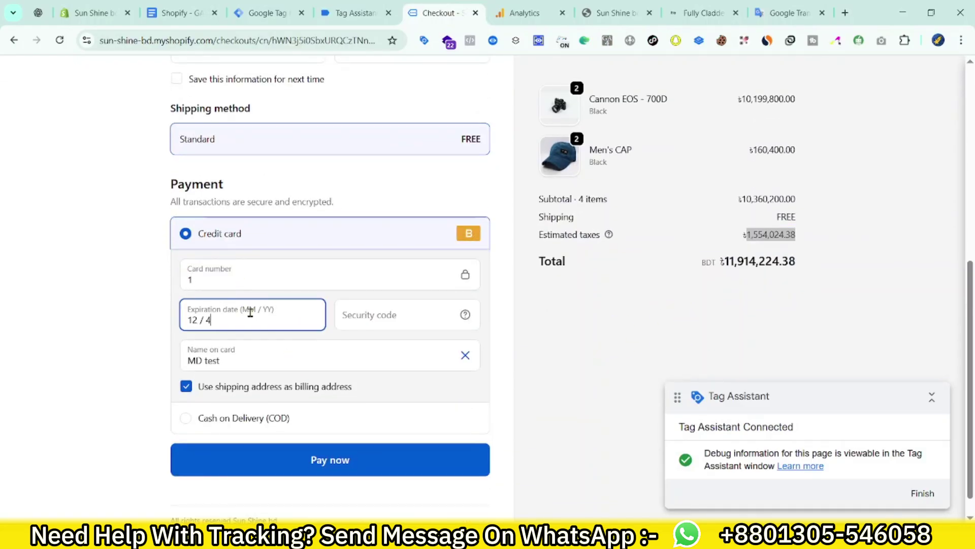
pyautogui.scroll(6, 325, 320)
pyautogui.click(292, 324)
pyautogui.write('f')
pyautogui.scroll(-7, 285, 355)
pyautogui.click(279, 442)
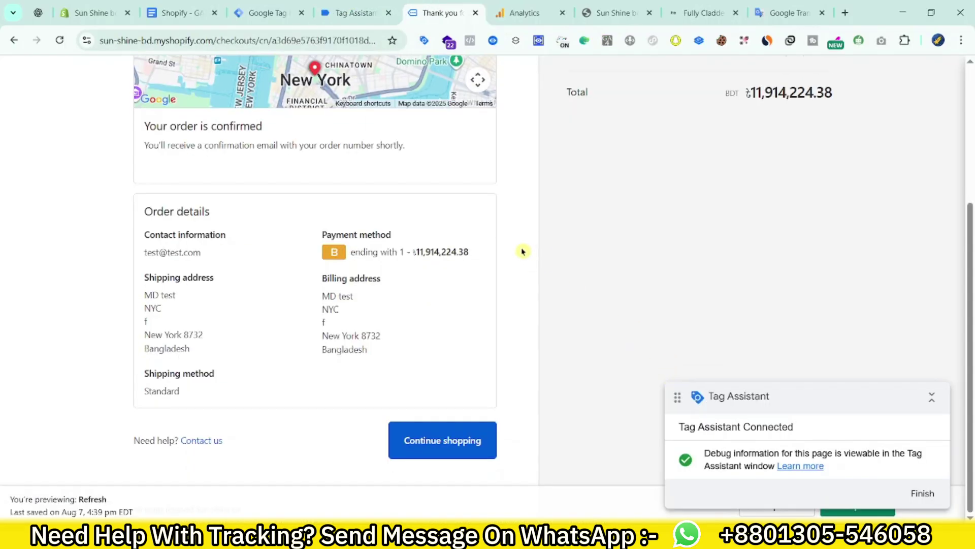
# - Switch to Tag Assistant and examine the parameter values sent by GA4 - Purchase || Tag on the purchase event
pyautogui.scroll(10, 523, 251)
pyautogui.click(356, 13)
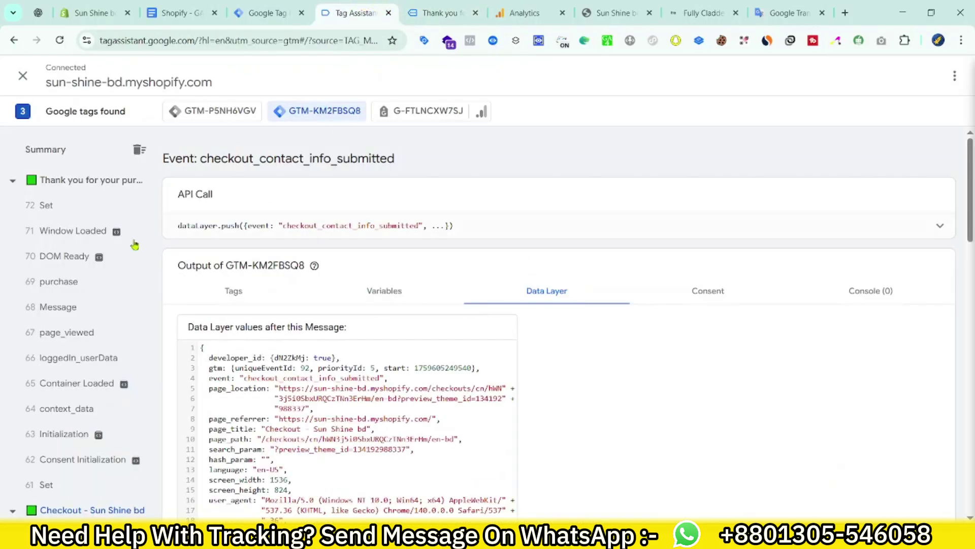
pyautogui.click(59, 281)
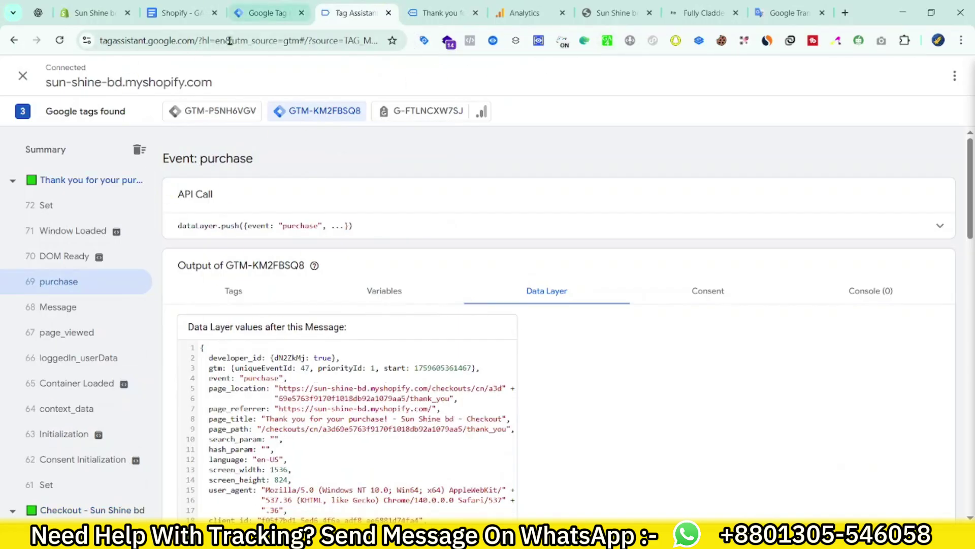
pyautogui.click(234, 290)
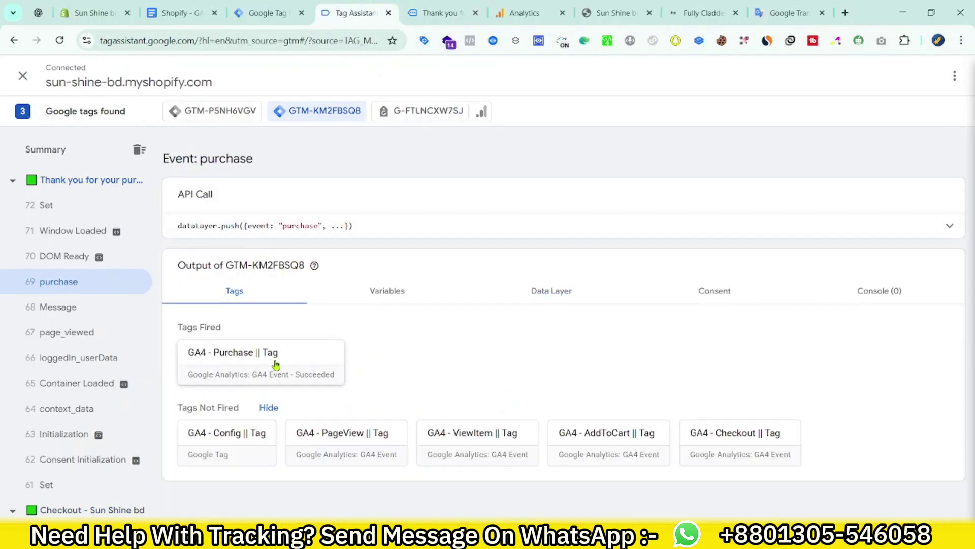
pyautogui.click(209, 375)
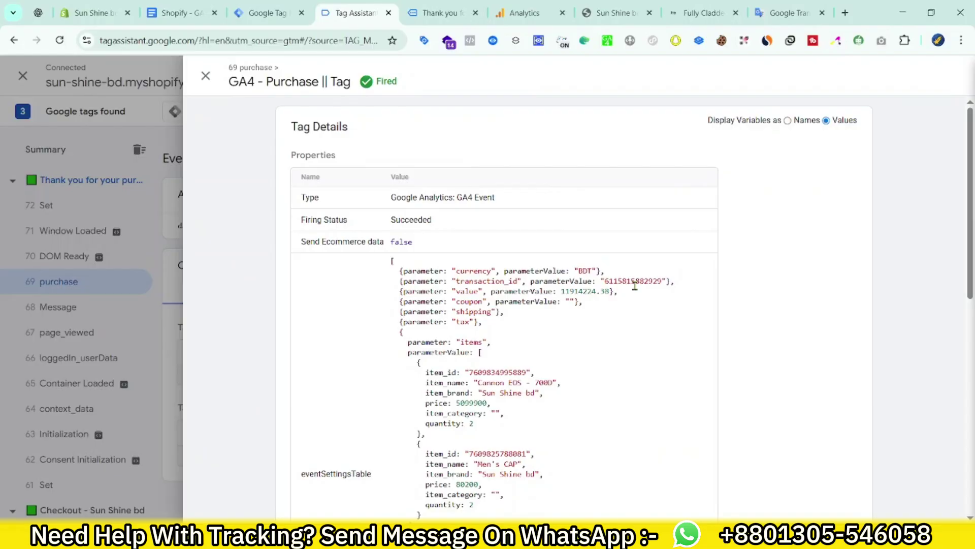
pyautogui.moveTo(560, 291)
pyautogui.mouseDown()
pyautogui.moveTo(610, 291)
pyautogui.moveTo(508, 302)
pyautogui.moveTo(565, 302)
pyautogui.mouseUp()
# - Switch to DebugView, open the purchase event and examine its item details for Cannon EOS - 700D
pyautogui.hotkey('ctrl', '7')
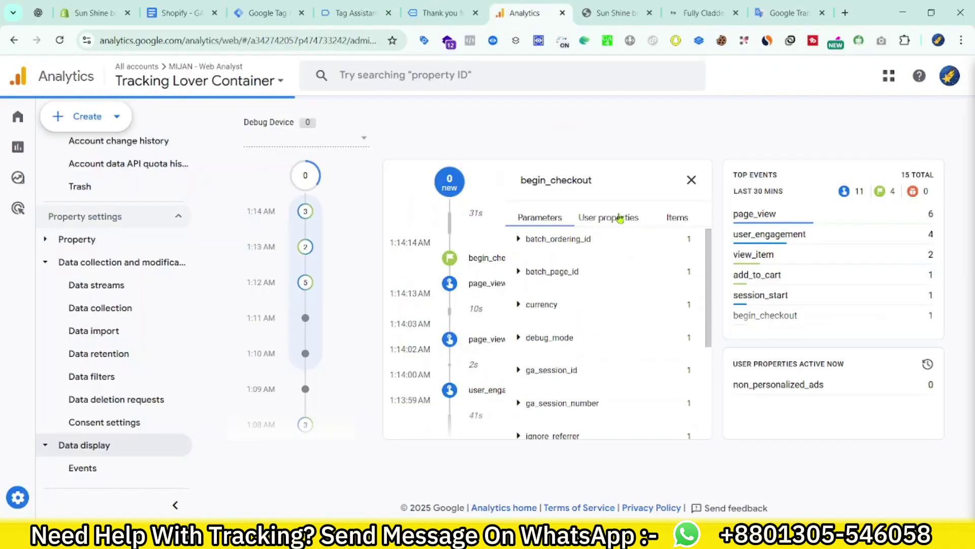
pyautogui.click(691, 178)
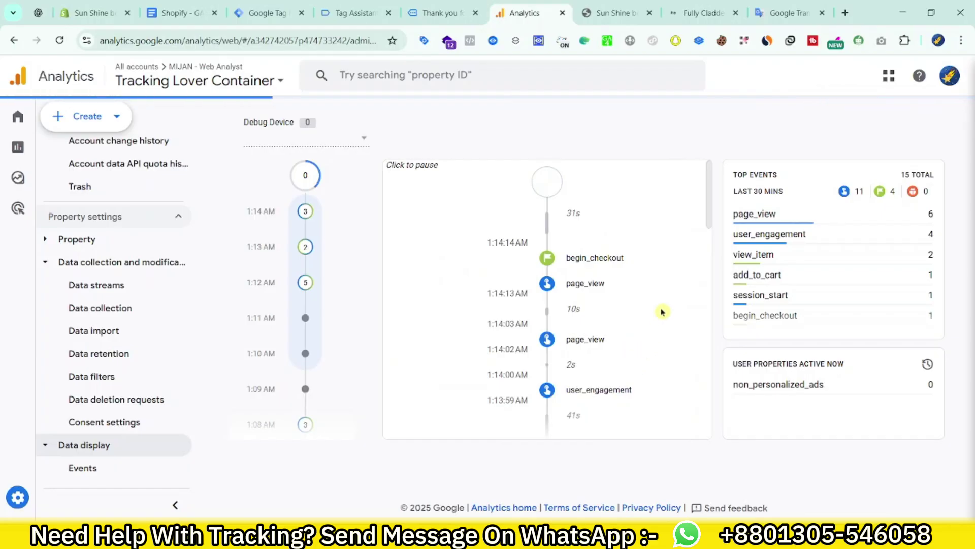
pyautogui.click(549, 251)
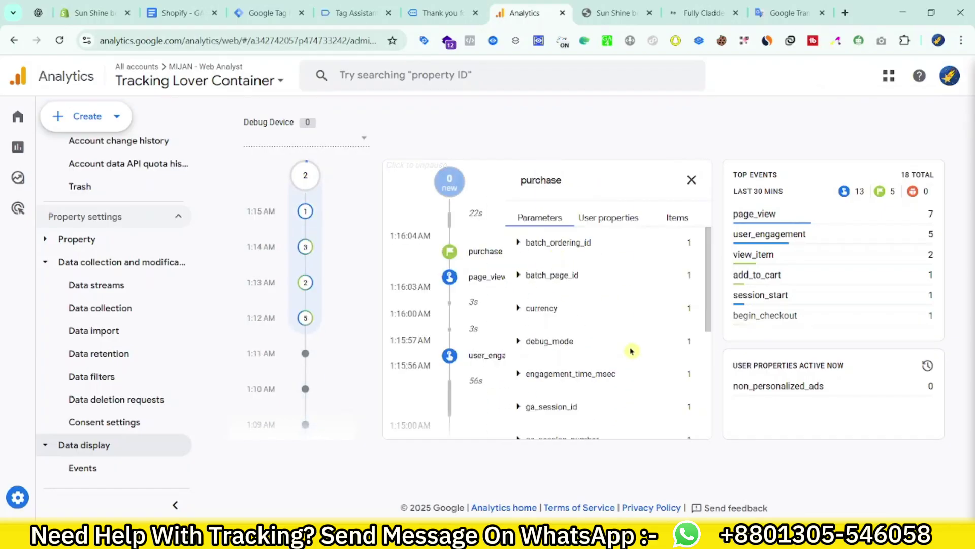
pyautogui.scroll(-5, 617, 355)
pyautogui.scroll(5, 624, 371)
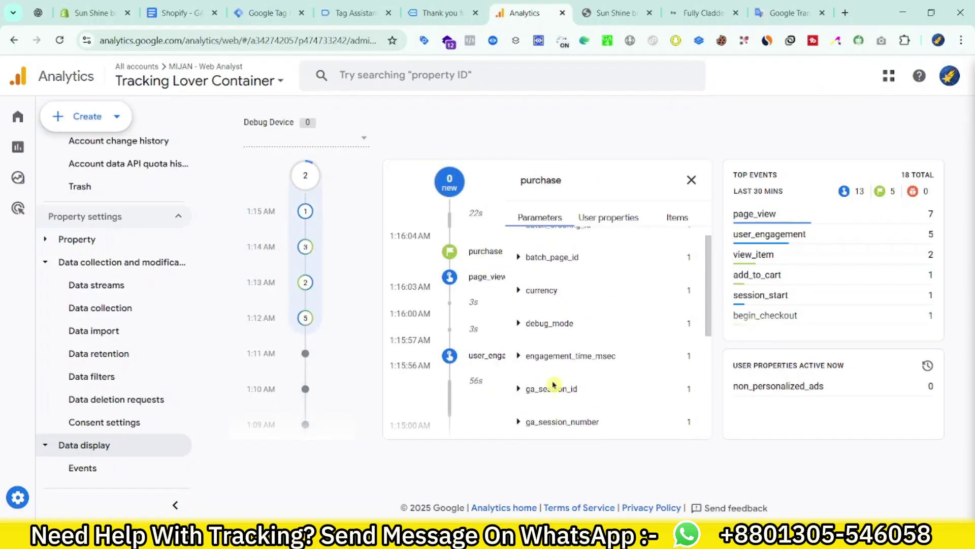
pyautogui.scroll(-3, 623, 350)
pyautogui.click(678, 218)
pyautogui.click(526, 246)
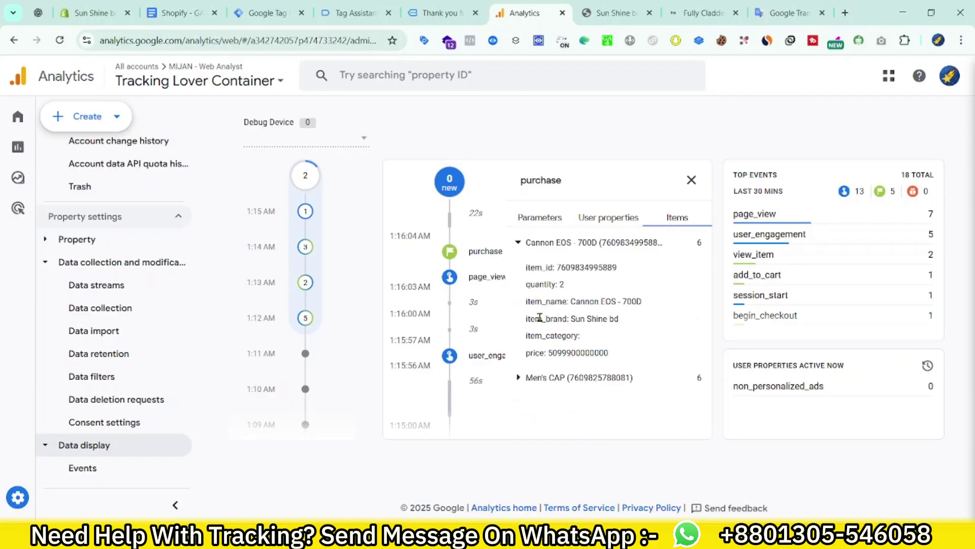
# - Examine the purchase event's parameters in DebugView, expanding page_referrer, and close the event details
pyautogui.click(540, 217)
pyautogui.scroll(-4, 529, 355)
pyautogui.click(526, 356)
pyautogui.click(526, 324)
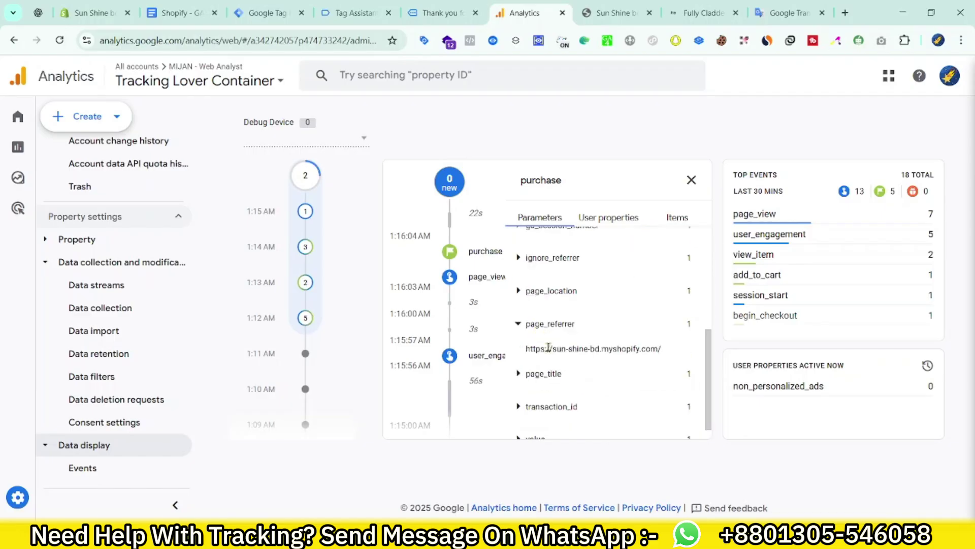
pyautogui.press('Escape')
# - Review the recorded events in the DebugView timeline and briefly reopen the purchase event's details
pyautogui.scroll(-5, 710, 375)
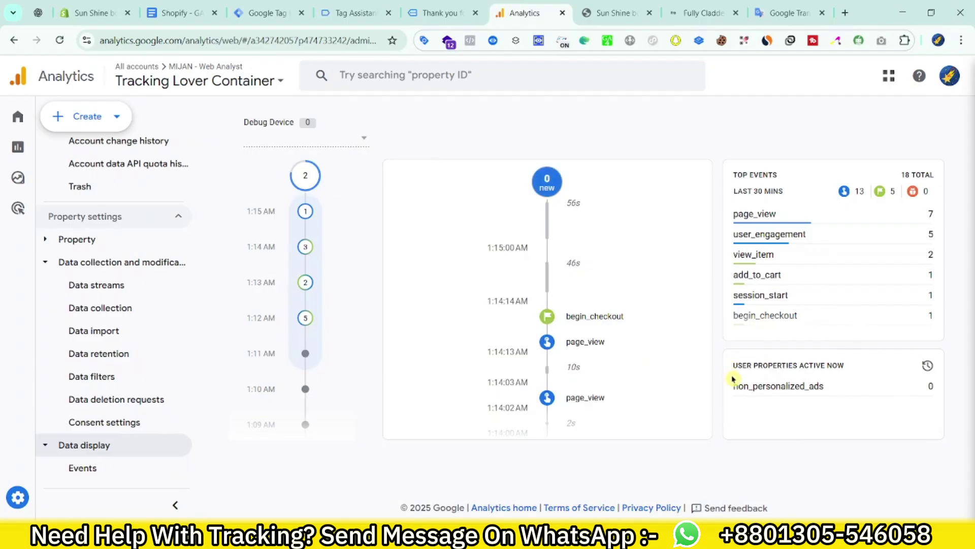
pyautogui.scroll(5, 695, 384)
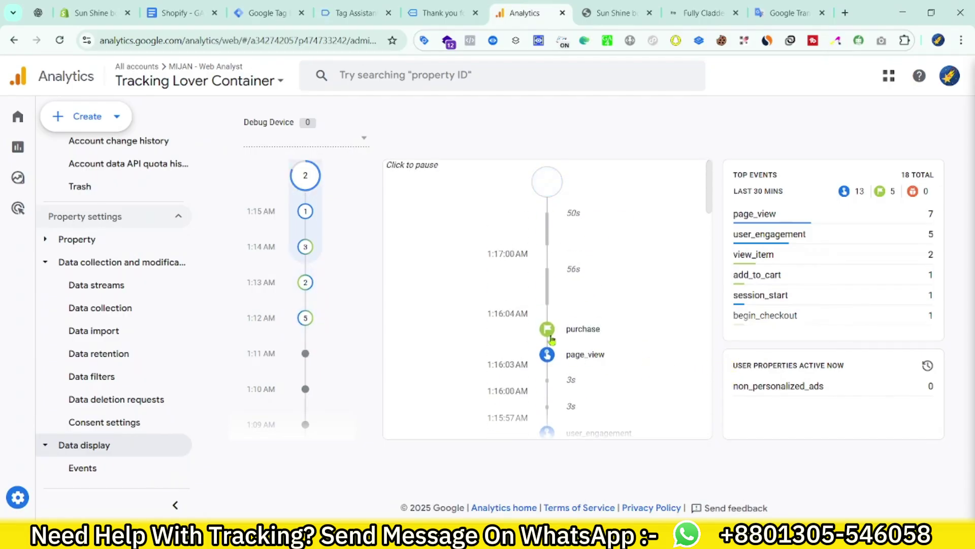
pyautogui.click(602, 330)
pyautogui.scroll(-2, 604, 333)
pyautogui.press('Escape')
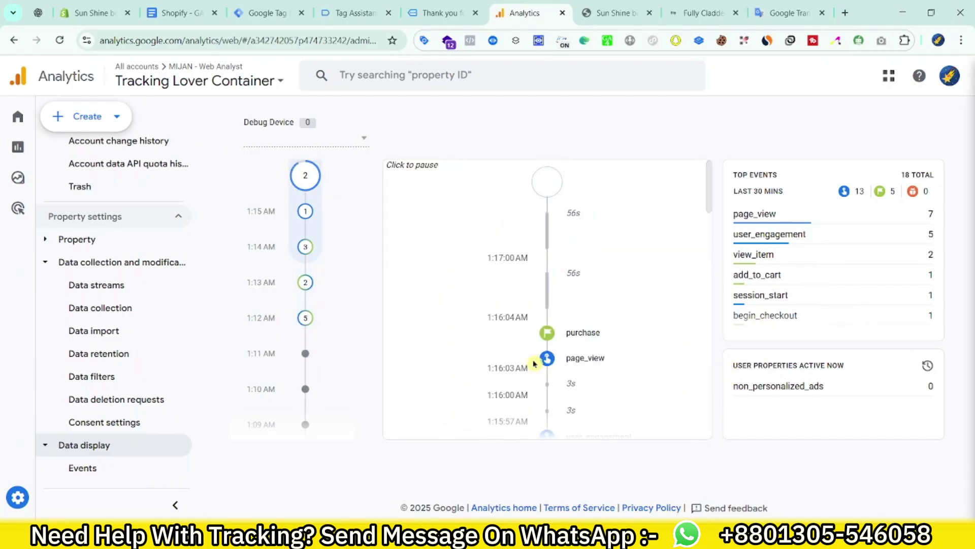